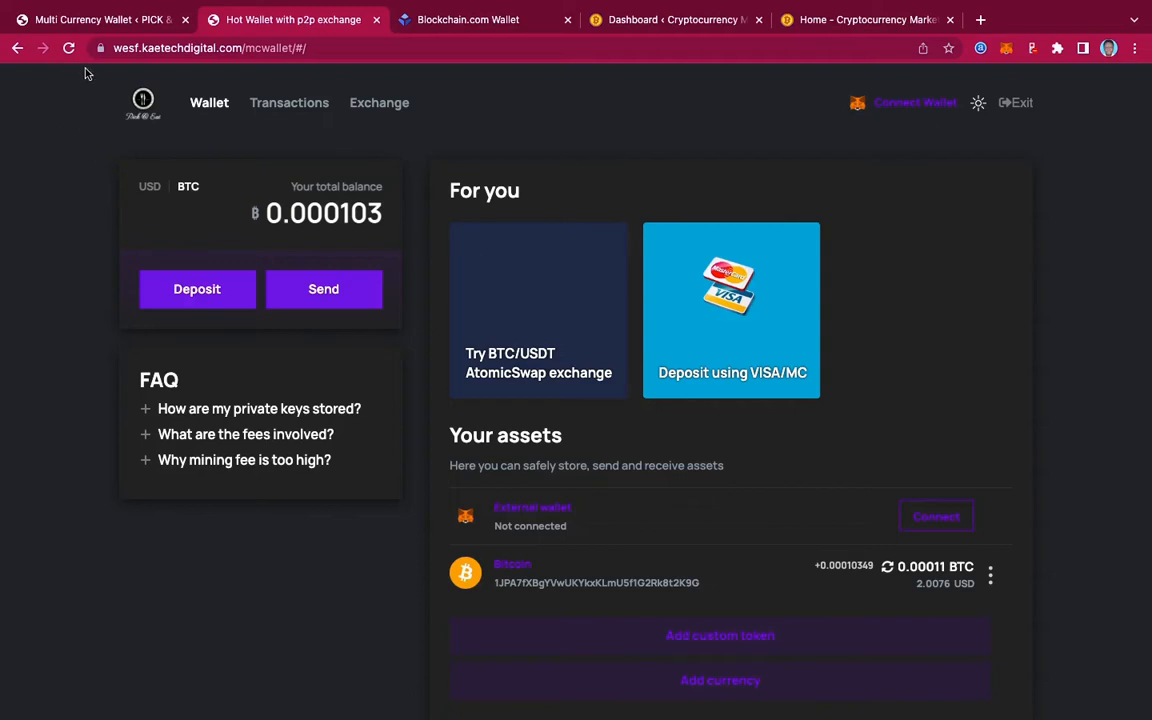
Step: Open the Pick & Eat website's home page in a separate browser tab and view it
{"action": "right_click", "coordinate": [143, 108]}
{"action": "left_click", "coordinate": [166, 118]}
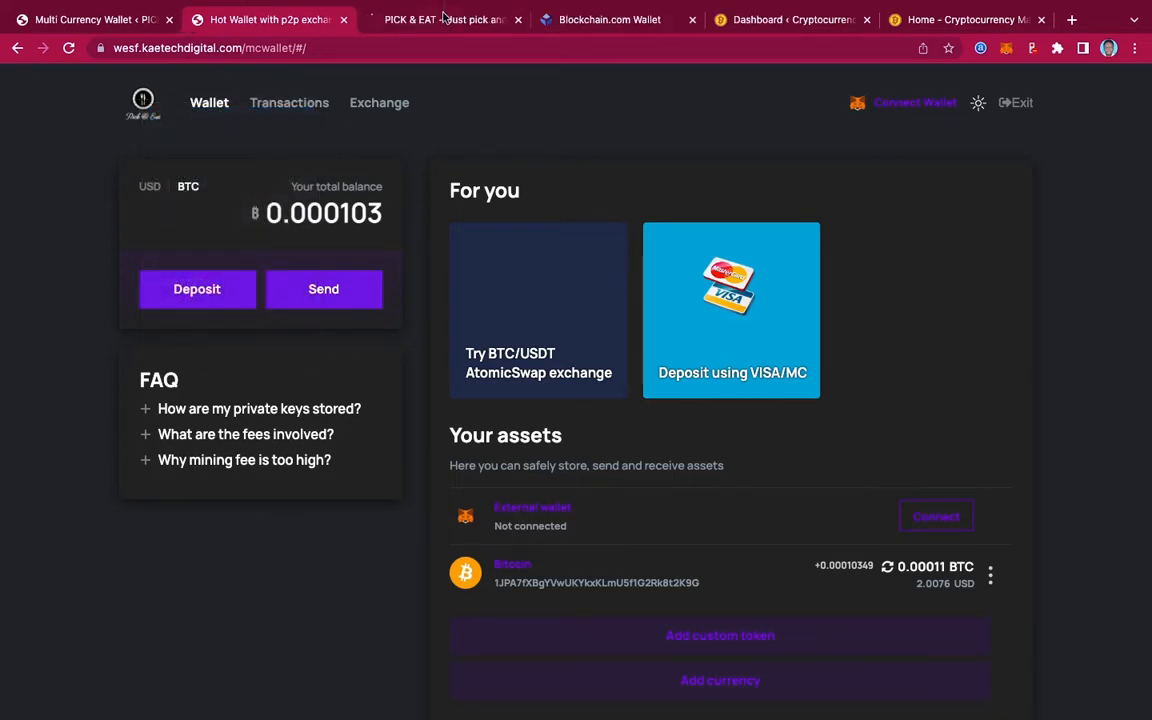
{"action": "left_click", "coordinate": [440, 19]}
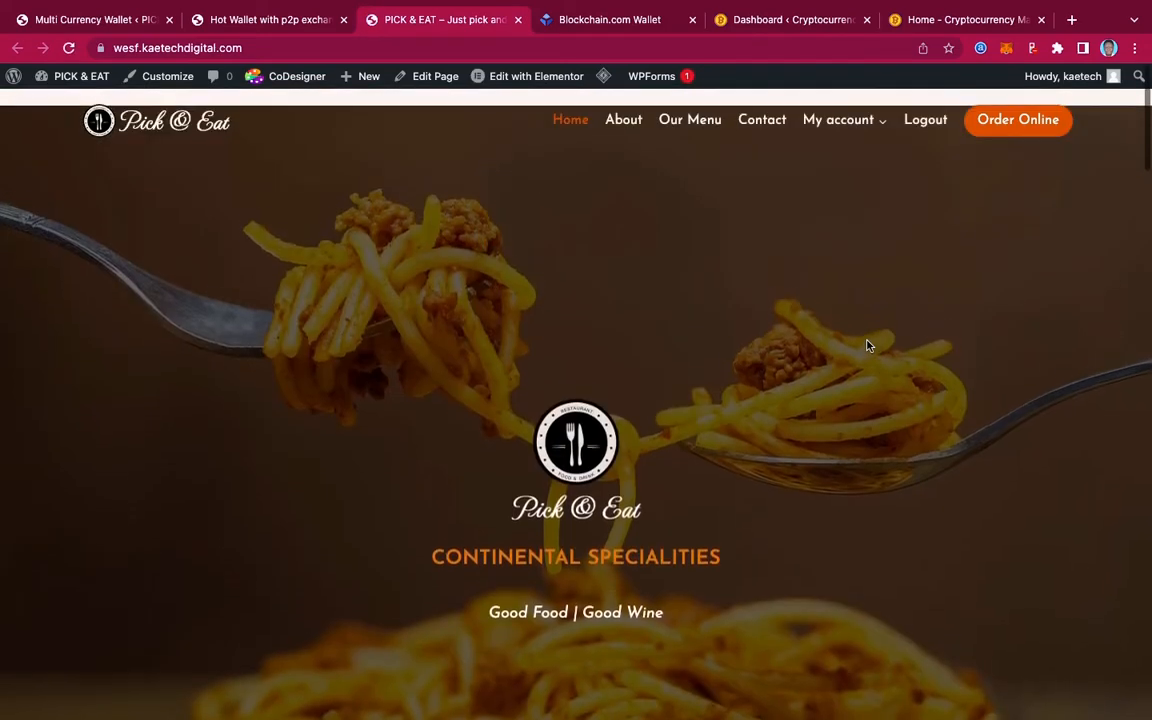
Step: Return to the hot wallet and show its total balance in USD and in BTC again
{"action": "left_click", "coordinate": [247, 24]}
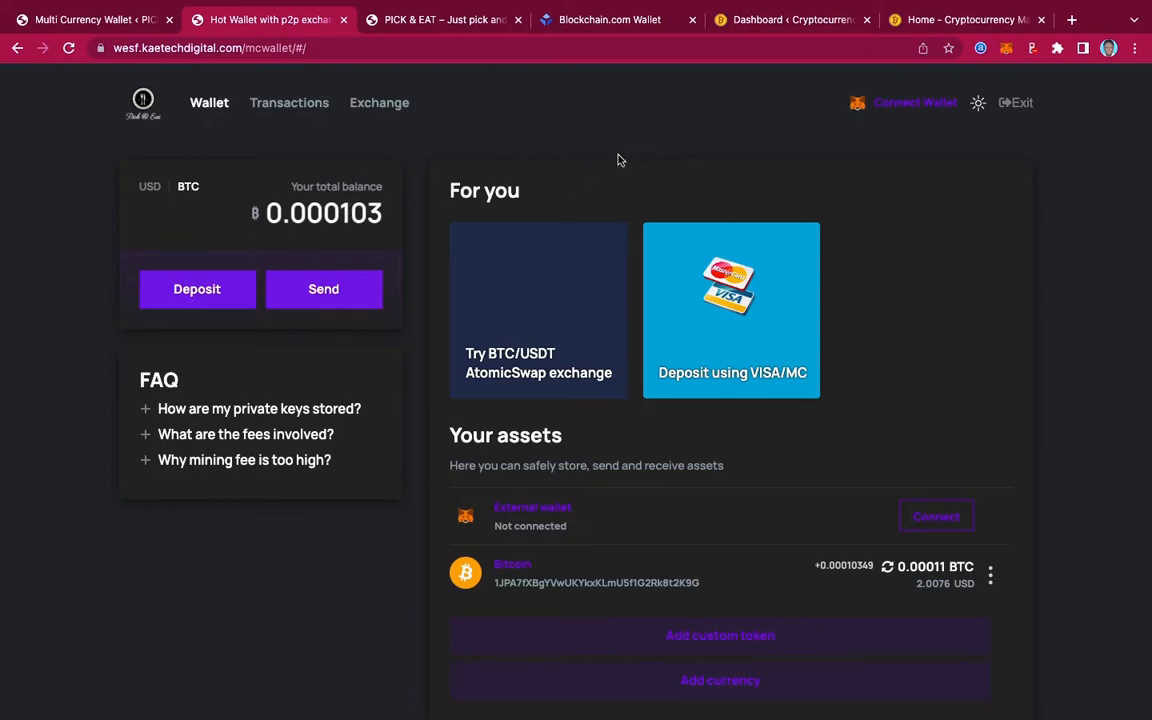
{"action": "left_click", "coordinate": [148, 188]}
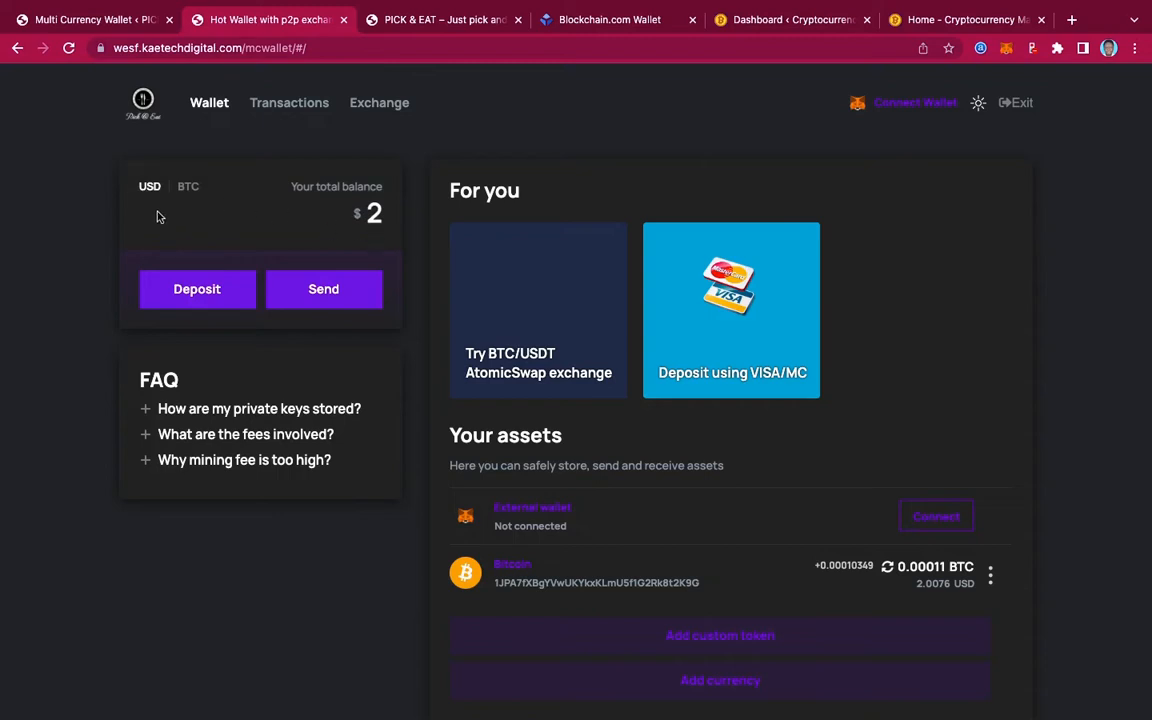
{"action": "left_click", "coordinate": [189, 189]}
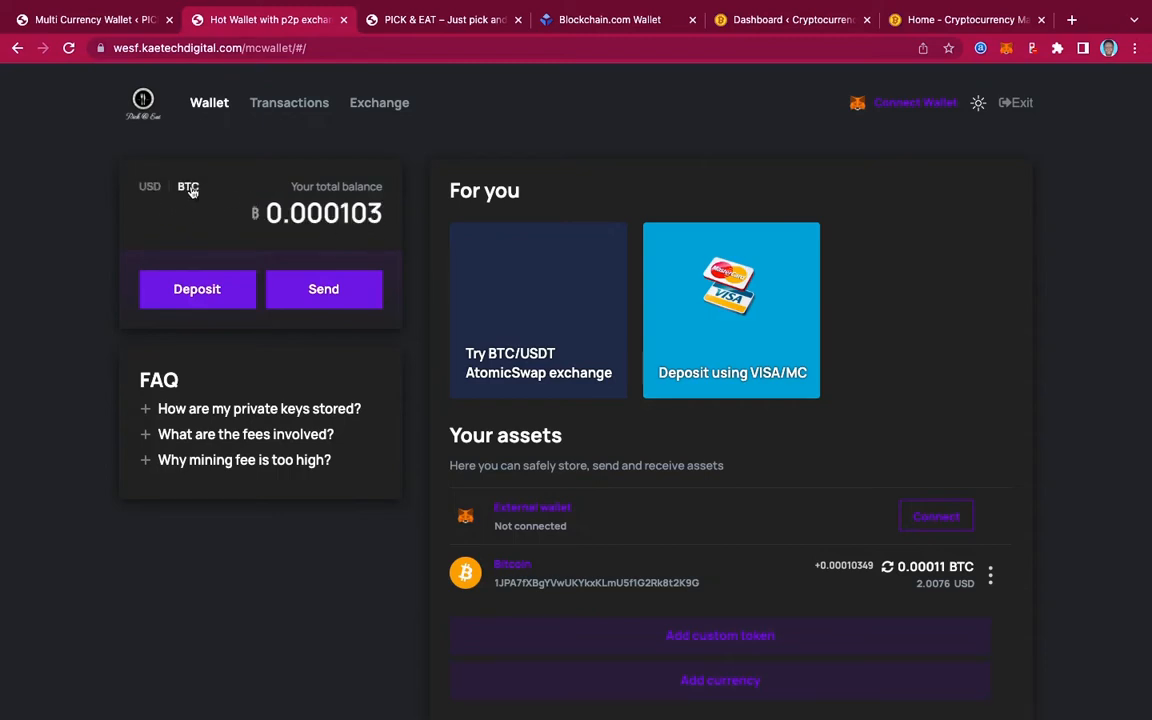
Step: Compare the Blockchain.com wallet's balance breakdown and Bitcoin transfers with the hot wallet's transaction history
{"action": "left_click", "coordinate": [571, 20]}
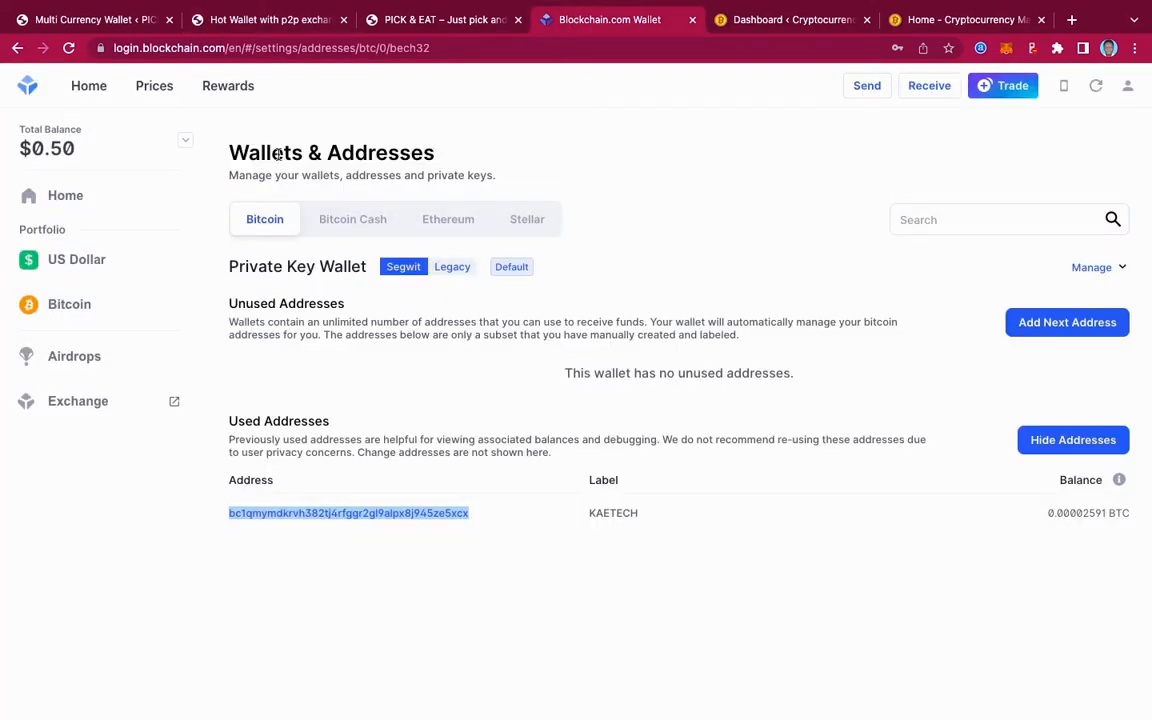
{"action": "left_click", "coordinate": [80, 197]}
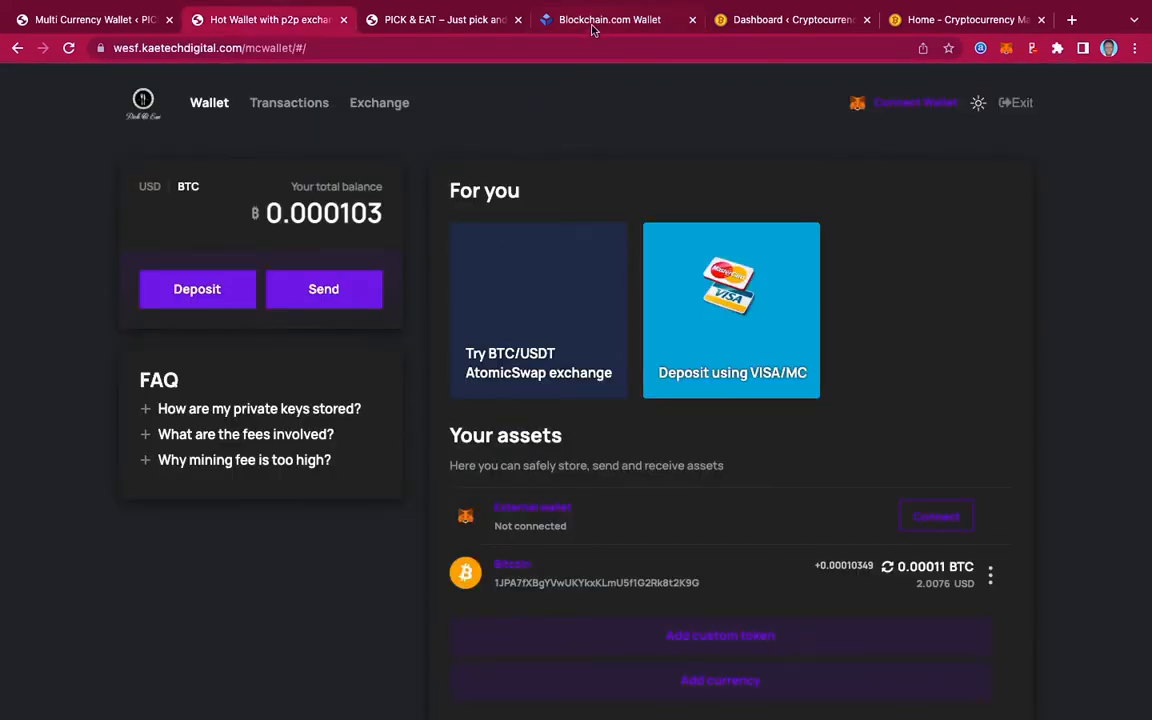
{"action": "left_click", "coordinate": [593, 27]}
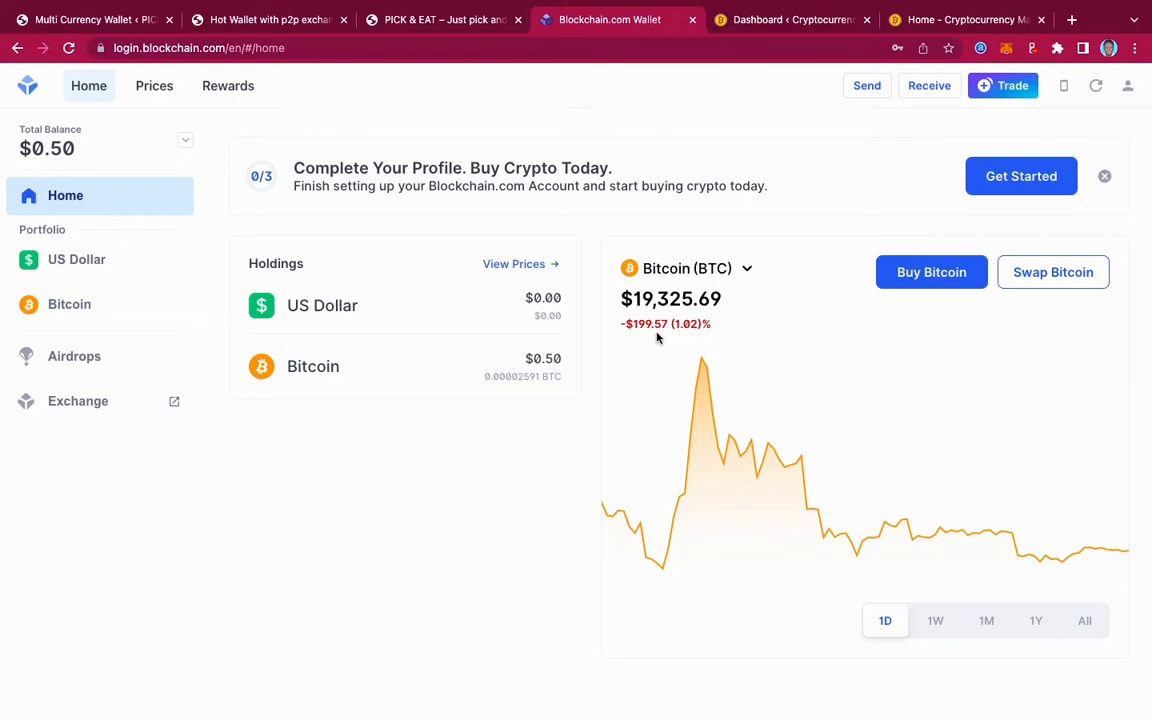
{"action": "left_click", "coordinate": [186, 142]}
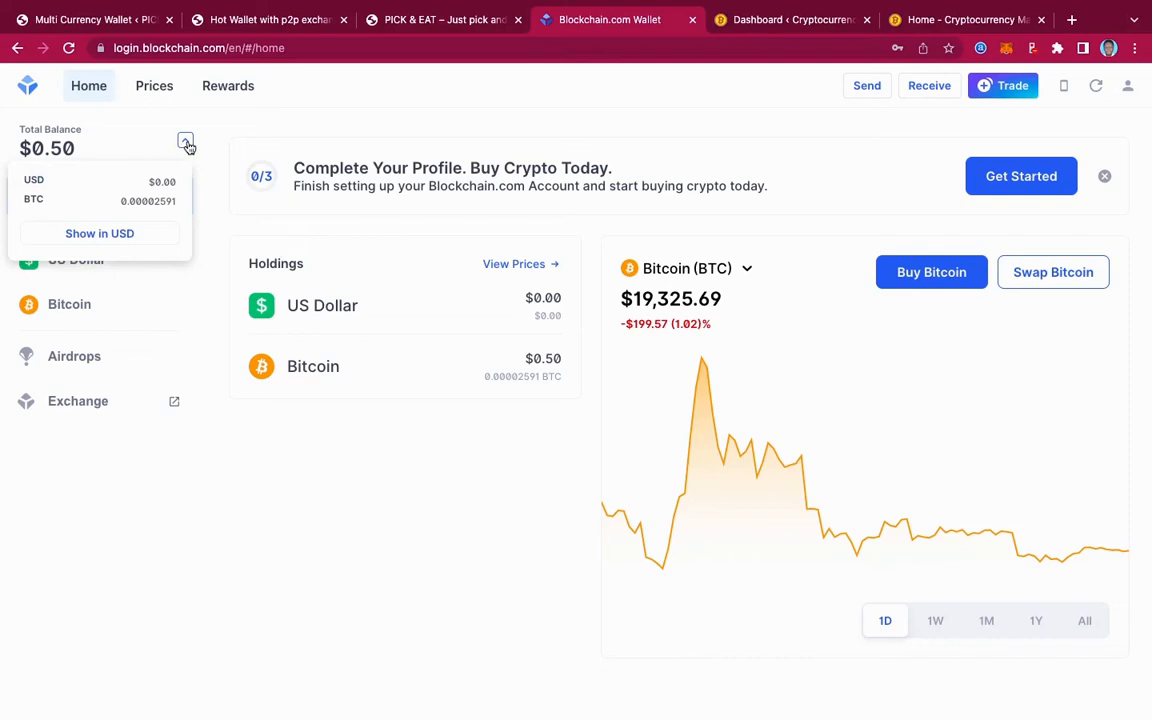
{"action": "left_click", "coordinate": [103, 199]}
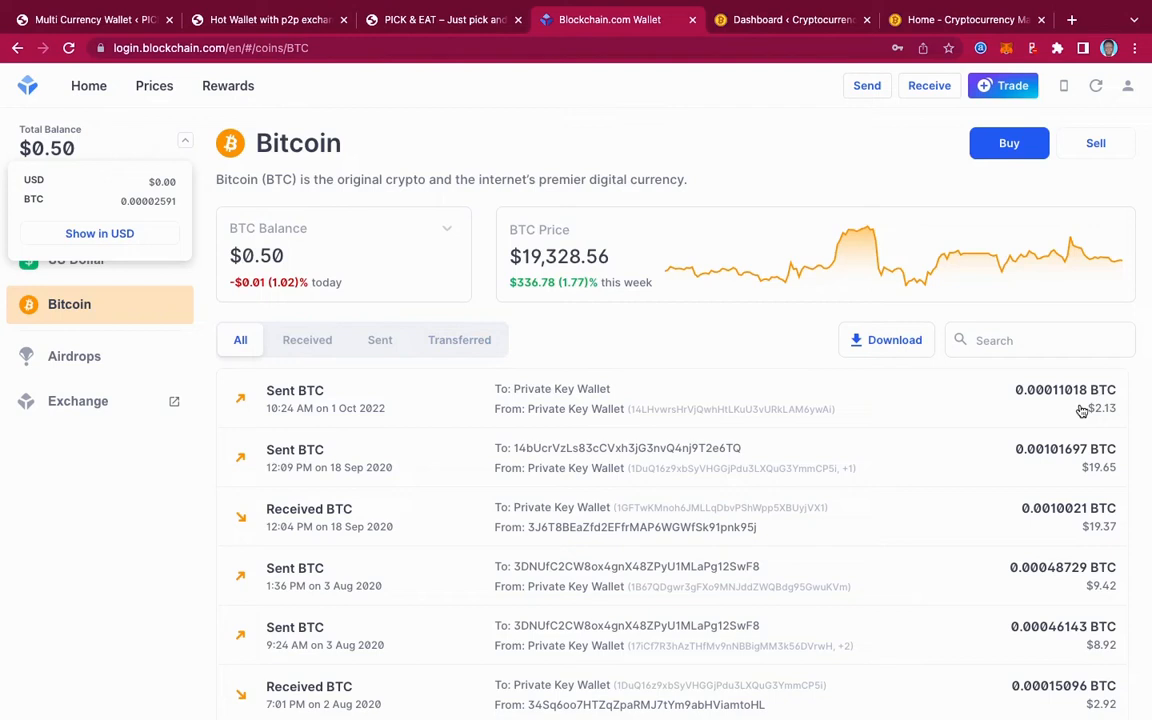
{"action": "left_click", "coordinate": [269, 22]}
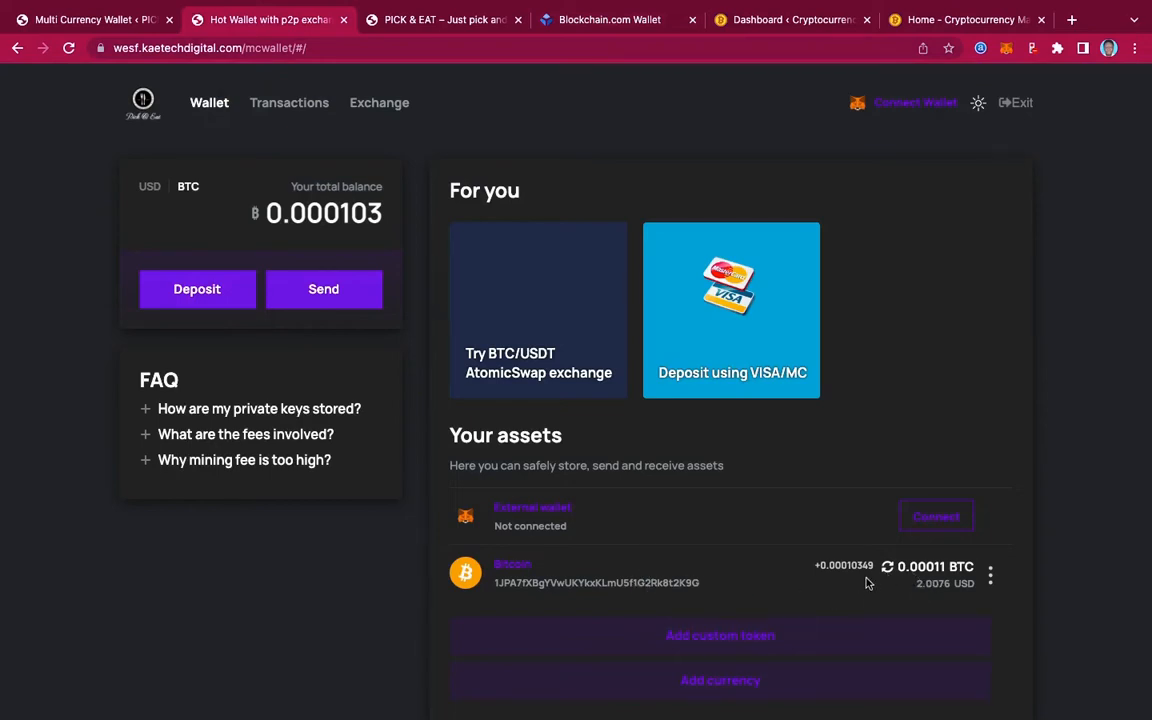
{"action": "left_click", "coordinate": [289, 103]}
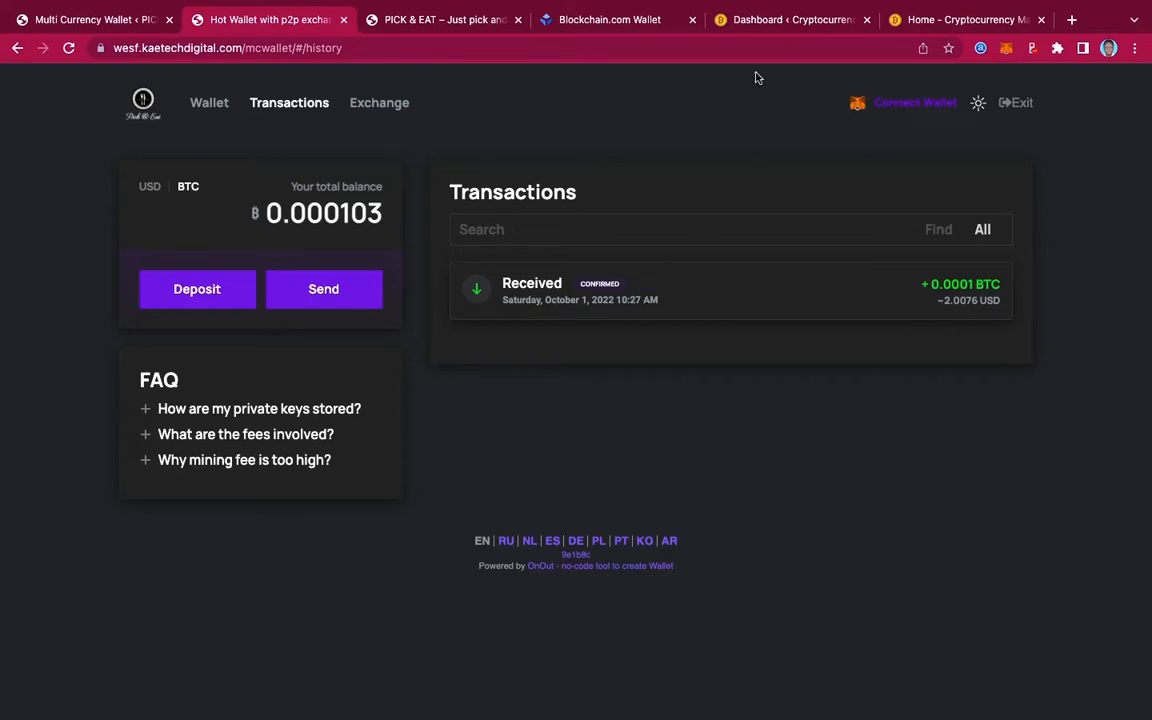
Step: Switch to the Cryptocurrency Marketplace website and look through its home page
{"action": "left_click", "coordinate": [918, 21]}
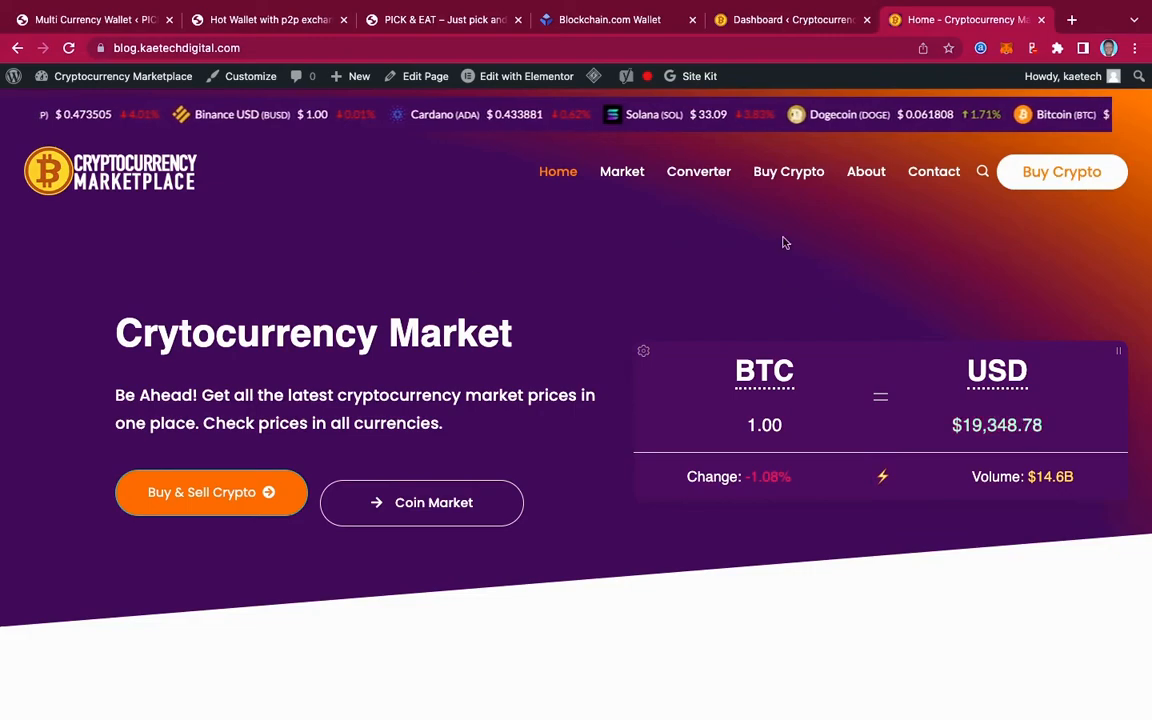
{"action": "scroll", "coordinate": [583, 513], "scroll_direction": "down", "scroll_amount": 10}
{"action": "scroll", "coordinate": [583, 513], "scroll_direction": "up", "scroll_amount": 10}
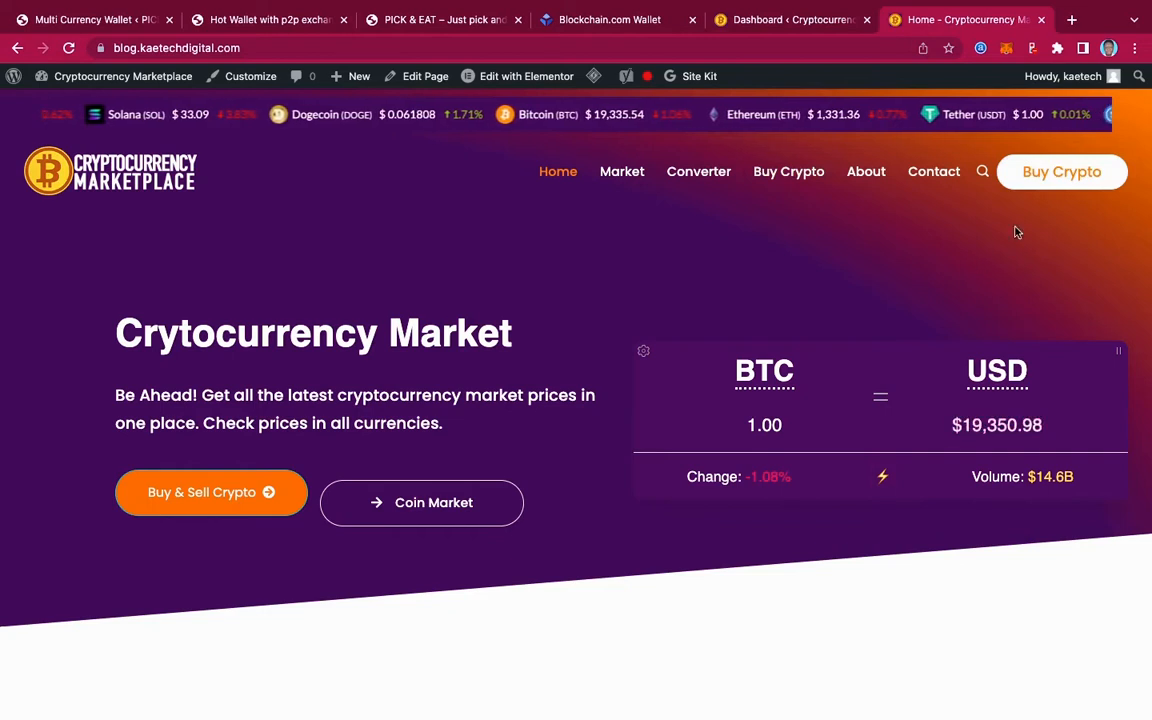
Step: Return to the hot wallet's overview page, preview it in the light theme and restore the dark theme
{"action": "left_click", "coordinate": [270, 21]}
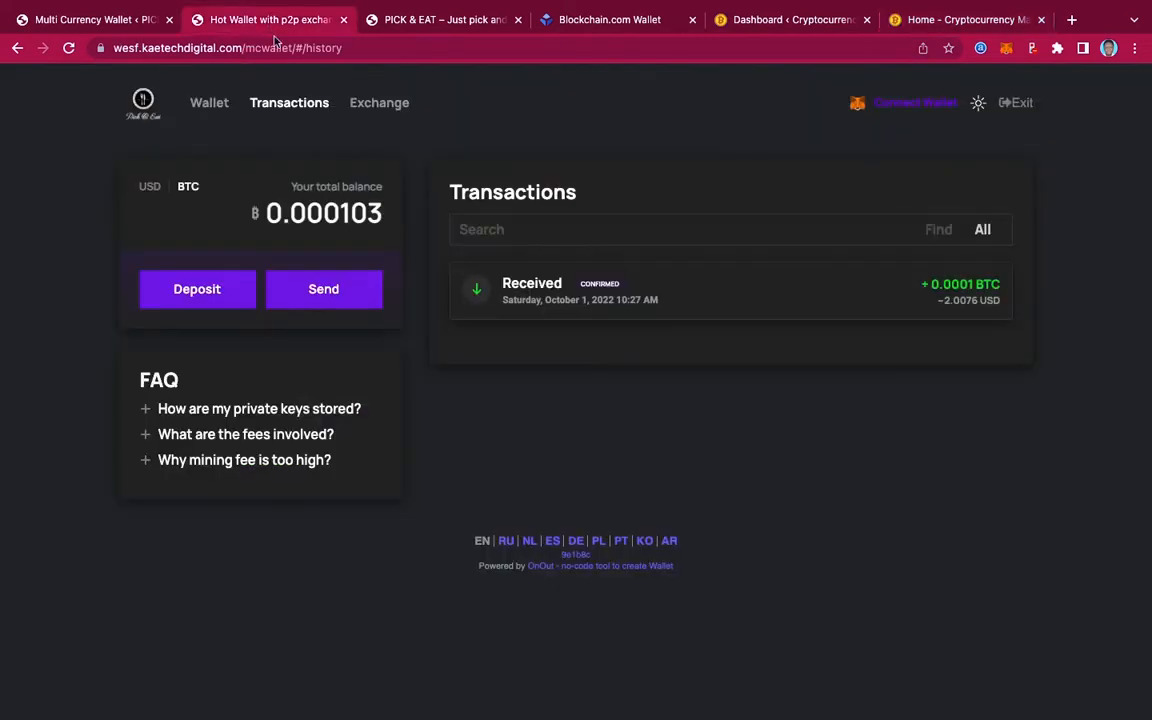
{"action": "left_click", "coordinate": [210, 104]}
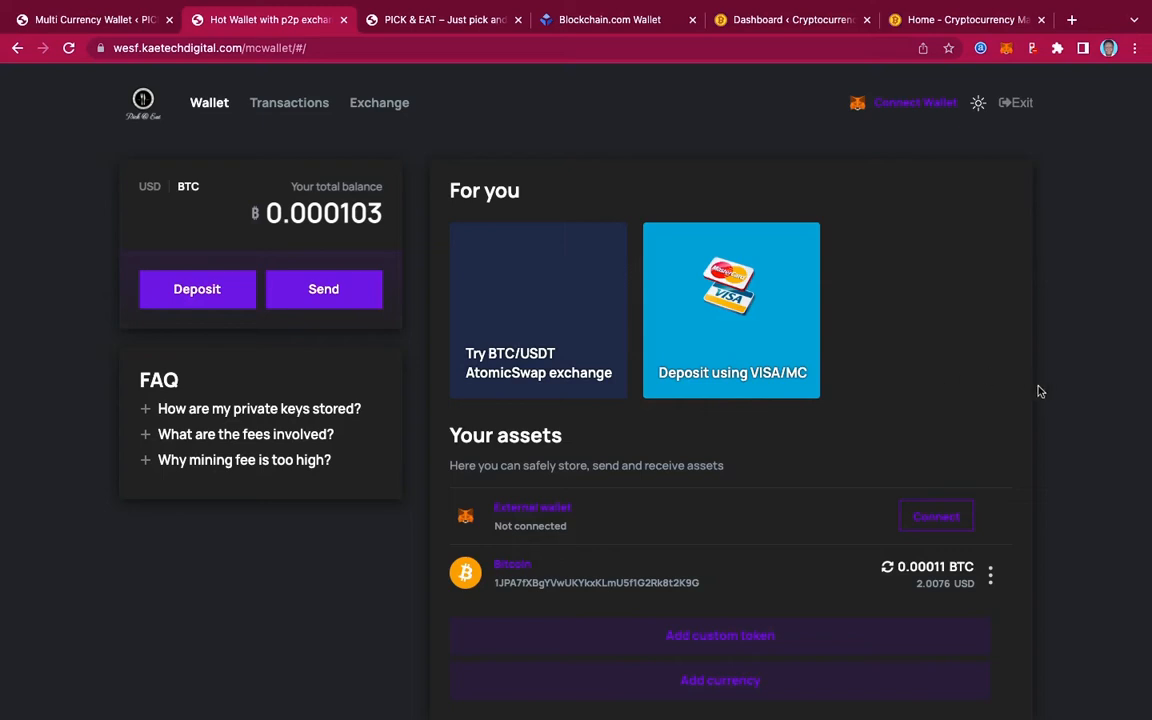
{"action": "left_click", "coordinate": [979, 105]}
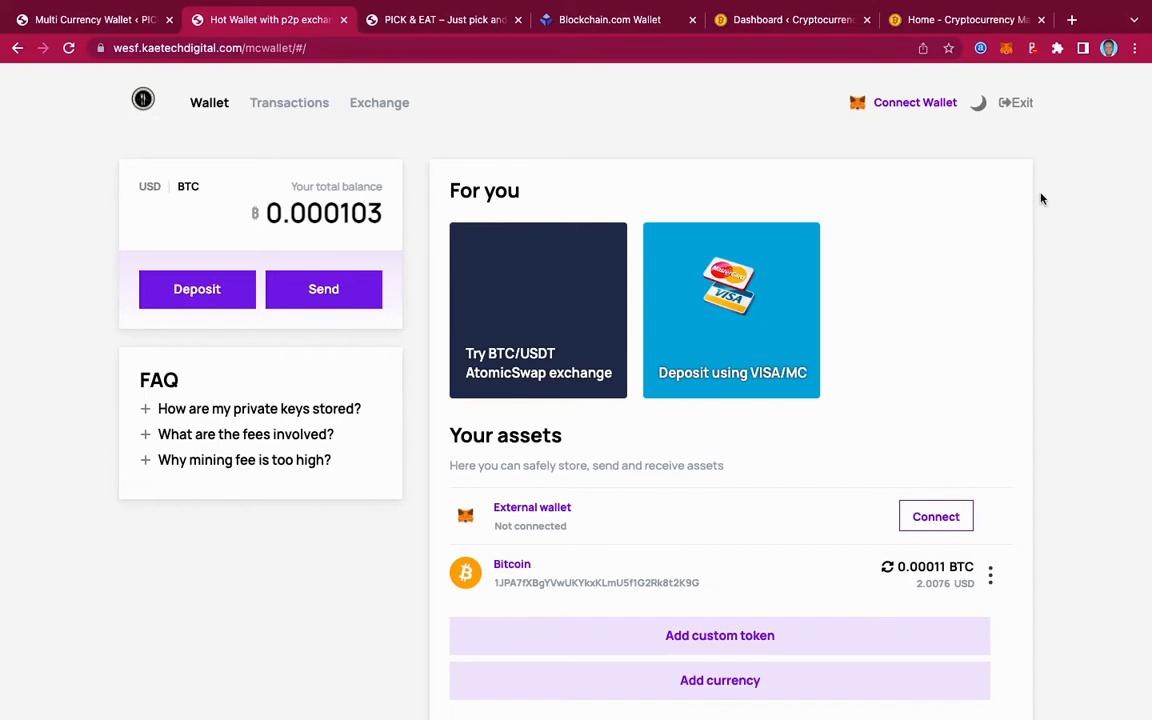
{"action": "scroll", "coordinate": [1049, 329], "scroll_direction": "down", "scroll_amount": 3}
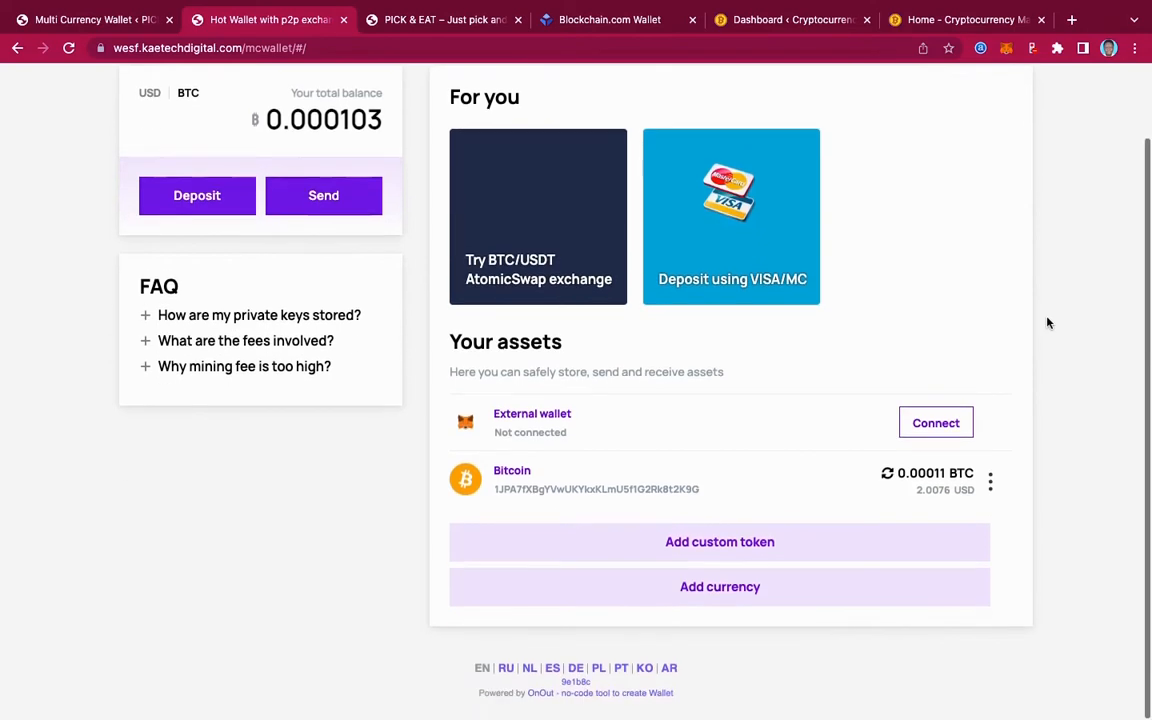
{"action": "scroll", "coordinate": [1047, 321], "scroll_direction": "up", "scroll_amount": 3}
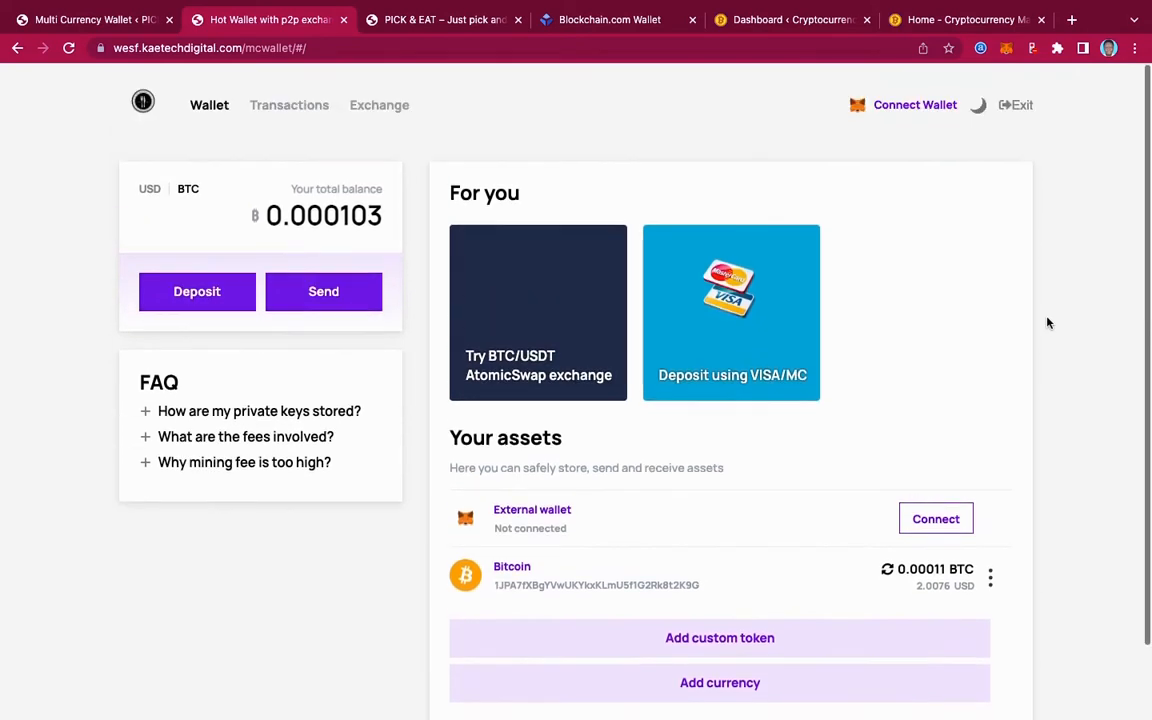
{"action": "left_click", "coordinate": [979, 104]}
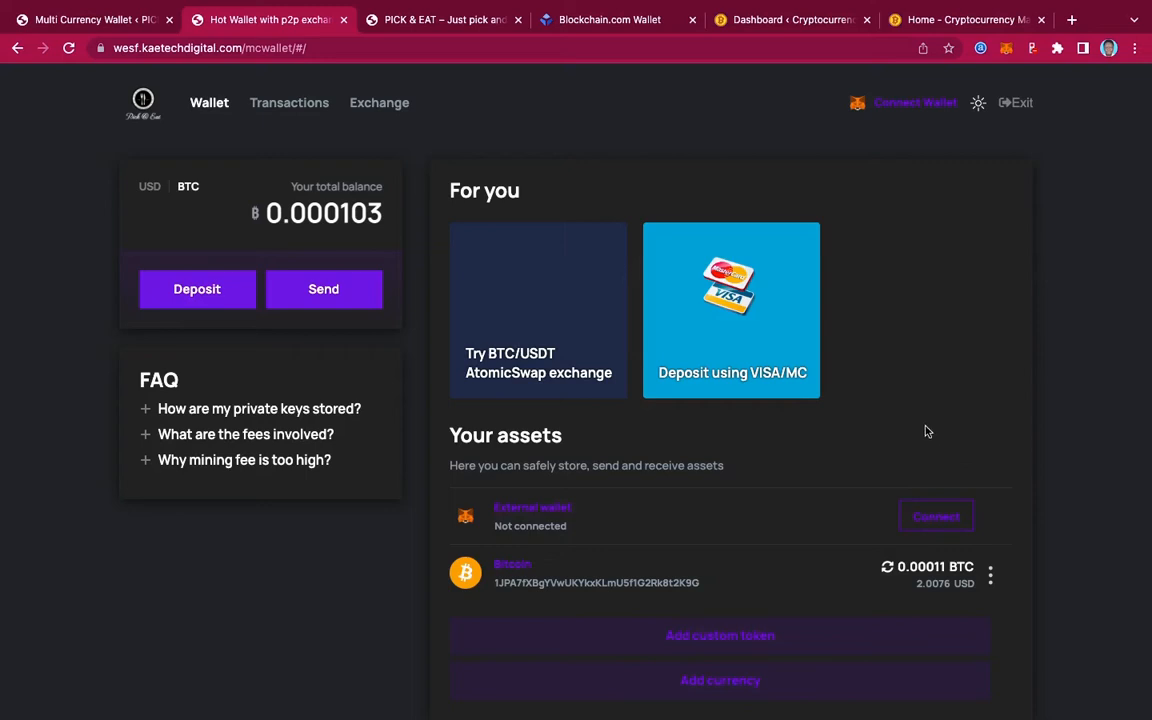
Step: Open the wallet's exchange page and examine the list of coins offered for swapping from, keeping Ethereum selected
{"action": "left_click", "coordinate": [378, 114]}
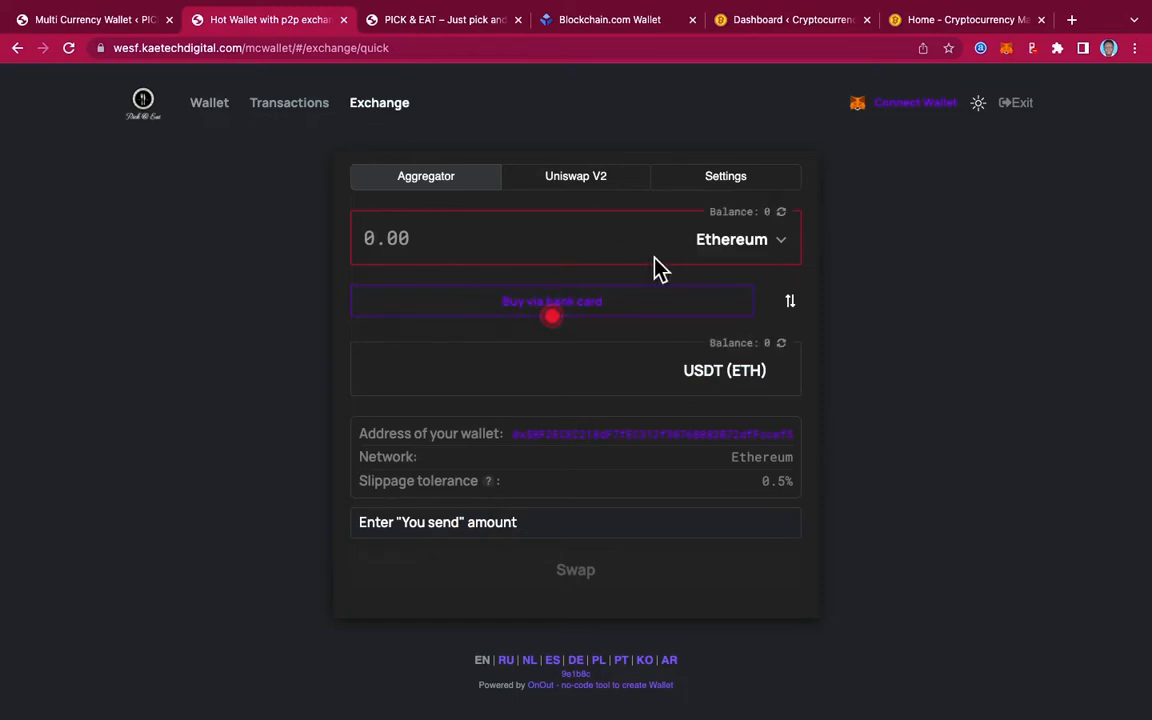
{"action": "left_click", "coordinate": [745, 244]}
{"action": "scroll", "coordinate": [474, 349], "scroll_direction": "down", "scroll_amount": 1}
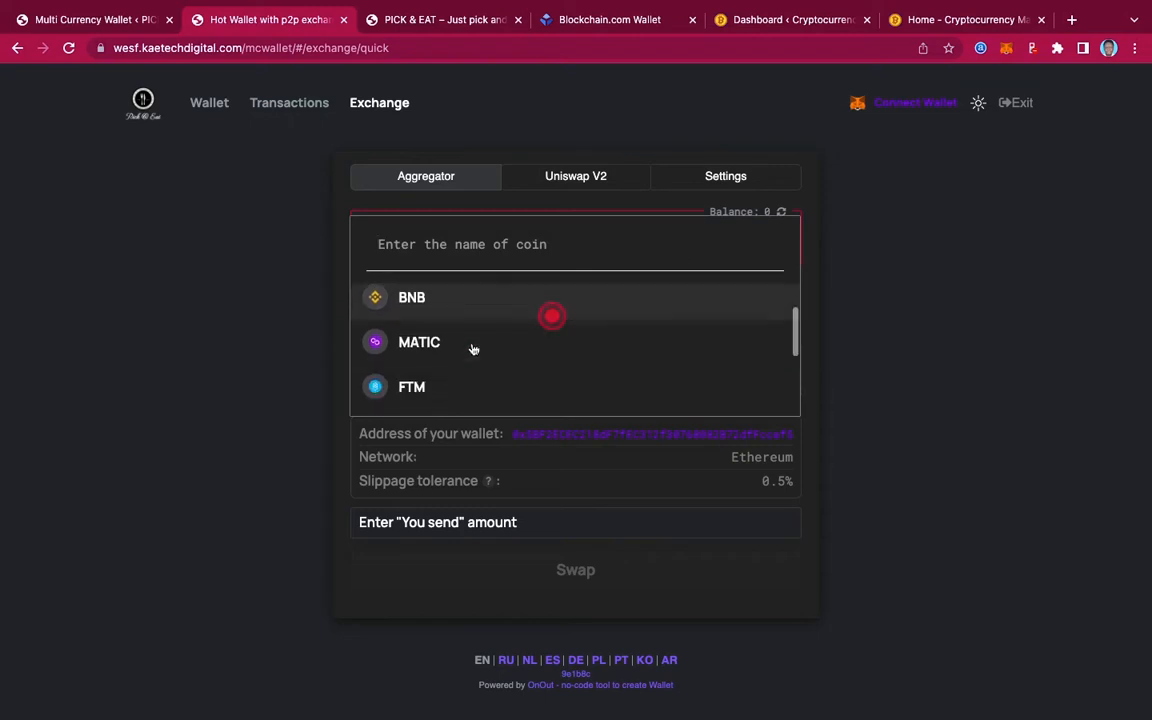
{"action": "scroll", "coordinate": [470, 347], "scroll_direction": "down", "scroll_amount": 3}
{"action": "scroll", "coordinate": [470, 345], "scroll_direction": "up", "scroll_amount": 4}
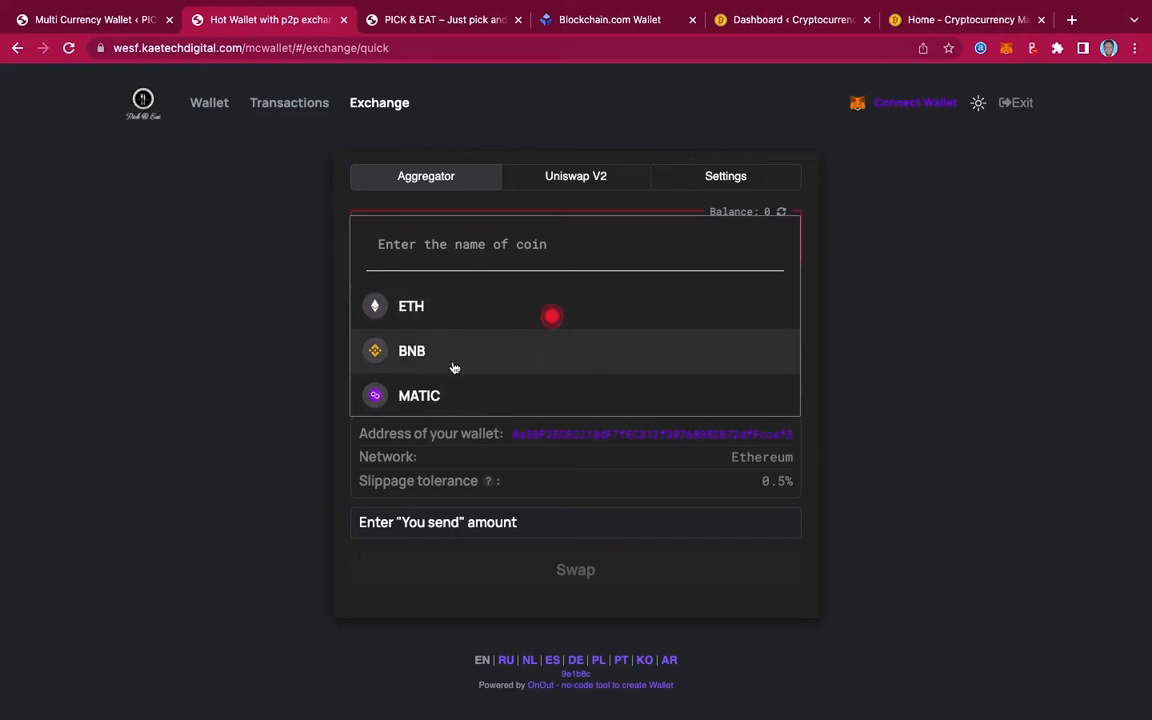
{"action": "scroll", "coordinate": [454, 368], "scroll_direction": "down", "scroll_amount": 5}
{"action": "scroll", "coordinate": [454, 368], "scroll_direction": "up", "scroll_amount": 5}
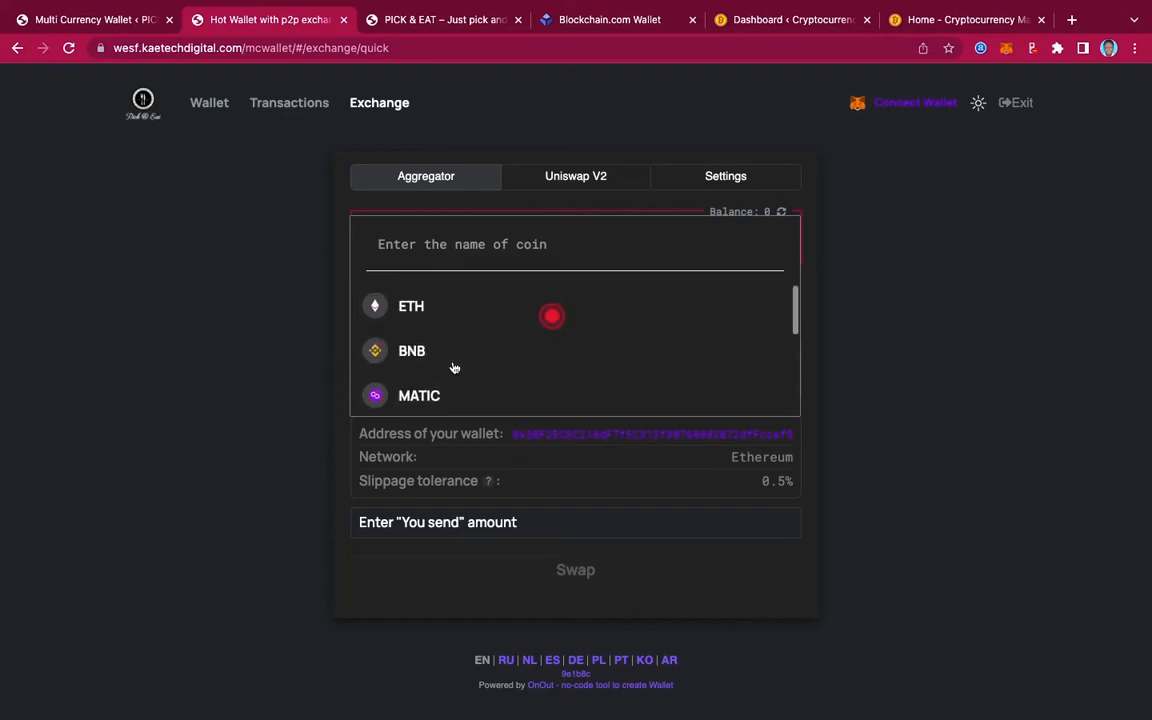
{"action": "left_click", "coordinate": [818, 205]}
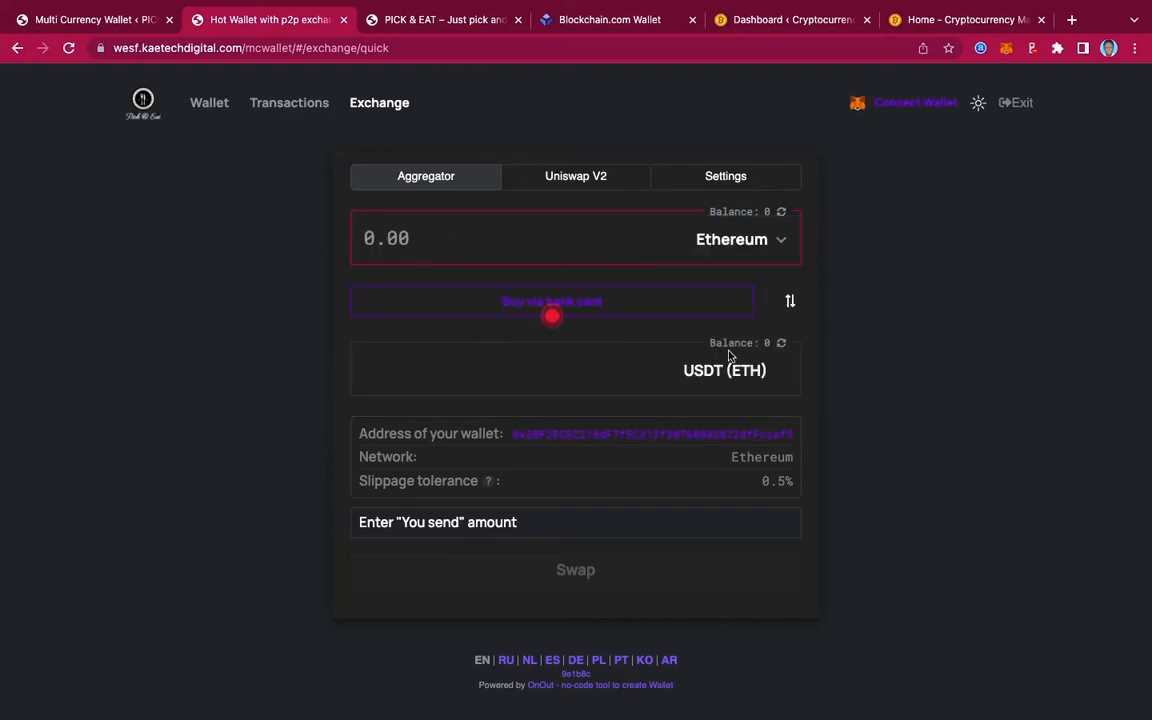
Step: Review the wallet's transaction history and go back to the wallet overview
{"action": "left_click", "coordinate": [291, 112]}
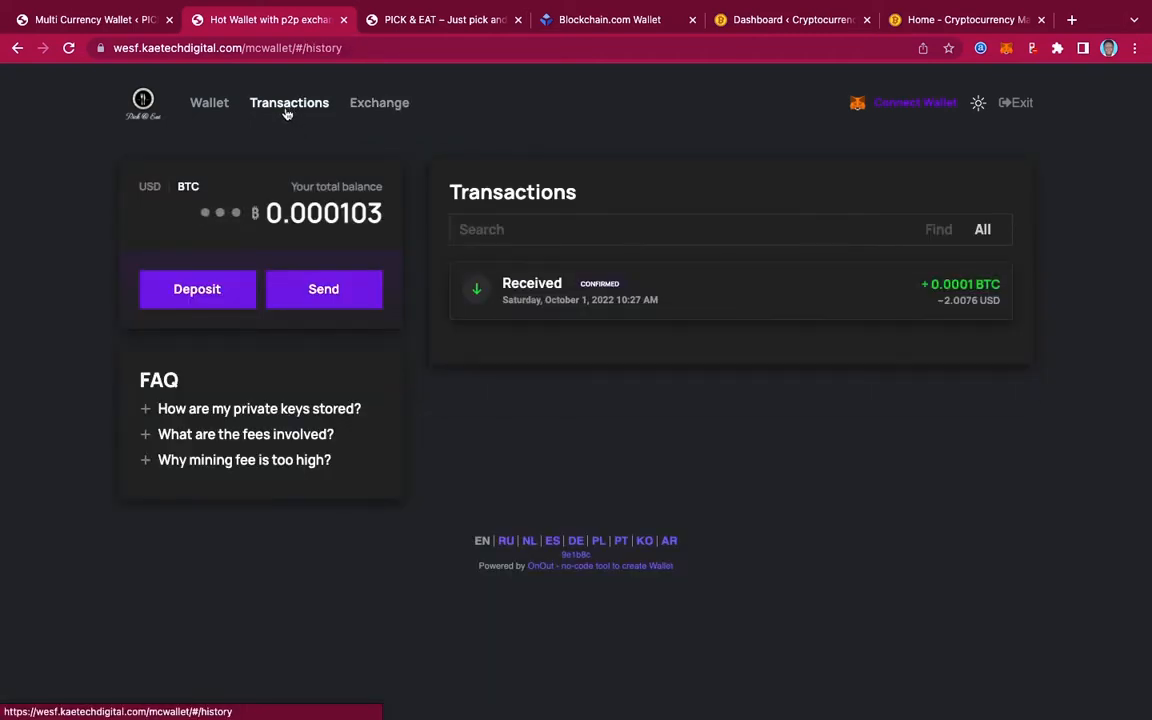
{"action": "left_click", "coordinate": [213, 108]}
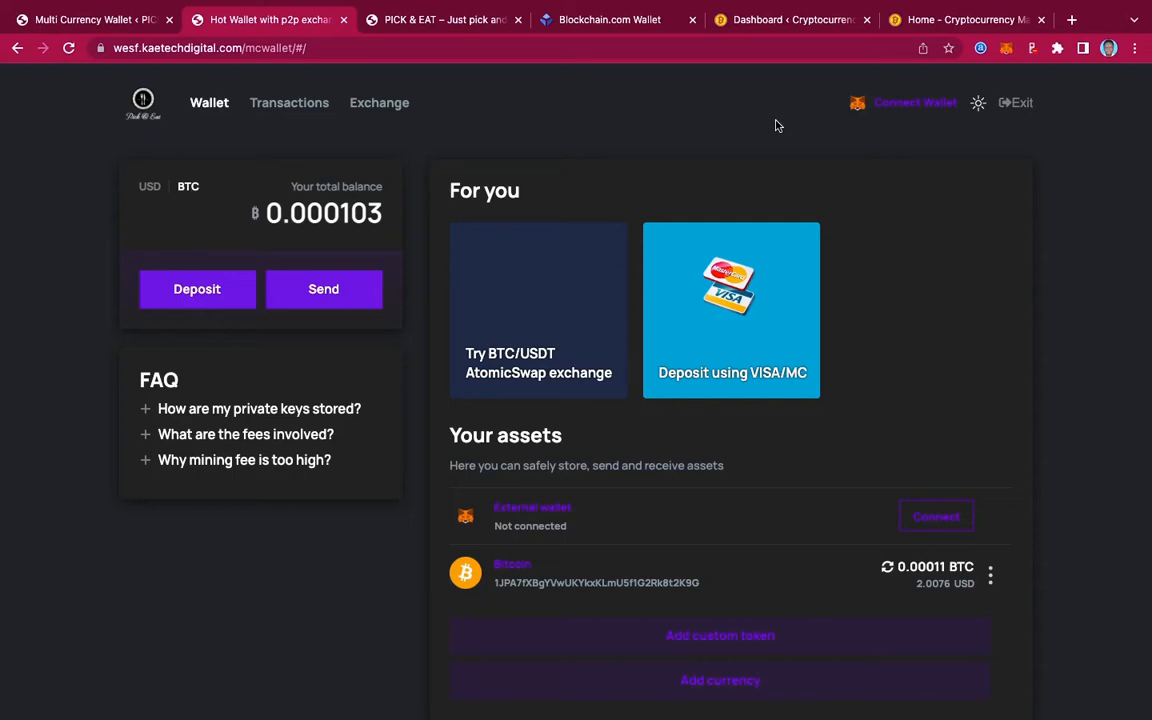
Step: In the Cryptocurrency Marketplace site's WordPress dashboard, search the plugins available to add for "crypto wallet"
{"action": "left_click", "coordinate": [955, 20]}
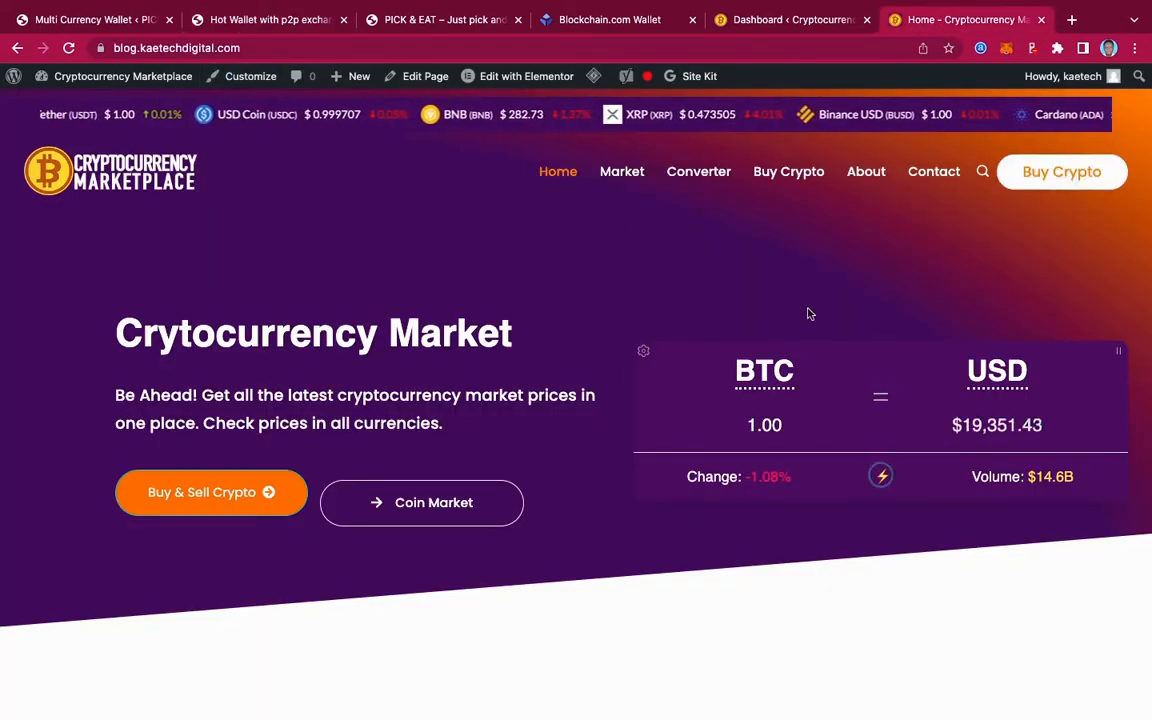
{"action": "left_click", "coordinate": [780, 22]}
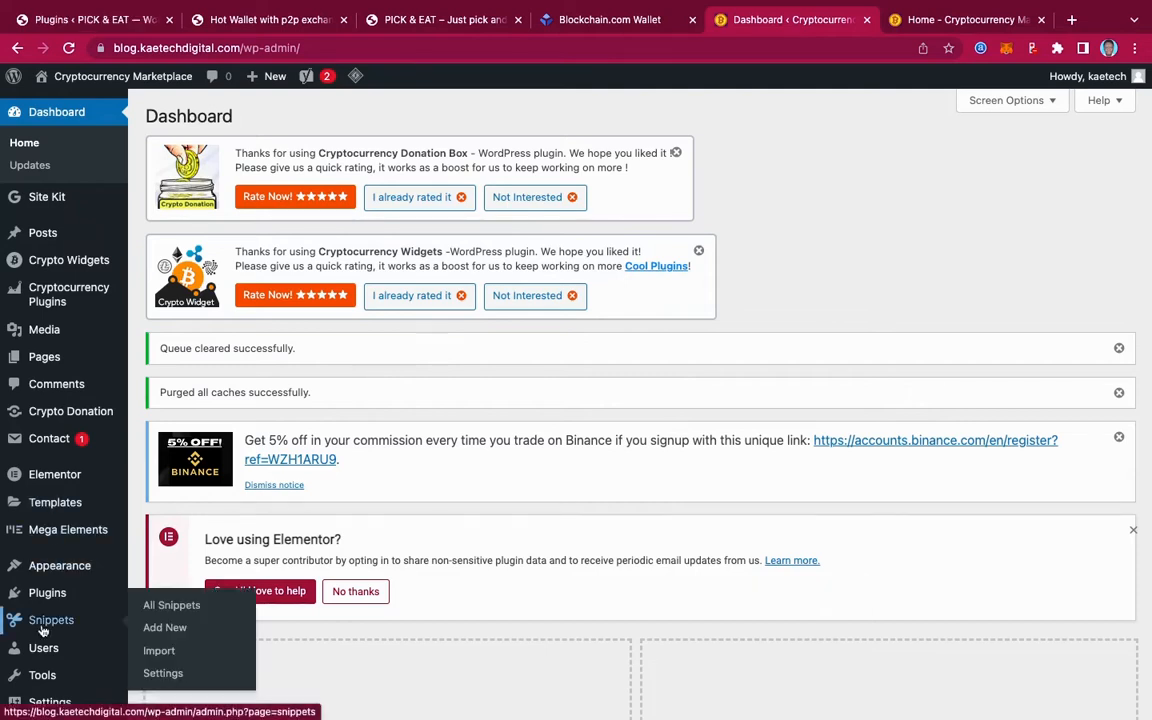
{"action": "mouse_move", "coordinate": [45, 592]}
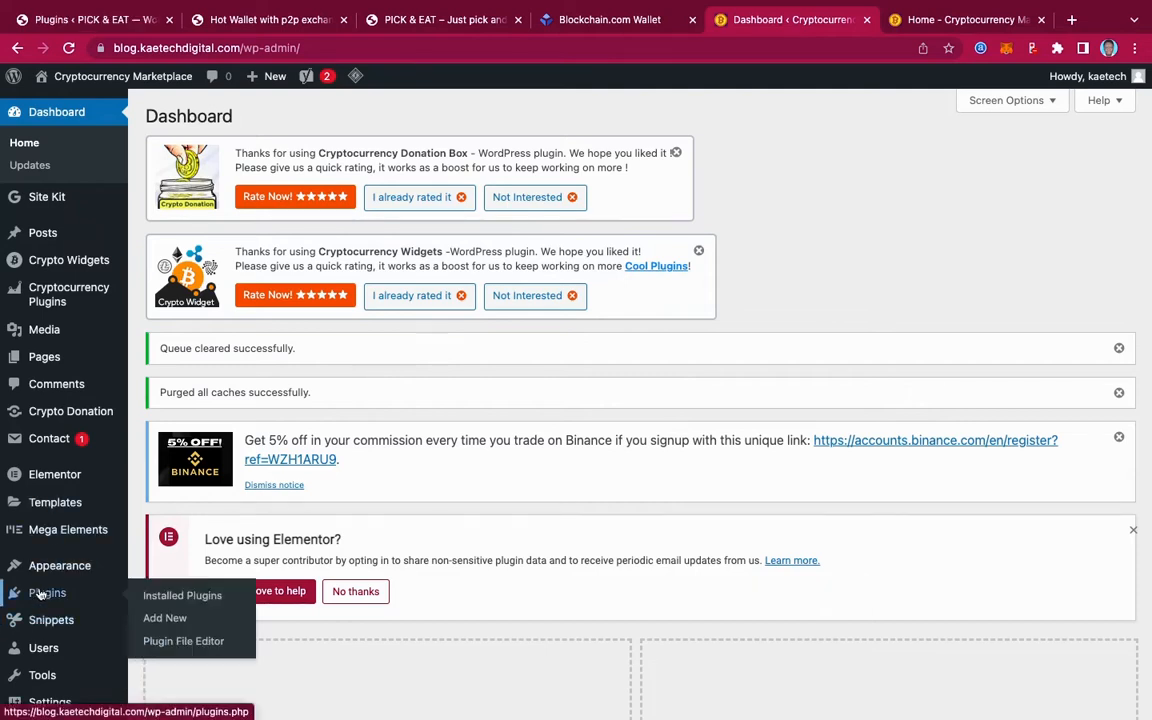
{"action": "left_click", "coordinate": [160, 618]}
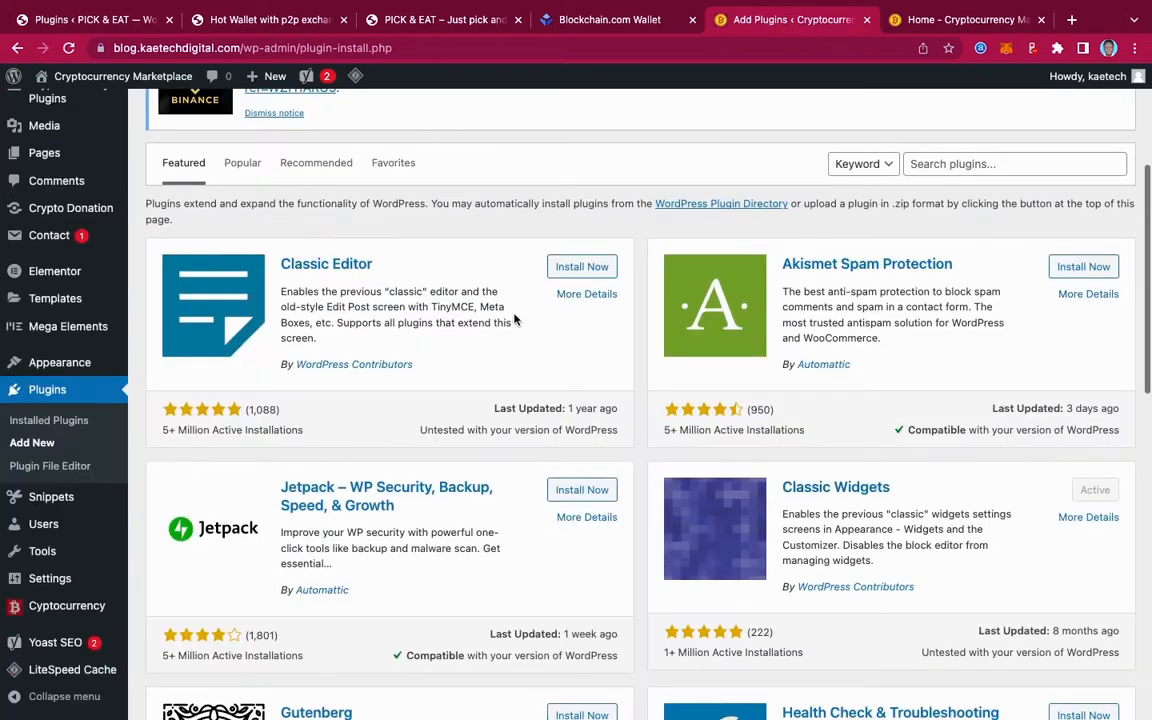
{"action": "left_click", "coordinate": [935, 163]}
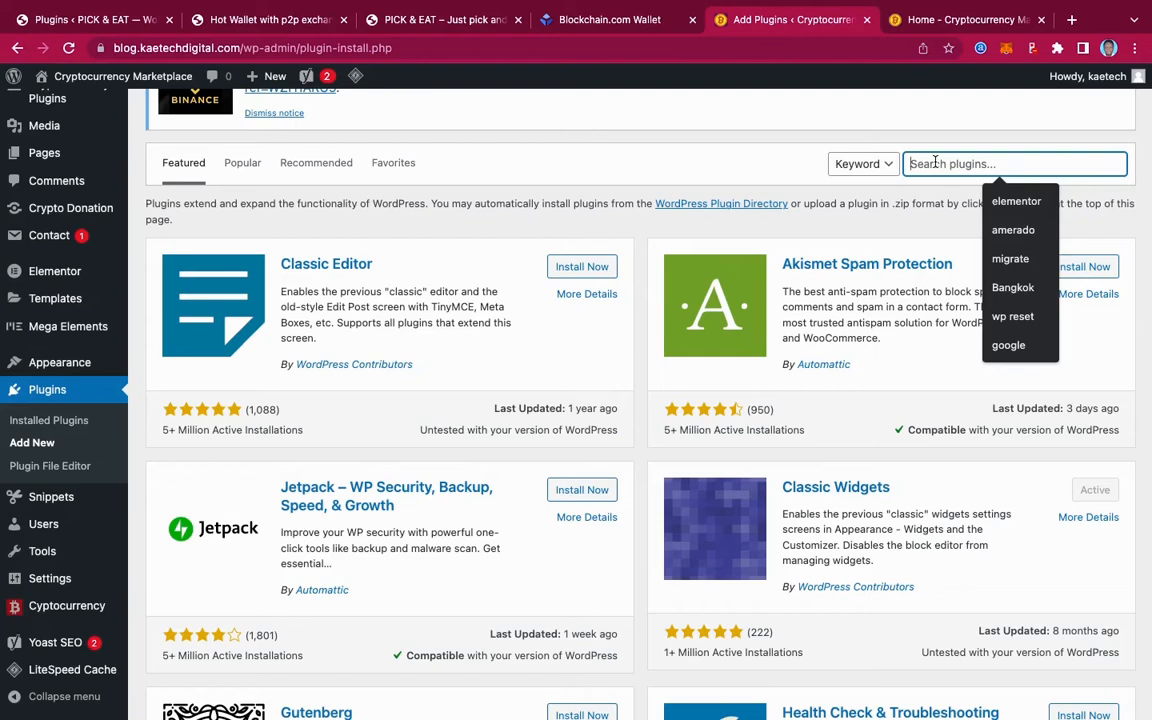
{"action": "type", "text": "cryp"}
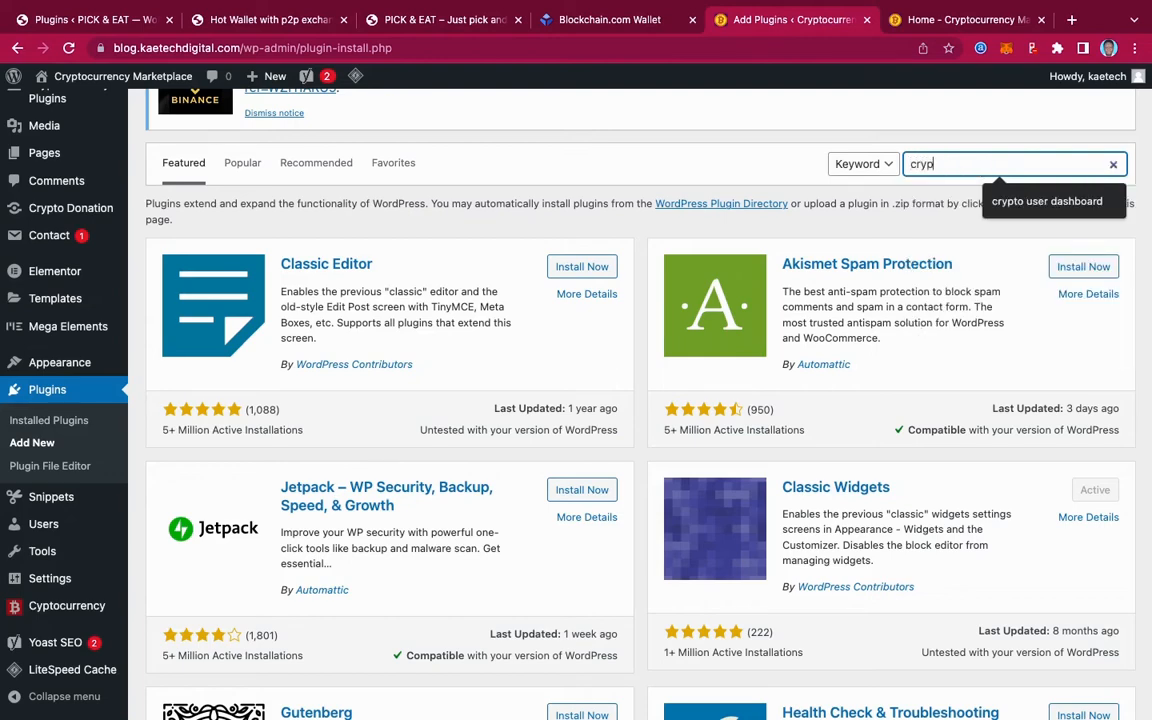
{"action": "type", "text": "to wallet"}
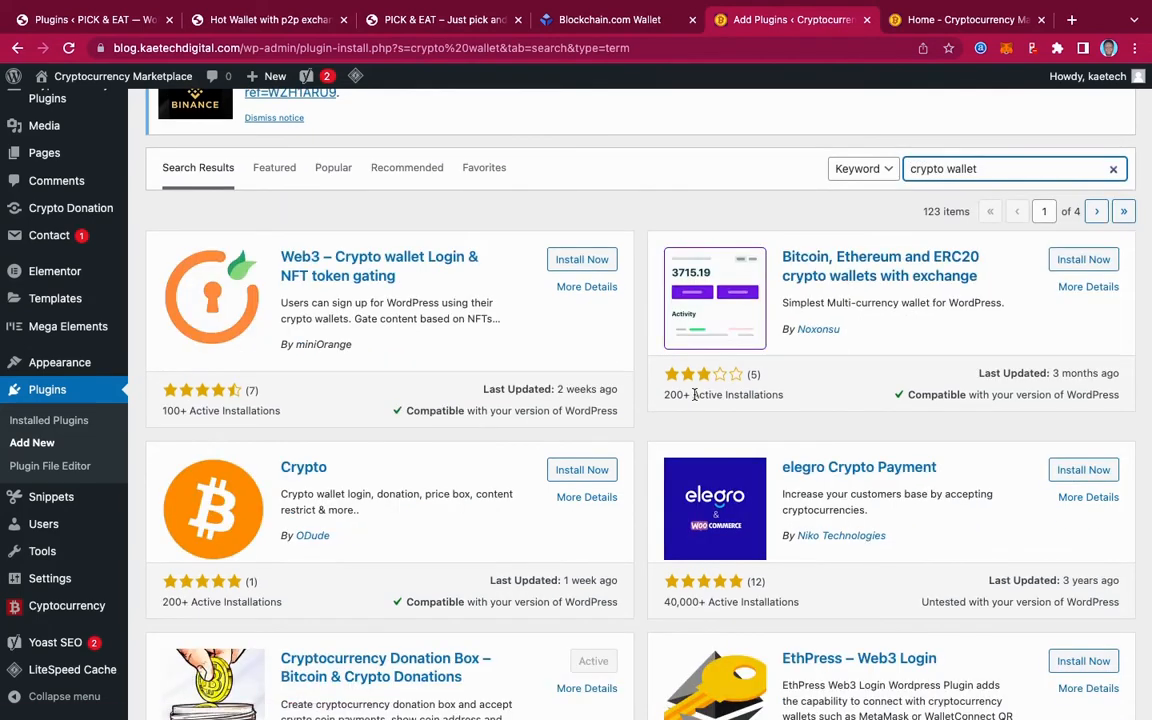
{"action": "scroll", "coordinate": [694, 394], "scroll_direction": "down", "scroll_amount": 1}
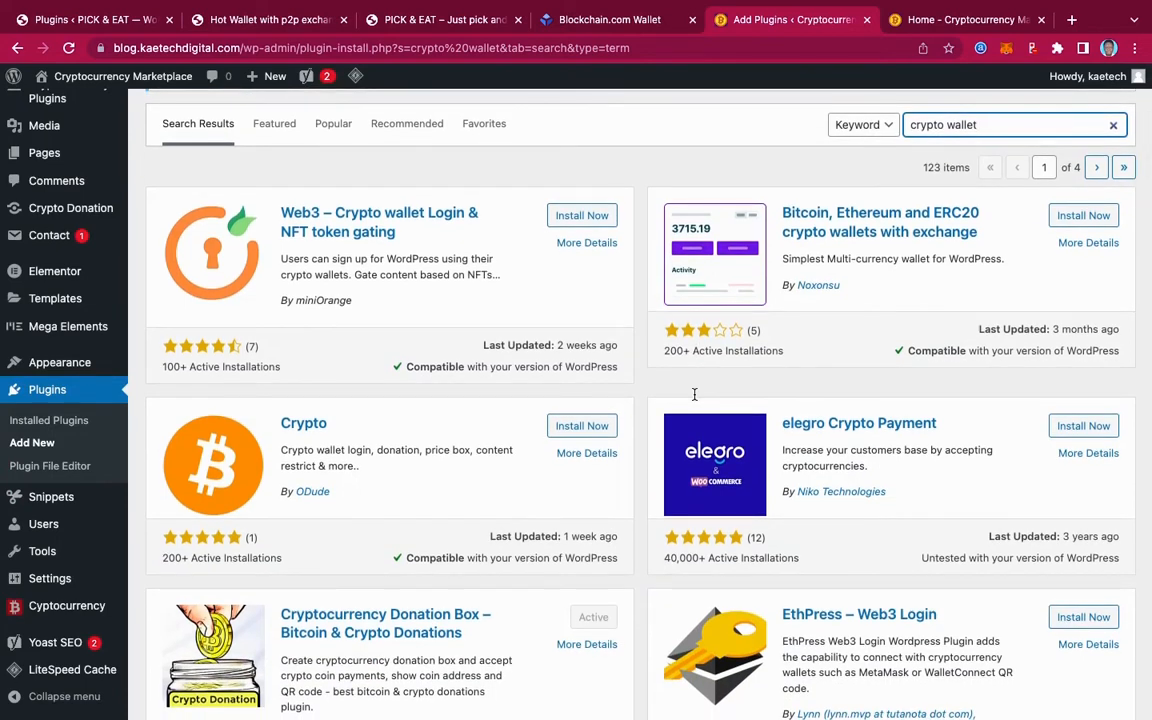
Step: Install the "Bitcoin, Ethereum and ERC20 crypto wallets with exchange" plugin by Noxonsu from the search results
{"action": "scroll", "coordinate": [694, 394], "scroll_direction": "down", "scroll_amount": 1}
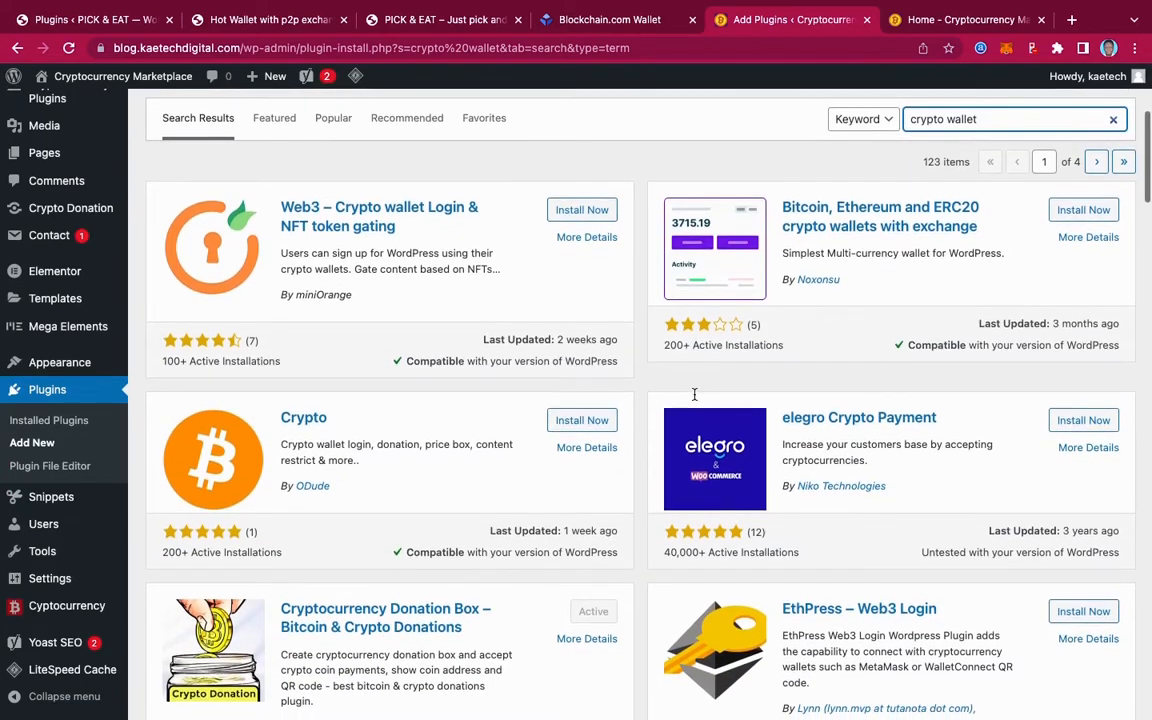
{"action": "scroll", "coordinate": [694, 394], "scroll_direction": "down", "scroll_amount": 1}
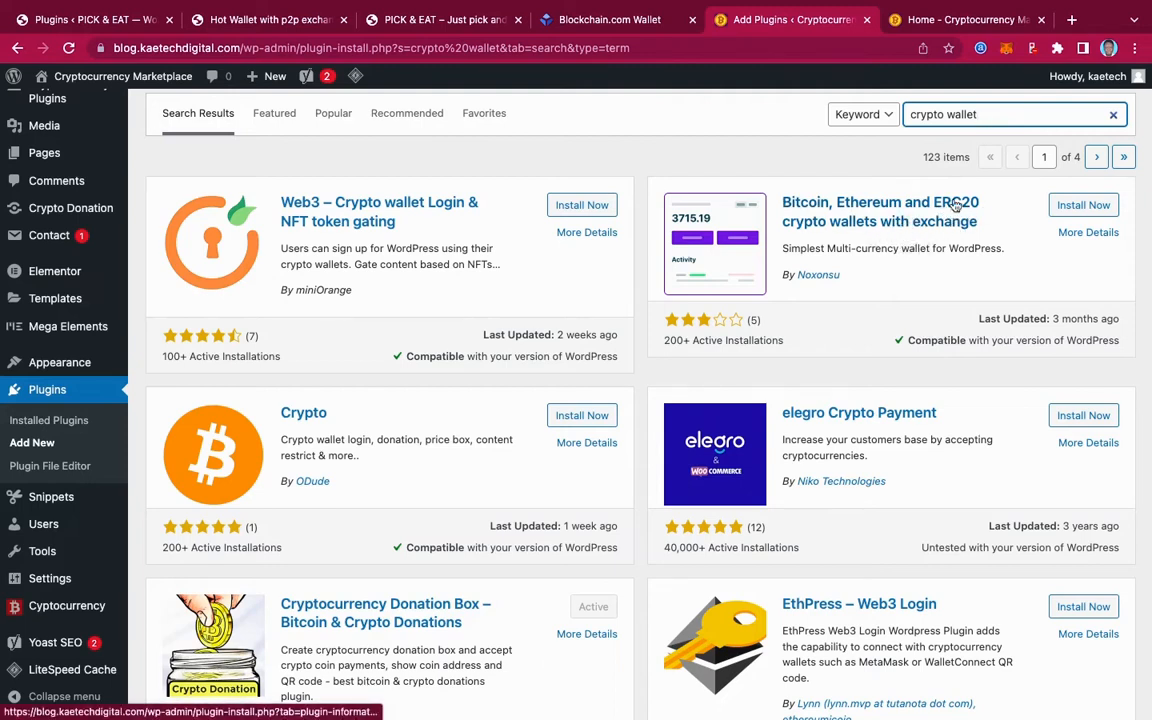
{"action": "left_click", "coordinate": [1085, 206]}
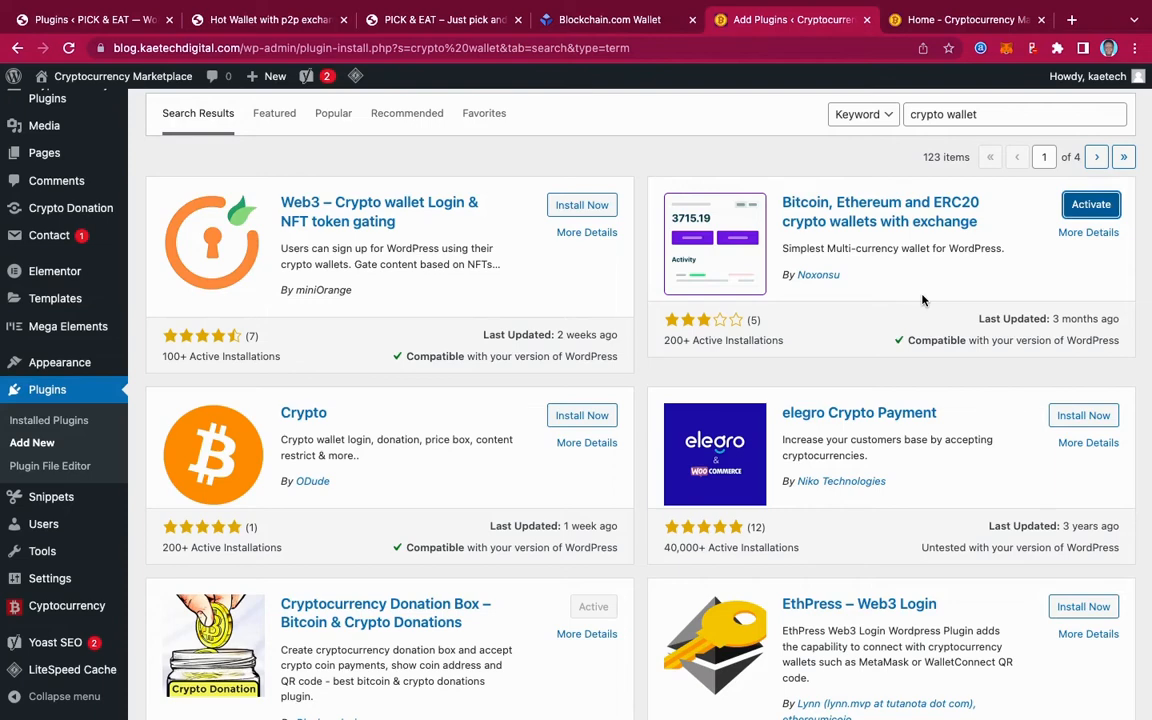
Step: Read the installed wallet plugin's description and its list of third-party services, and close the details
{"action": "left_click", "coordinate": [1087, 233]}
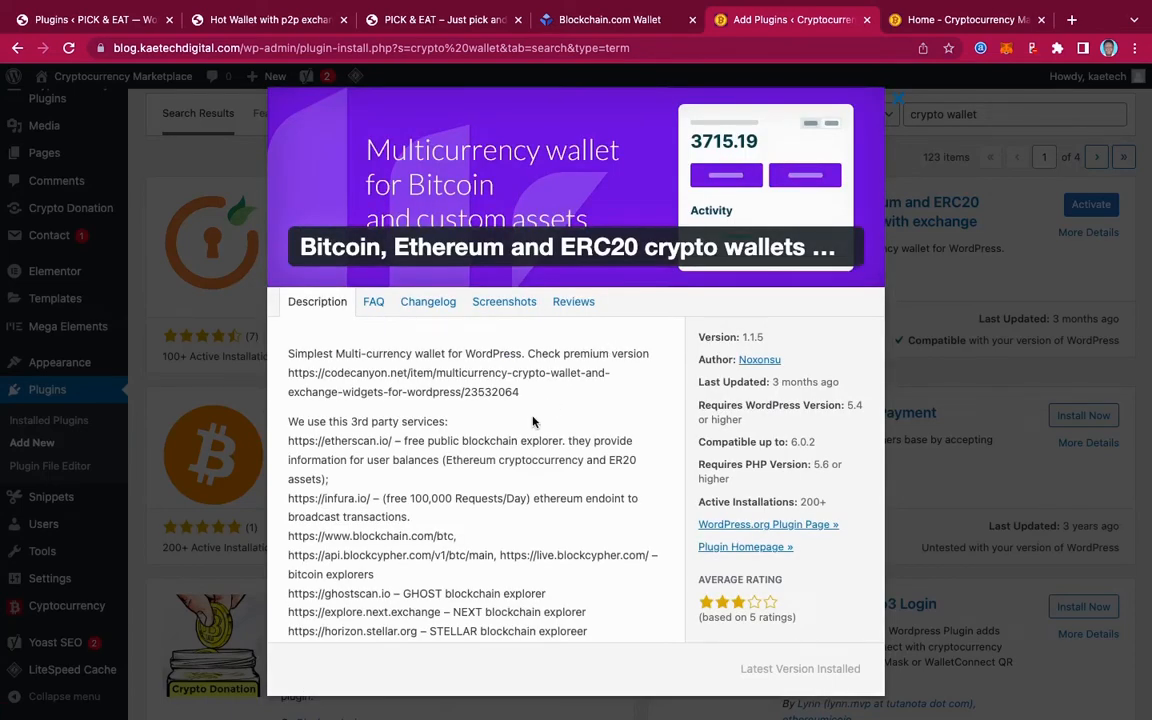
{"action": "scroll", "coordinate": [532, 419], "scroll_direction": "down", "scroll_amount": 1}
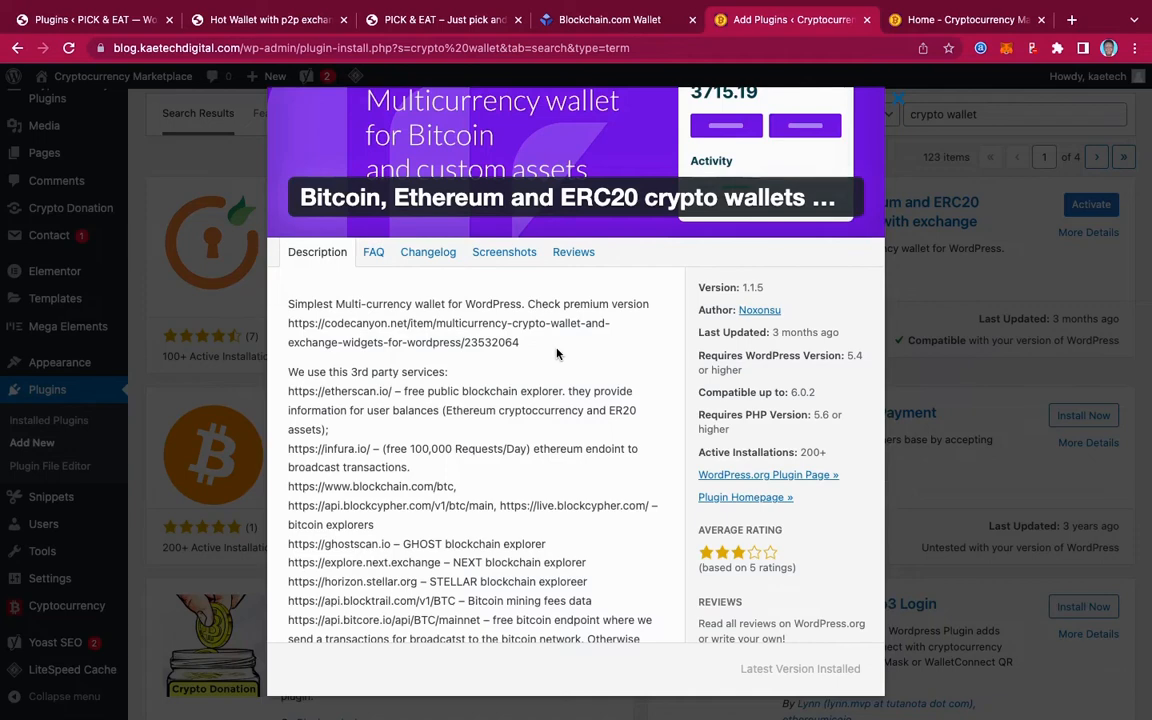
{"action": "scroll", "coordinate": [557, 353], "scroll_direction": "down", "scroll_amount": 3}
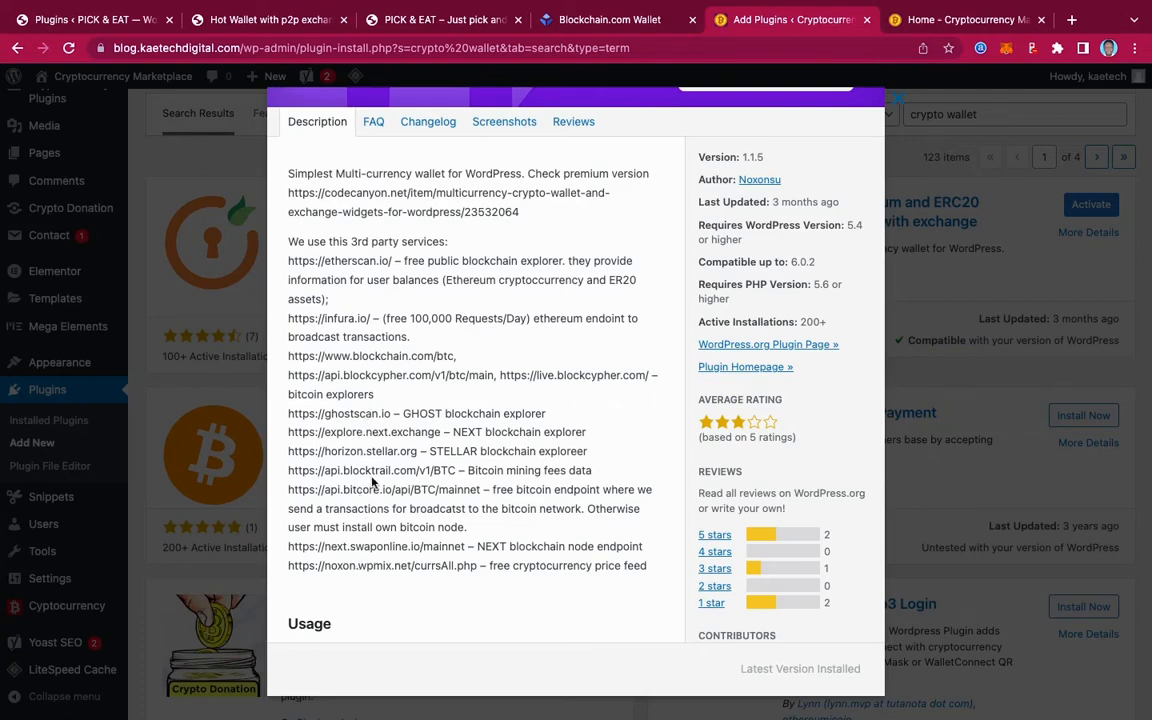
{"action": "scroll", "coordinate": [372, 482], "scroll_direction": "up", "scroll_amount": 4}
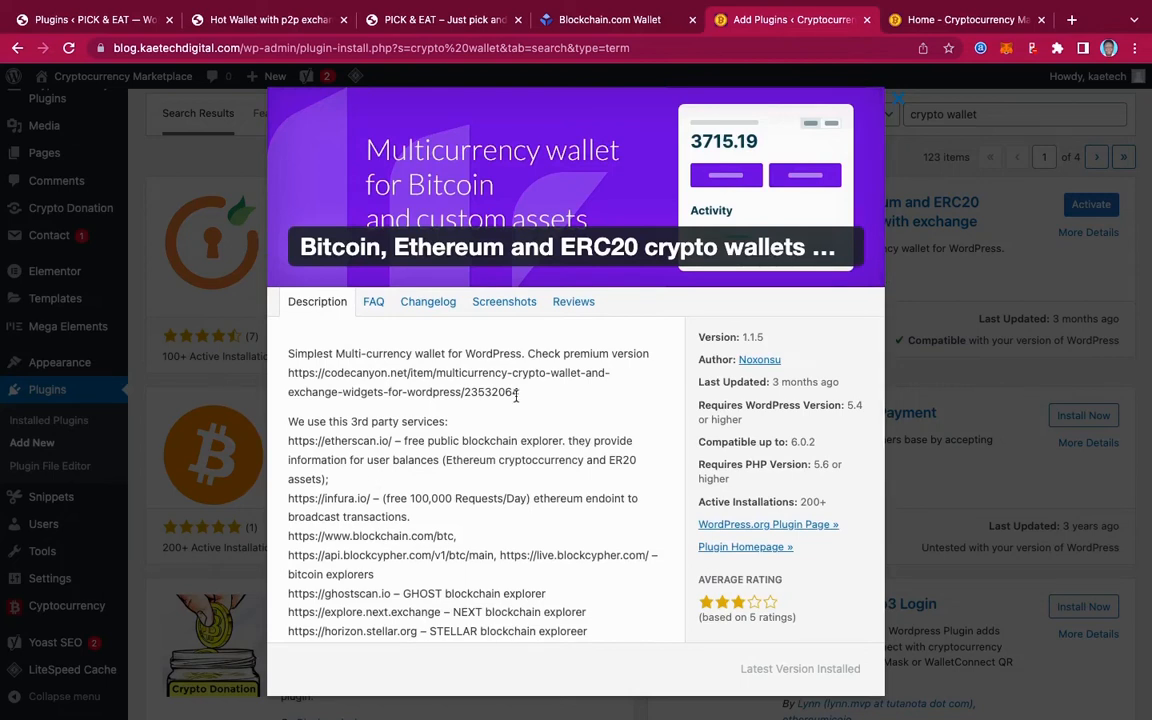
{"action": "left_click", "coordinate": [893, 100]}
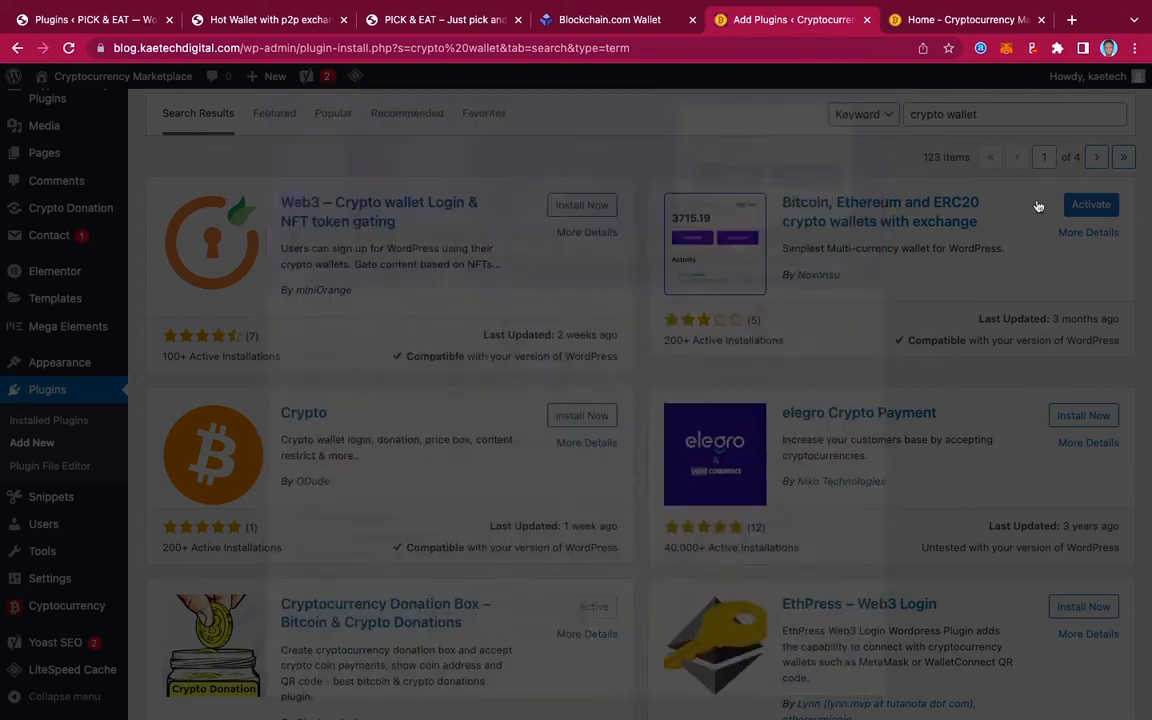
Step: Activate the "Bitcoin, Ethereum and ERC20 crypto wallets with exchange" plugin and look over the installed plugins list
{"action": "left_click", "coordinate": [1091, 205]}
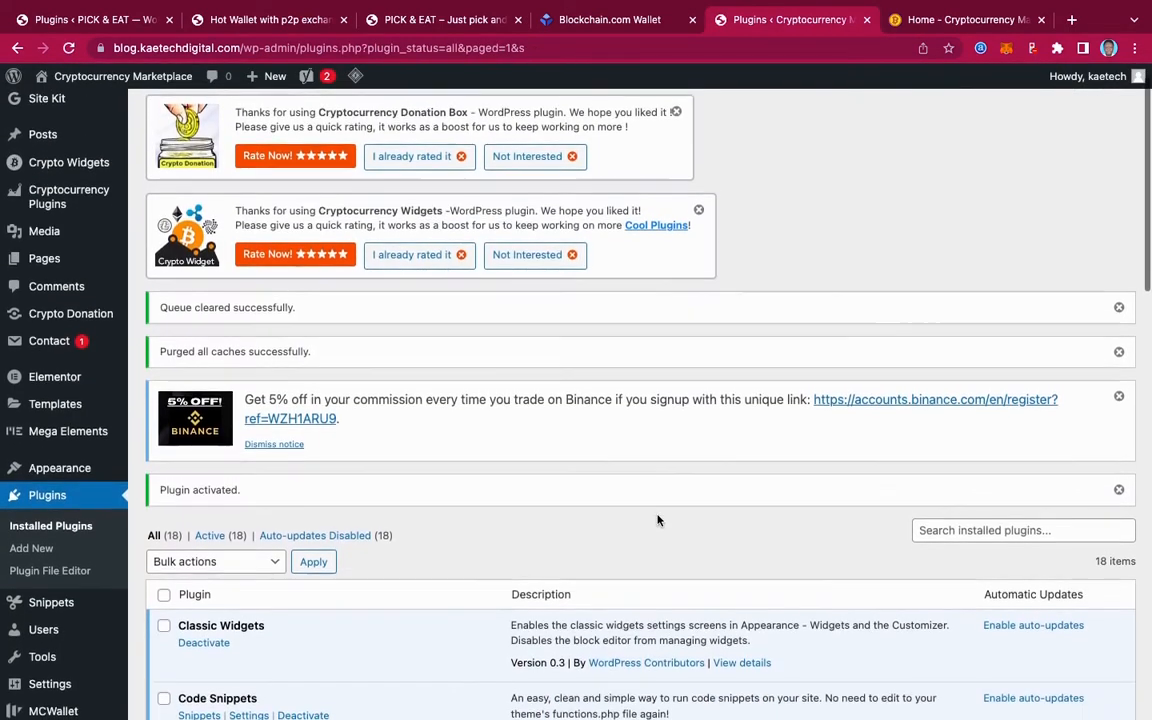
{"action": "scroll", "coordinate": [657, 519], "scroll_direction": "down", "scroll_amount": 5}
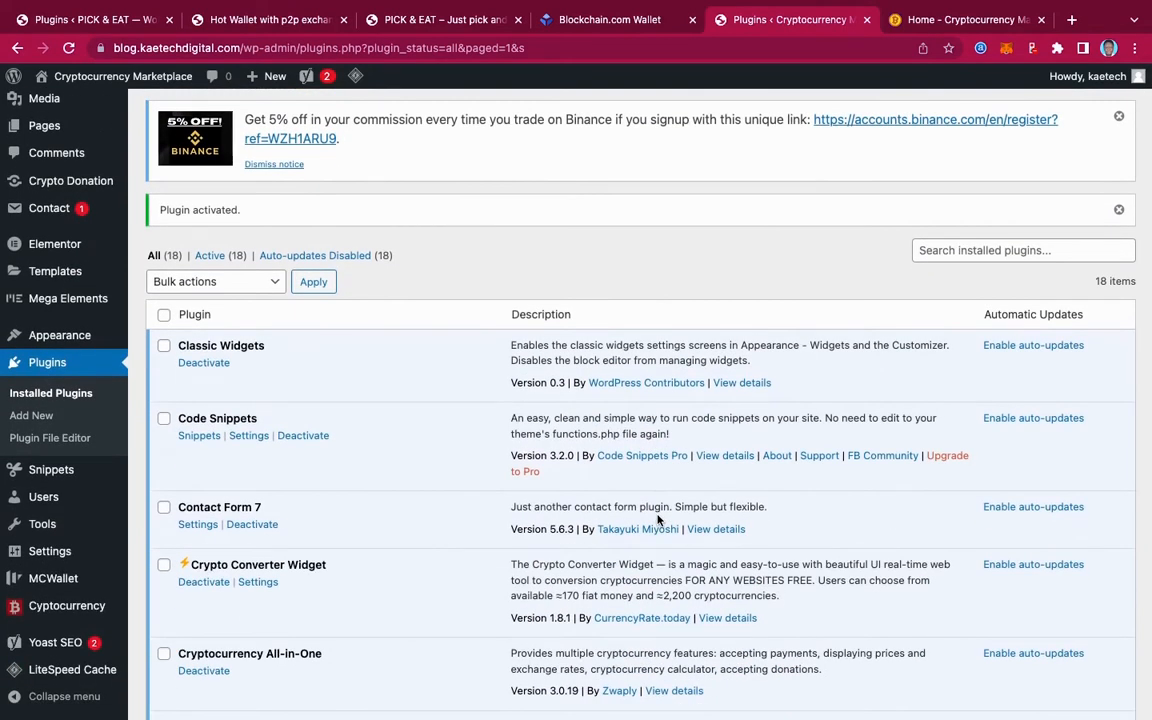
{"action": "scroll", "coordinate": [657, 519], "scroll_direction": "up", "scroll_amount": 3}
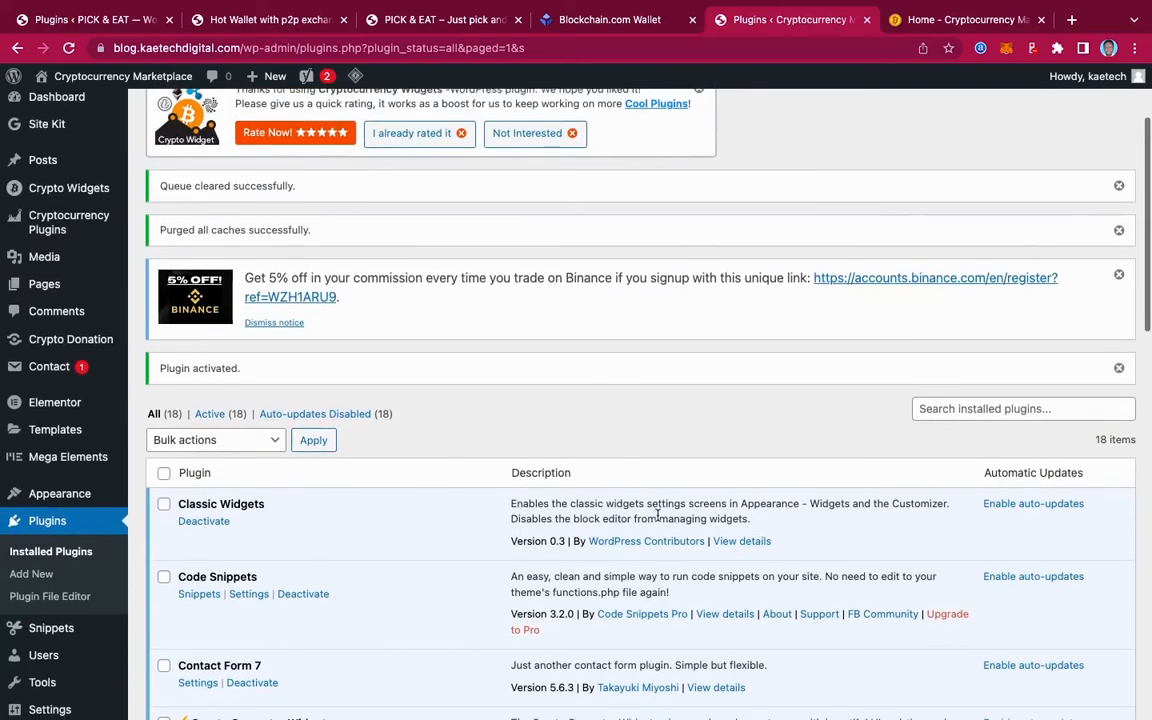
{"action": "scroll", "coordinate": [657, 515], "scroll_direction": "up", "scroll_amount": 1}
{"action": "scroll", "coordinate": [657, 517], "scroll_direction": "down", "scroll_amount": 2}
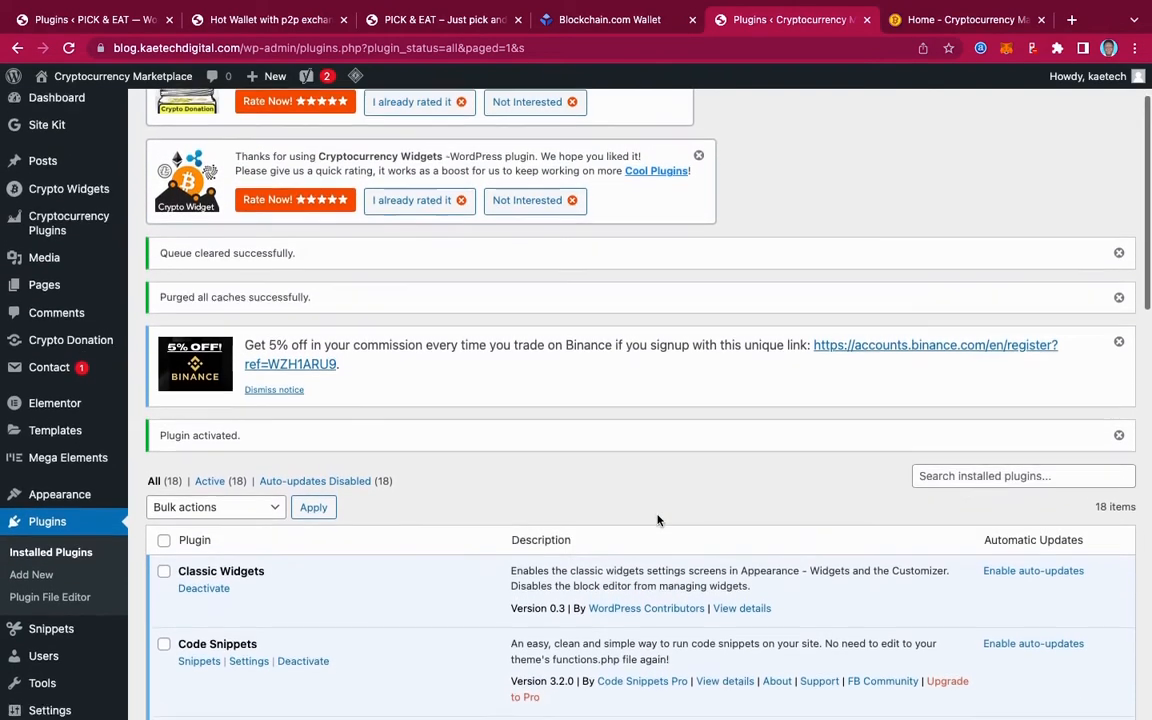
{"action": "scroll", "coordinate": [657, 519], "scroll_direction": "down", "scroll_amount": 2}
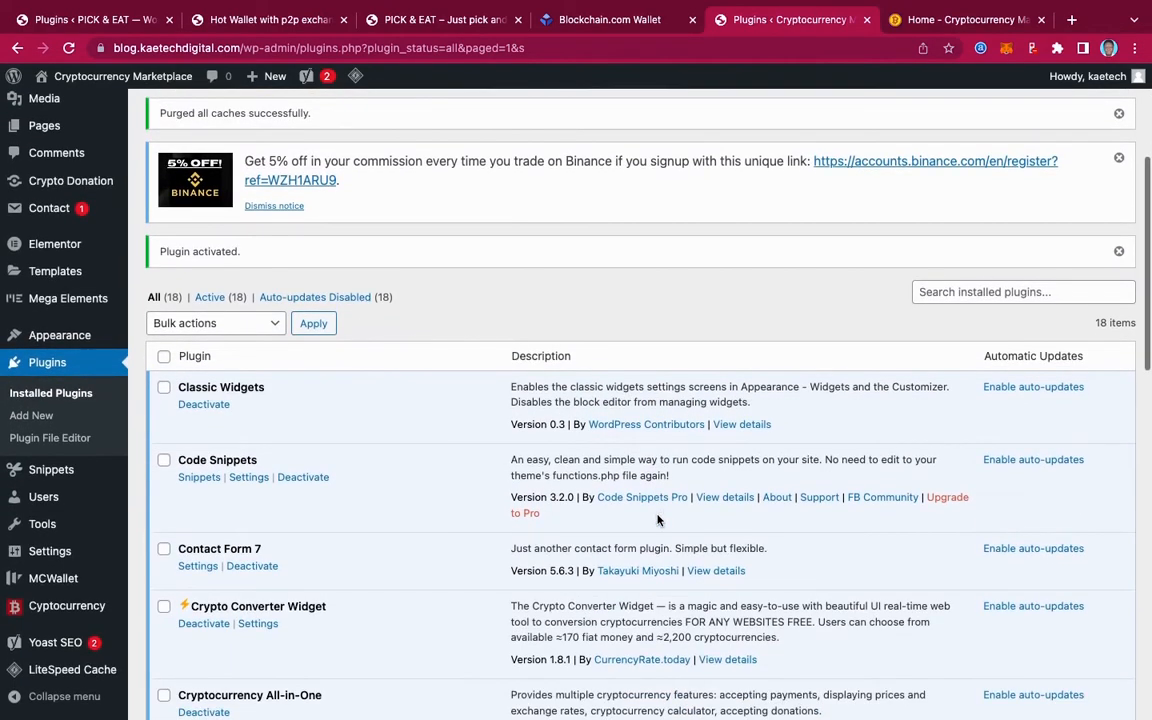
Step: Open the MCWallet plugin's settings and review its token list and the form for adding a new token
{"action": "mouse_move", "coordinate": [17, 582]}
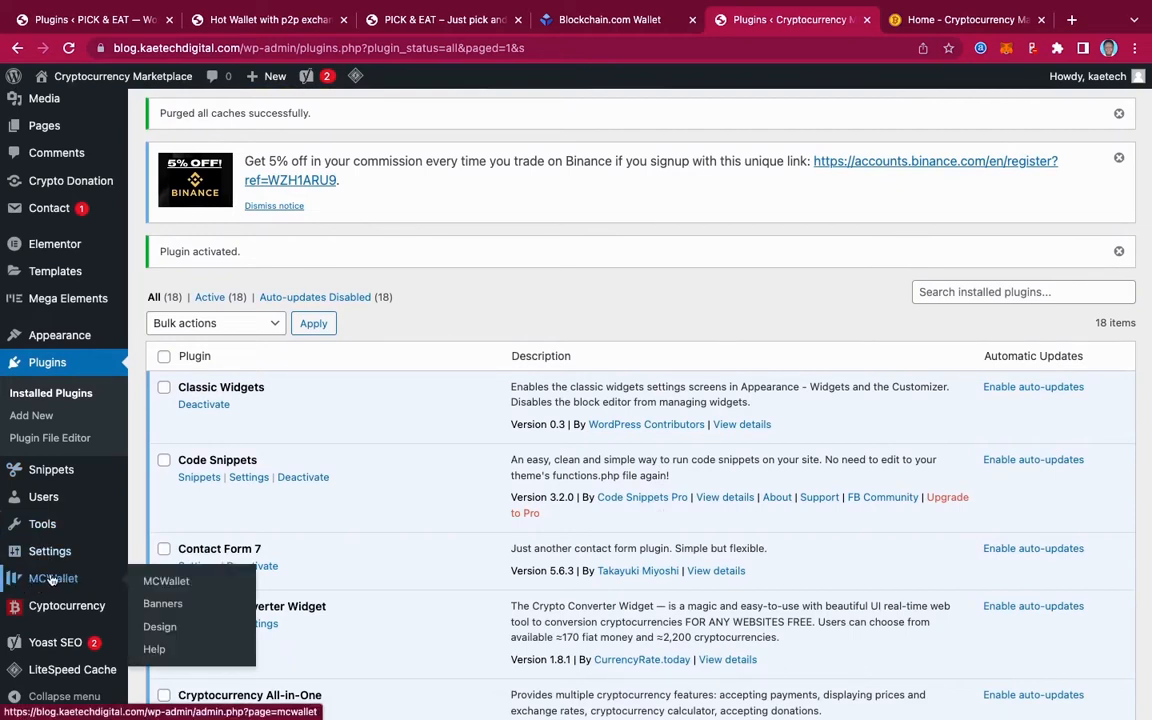
{"action": "left_click", "coordinate": [55, 580]}
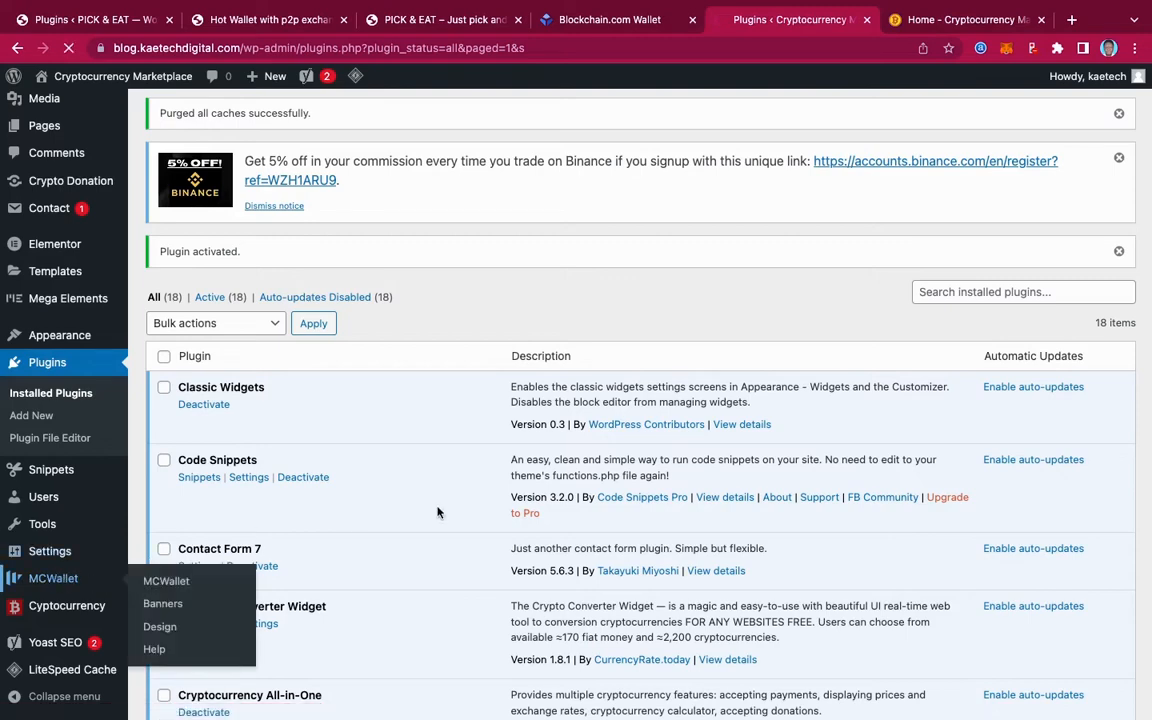
{"action": "scroll", "coordinate": [774, 552], "scroll_direction": "down", "scroll_amount": 6}
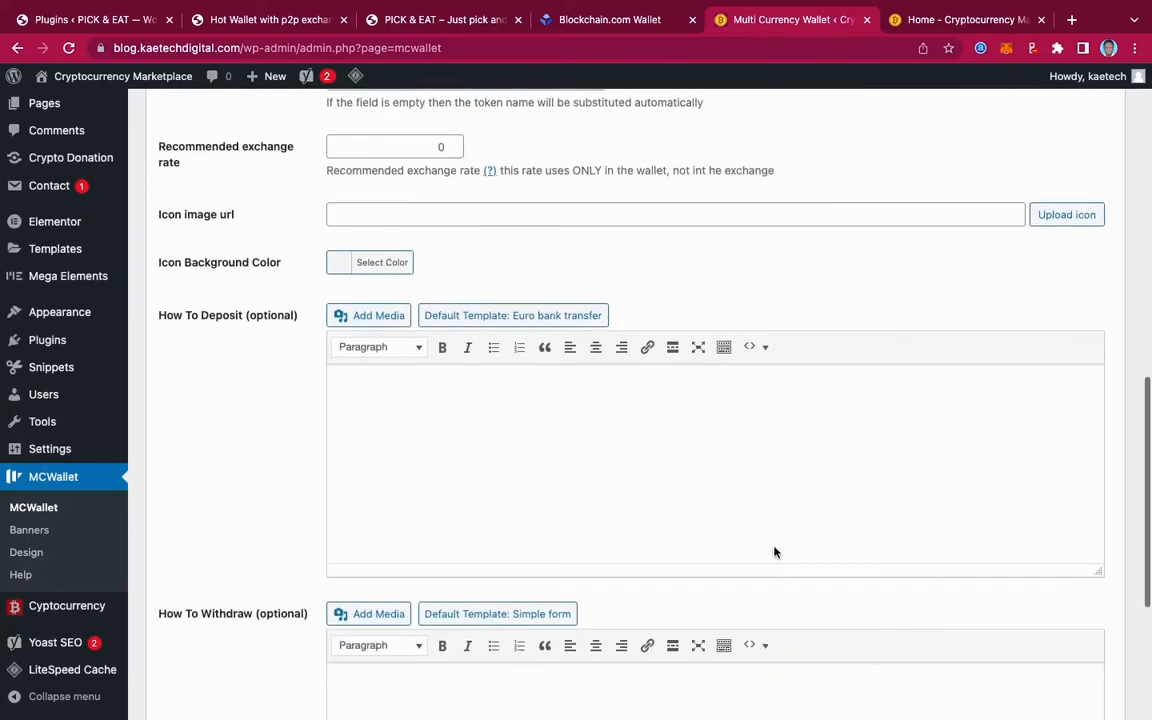
{"action": "scroll", "coordinate": [774, 552], "scroll_direction": "down", "scroll_amount": 3}
{"action": "scroll", "coordinate": [775, 555], "scroll_direction": "up", "scroll_amount": 4}
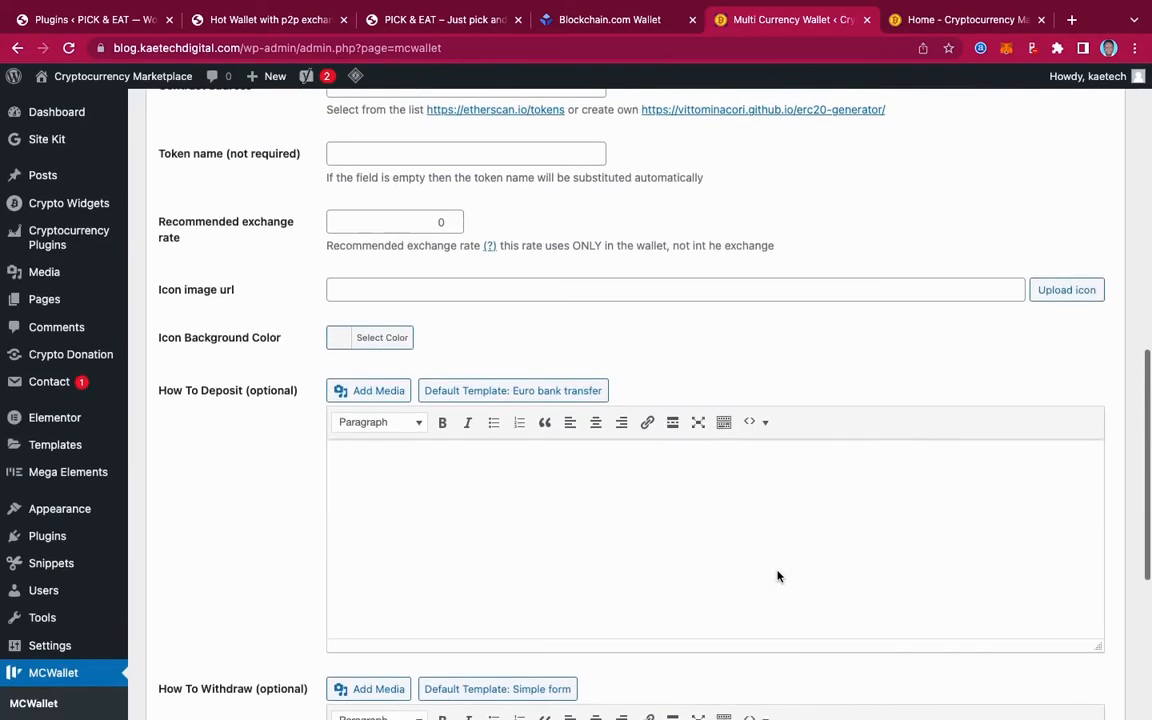
{"action": "scroll", "coordinate": [778, 576], "scroll_direction": "up", "scroll_amount": 4}
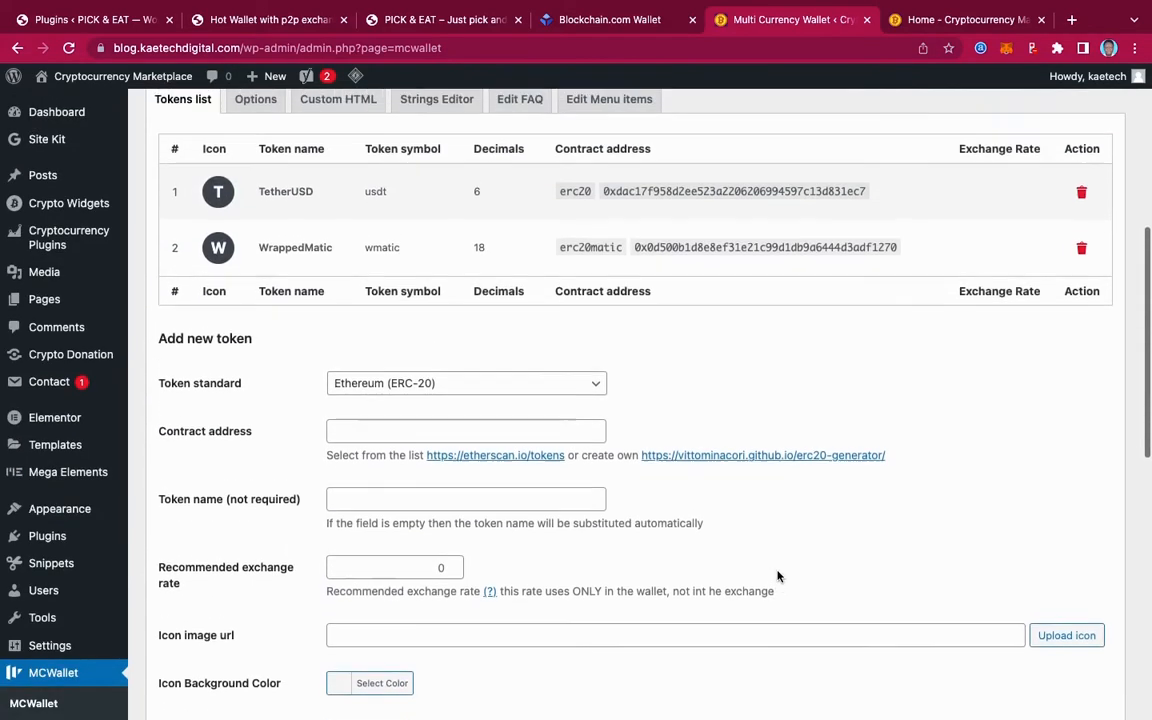
{"action": "scroll", "coordinate": [778, 576], "scroll_direction": "up", "scroll_amount": 3}
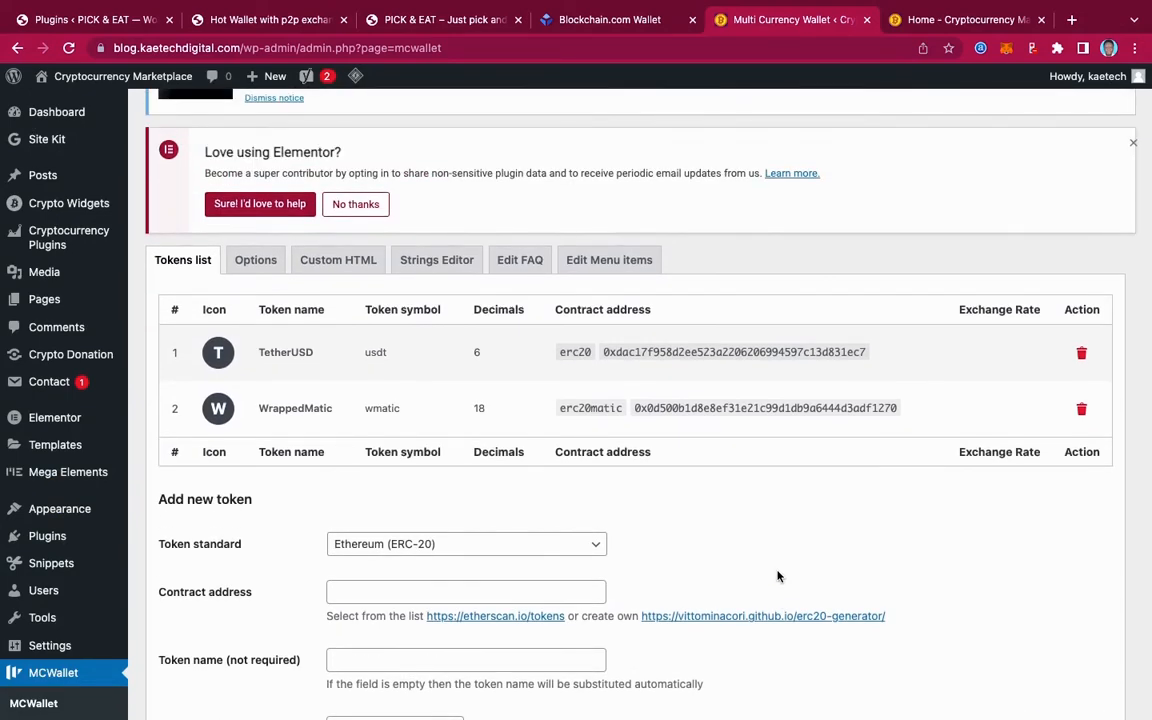
Step: In the wallet's options, set the logo to the CRYPTO.png image from the media library
{"action": "left_click", "coordinate": [262, 264]}
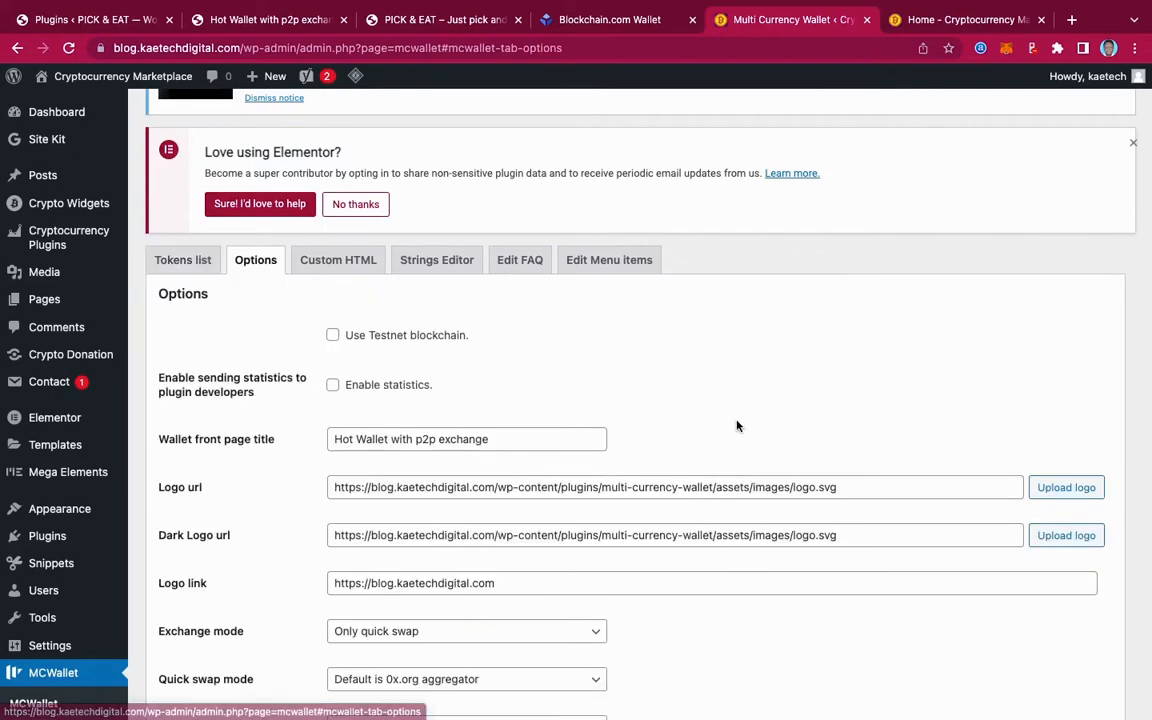
{"action": "scroll", "coordinate": [737, 425], "scroll_direction": "down", "scroll_amount": 3}
{"action": "scroll", "coordinate": [737, 425], "scroll_direction": "down", "scroll_amount": 3}
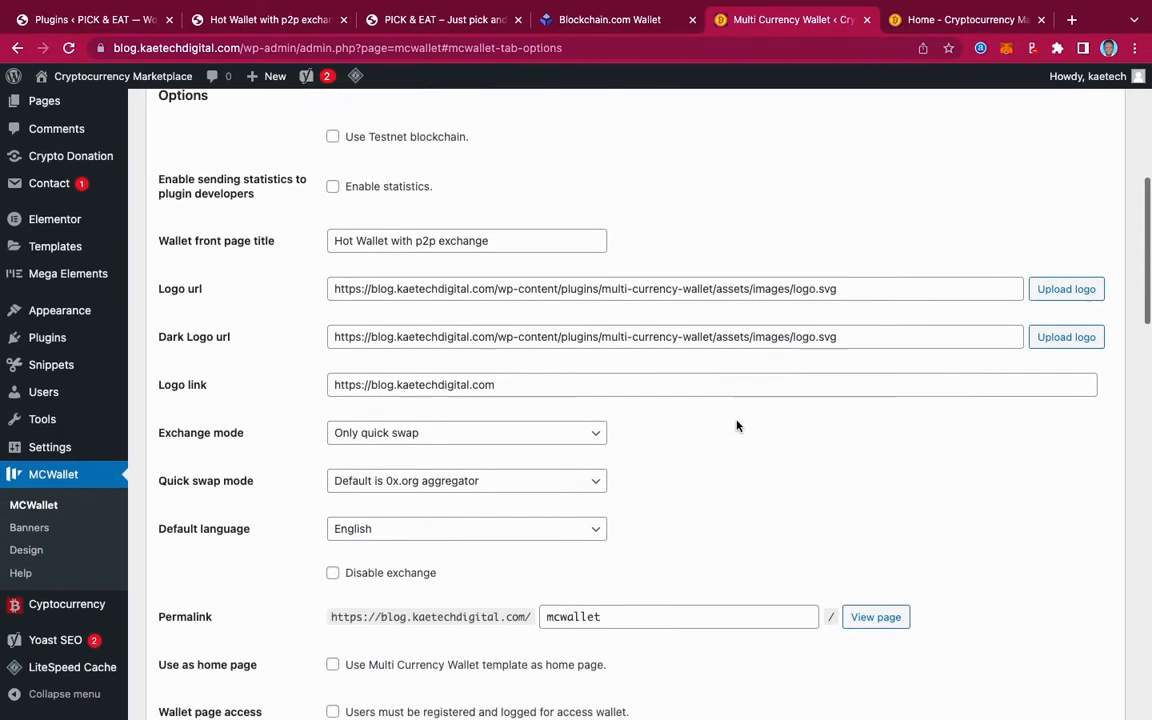
{"action": "scroll", "coordinate": [737, 425], "scroll_direction": "up", "scroll_amount": 2}
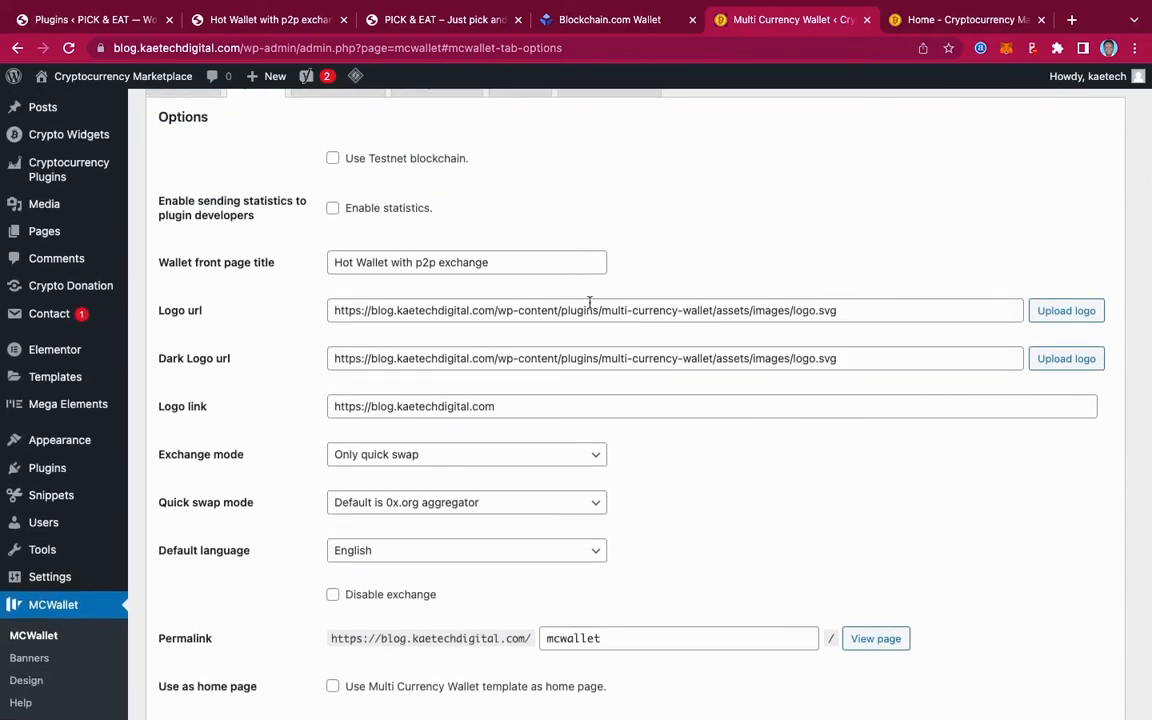
{"action": "left_click", "coordinate": [1077, 312]}
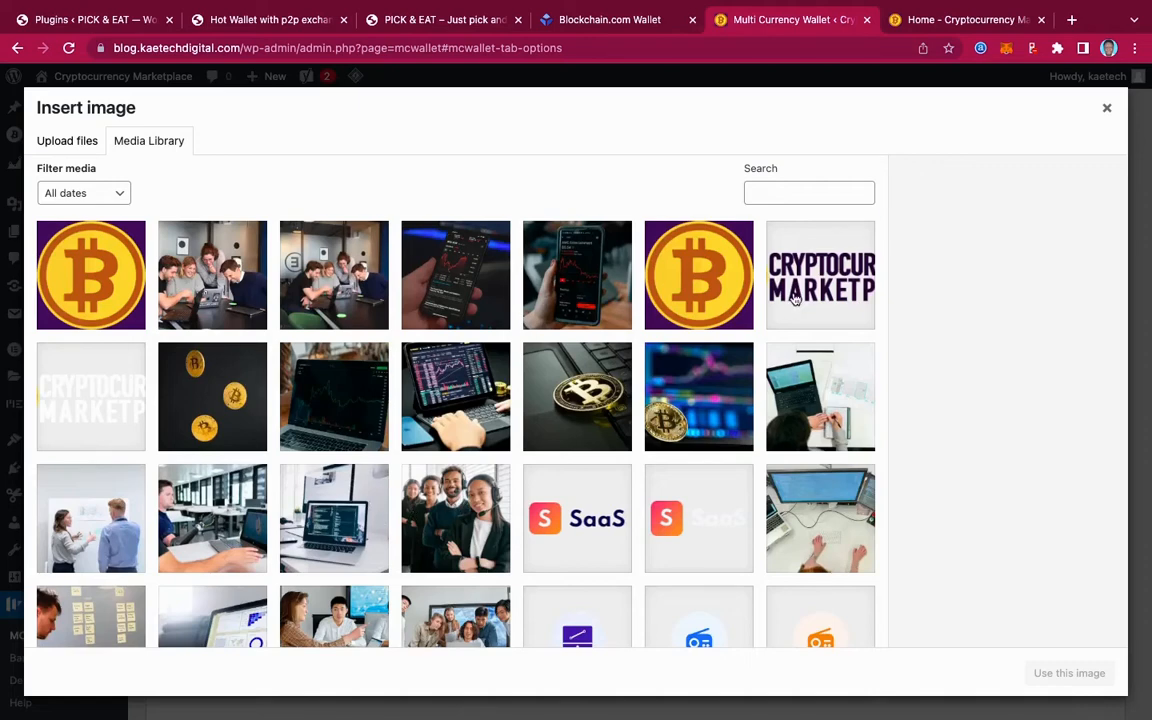
{"action": "left_click", "coordinate": [830, 300]}
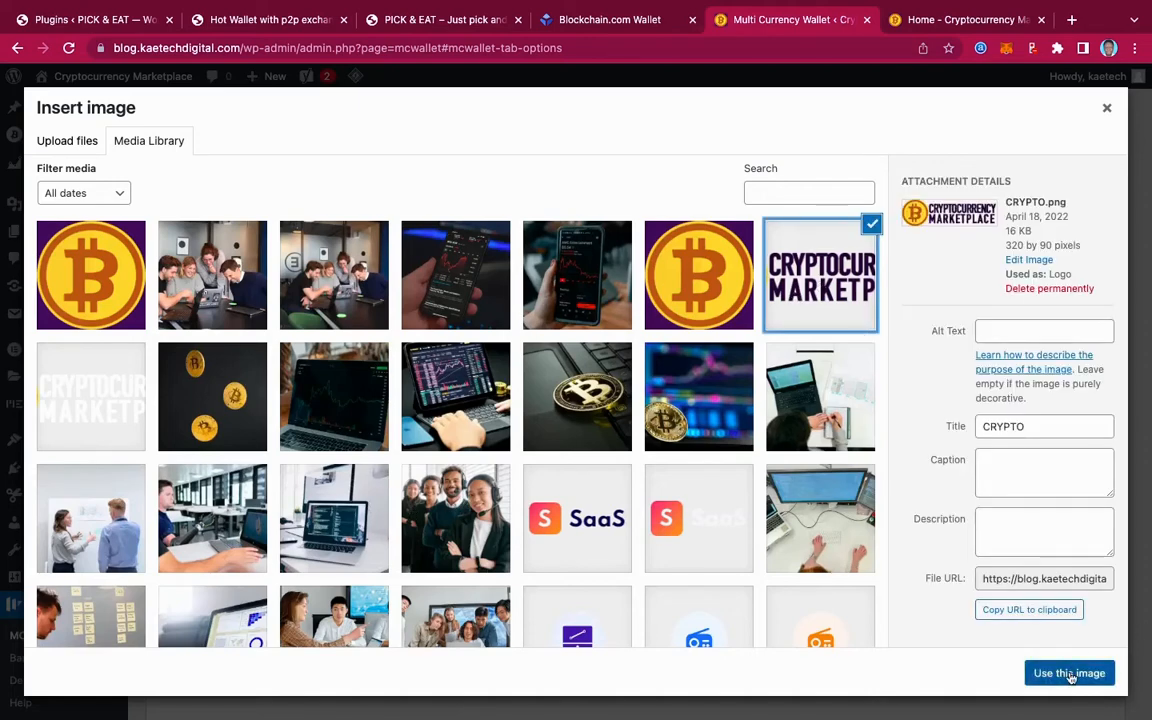
{"action": "left_click", "coordinate": [1069, 673]}
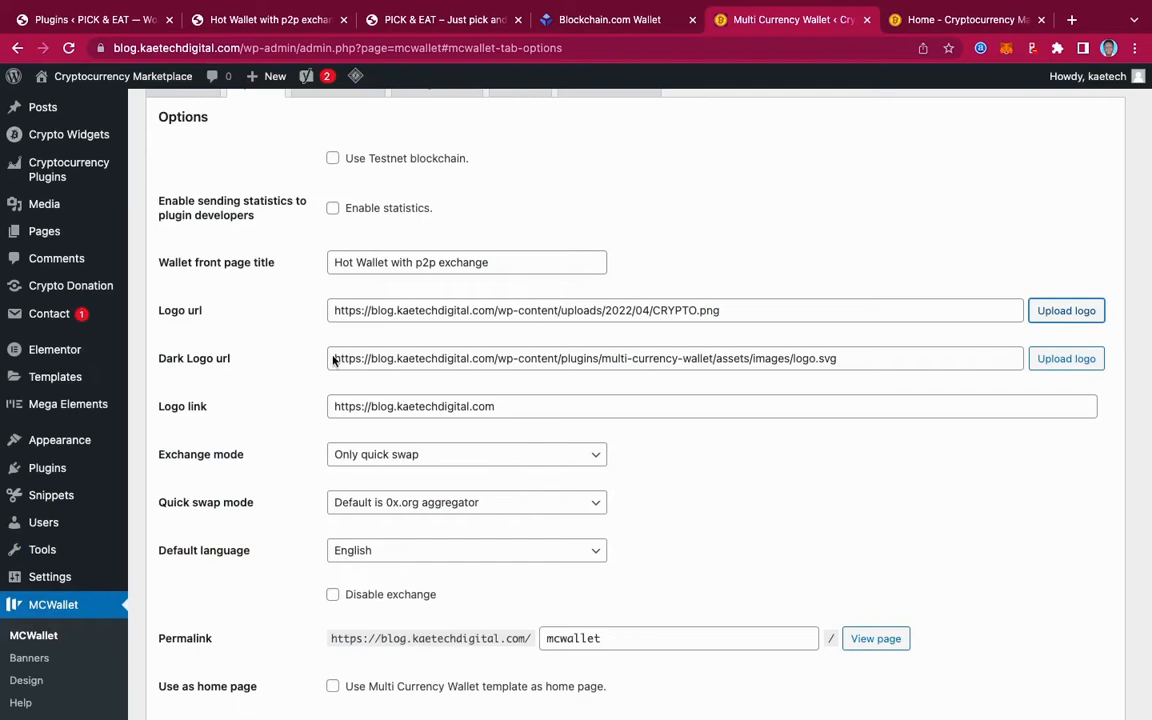
Step: Set the wallet's dark logo to the CRYPTO-2.png image from the media library
{"action": "left_click", "coordinate": [1063, 361]}
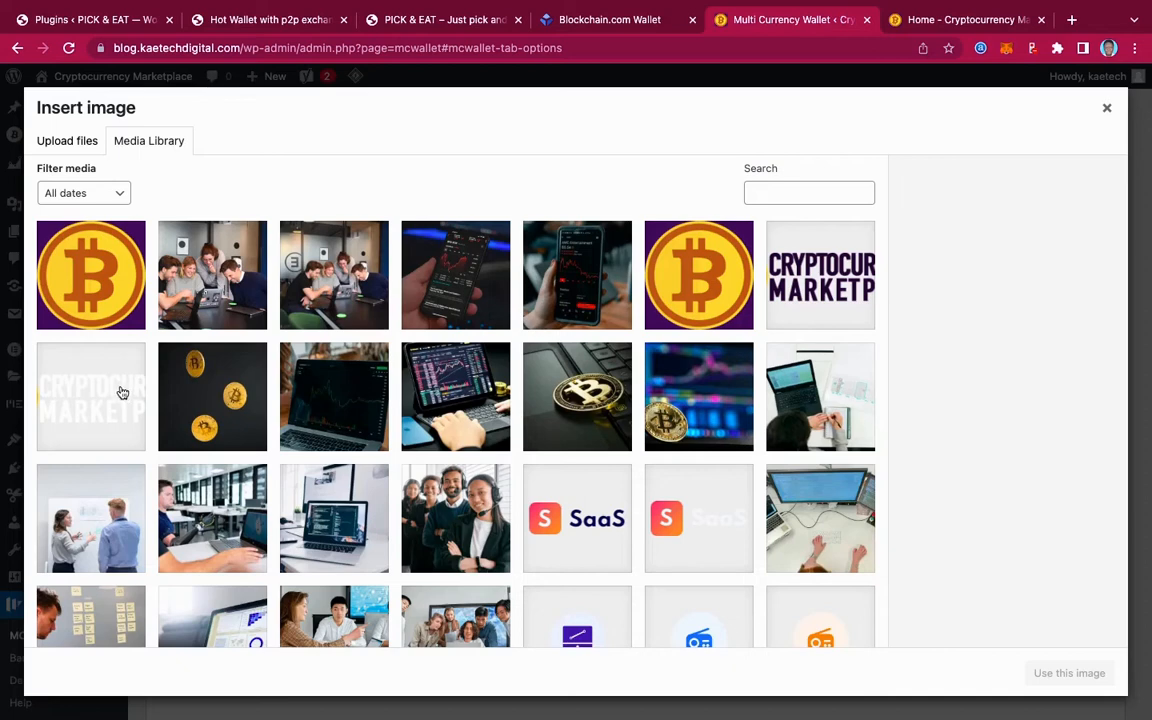
{"action": "left_click", "coordinate": [121, 391]}
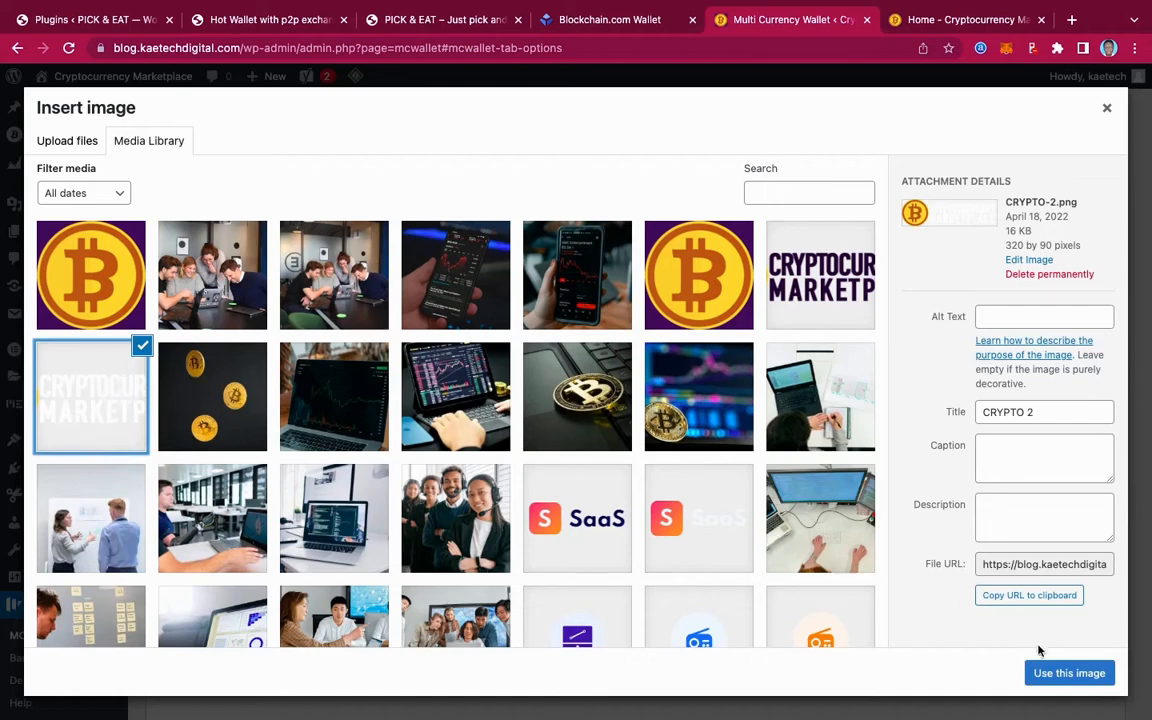
{"action": "left_click", "coordinate": [1066, 673]}
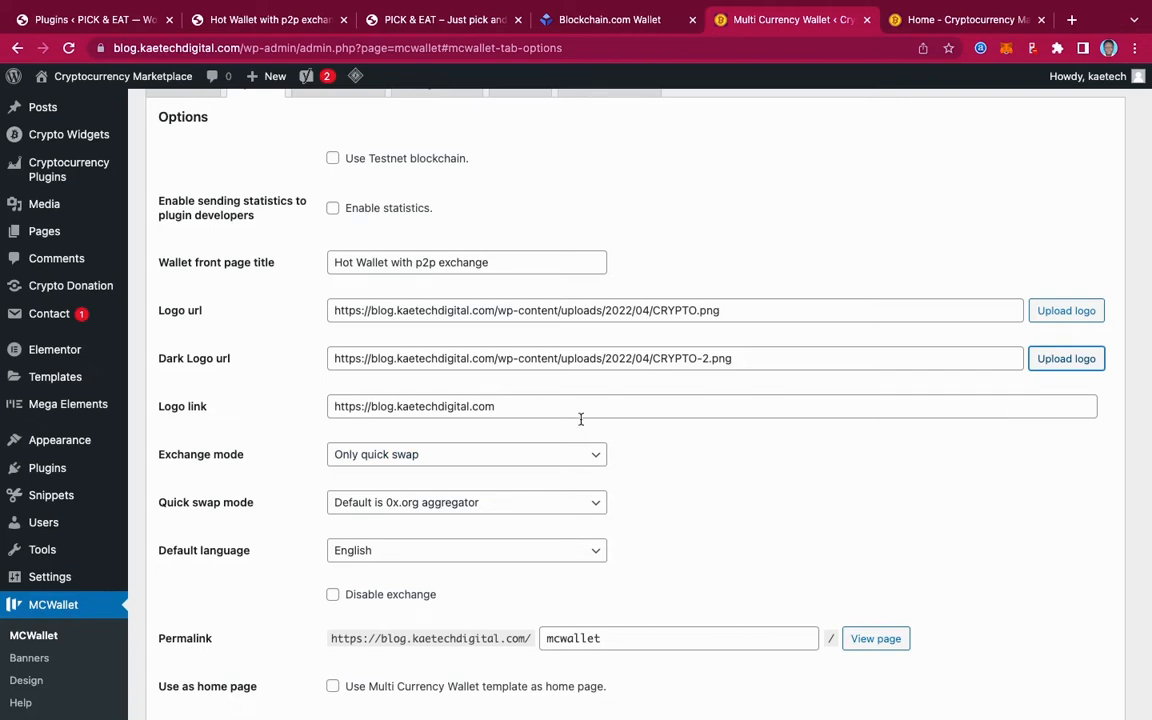
Step: Examine the exchange mode and quick swap mode choices, keeping "Only quick swap" and "Default is 0x.org aggregator"
{"action": "scroll", "coordinate": [733, 489], "scroll_direction": "down", "scroll_amount": 3}
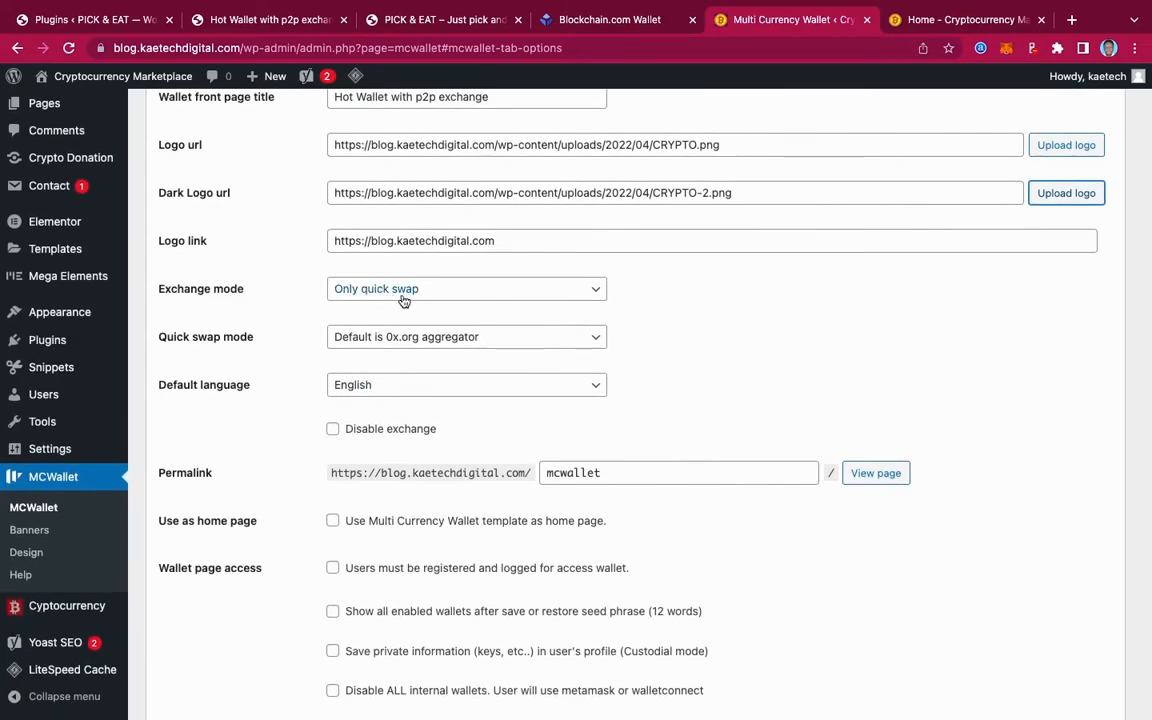
{"action": "left_click", "coordinate": [599, 291]}
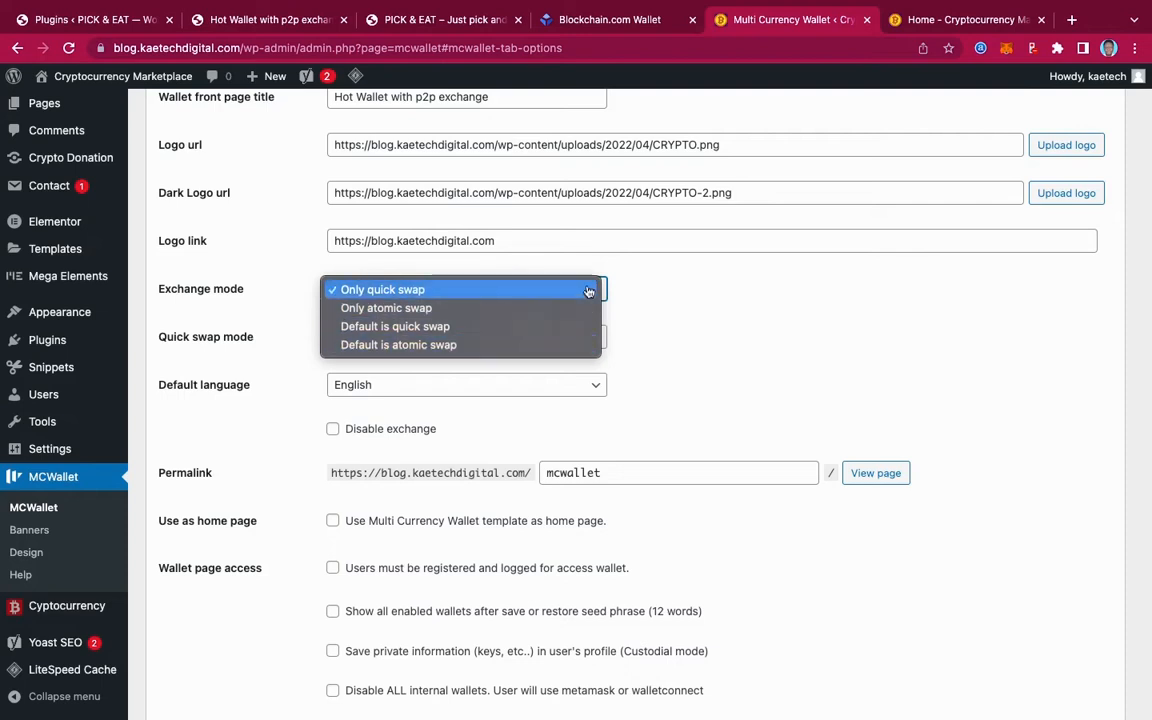
{"action": "left_click", "coordinate": [658, 289]}
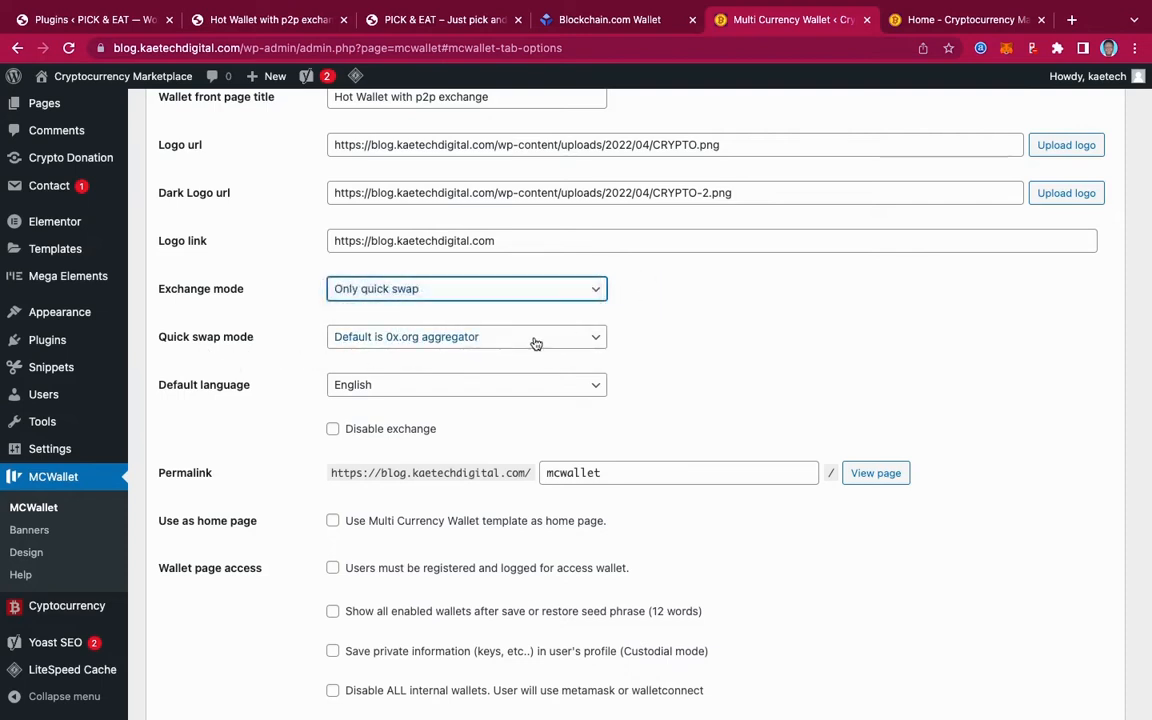
{"action": "left_click", "coordinate": [601, 339]}
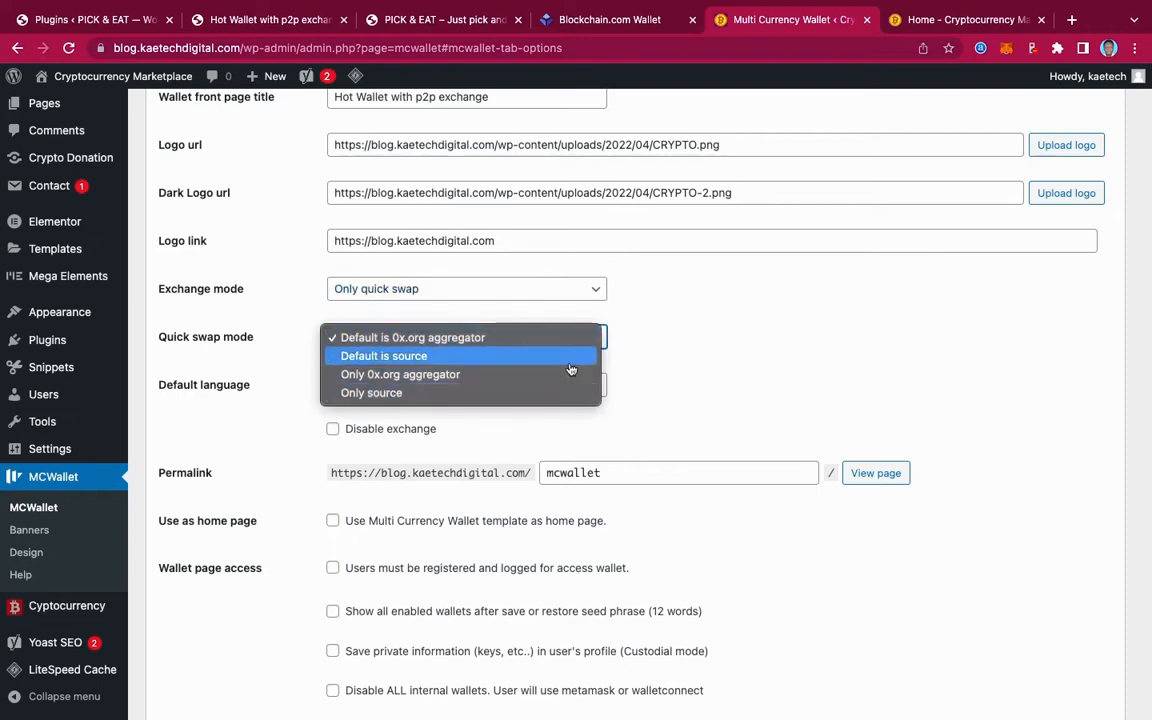
{"action": "left_click", "coordinate": [633, 341]}
Step: Review the wallet's permalink, home page, page access and individual coin wallet disabling options
{"action": "scroll", "coordinate": [633, 342], "scroll_direction": "down", "scroll_amount": 5}
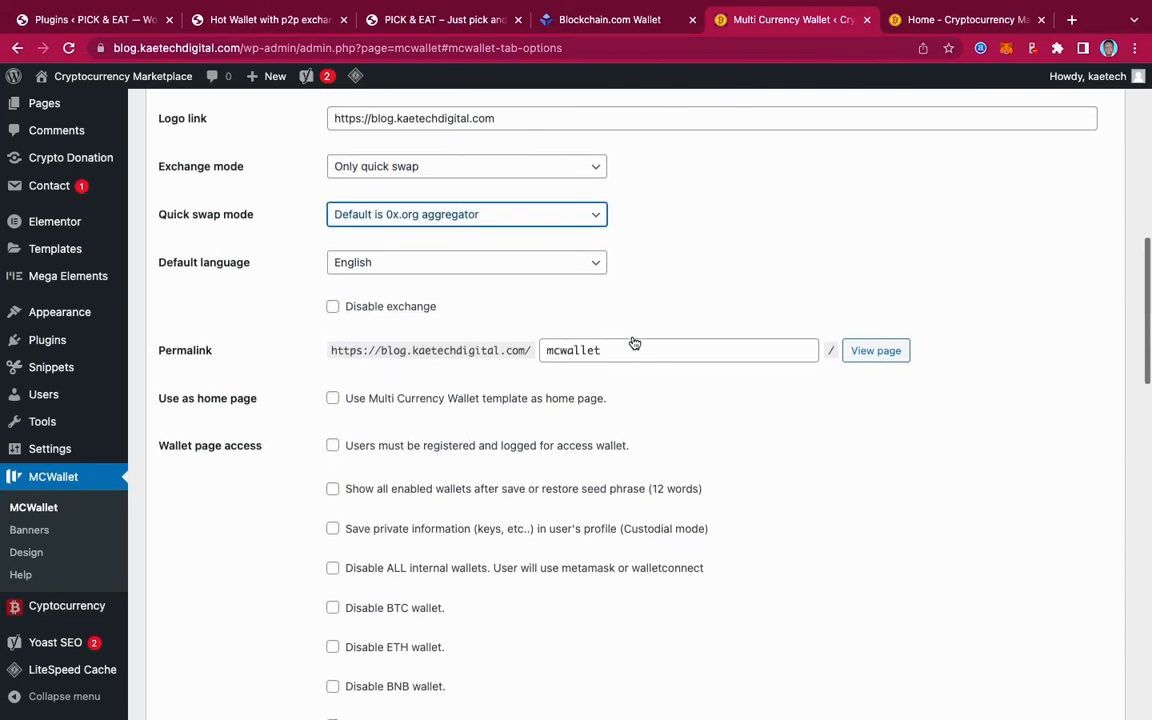
{"action": "scroll", "coordinate": [634, 343], "scroll_direction": "down", "scroll_amount": 2}
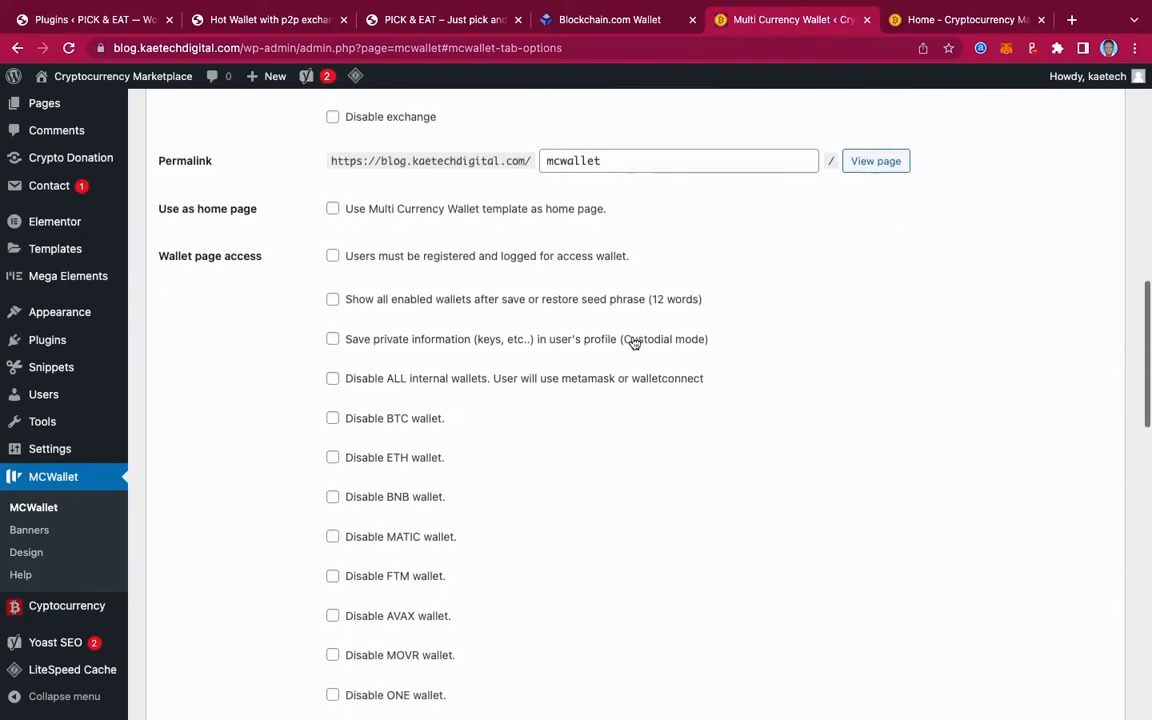
{"action": "scroll", "coordinate": [634, 343], "scroll_direction": "up", "scroll_amount": 1}
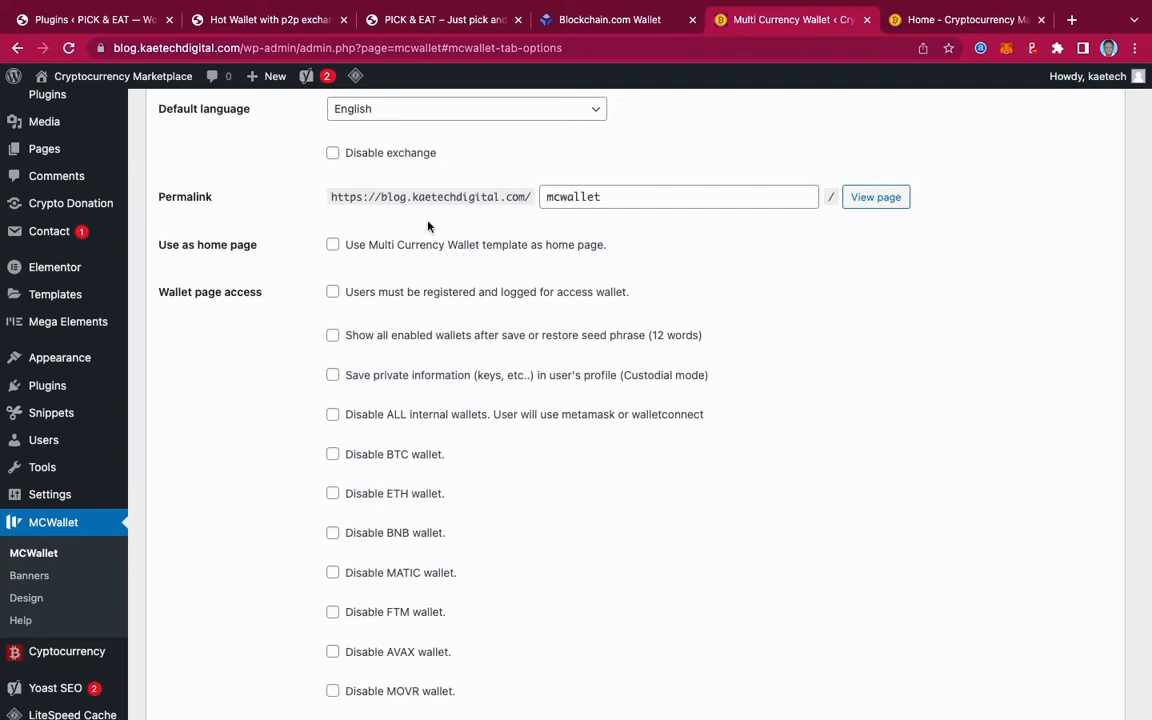
Step: Require users to be registered and logged in for wallet access, and save private information in their profiles (Custodial mode)
{"action": "left_click", "coordinate": [940, 19]}
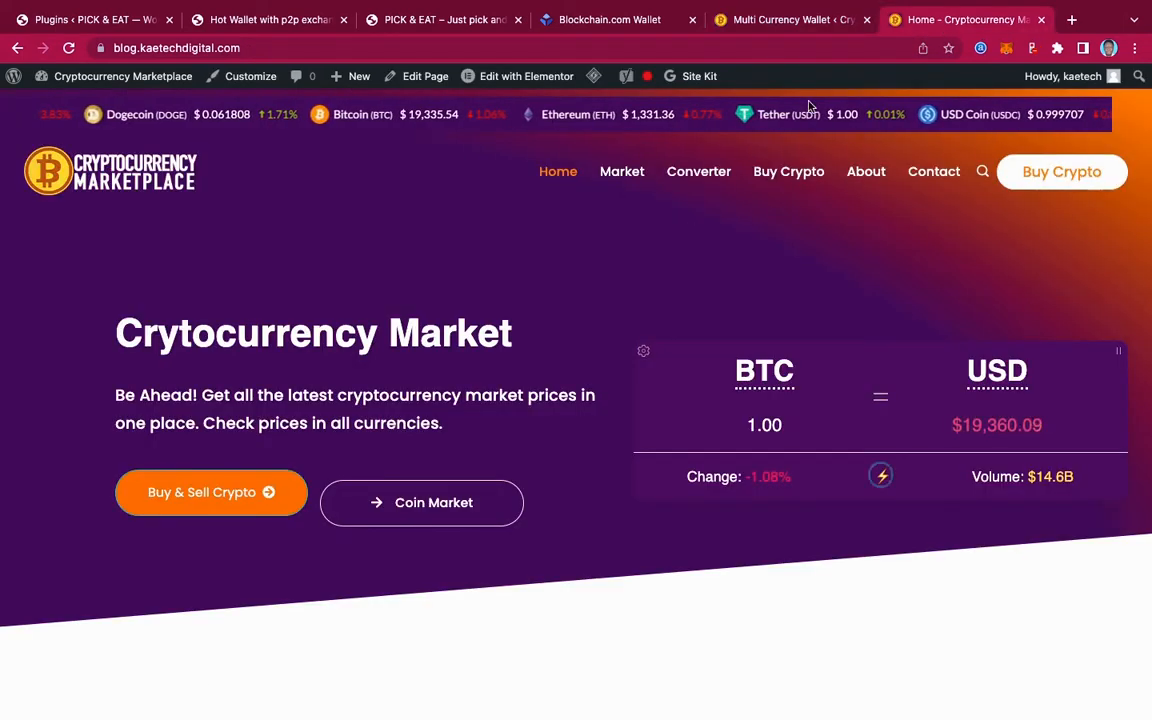
{"action": "left_click", "coordinate": [756, 22]}
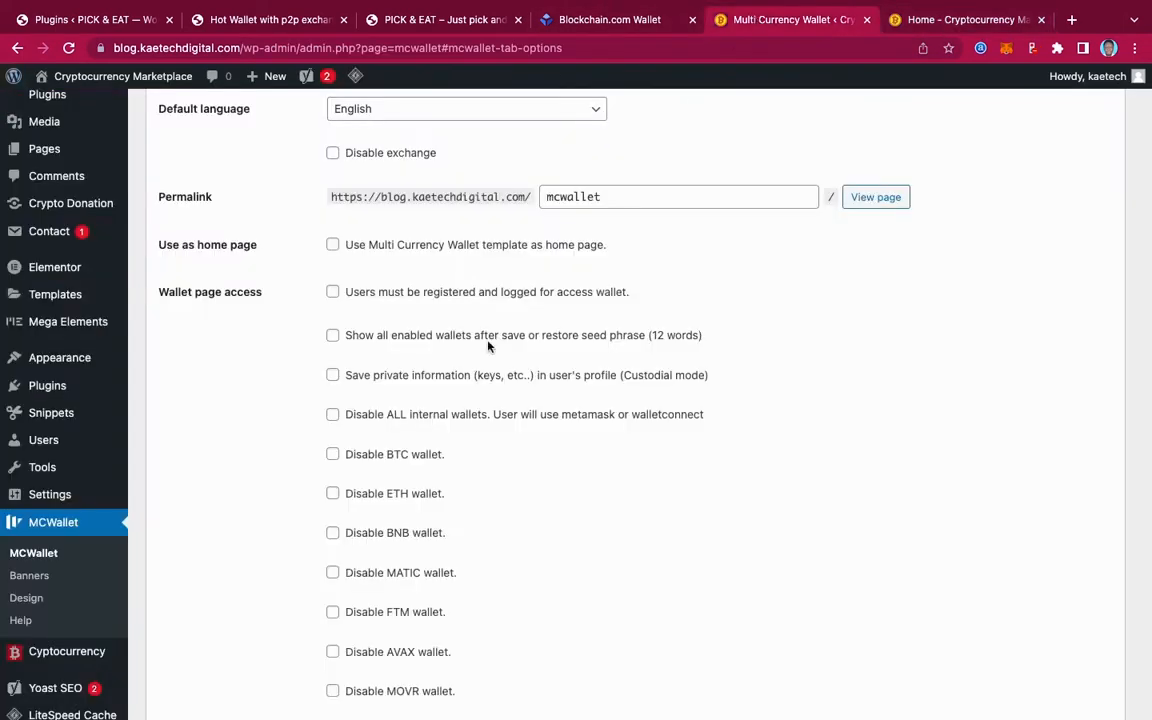
{"action": "scroll", "coordinate": [440, 340], "scroll_direction": "down", "scroll_amount": 2}
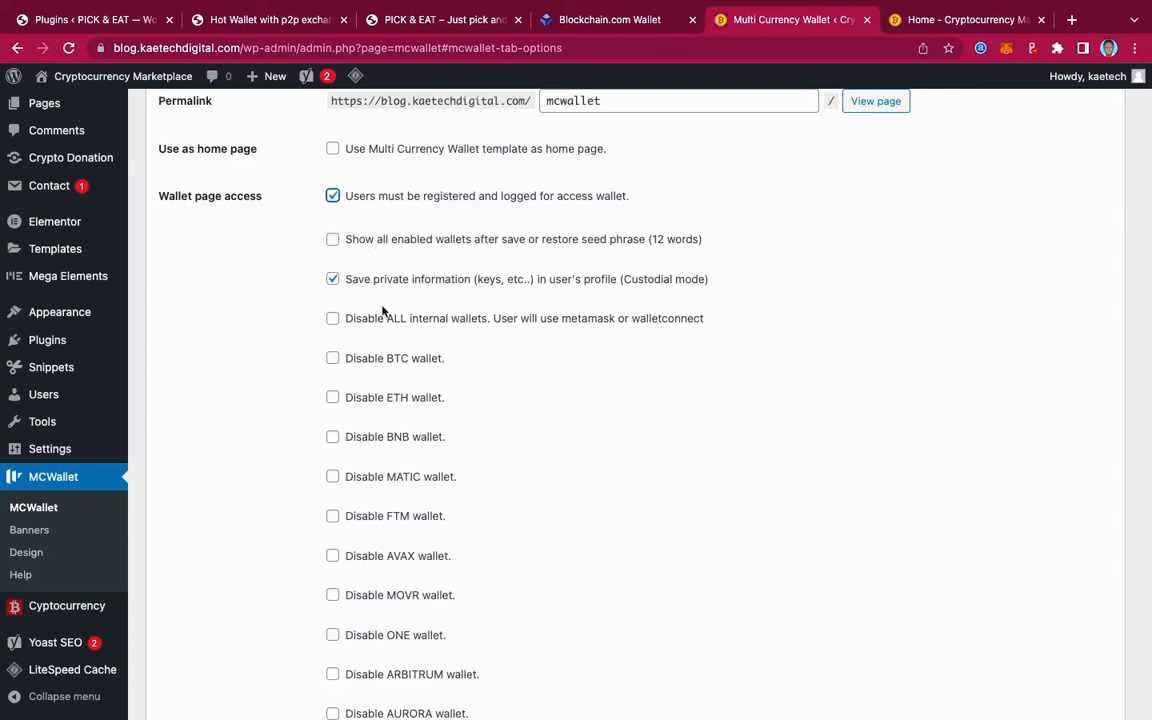
Step: Disable the XDAI, PHI, AURORA, ARBITRUM, MOVR, AVAX, FTM and MATIC wallets in the wallet page access options
{"action": "scroll", "coordinate": [381, 311], "scroll_direction": "down", "scroll_amount": 2}
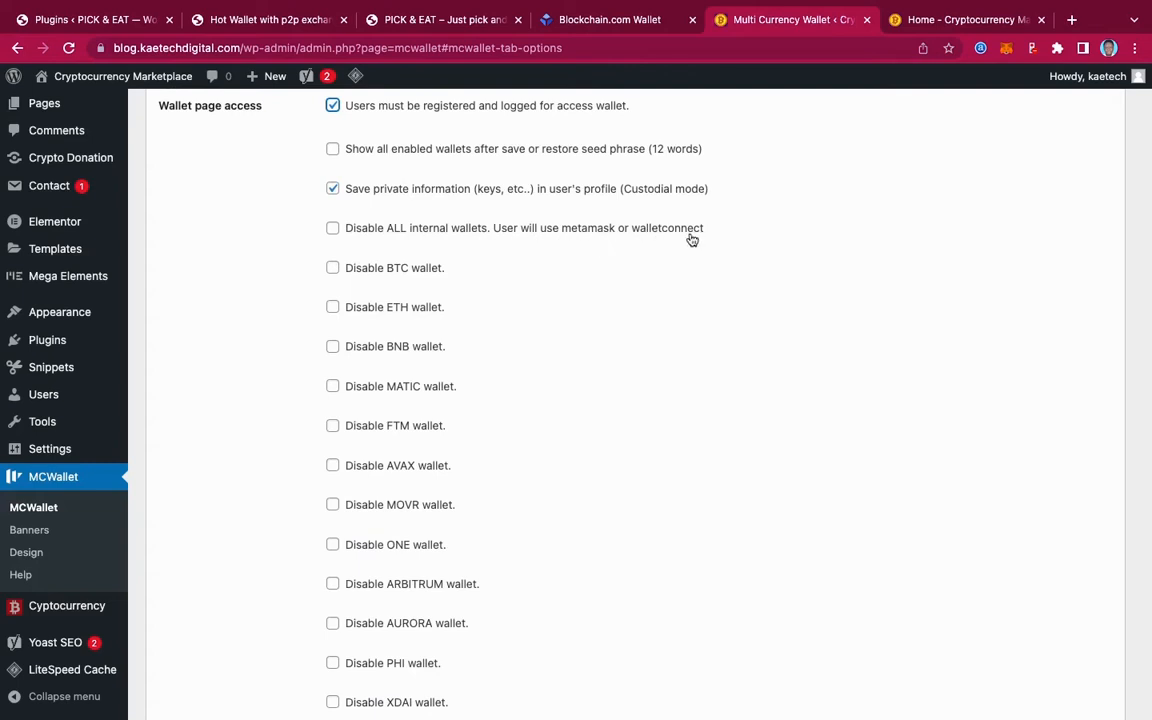
{"action": "scroll", "coordinate": [360, 311], "scroll_direction": "down", "scroll_amount": 2}
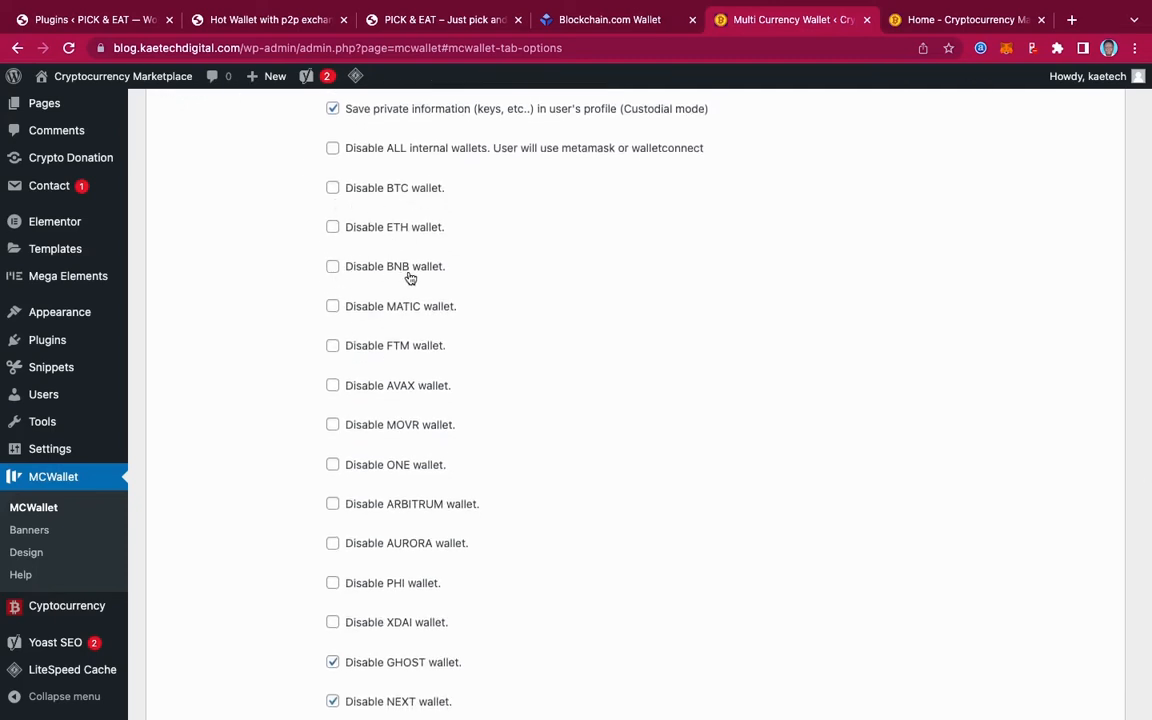
{"action": "scroll", "coordinate": [411, 278], "scroll_direction": "down", "scroll_amount": 1}
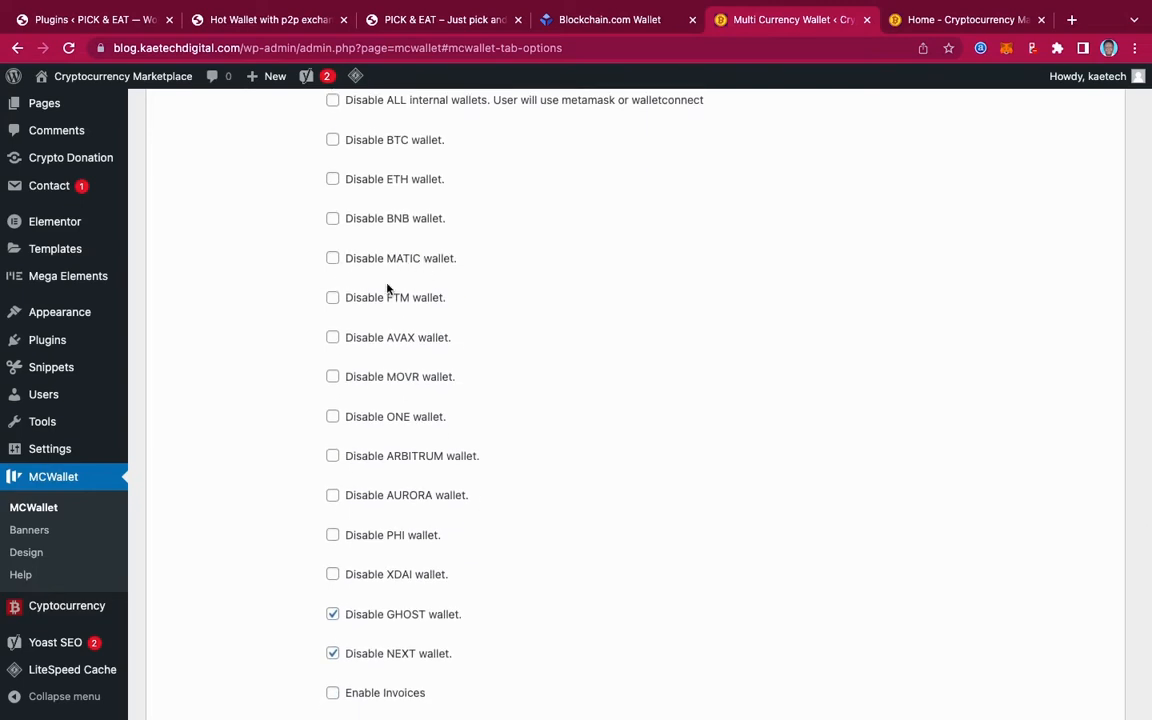
{"action": "scroll", "coordinate": [387, 289], "scroll_direction": "down", "scroll_amount": 1}
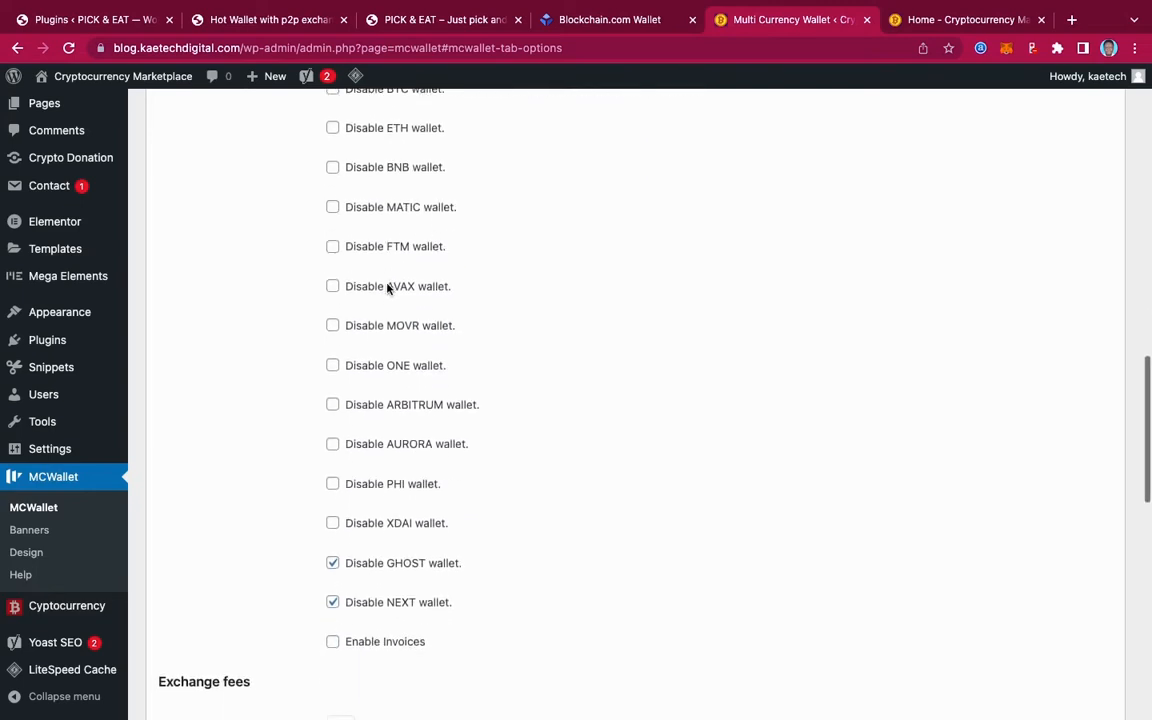
{"action": "left_click", "coordinate": [334, 524]}
{"action": "left_click", "coordinate": [333, 484]}
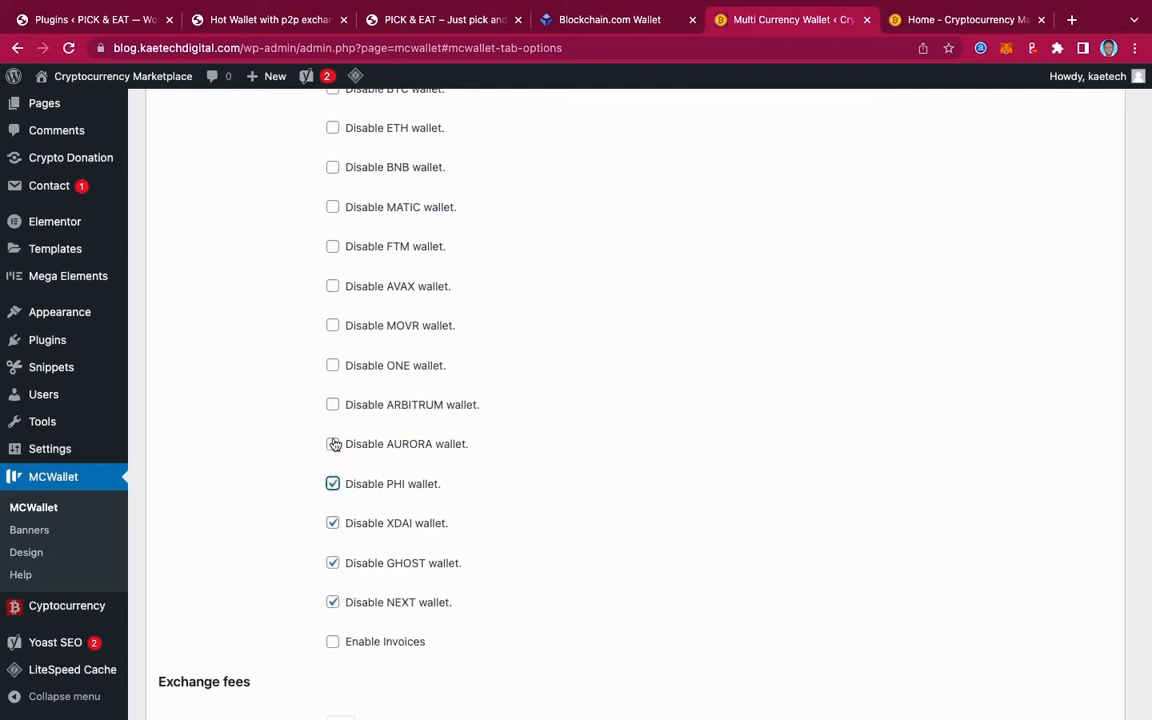
{"action": "left_click", "coordinate": [334, 445]}
{"action": "left_click", "coordinate": [333, 405]}
{"action": "left_click", "coordinate": [333, 327]}
{"action": "left_click", "coordinate": [333, 287]}
{"action": "left_click", "coordinate": [333, 247]}
{"action": "scroll", "coordinate": [337, 256], "scroll_direction": "up", "scroll_amount": 2}
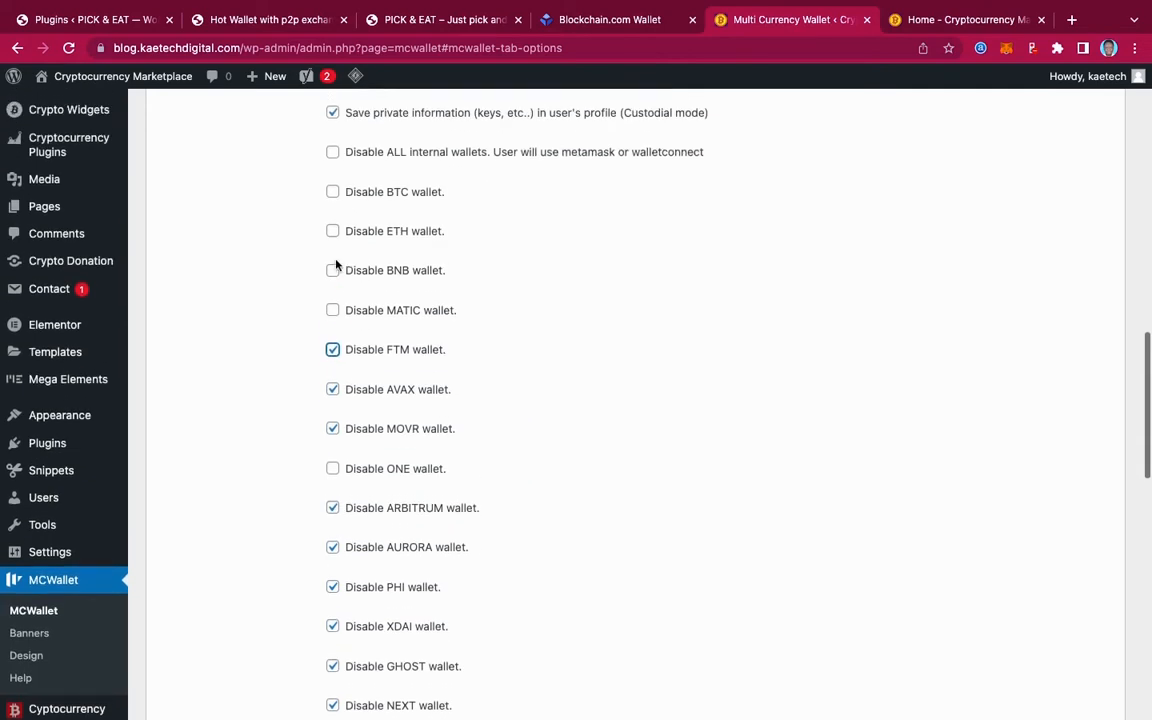
{"action": "left_click", "coordinate": [334, 312]}
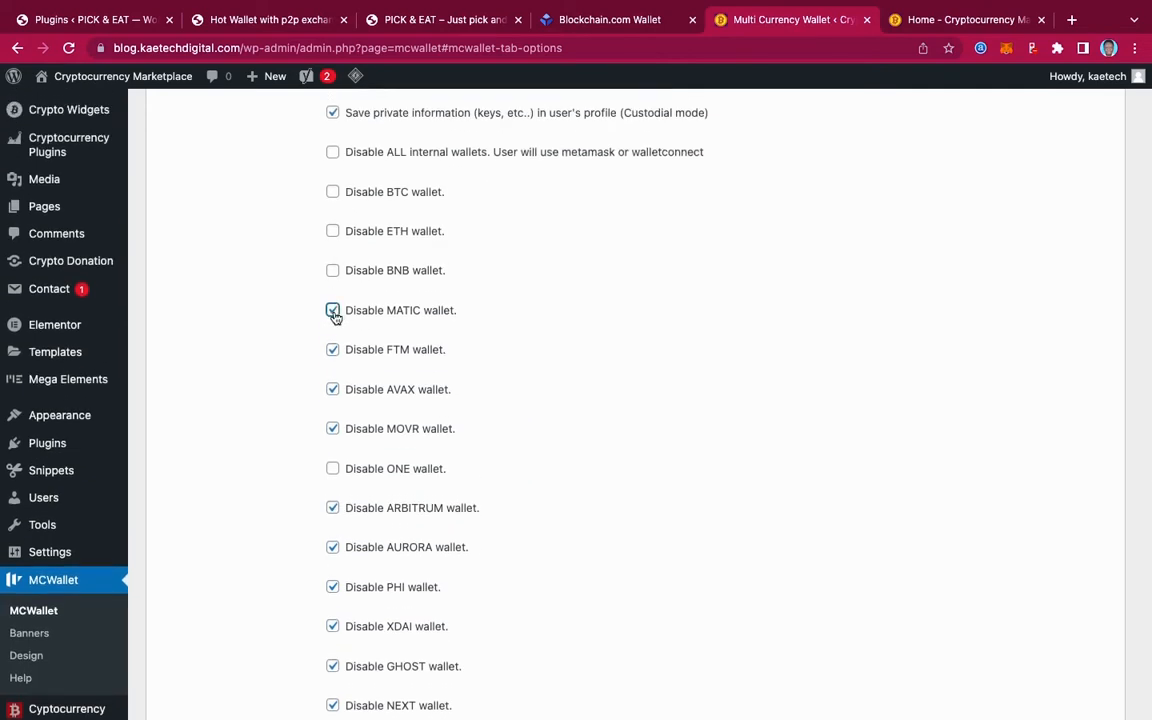
Step: In the transaction fees, set the minimum Bitcoin fee to 0.0005 BTC
{"action": "scroll", "coordinate": [375, 226], "scroll_direction": "up", "scroll_amount": 1}
{"action": "scroll", "coordinate": [376, 228], "scroll_direction": "down", "scroll_amount": 2}
{"action": "scroll", "coordinate": [375, 228], "scroll_direction": "down", "scroll_amount": 10}
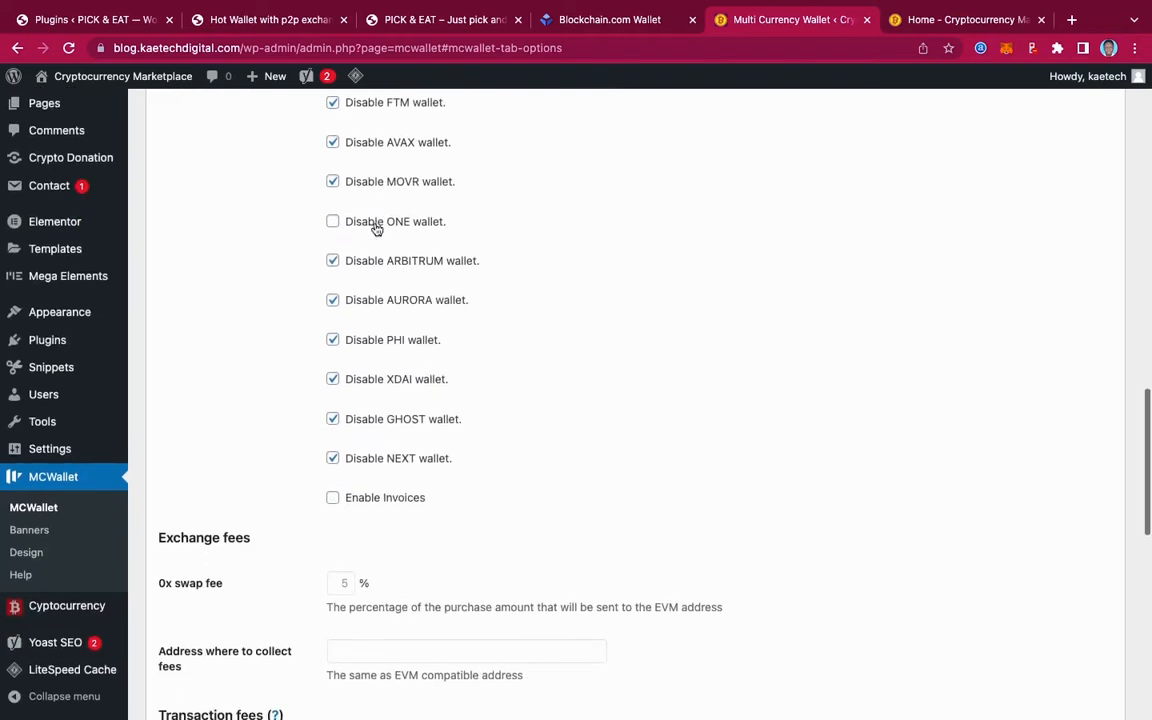
{"action": "scroll", "coordinate": [375, 228], "scroll_direction": "up", "scroll_amount": 1}
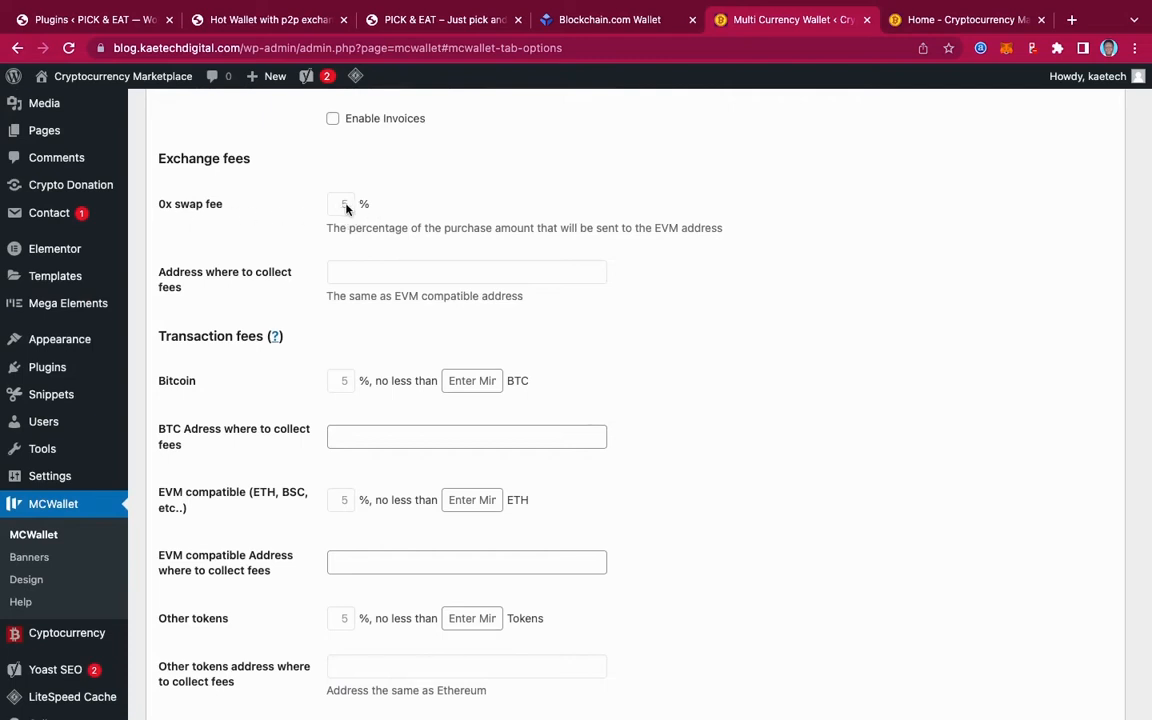
{"action": "scroll", "coordinate": [435, 246], "scroll_direction": "down", "scroll_amount": 1}
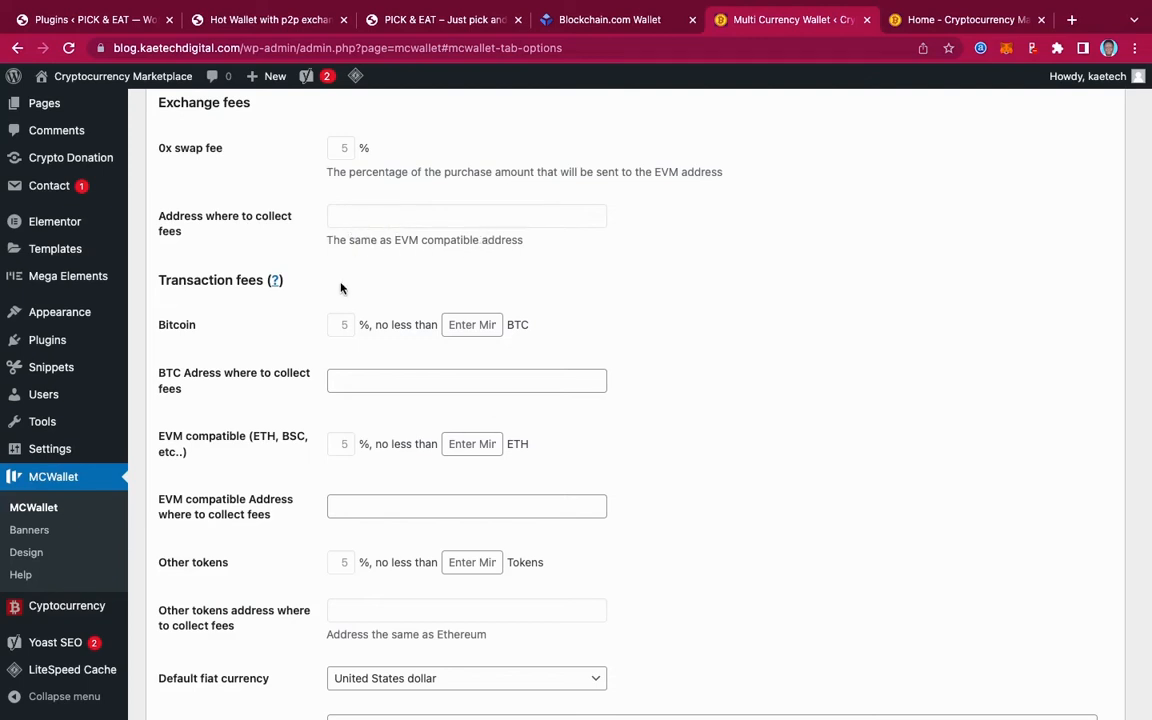
{"action": "scroll", "coordinate": [306, 253], "scroll_direction": "down", "scroll_amount": 2}
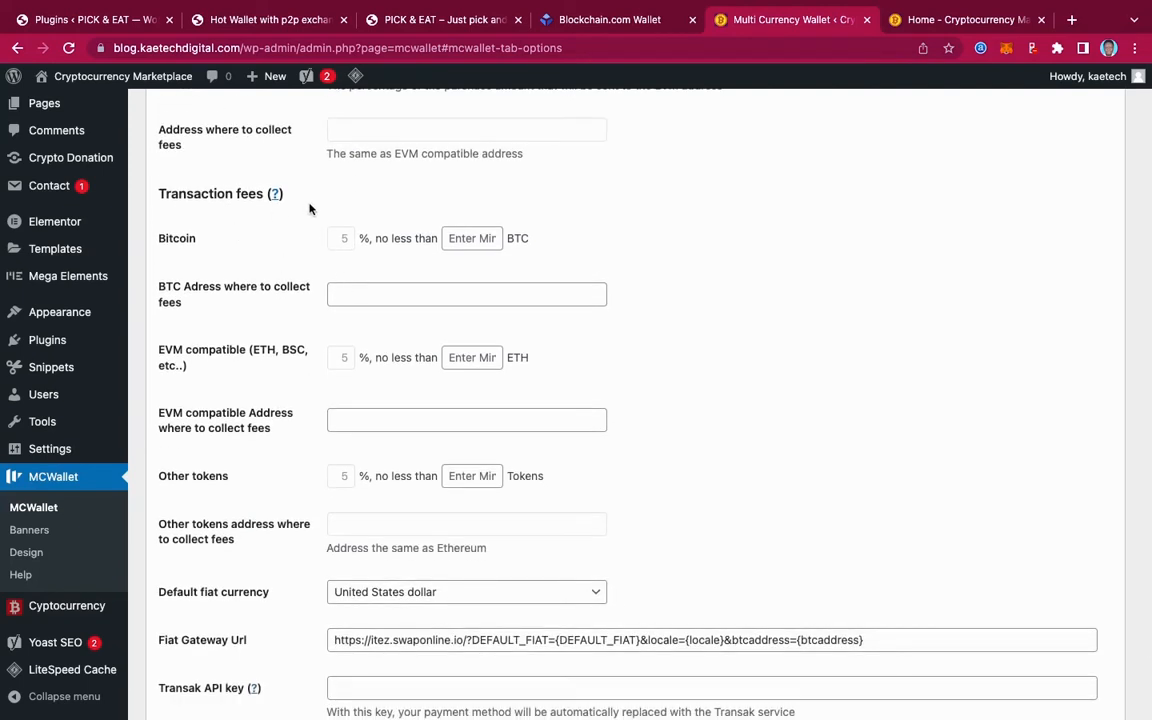
{"action": "scroll", "coordinate": [309, 208], "scroll_direction": "up", "scroll_amount": 2}
{"action": "scroll", "coordinate": [309, 208], "scroll_direction": "down", "scroll_amount": 2}
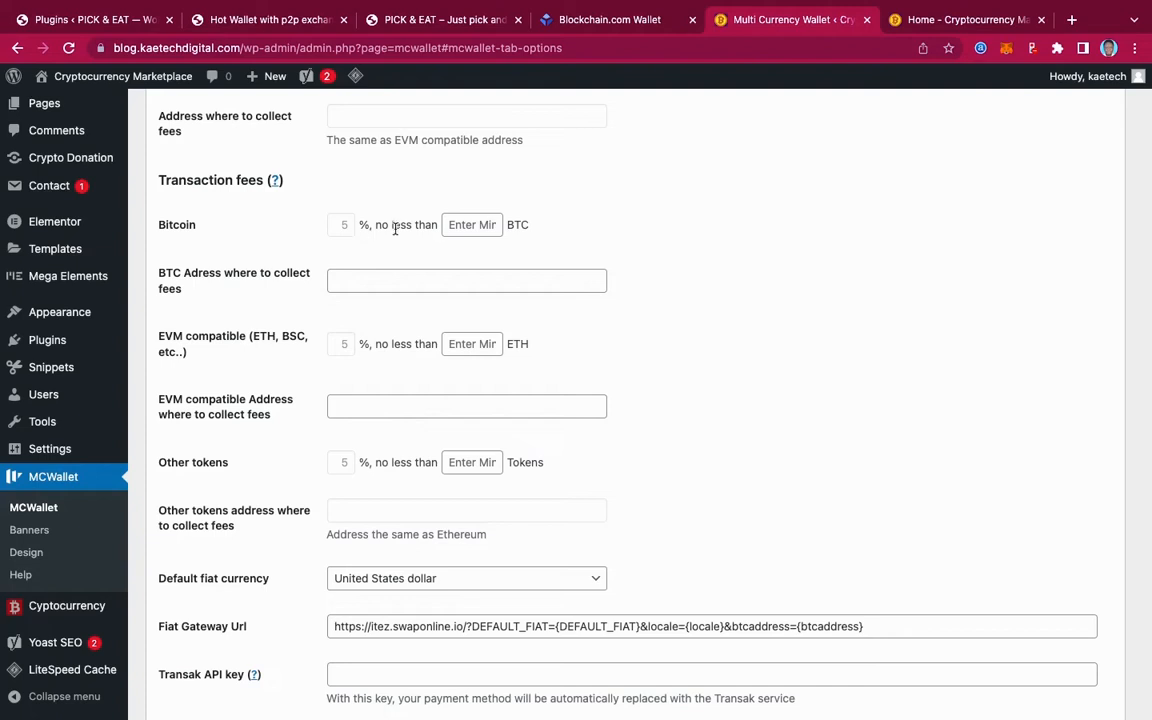
{"action": "left_click", "coordinate": [482, 226]}
{"action": "type", "text": "0.000"}
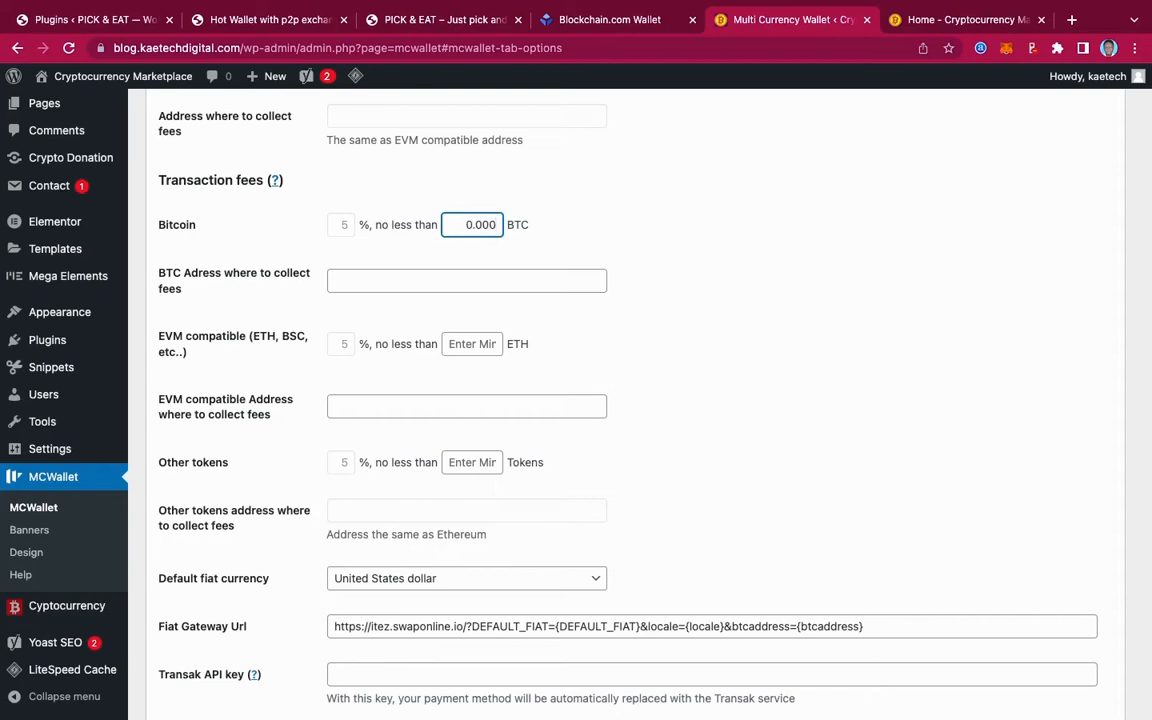
{"action": "type", "text": "5"}
Step: Paste the Bitcoin wallet address as the BTC address where transaction fees are collected
{"action": "left_click", "coordinate": [251, 20]}
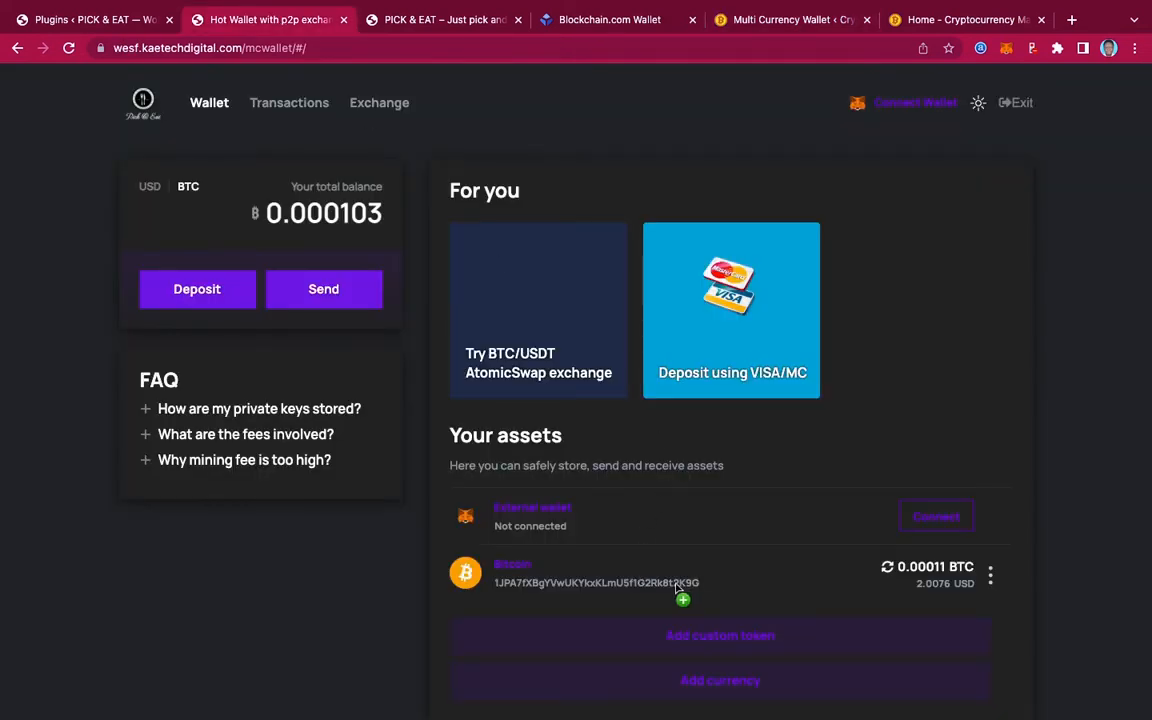
{"action": "left_click", "coordinate": [635, 582]}
{"action": "left_click", "coordinate": [597, 20]}
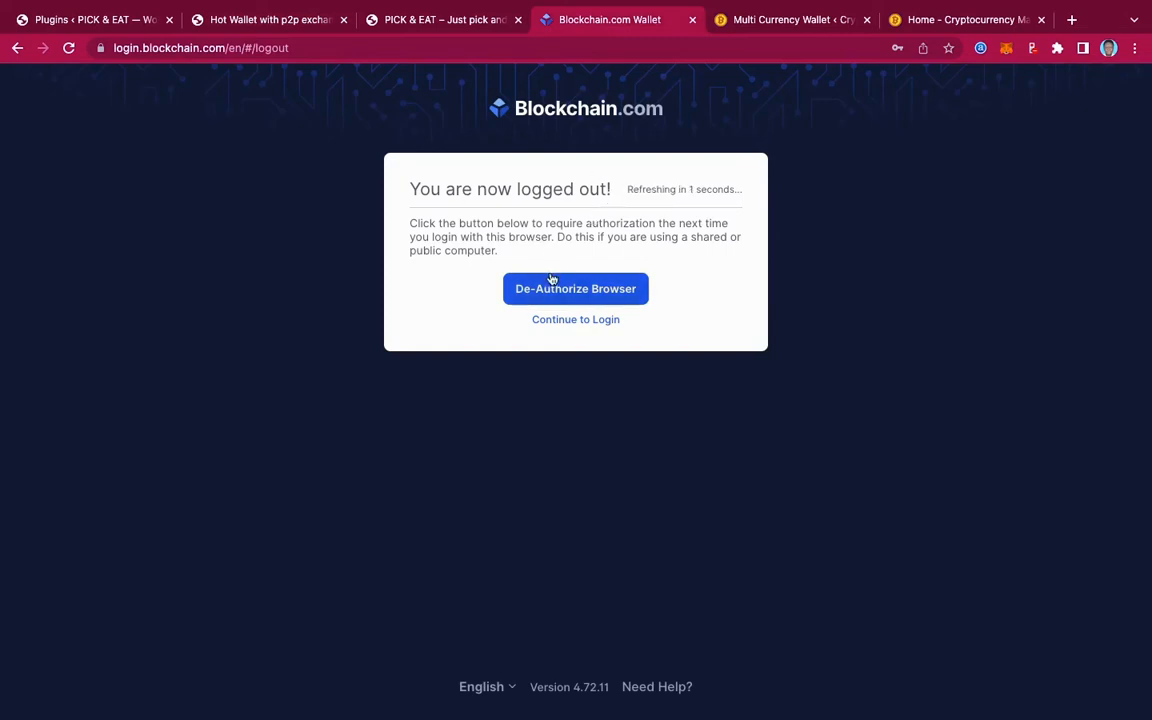
{"action": "key", "text": "ctrl+Tab"}
{"action": "left_click", "coordinate": [379, 283]}
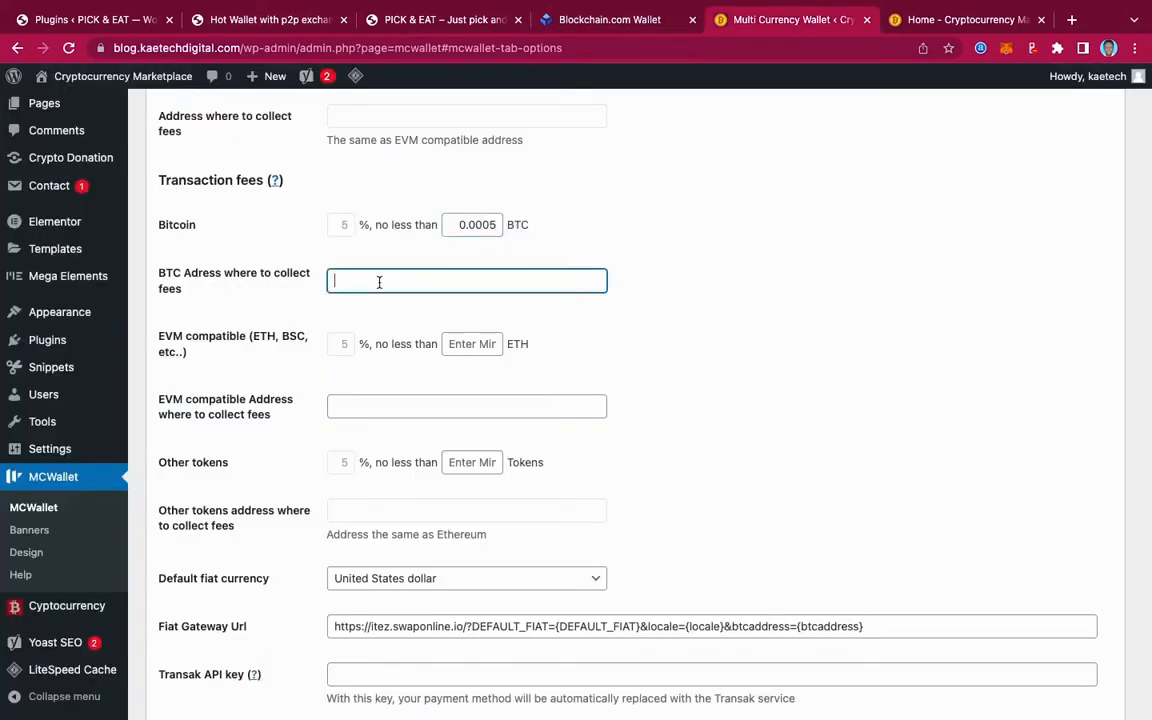
{"action": "key", "text": "ctrl+v"}
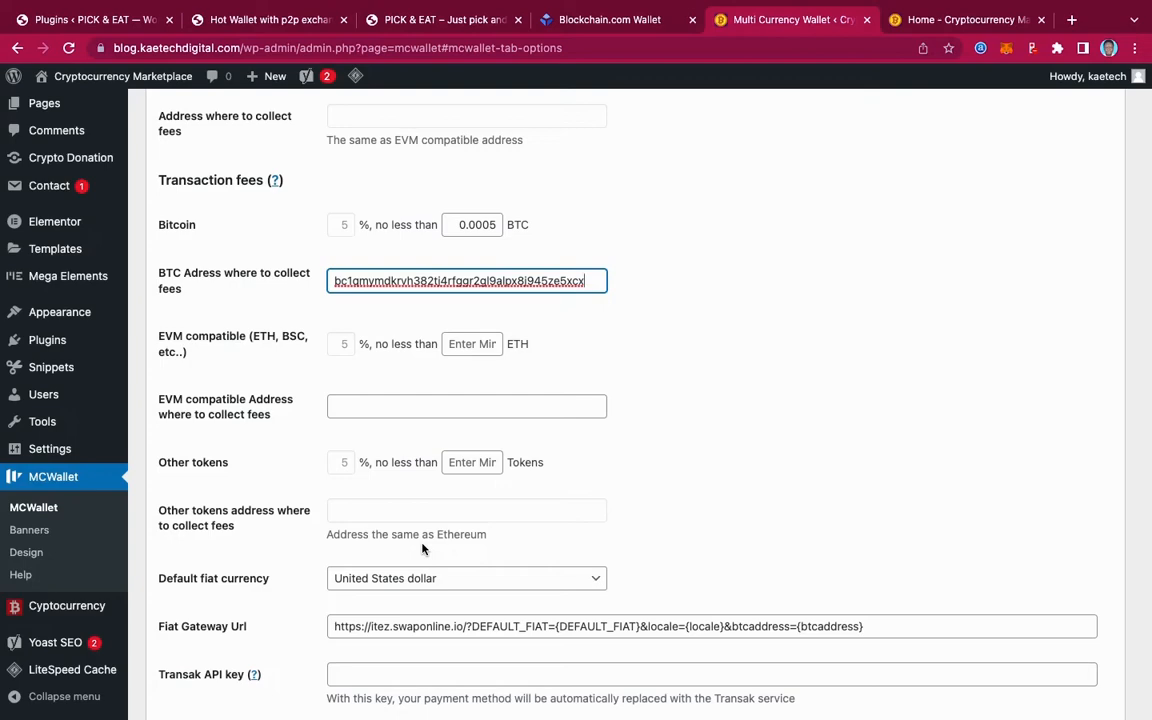
Step: Save the changed wallet options
{"action": "scroll", "coordinate": [429, 321], "scroll_direction": "up", "scroll_amount": 1}
{"action": "scroll", "coordinate": [429, 321], "scroll_direction": "down", "scroll_amount": 4}
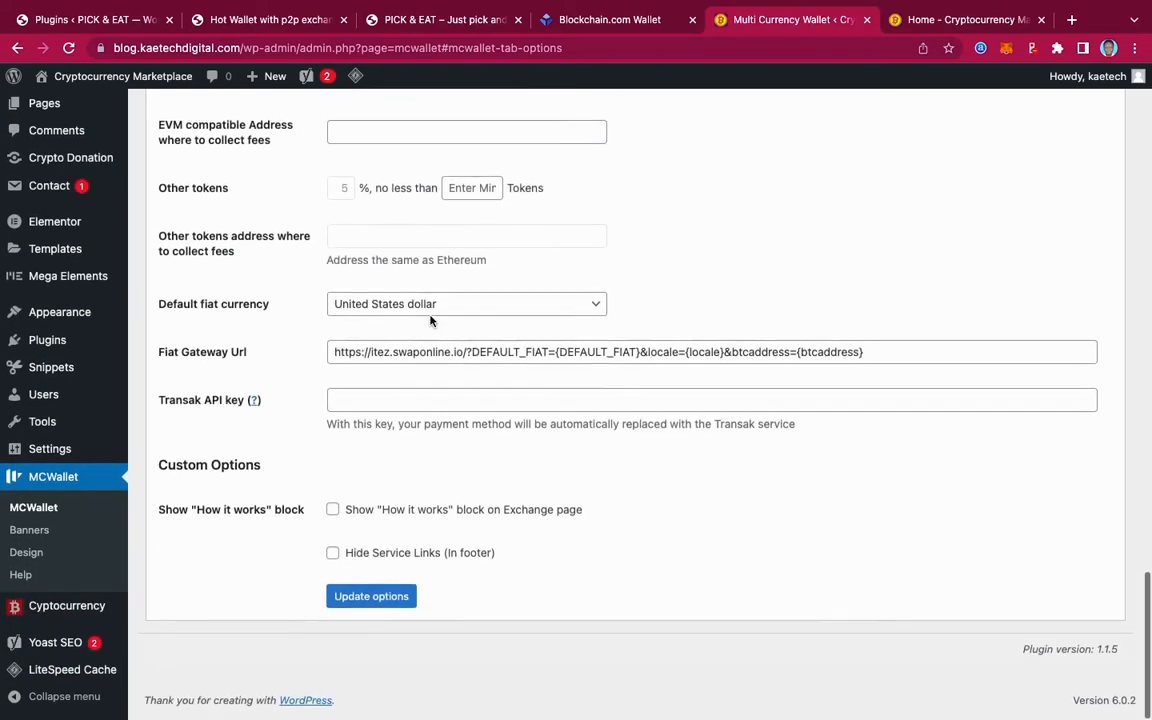
{"action": "left_click", "coordinate": [382, 599]}
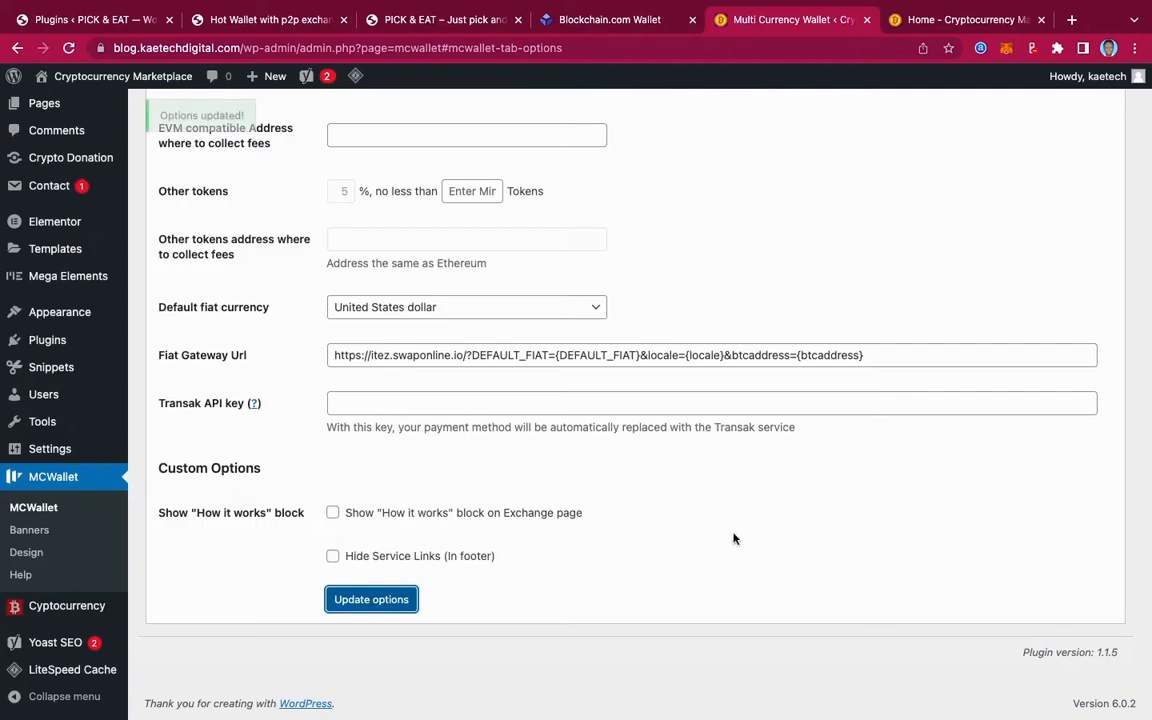
Step: Review the wallet's custom HTML code fields and its replacement strings for the splash screen
{"action": "scroll", "coordinate": [733, 539], "scroll_direction": "up", "scroll_amount": 20}
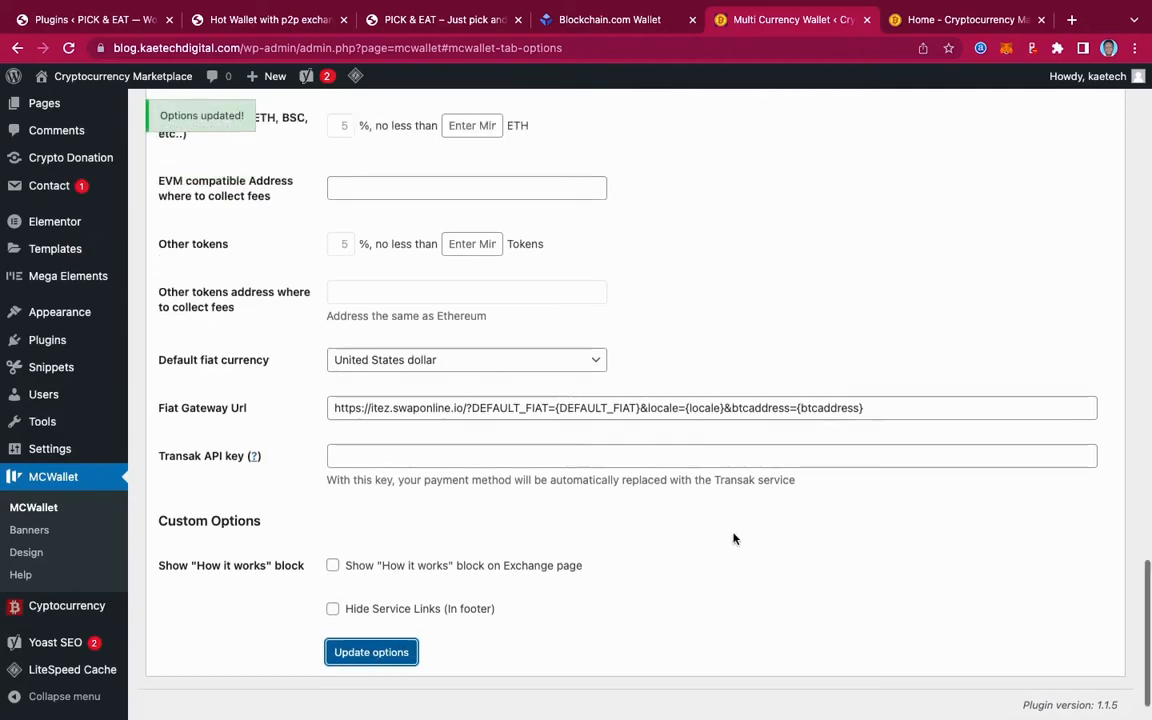
{"action": "scroll", "coordinate": [733, 539], "scroll_direction": "down", "scroll_amount": 5}
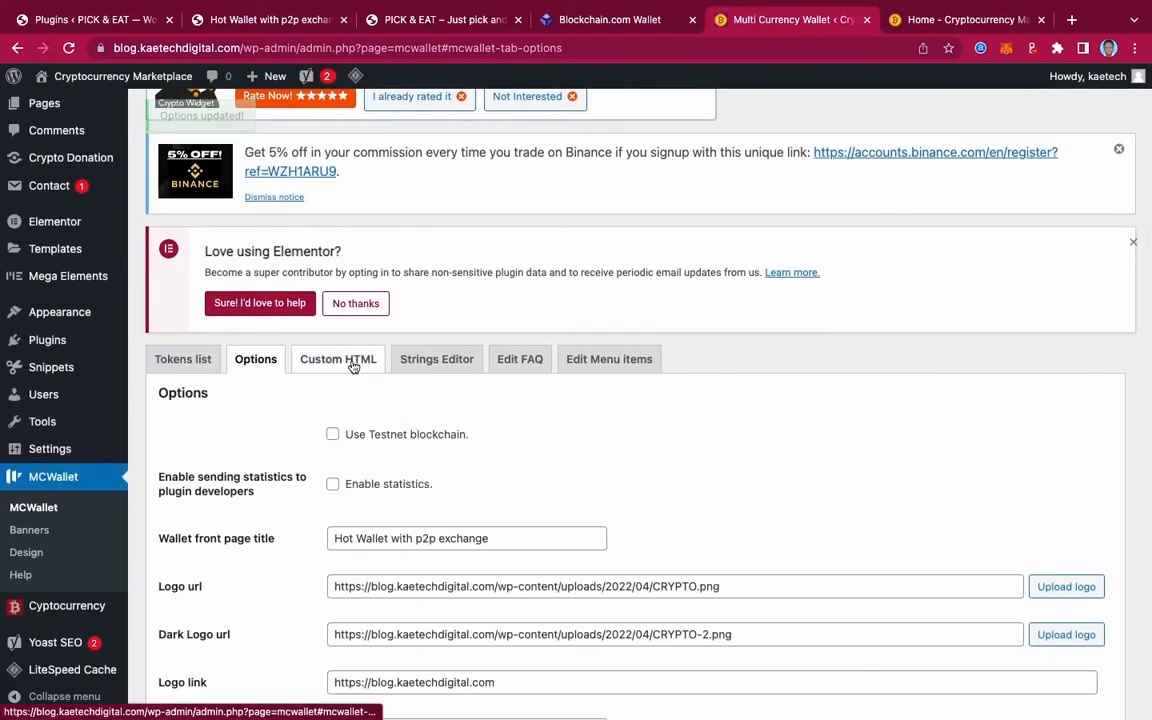
{"action": "left_click", "coordinate": [352, 366]}
{"action": "scroll", "coordinate": [536, 451], "scroll_direction": "down", "scroll_amount": 5}
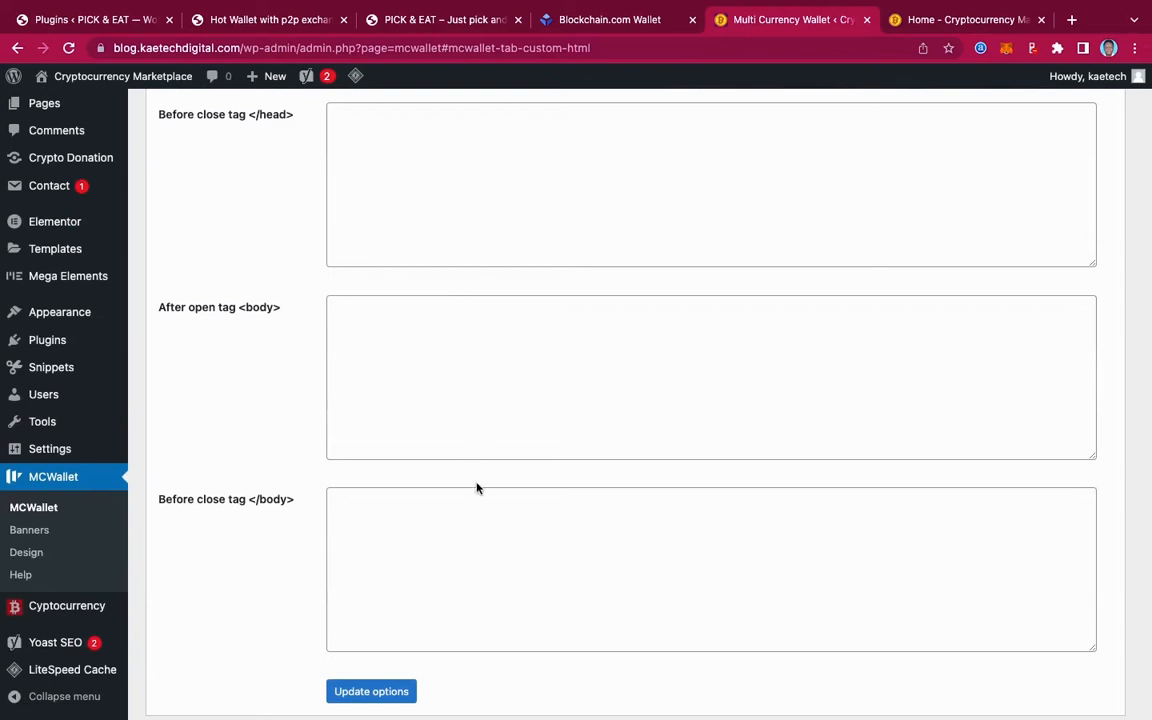
{"action": "scroll", "coordinate": [476, 488], "scroll_direction": "up", "scroll_amount": 6}
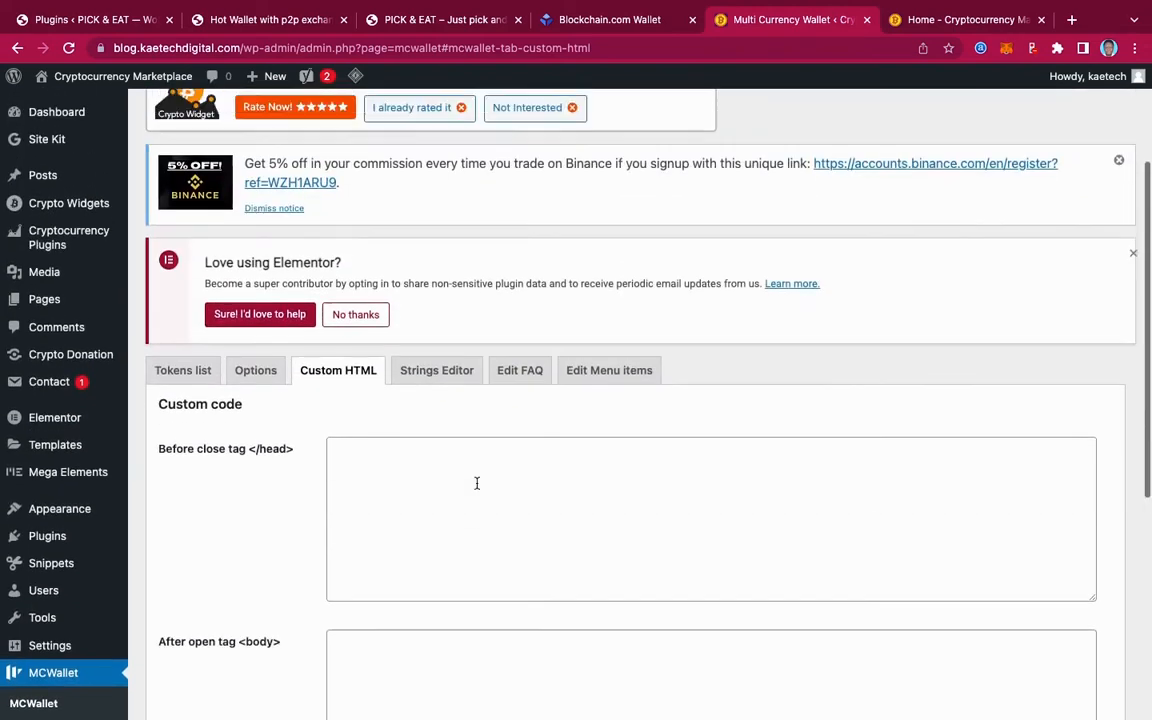
{"action": "left_click", "coordinate": [438, 459]}
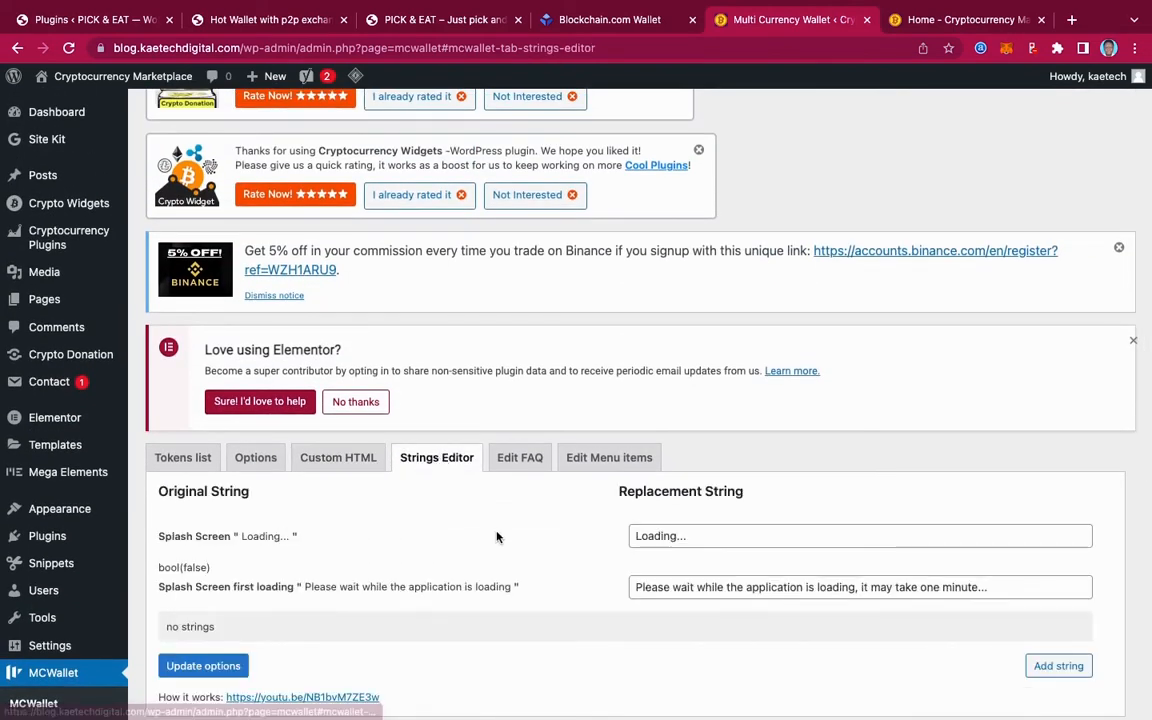
{"action": "scroll", "coordinate": [499, 535], "scroll_direction": "down", "scroll_amount": 3}
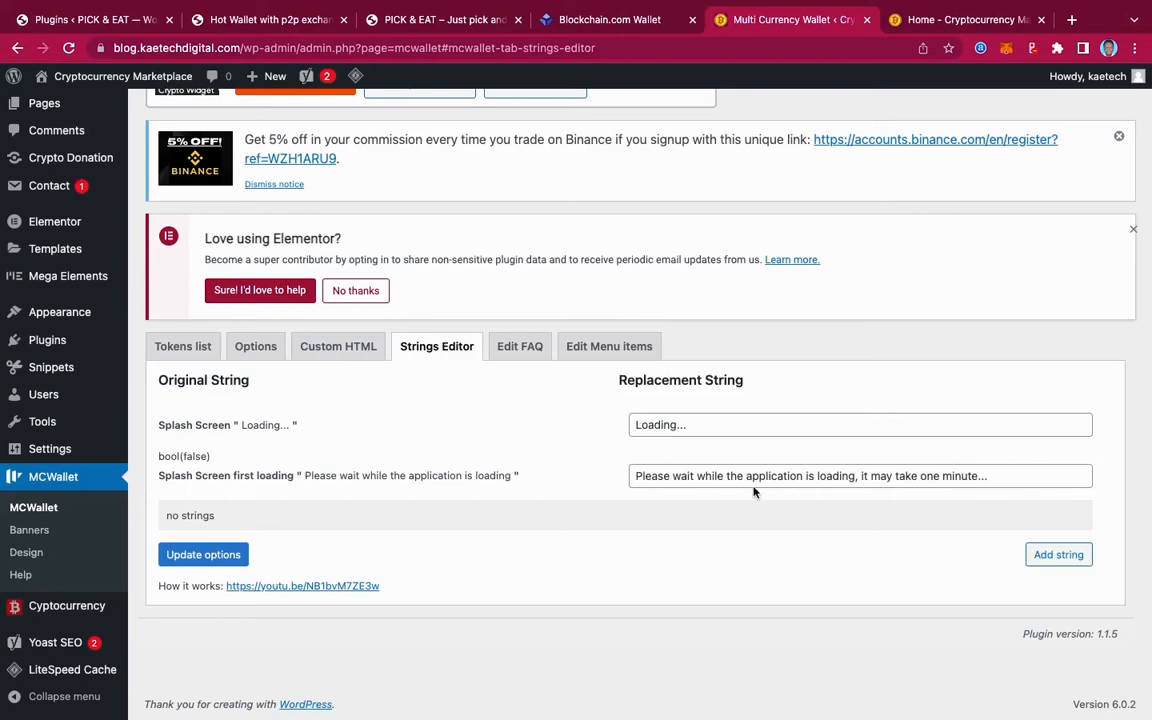
Step: Compare the wallet's FAQ and menu item settings with the PICK & EAT example wallet and the marketplace home page navigation
{"action": "left_click", "coordinate": [519, 347]}
{"action": "scroll", "coordinate": [508, 460], "scroll_direction": "down", "scroll_amount": 2}
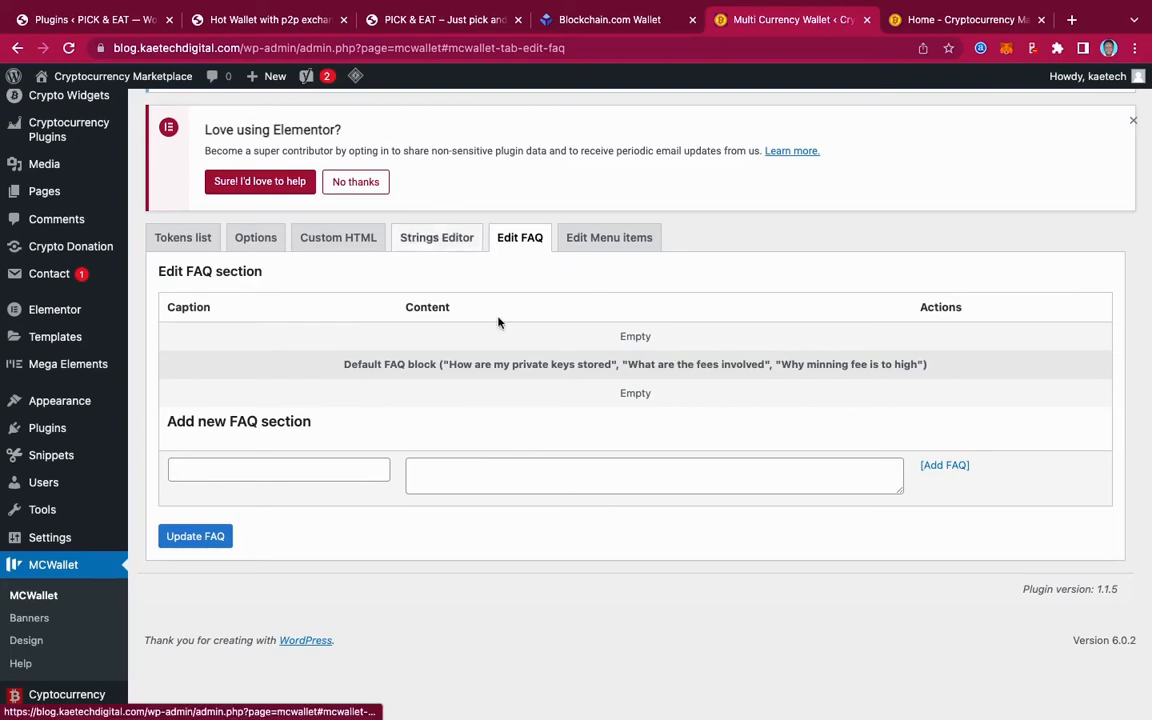
{"action": "left_click", "coordinate": [284, 20]}
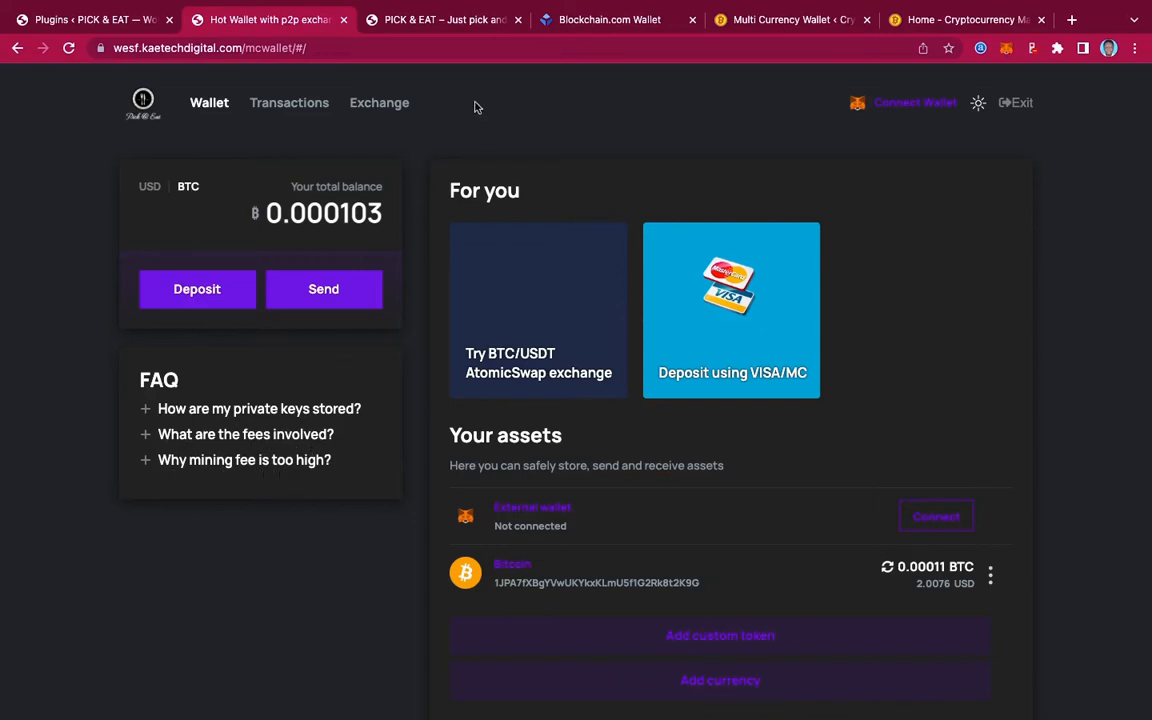
{"action": "left_click", "coordinate": [684, 26]}
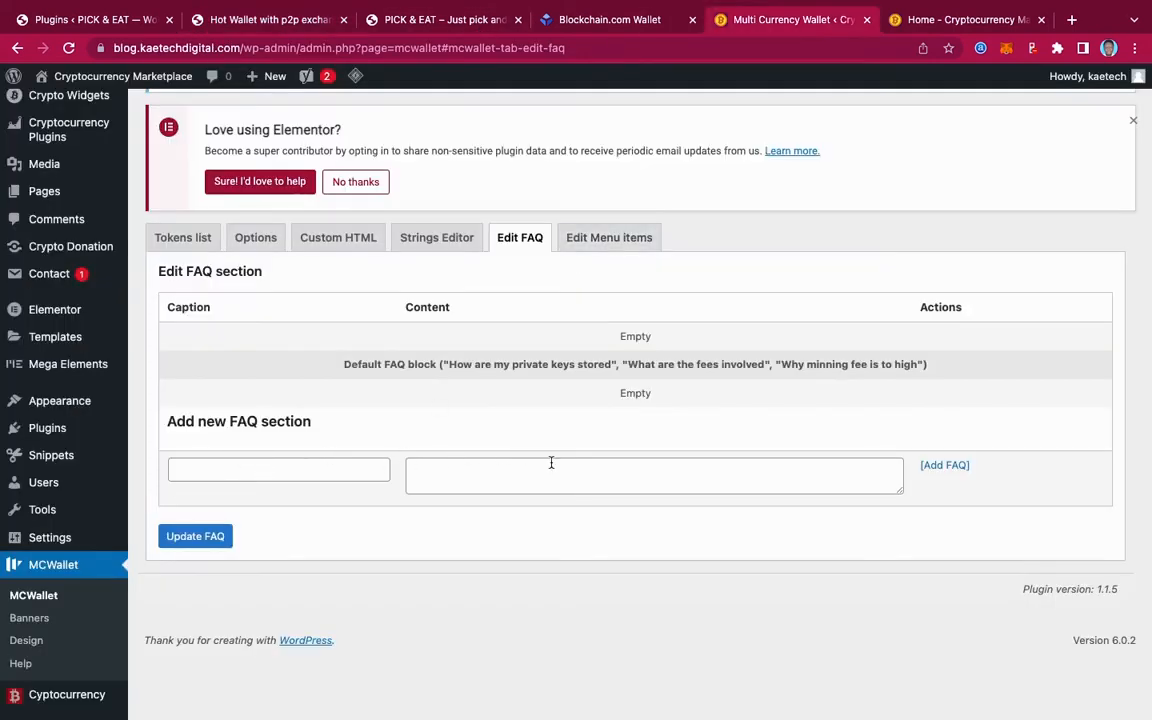
{"action": "left_click", "coordinate": [601, 237]}
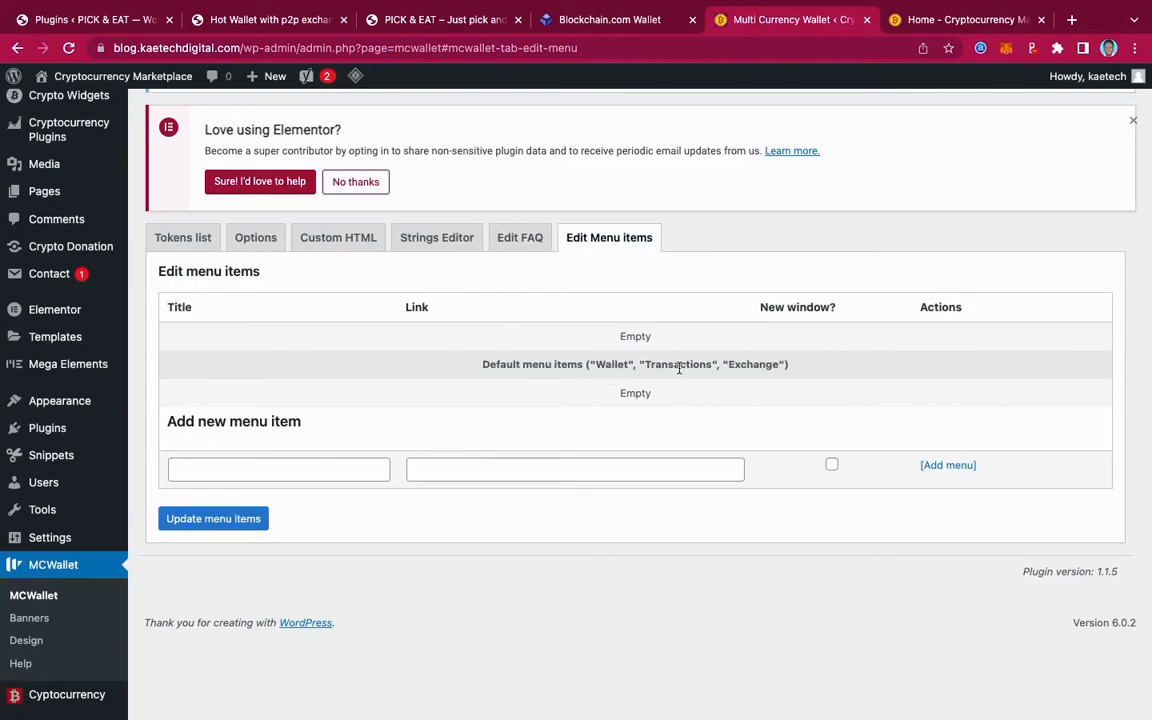
{"action": "left_click", "coordinate": [238, 26]}
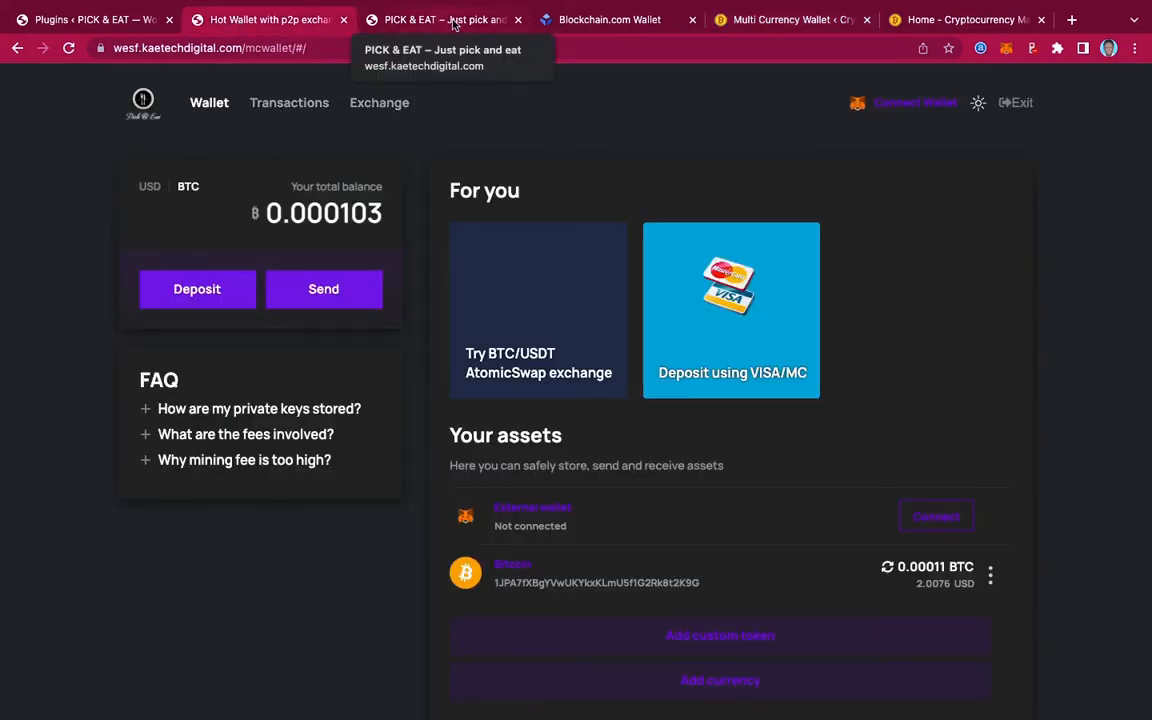
{"action": "left_click", "coordinate": [775, 20]}
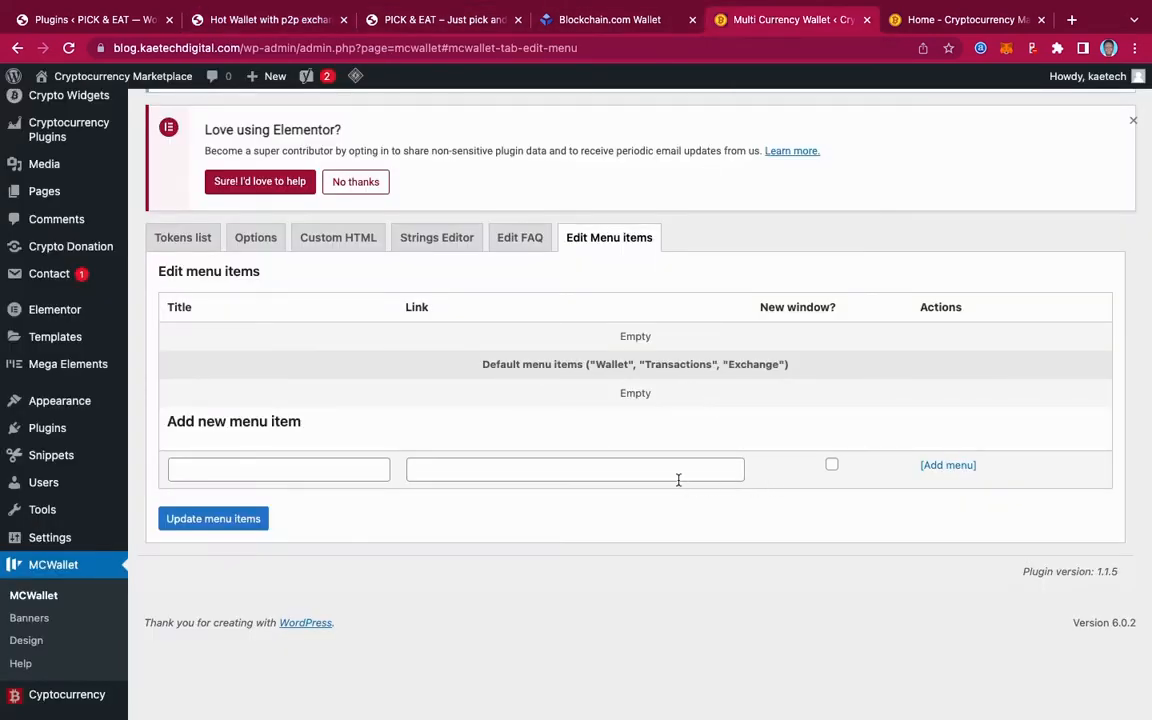
{"action": "left_click", "coordinate": [925, 22]}
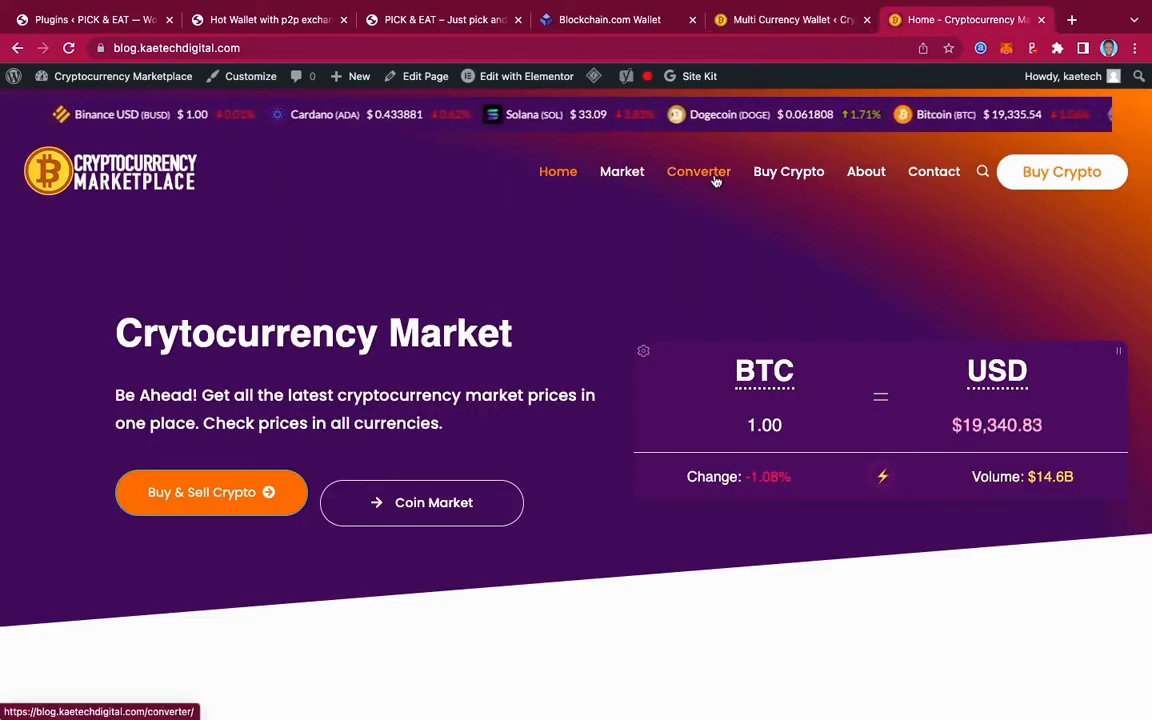
Step: Compare MCWallet's banner list with the banners on the PICK & EAT example wallet page
{"action": "left_click", "coordinate": [298, 20]}
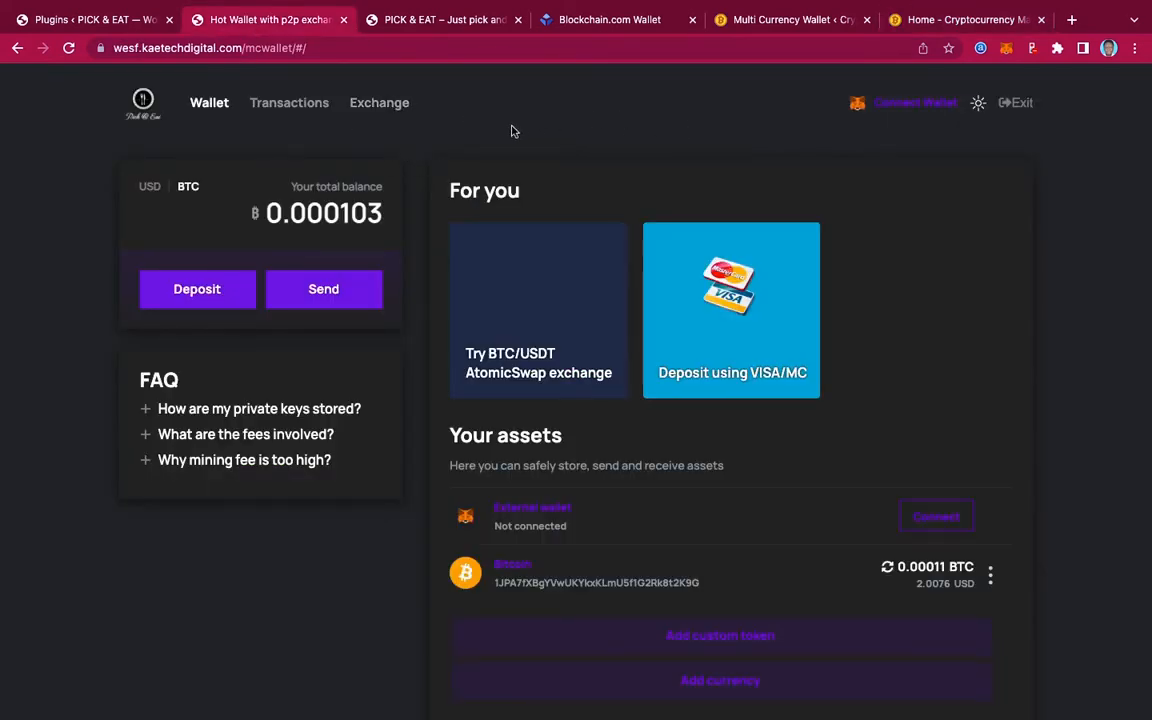
{"action": "left_click", "coordinate": [700, 21]}
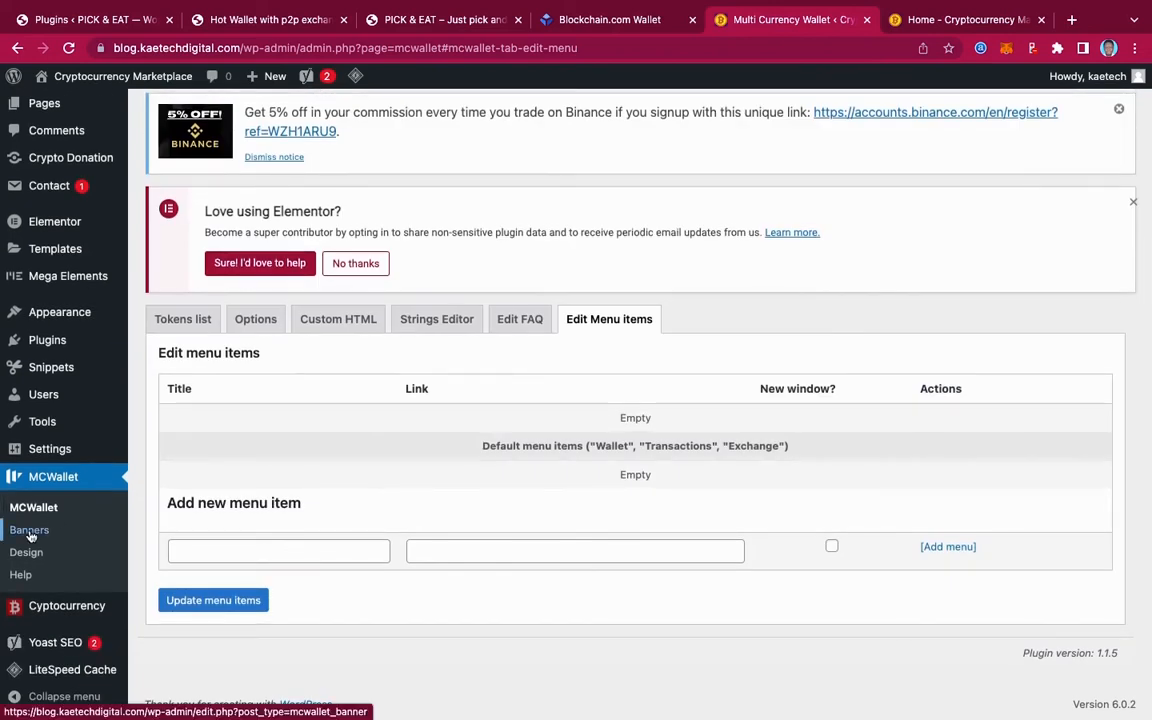
{"action": "left_click", "coordinate": [30, 533]}
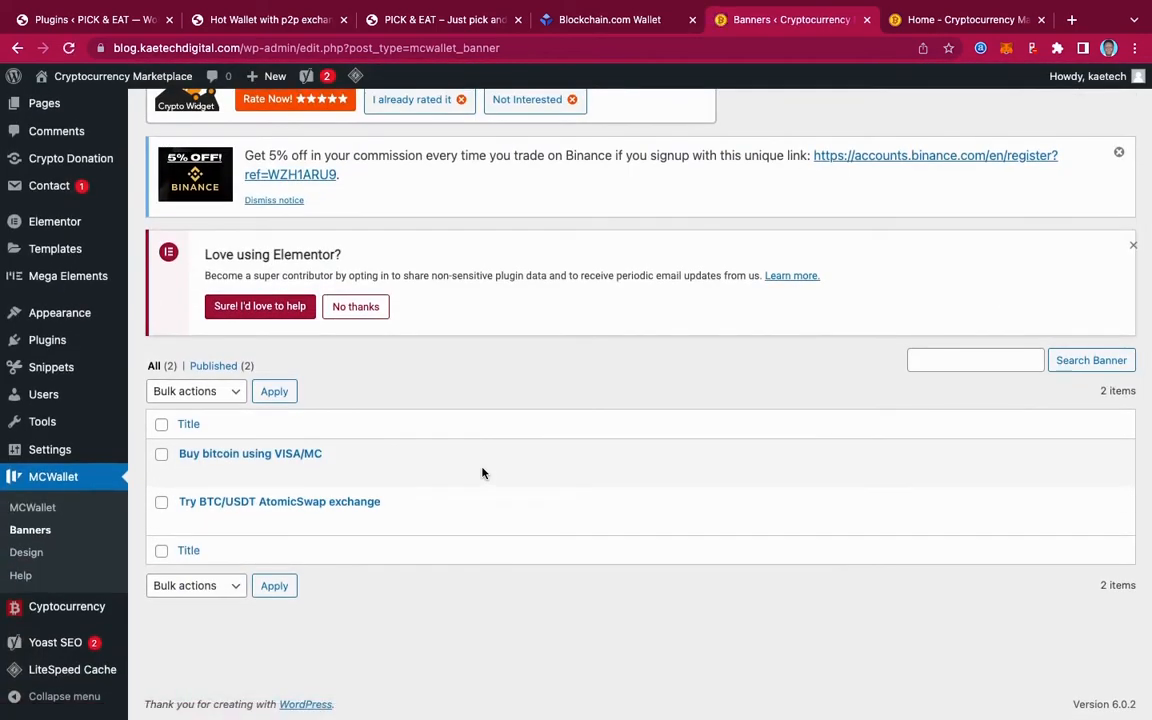
{"action": "mouse_move", "coordinate": [380, 473]}
{"action": "scroll", "coordinate": [416, 387], "scroll_direction": "up", "scroll_amount": 3}
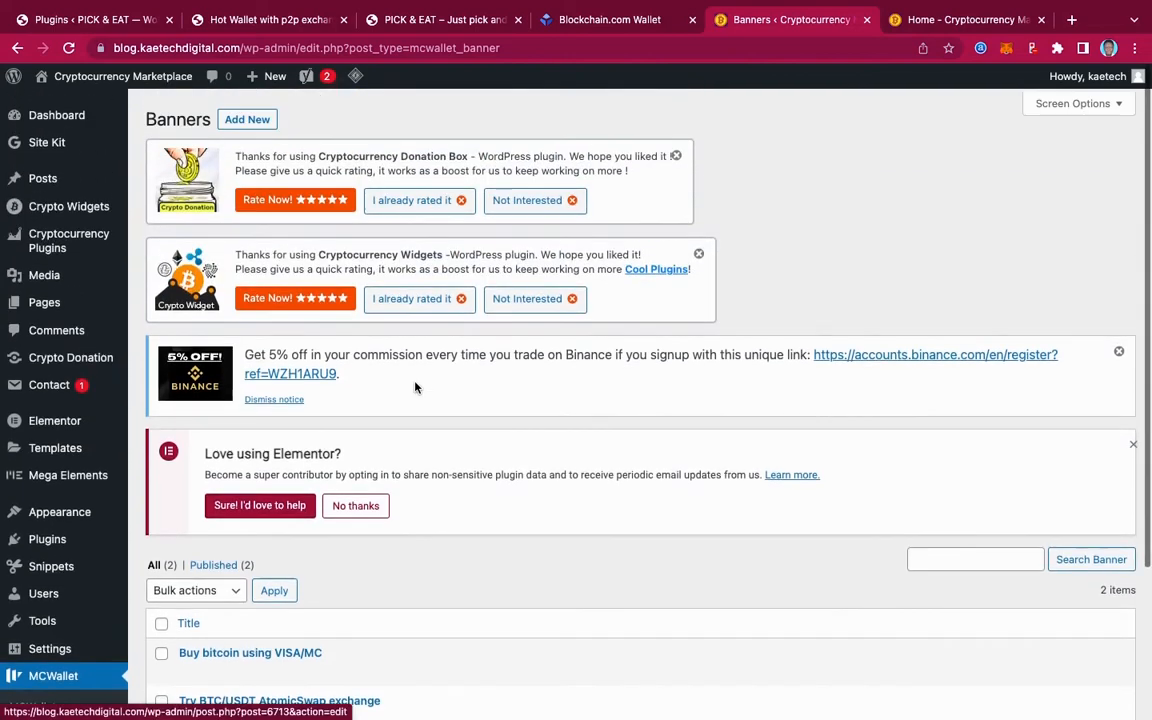
{"action": "left_click", "coordinate": [268, 22]}
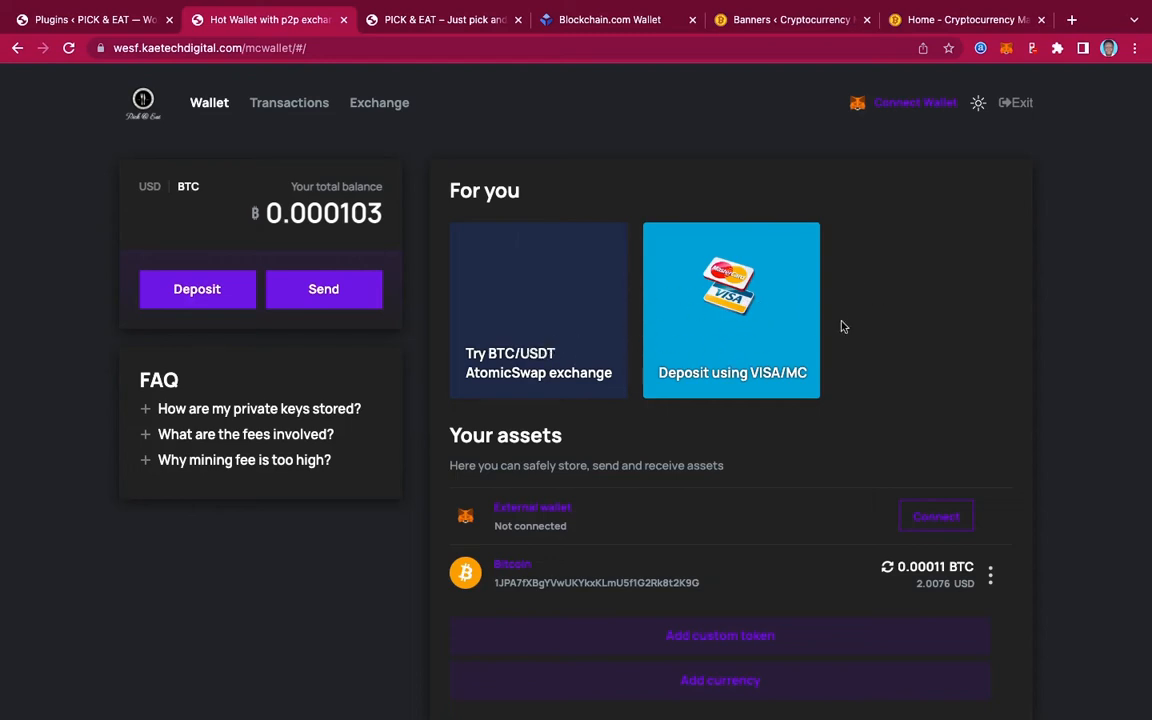
{"action": "left_click", "coordinate": [790, 22]}
{"action": "scroll", "coordinate": [268, 540], "scroll_direction": "down", "scroll_amount": 3}
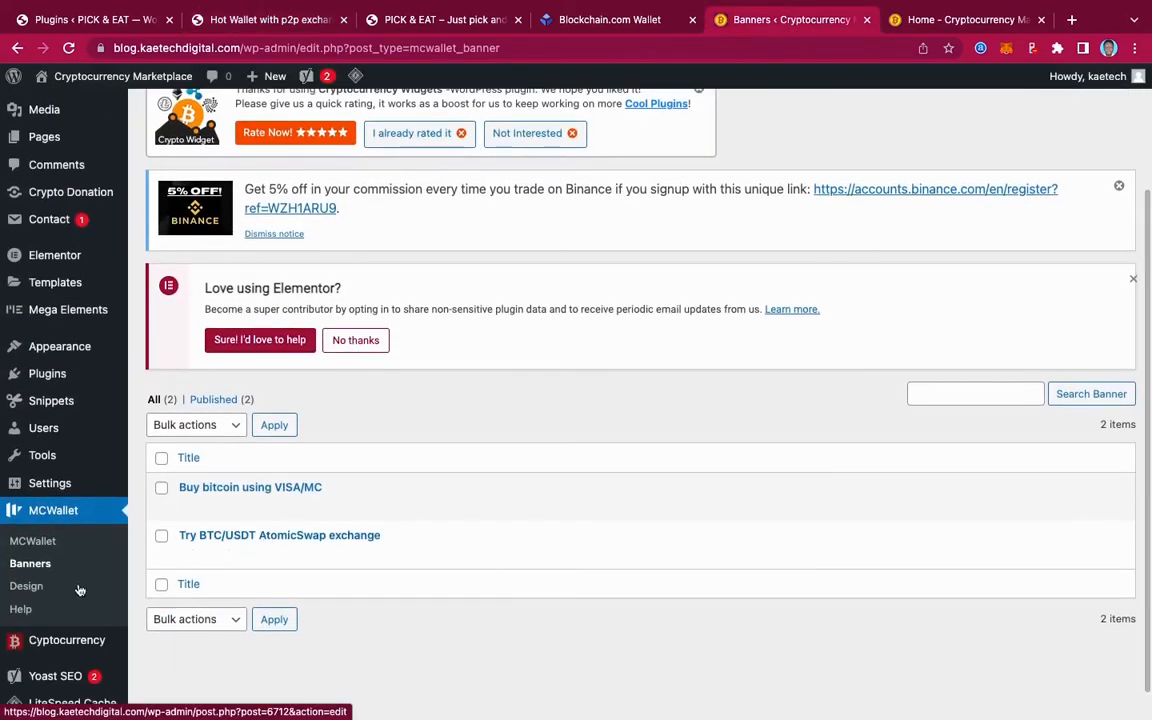
Step: Review the MCWallet design options for site color scheme, light scheme, dark scheme and global border radius settings, leaving them as they are
{"action": "left_click", "coordinate": [30, 586]}
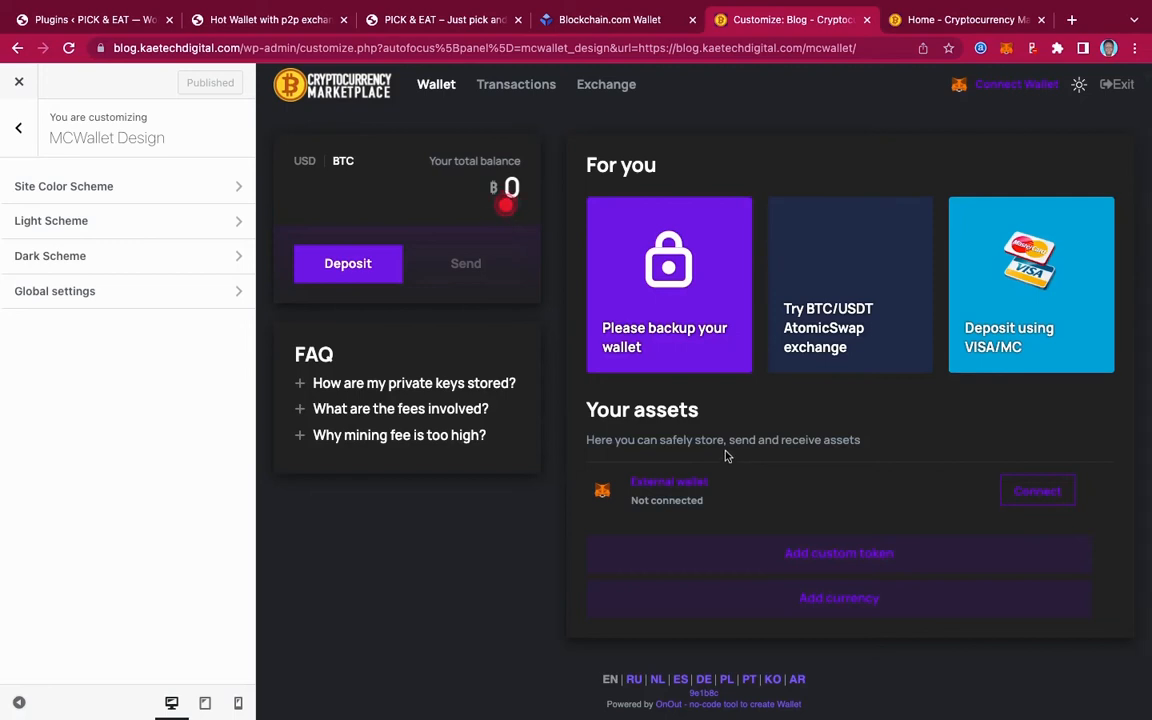
{"action": "left_click", "coordinate": [157, 188]}
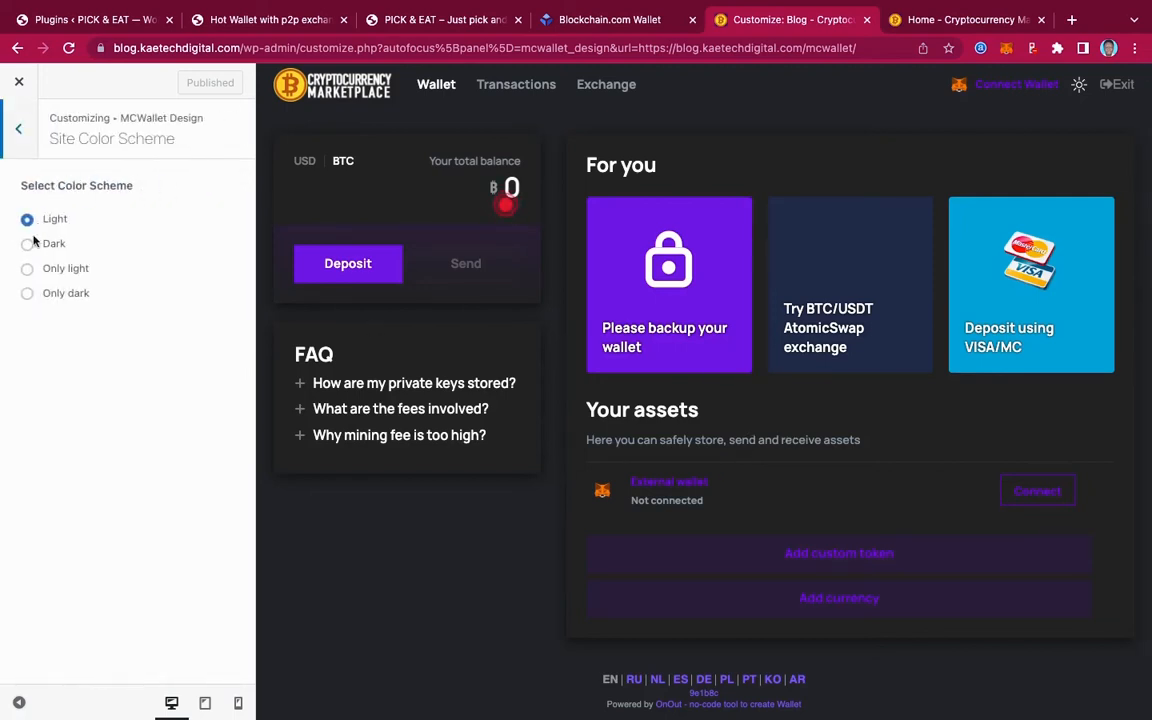
{"action": "left_click", "coordinate": [19, 124]}
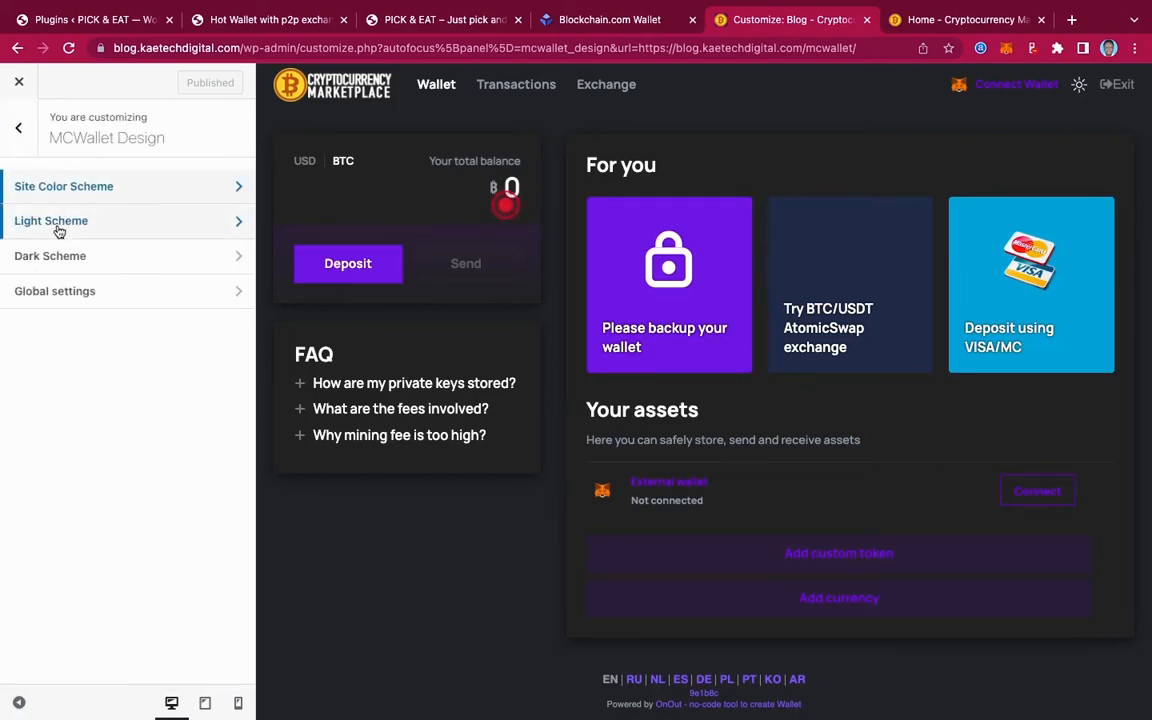
{"action": "left_click", "coordinate": [163, 227]}
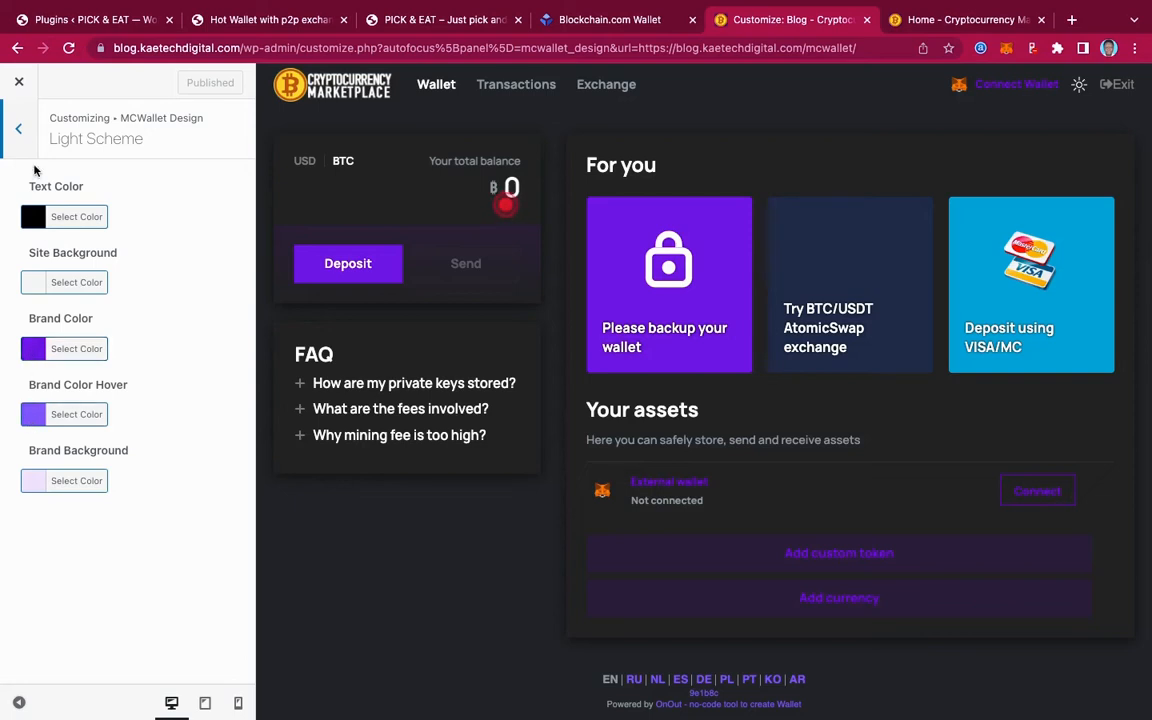
{"action": "left_click", "coordinate": [22, 134]}
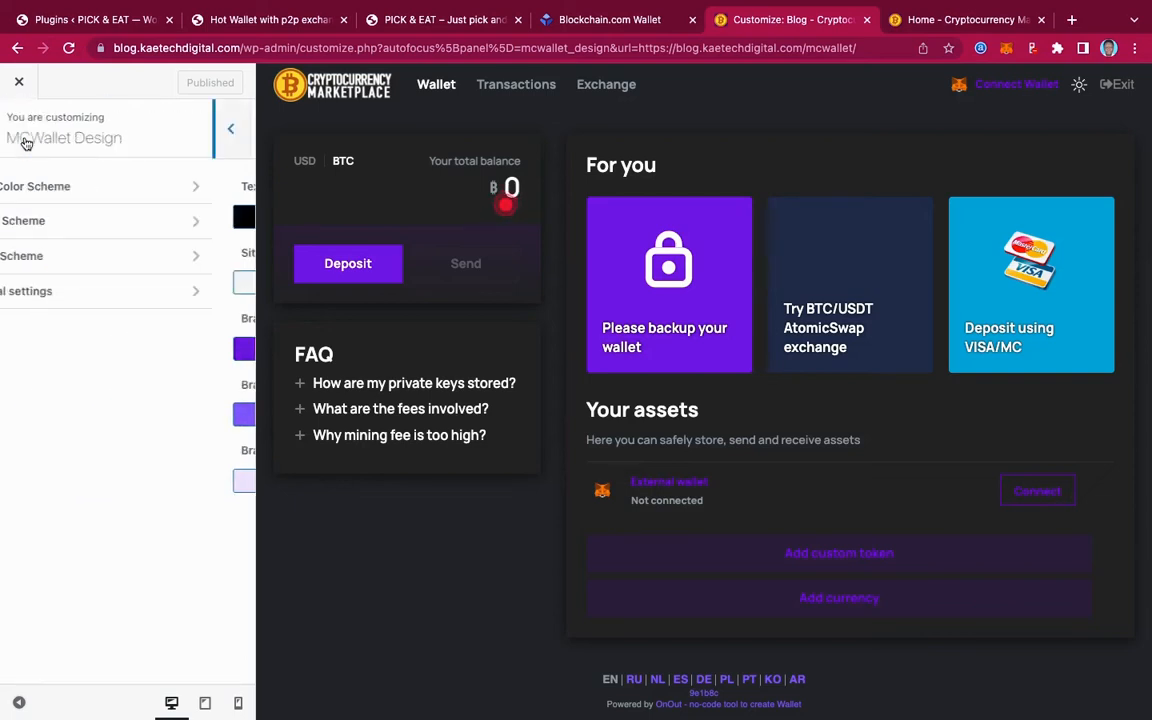
{"action": "left_click", "coordinate": [50, 259]}
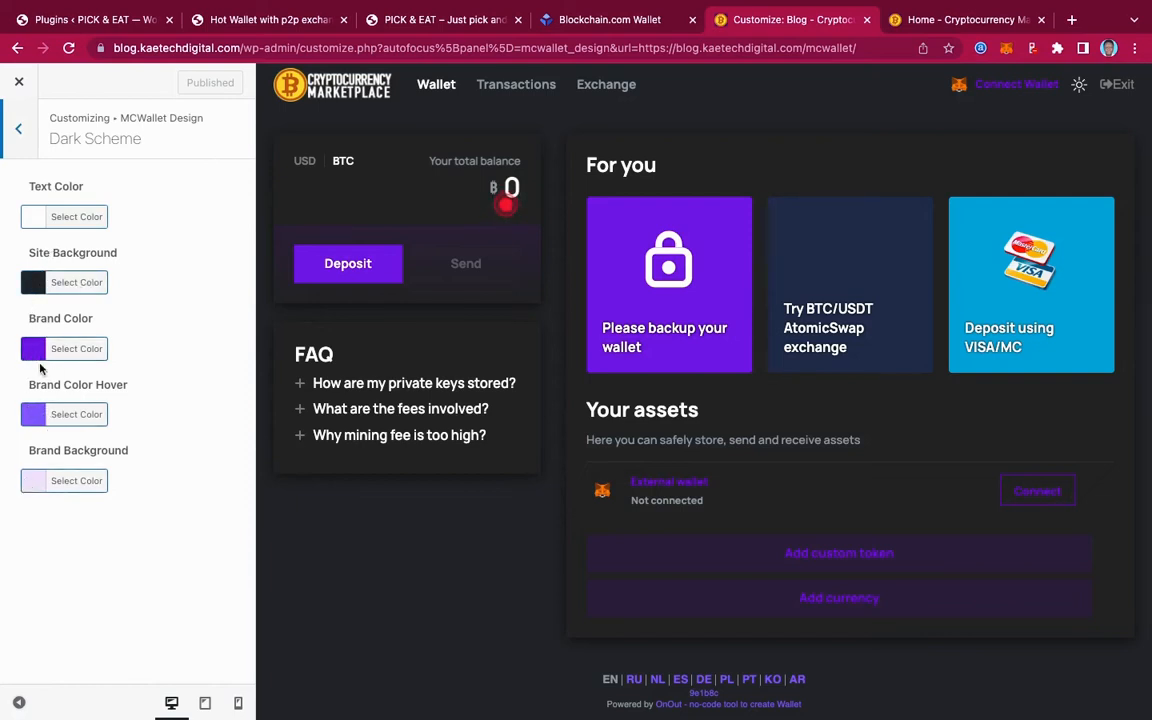
{"action": "left_click", "coordinate": [18, 129]}
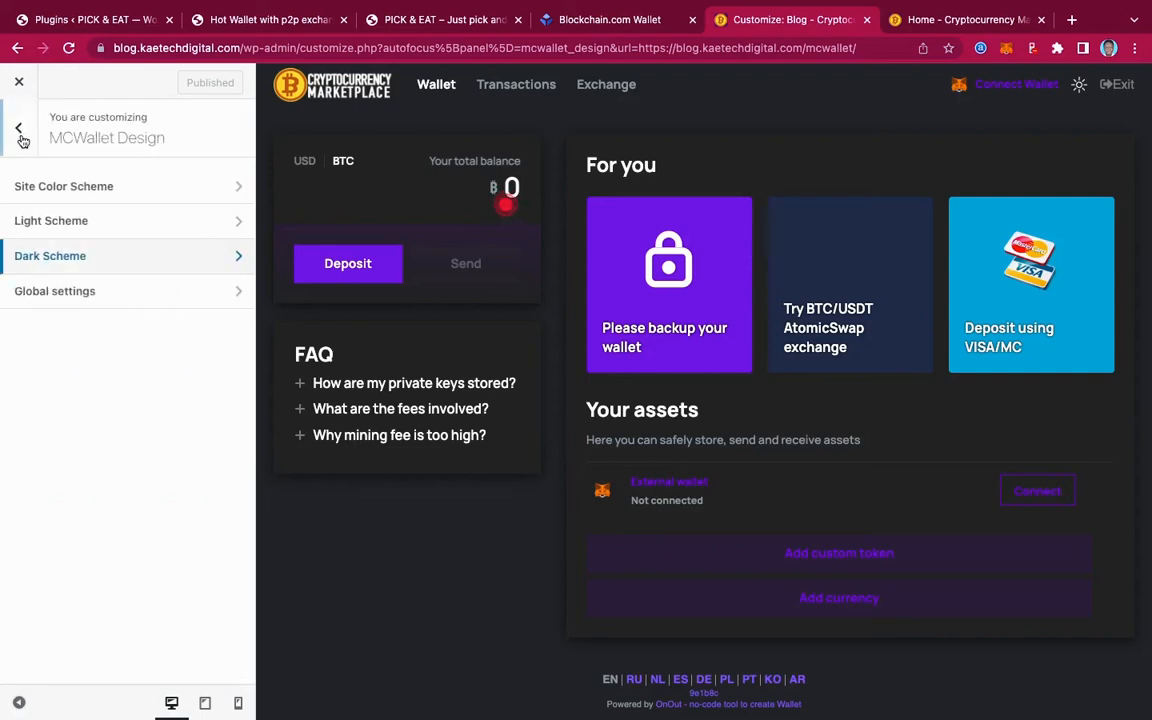
{"action": "left_click", "coordinate": [45, 295]}
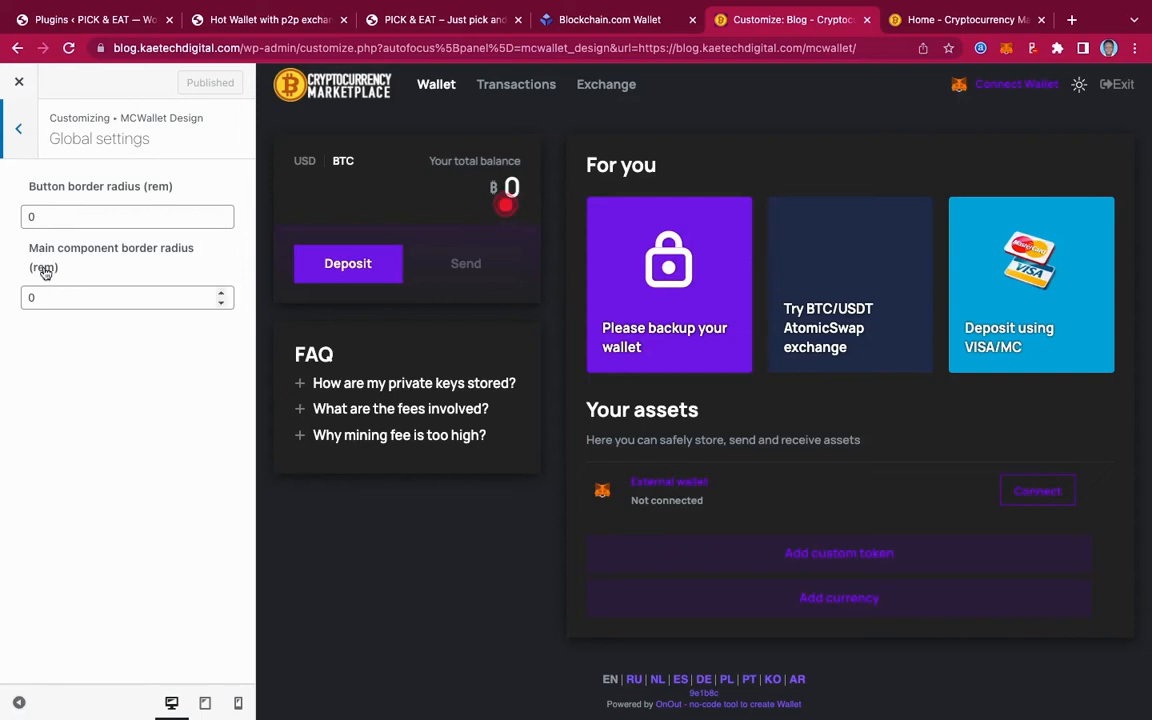
{"action": "left_click", "coordinate": [18, 130]}
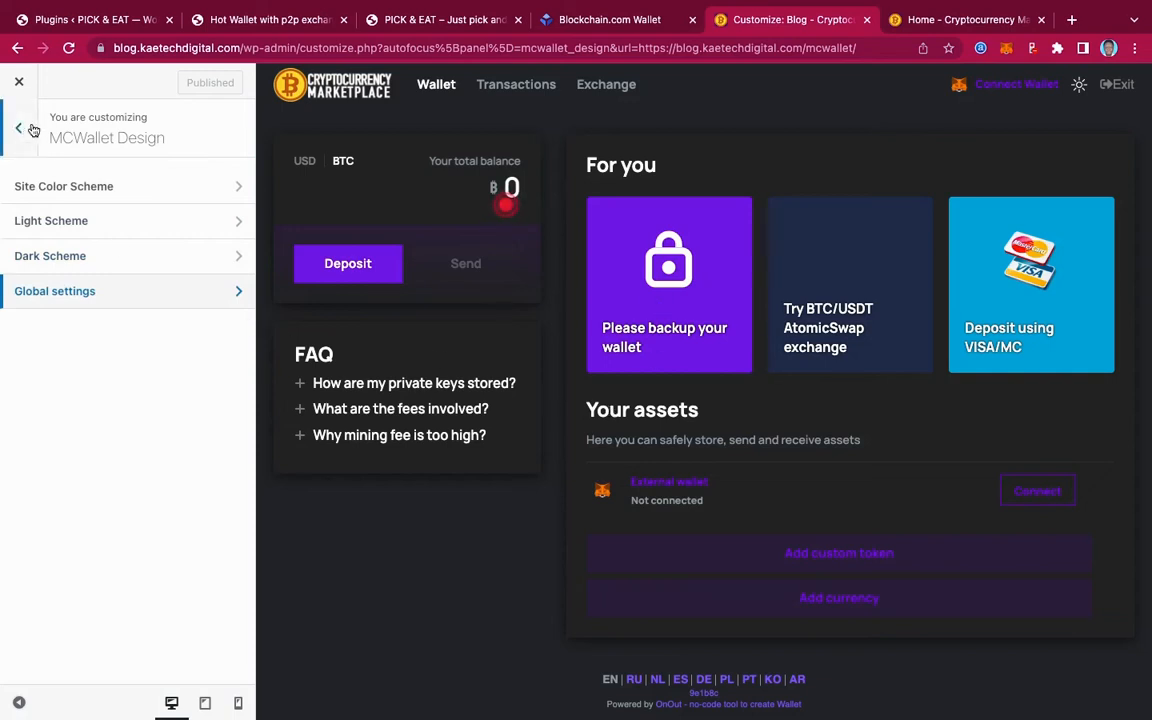
{"action": "left_click", "coordinate": [20, 85]}
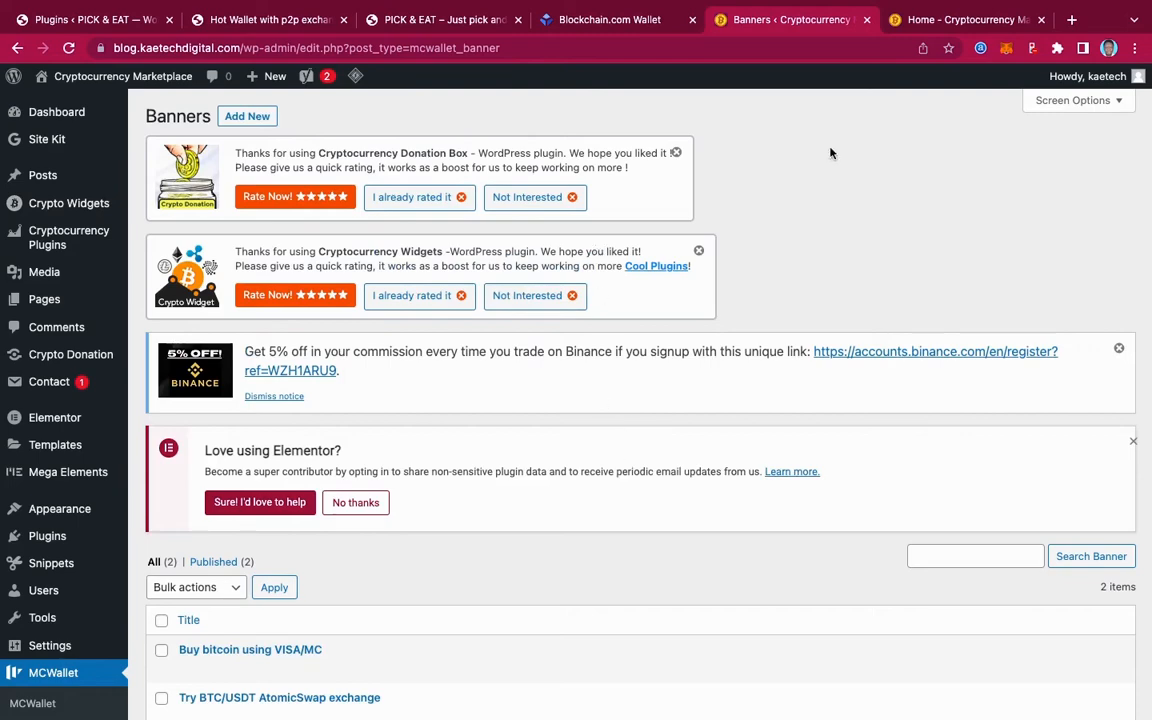
Step: Reload the marketplace home page, and copy the wallet page's link address from the permalink setting in the MCWallet options
{"action": "left_click", "coordinate": [940, 20]}
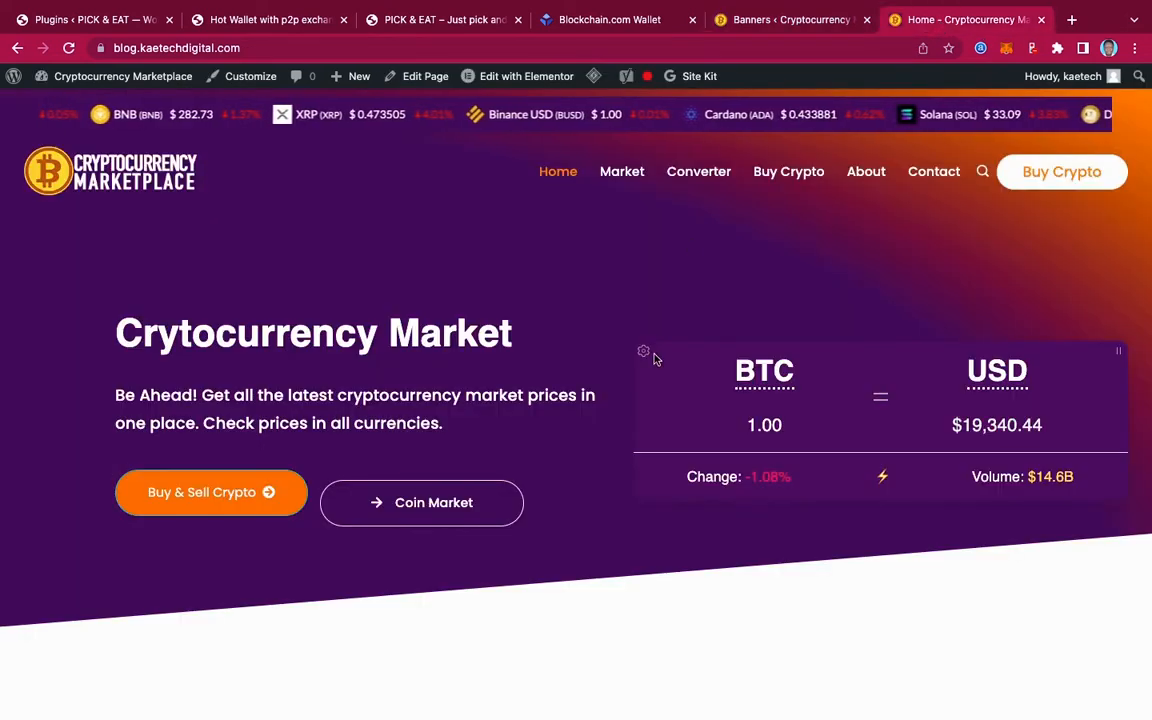
{"action": "left_click", "coordinate": [69, 49]}
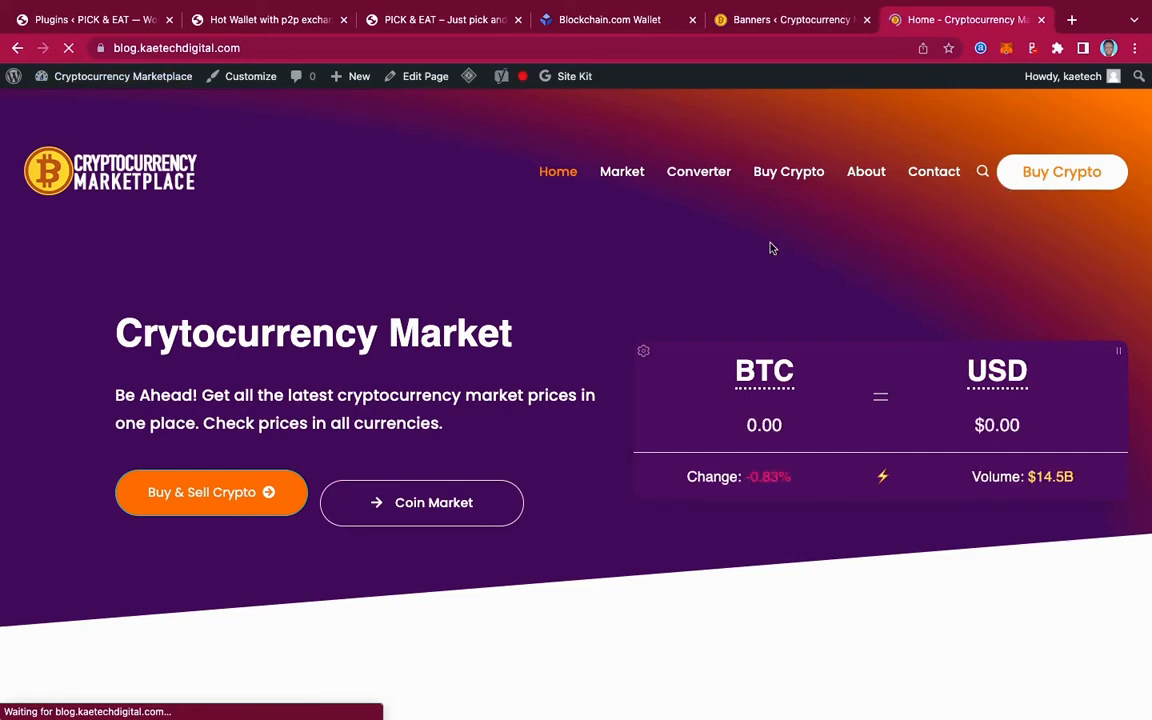
{"action": "left_click", "coordinate": [779, 22]}
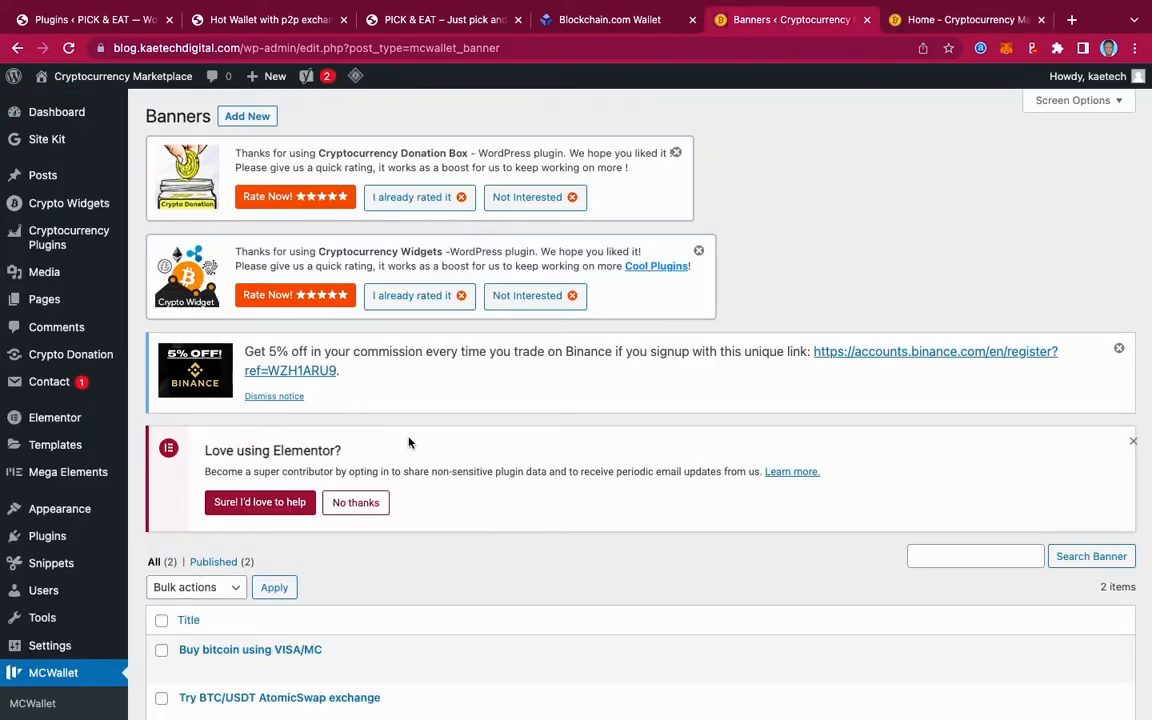
{"action": "scroll", "coordinate": [409, 442], "scroll_direction": "down", "scroll_amount": 2}
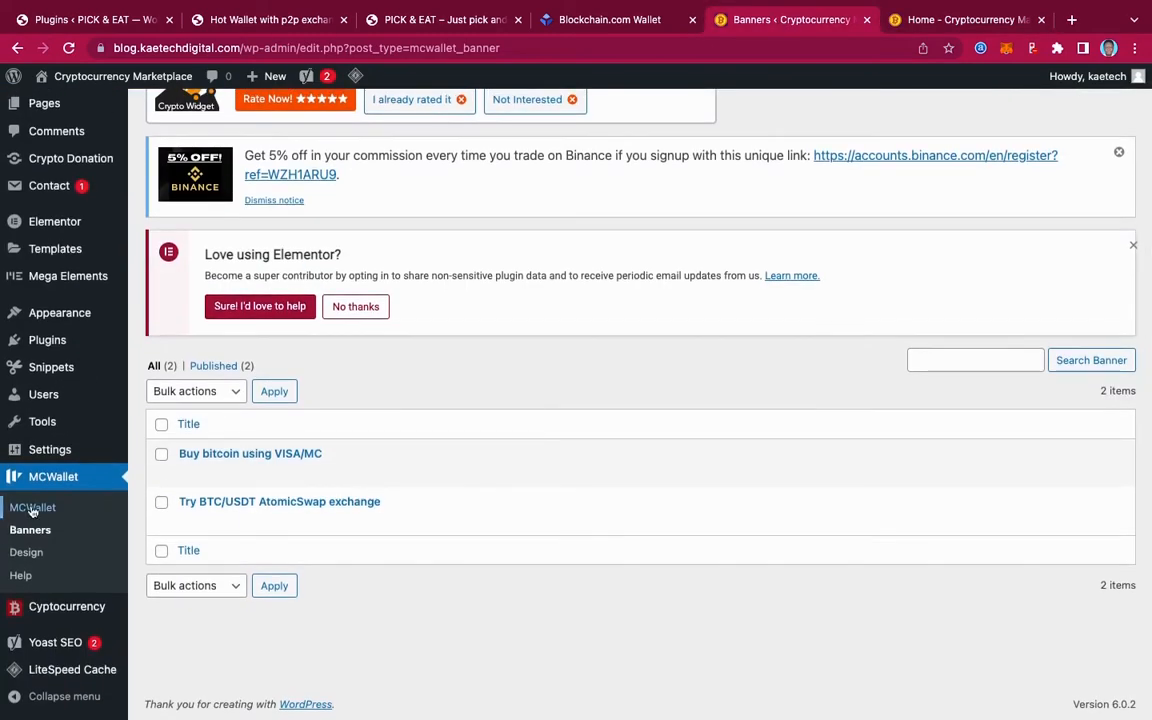
{"action": "left_click", "coordinate": [38, 507]}
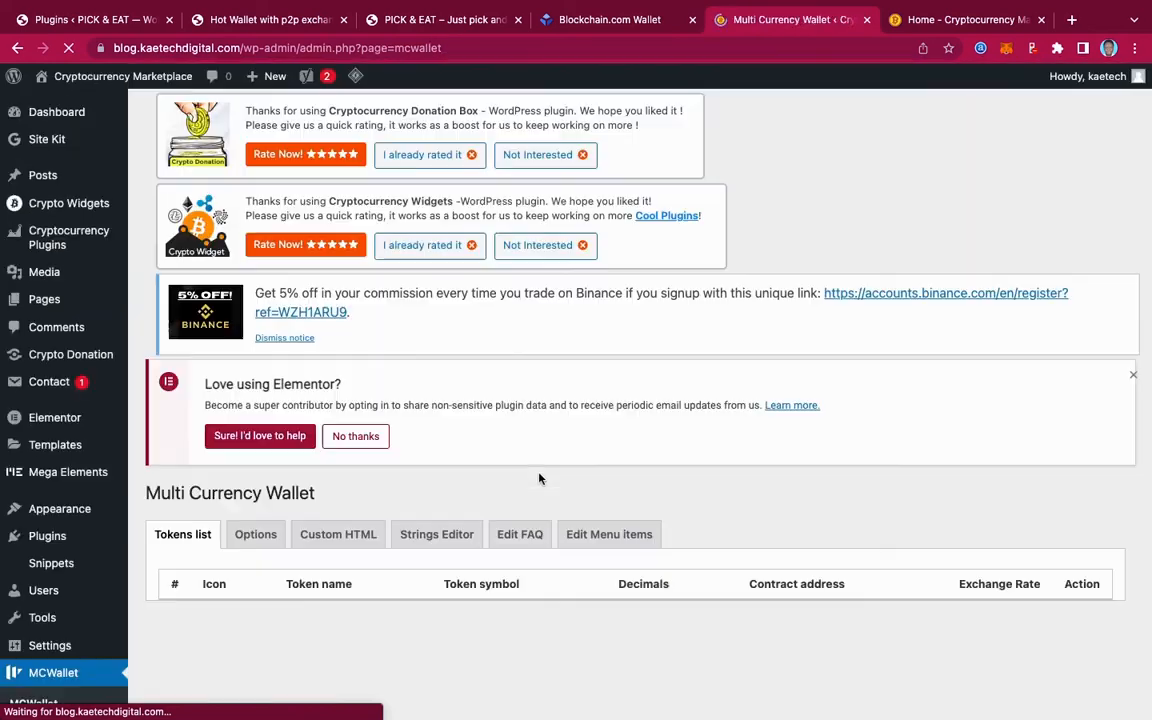
{"action": "scroll", "coordinate": [539, 478], "scroll_direction": "down", "scroll_amount": 2}
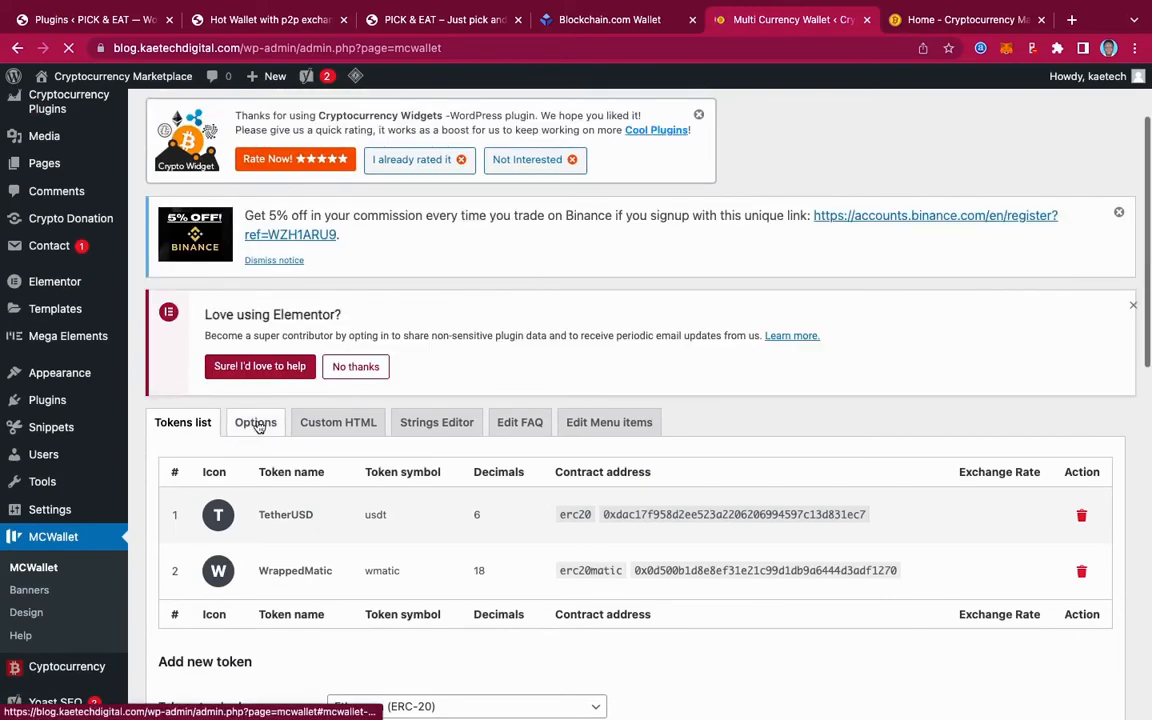
{"action": "left_click", "coordinate": [256, 422]}
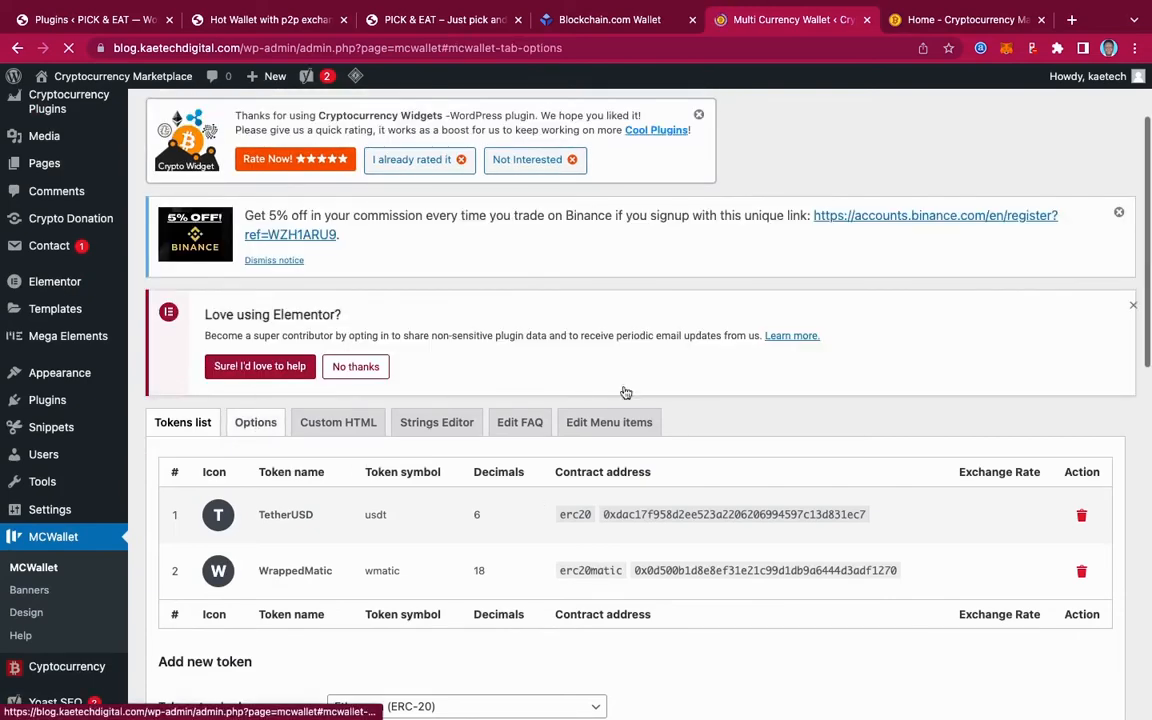
{"action": "scroll", "coordinate": [825, 404], "scroll_direction": "down", "scroll_amount": 2}
{"action": "scroll", "coordinate": [826, 406], "scroll_direction": "down", "scroll_amount": 1}
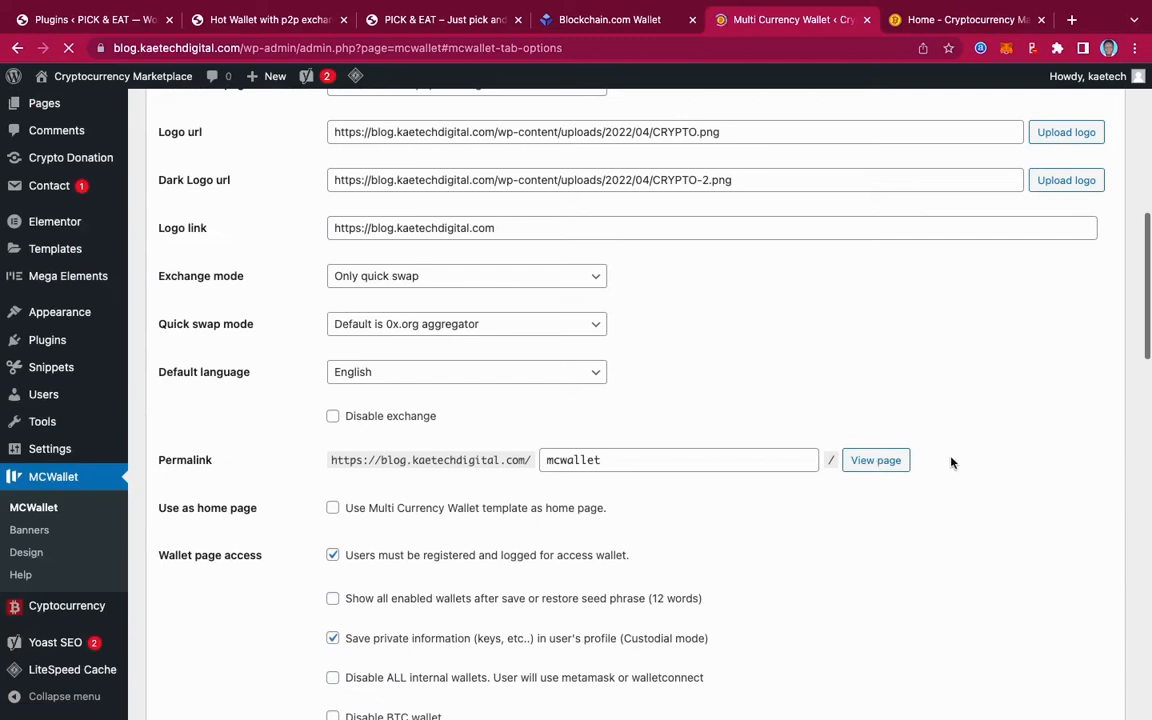
{"action": "right_click", "coordinate": [880, 466]}
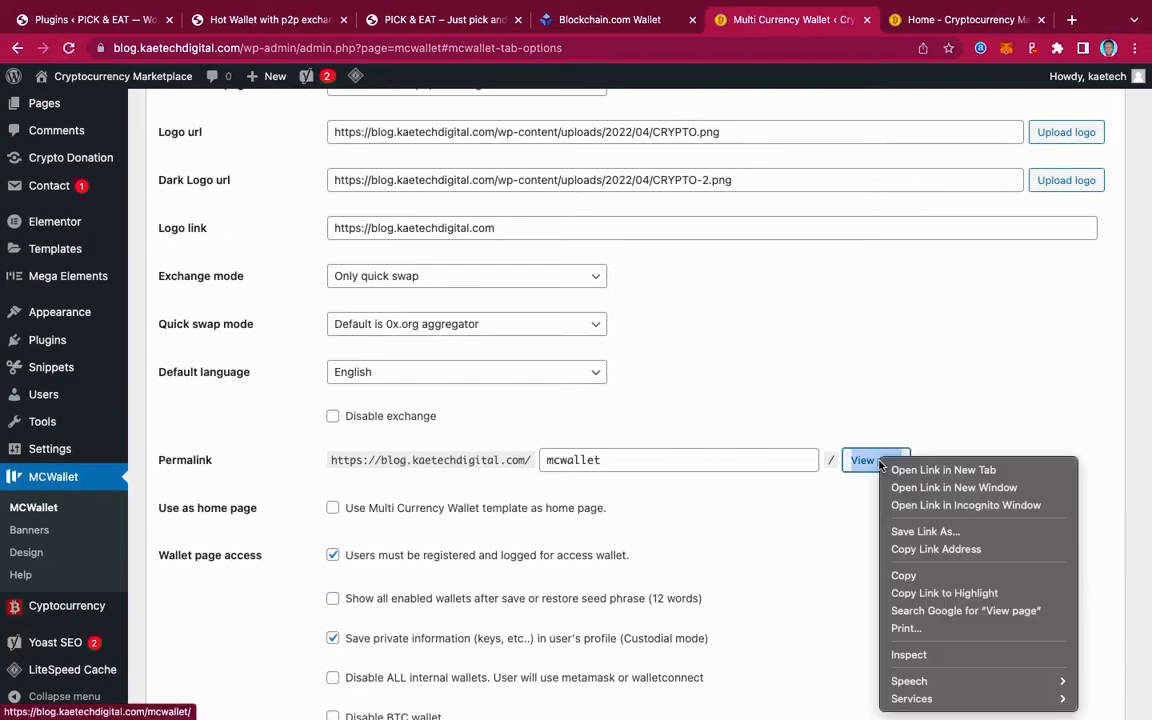
{"action": "left_click", "coordinate": [903, 550]}
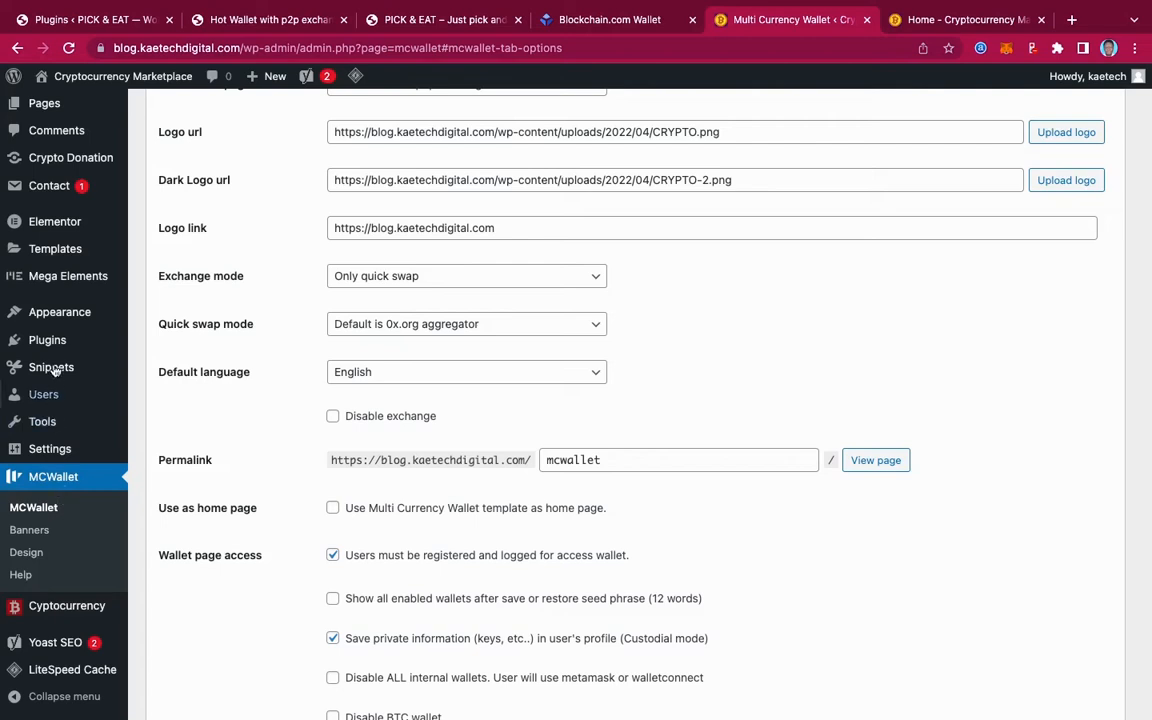
Step: Open Menu 1 for editing in the site's navigation menu settings
{"action": "mouse_move", "coordinate": [51, 320]}
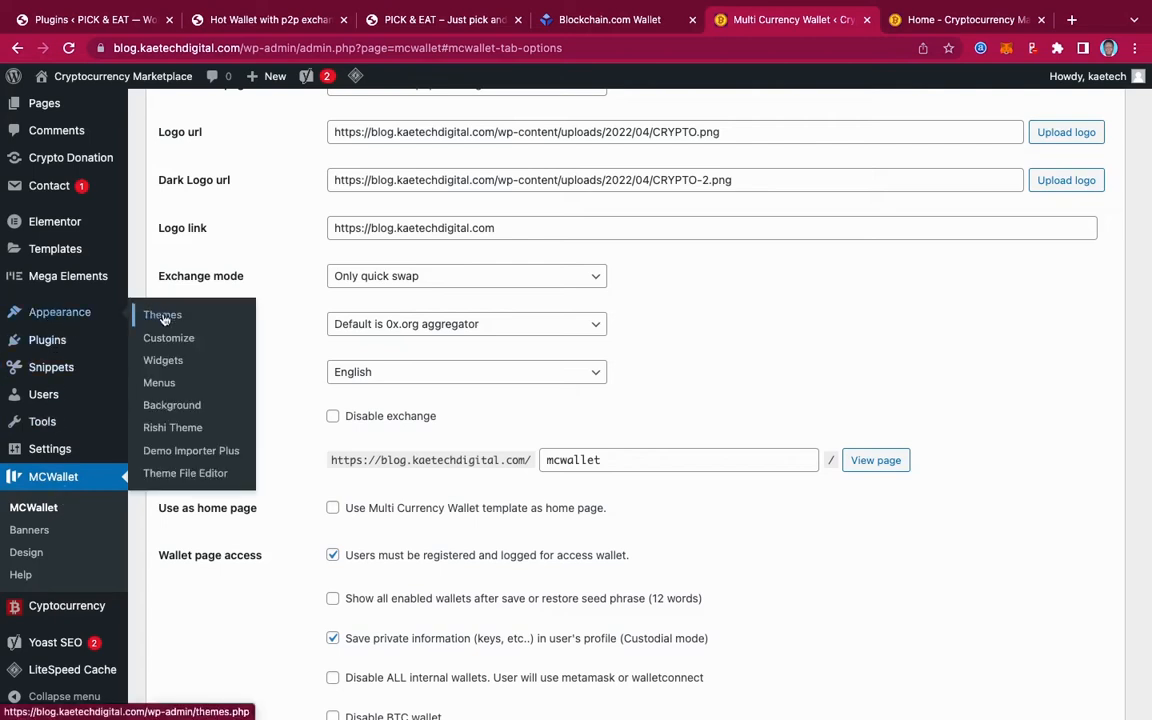
{"action": "left_click", "coordinate": [157, 387]}
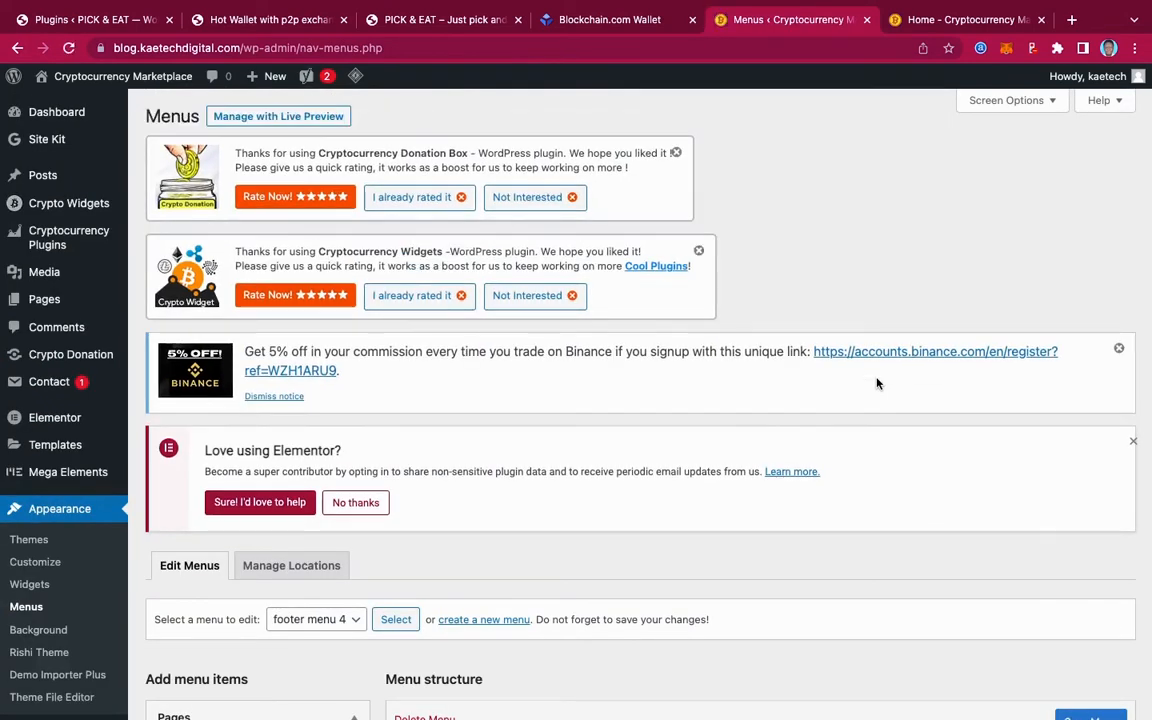
{"action": "scroll", "coordinate": [877, 383], "scroll_direction": "down", "scroll_amount": 5}
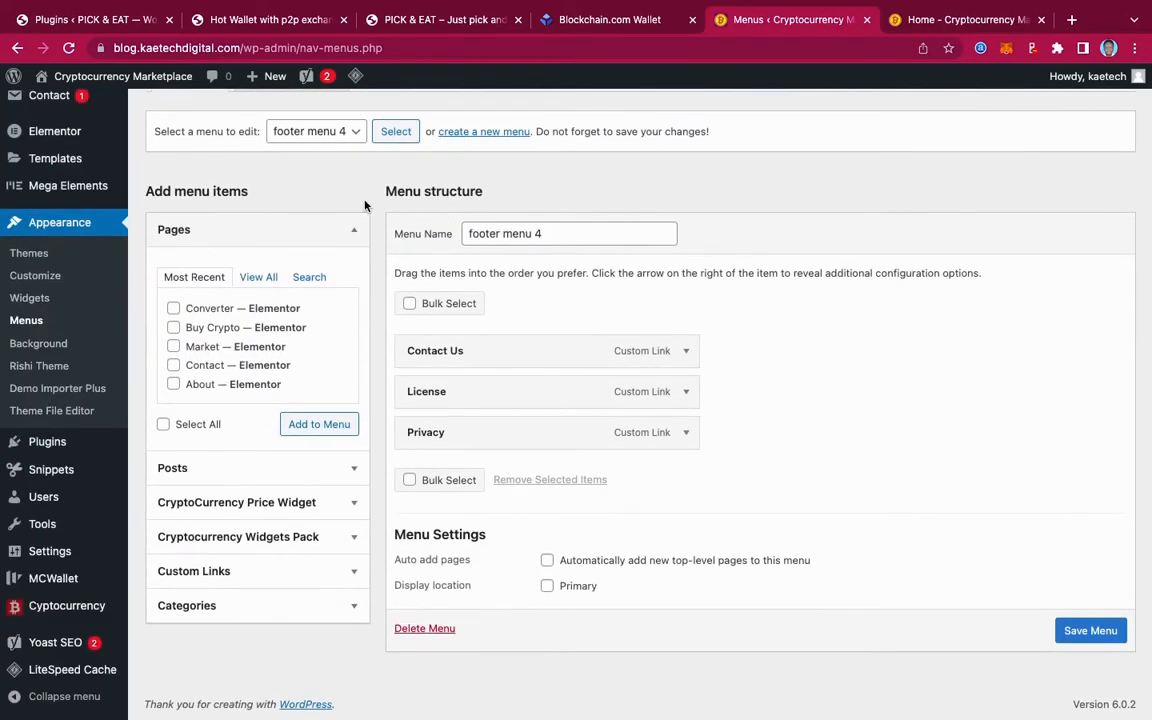
{"action": "left_click", "coordinate": [355, 134]}
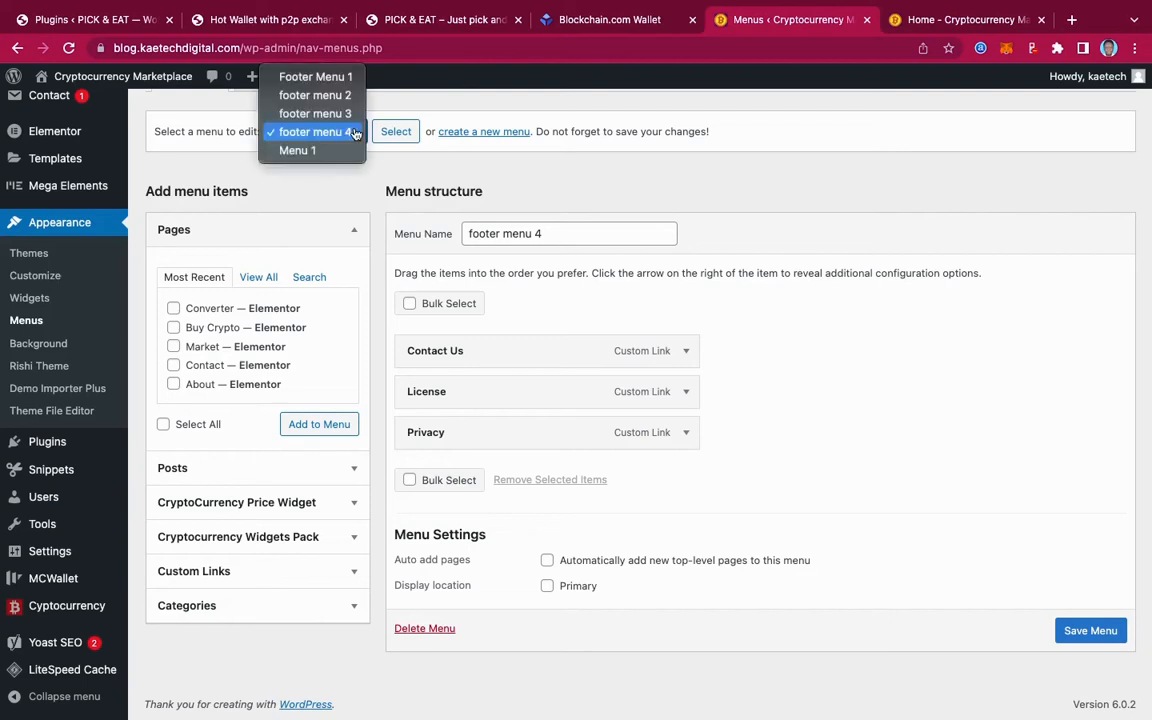
{"action": "left_click", "coordinate": [299, 151]}
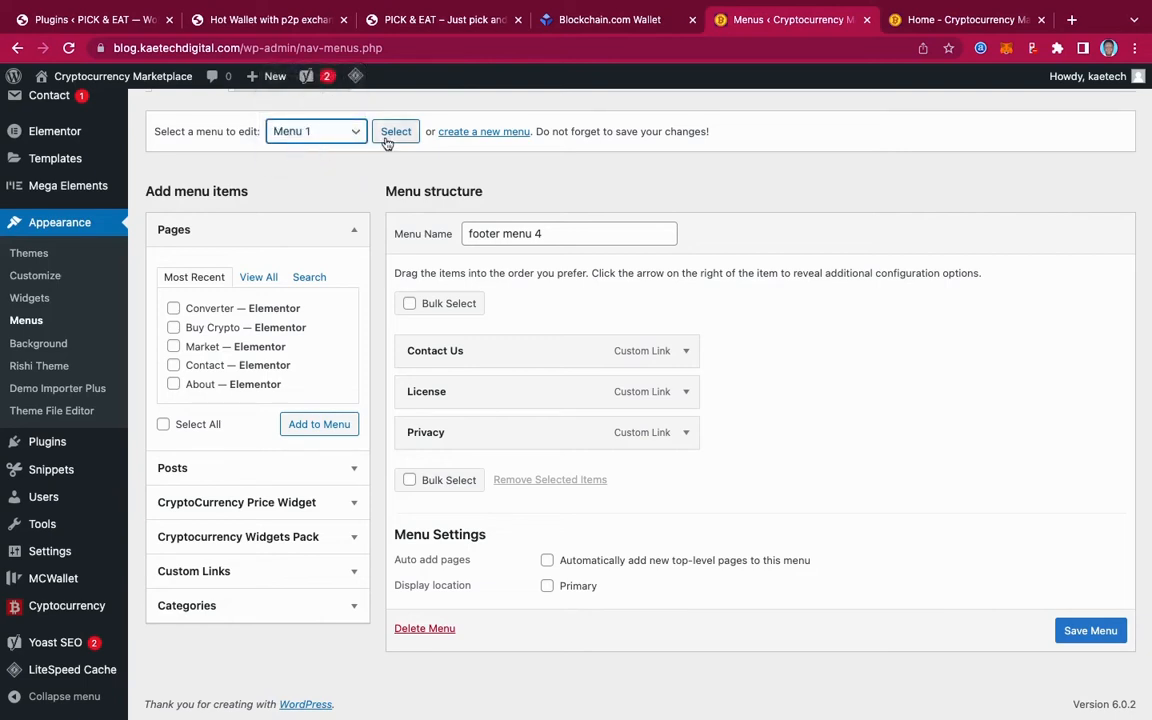
{"action": "left_click", "coordinate": [394, 131]}
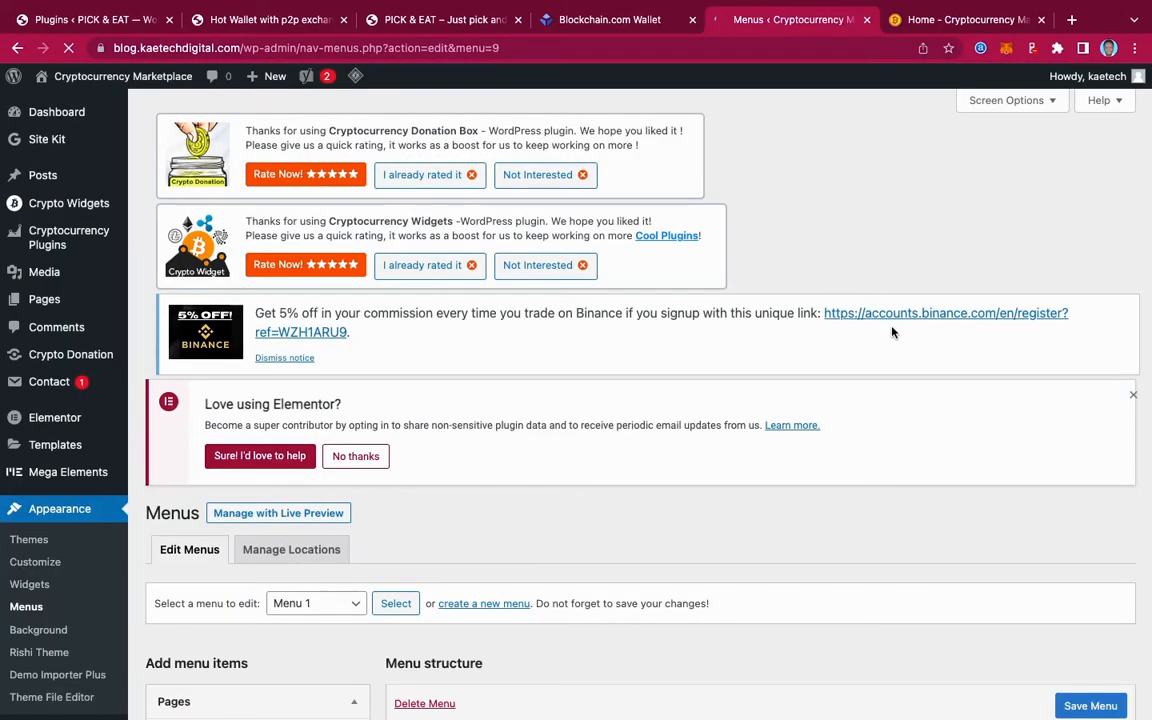
Step: Look through all site pages that can be added to Menu 1 and its current menu structure
{"action": "scroll", "coordinate": [893, 332], "scroll_direction": "down", "scroll_amount": 10}
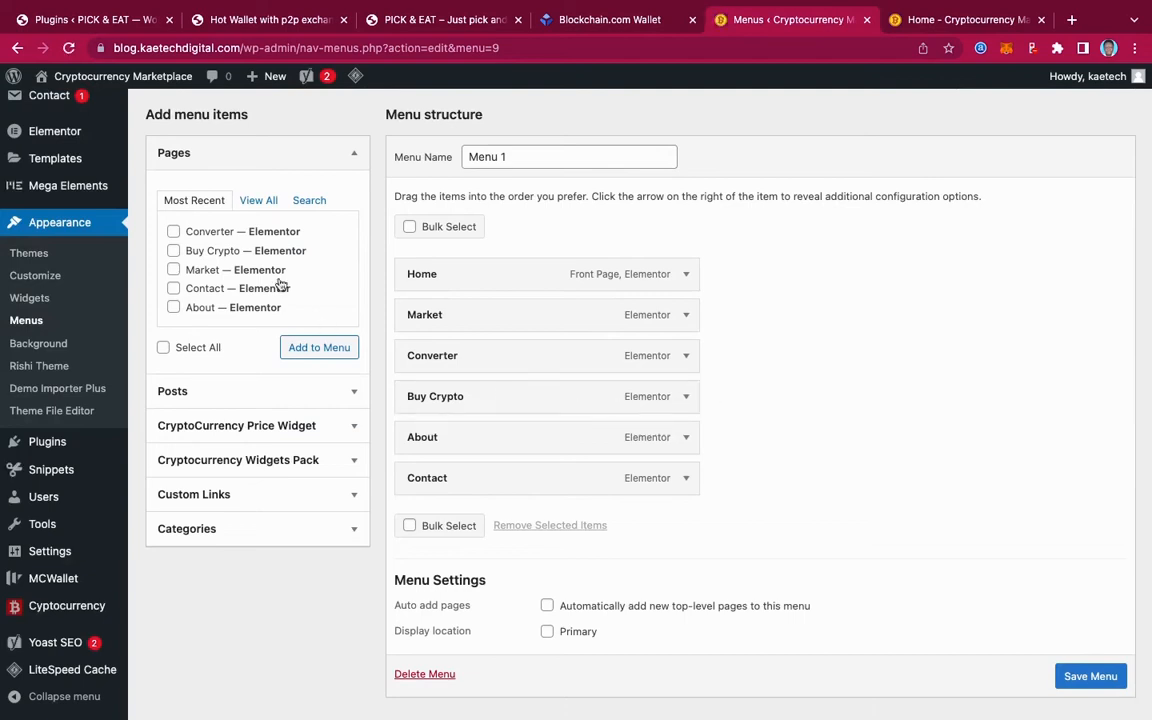
{"action": "left_click", "coordinate": [259, 200]}
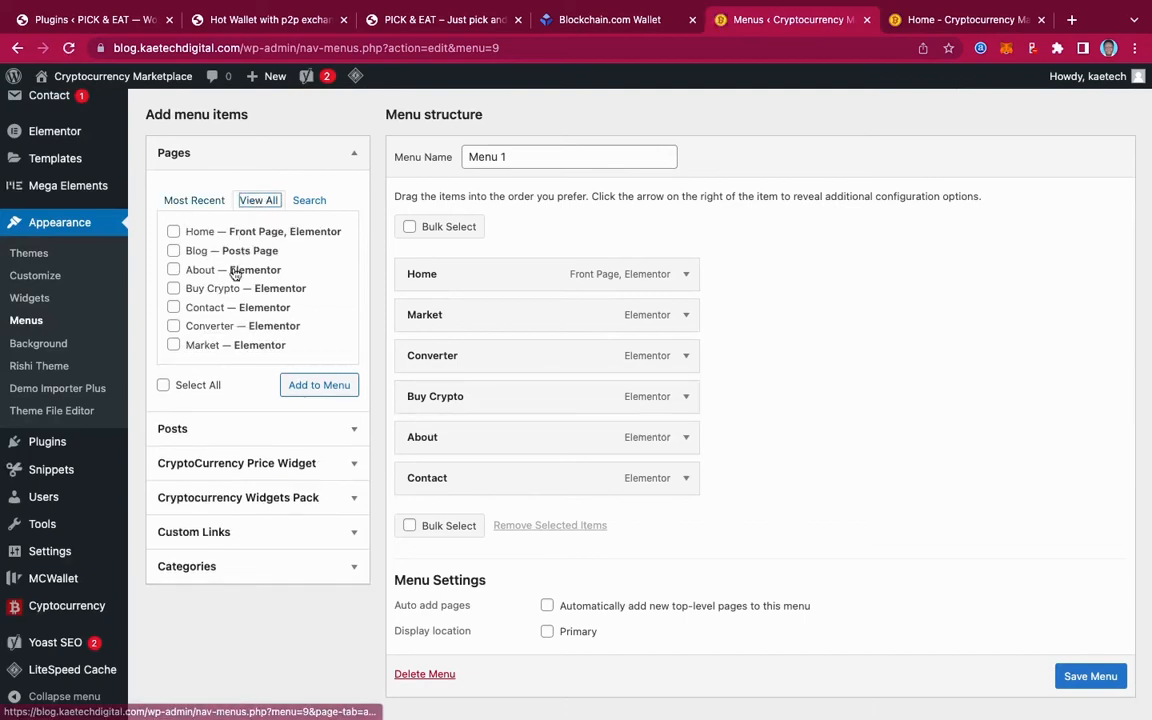
{"action": "scroll", "coordinate": [232, 297], "scroll_direction": "down", "scroll_amount": 2}
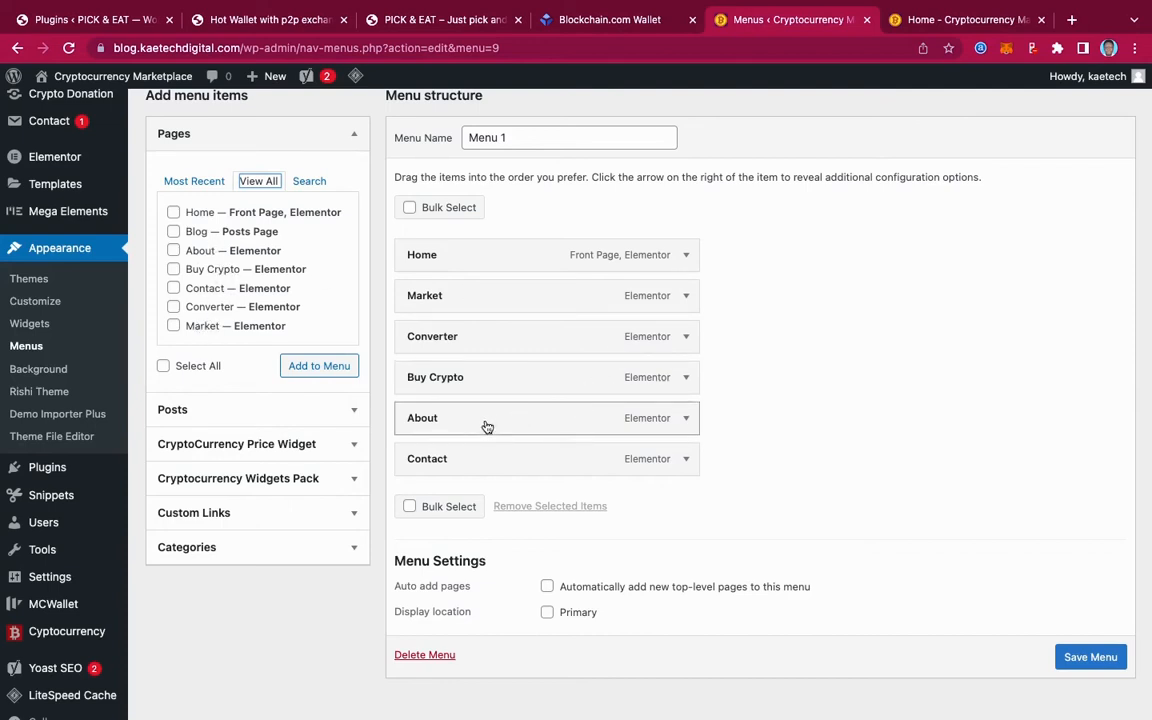
Step: Remove the Buy Crypto item from Menu 1, save the menu, and reload the marketplace home page
{"action": "left_click", "coordinate": [687, 378]}
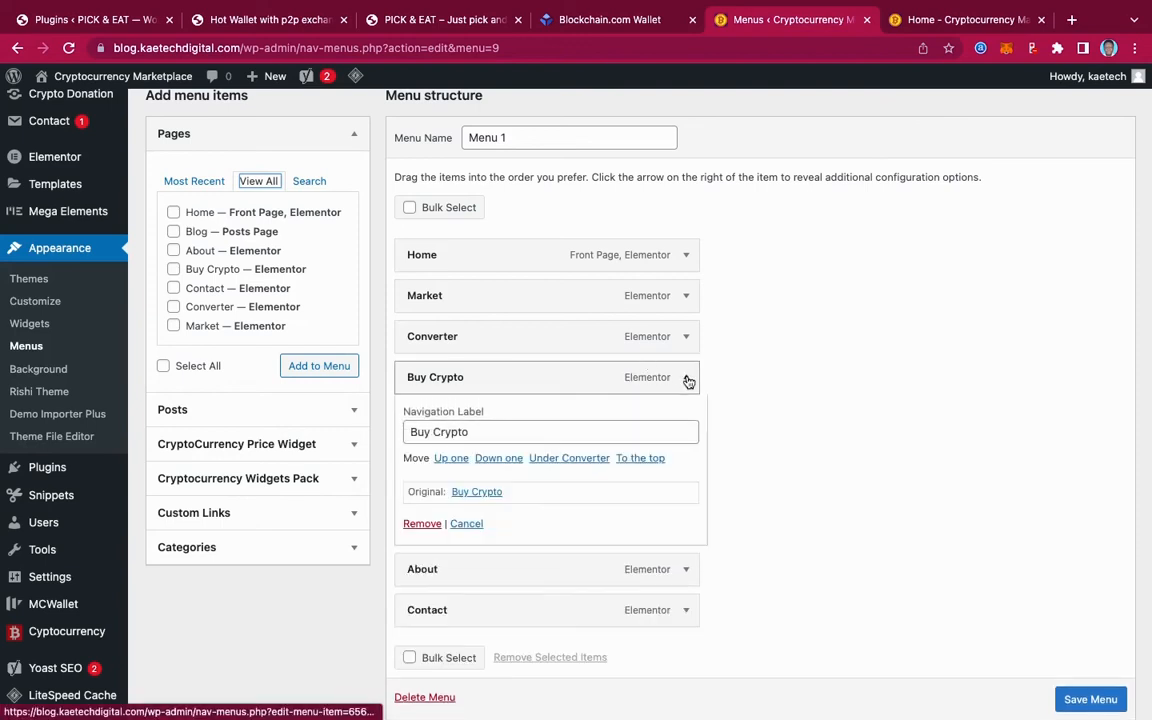
{"action": "left_click", "coordinate": [422, 524]}
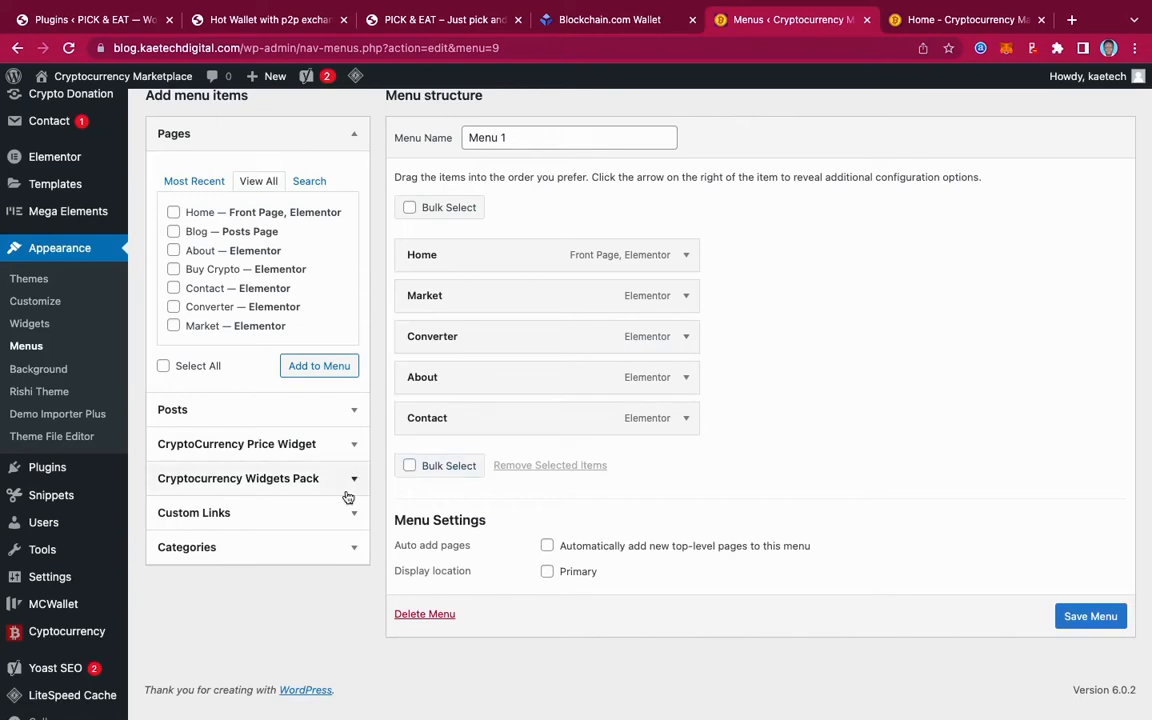
{"action": "left_click", "coordinate": [1095, 616]}
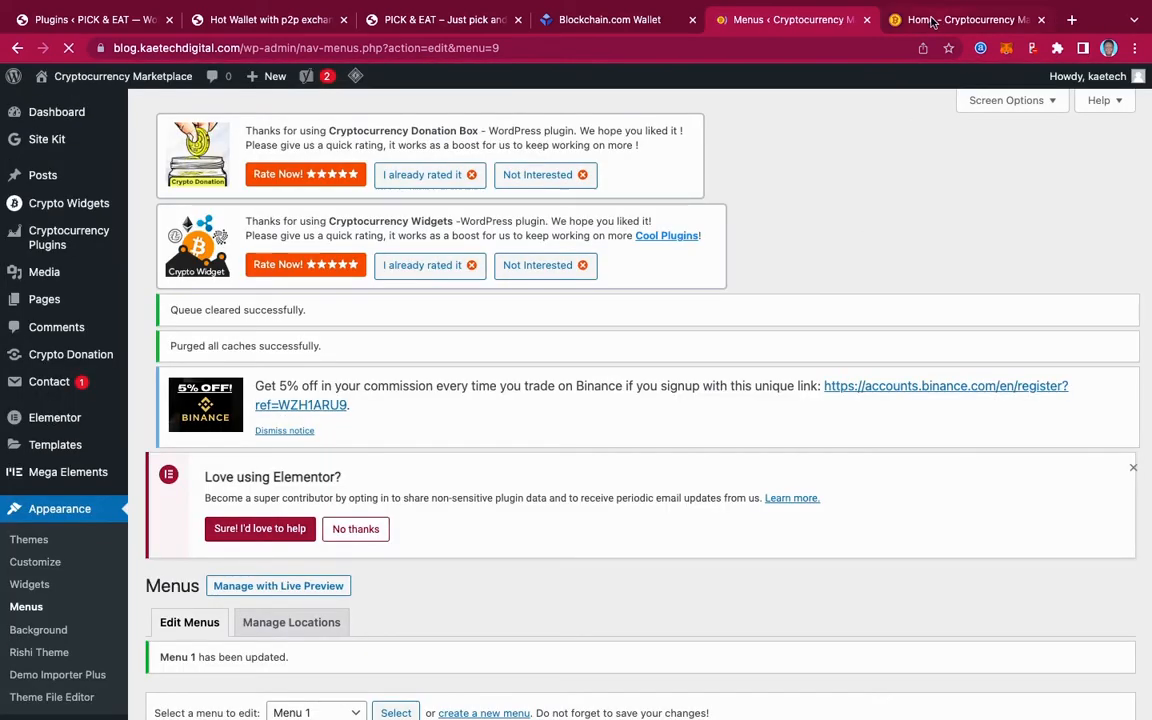
{"action": "left_click", "coordinate": [930, 22]}
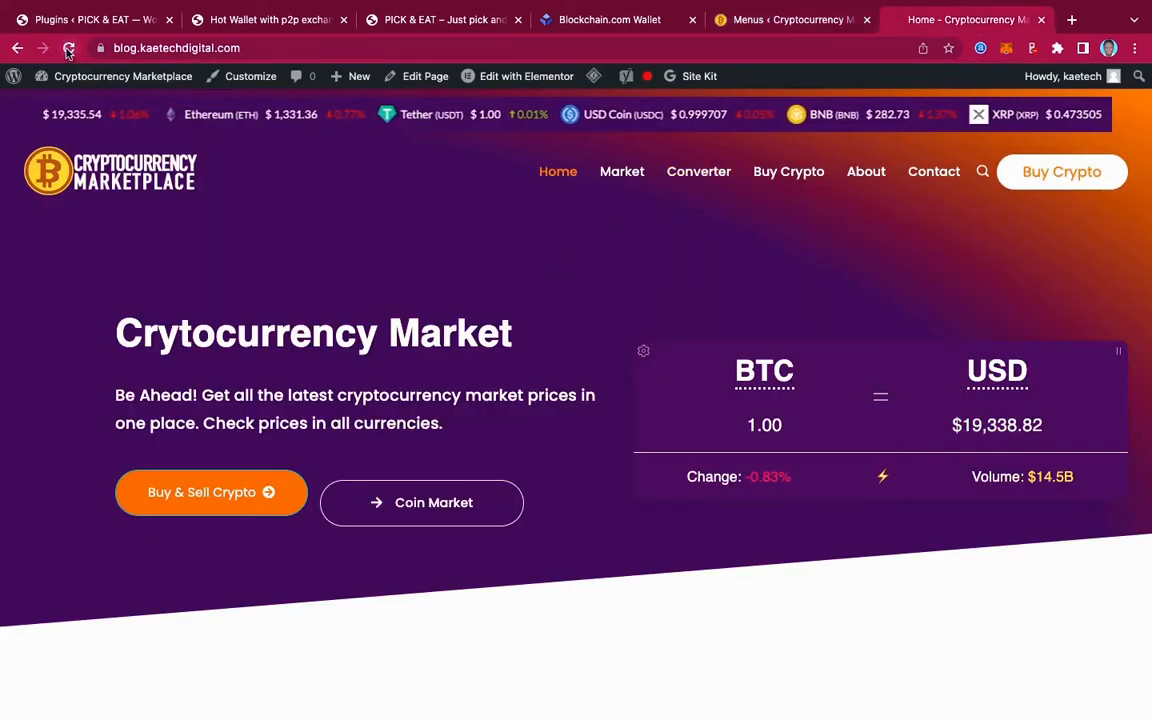
{"action": "left_click", "coordinate": [68, 49]}
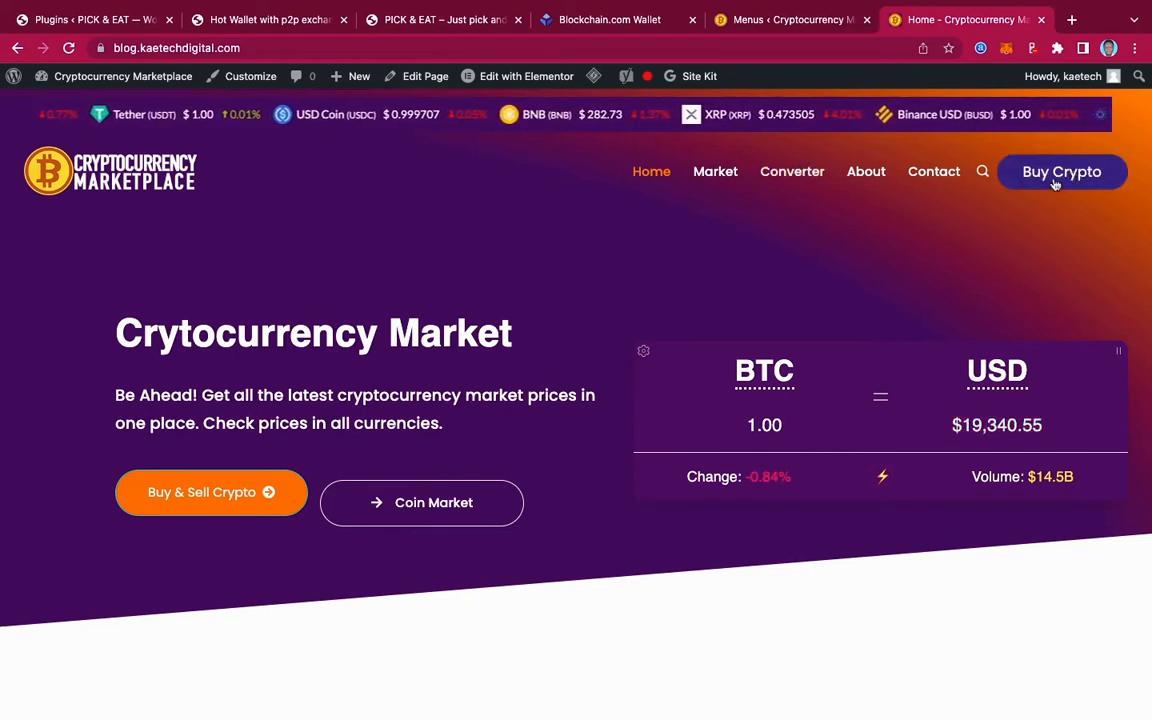
Step: Open the desktop header's button settings in the site customizer and set the button label to Wallet
{"action": "left_click", "coordinate": [251, 78]}
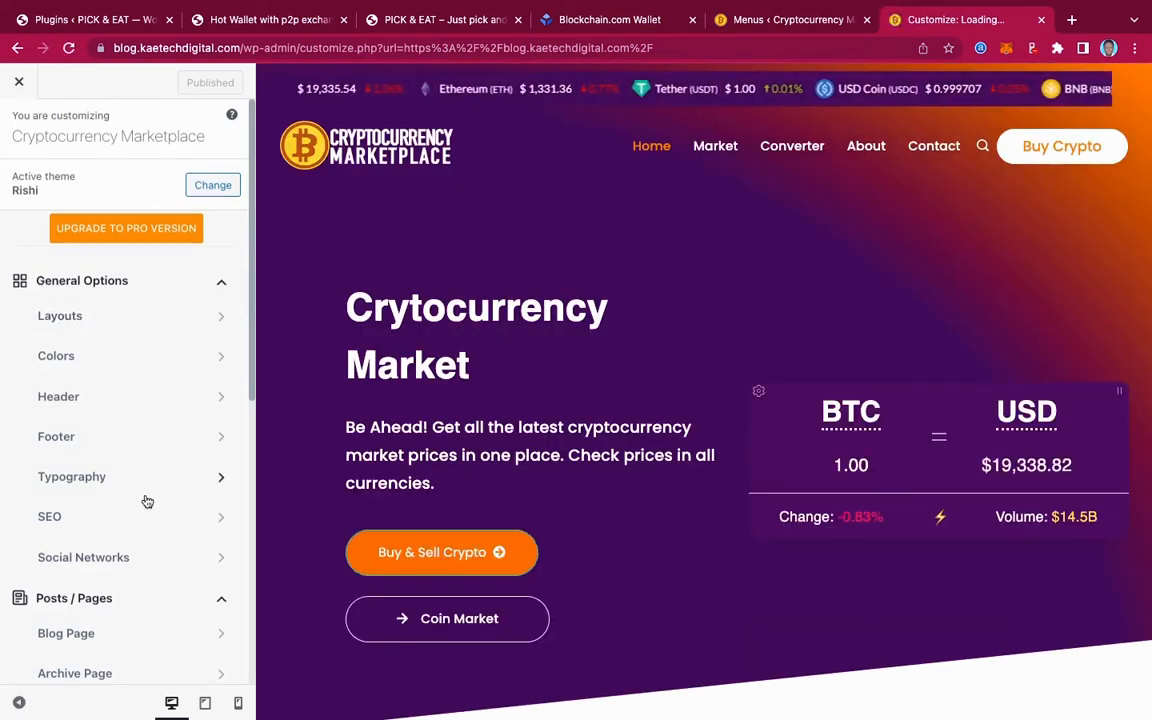
{"action": "scroll", "coordinate": [144, 501], "scroll_direction": "down", "scroll_amount": 1}
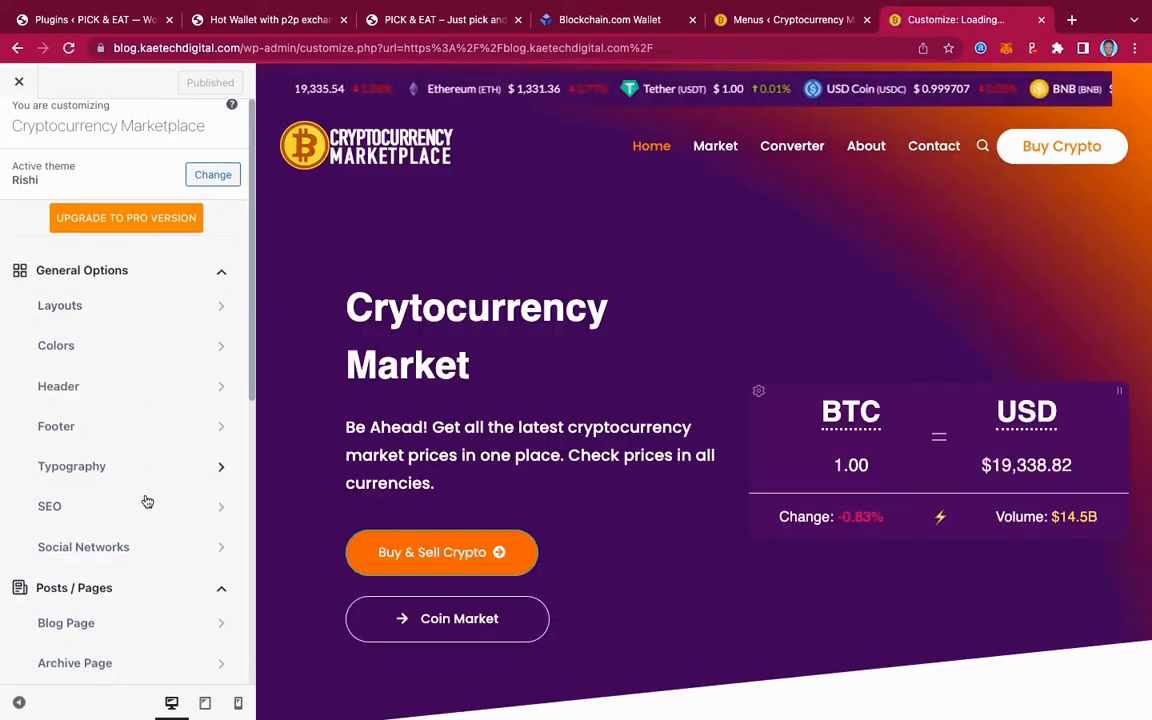
{"action": "left_click", "coordinate": [156, 395]}
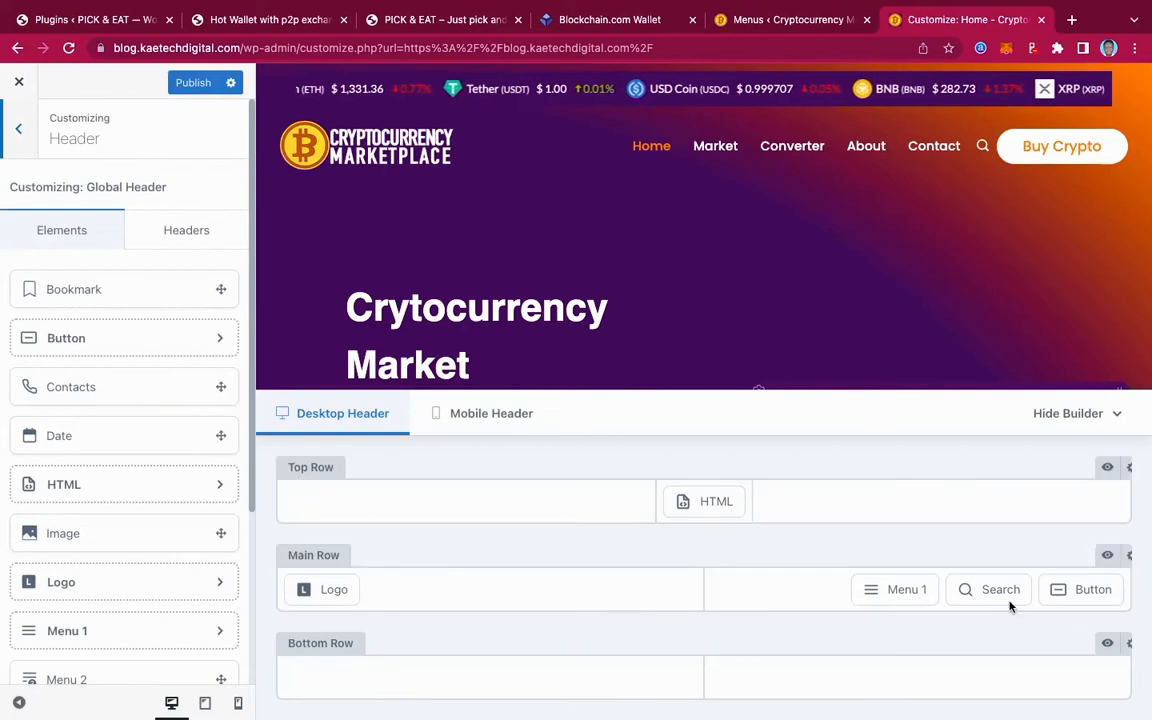
{"action": "mouse_move", "coordinate": [1090, 591]}
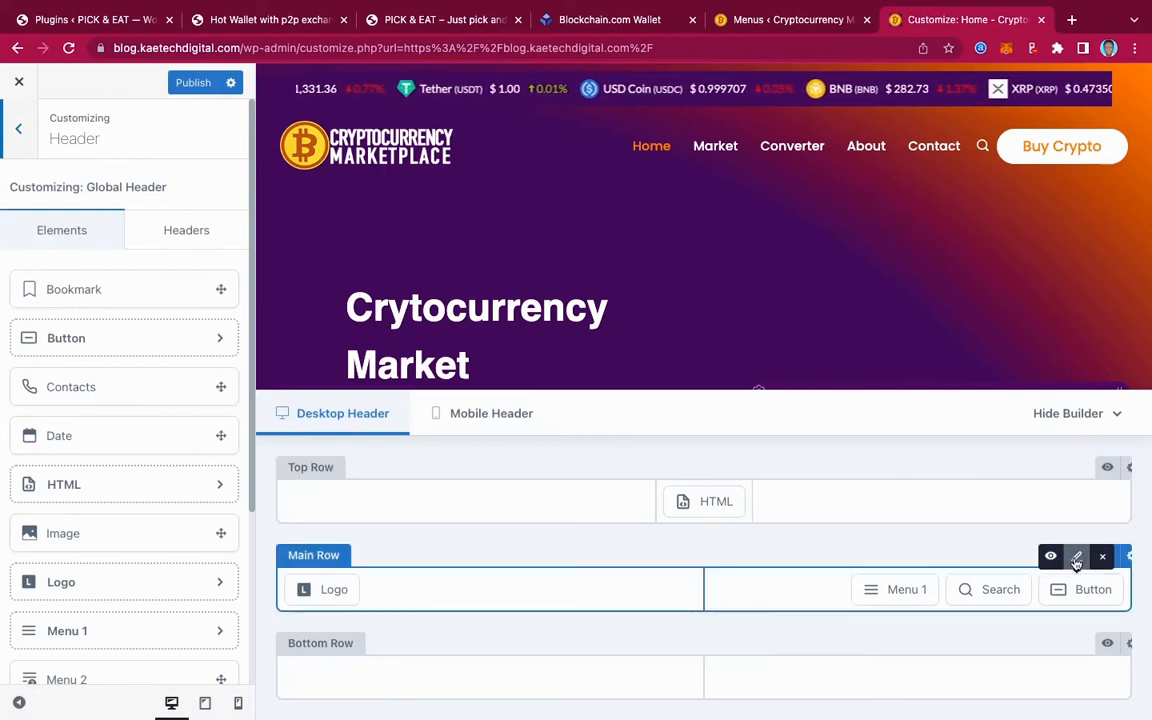
{"action": "left_click", "coordinate": [1076, 561]}
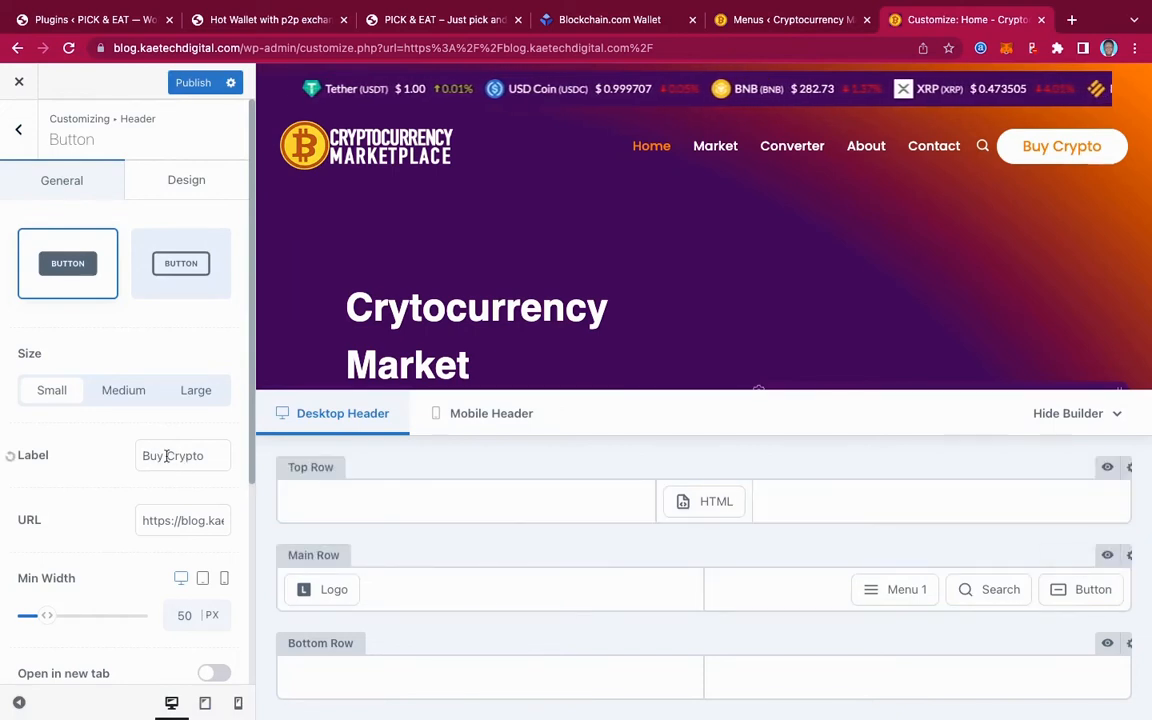
{"action": "left_click_drag", "start_coordinate": [207, 456], "coordinate": [116, 459]}
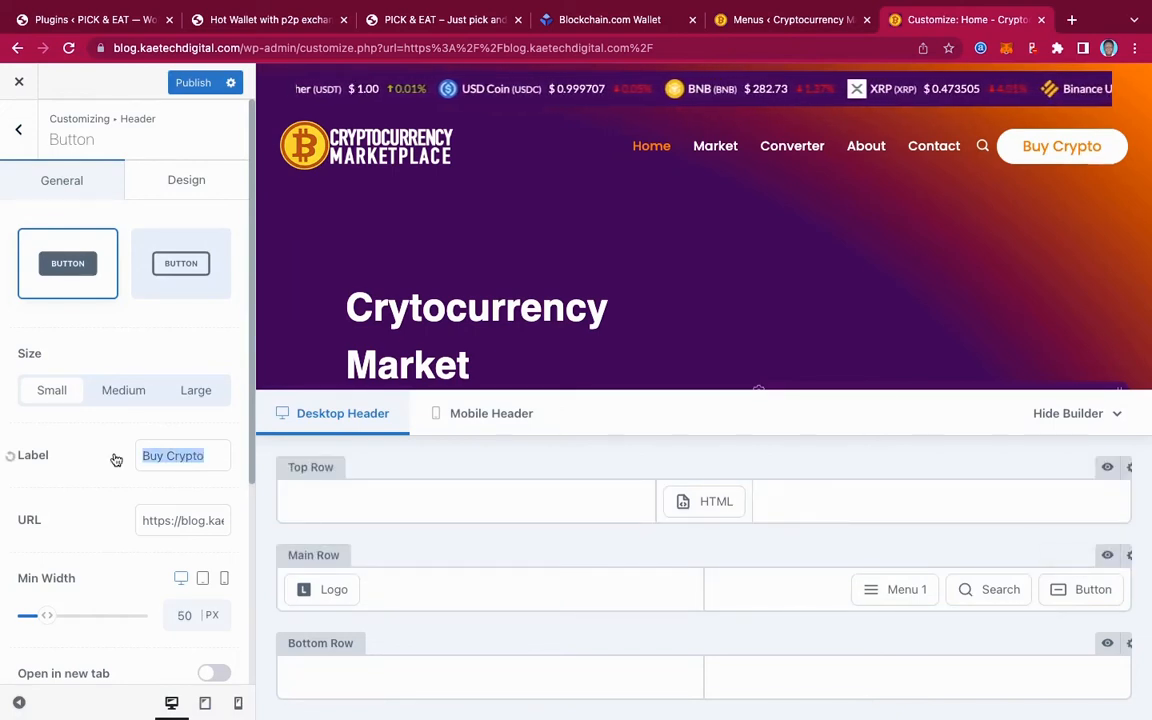
{"action": "type", "text": "W"}
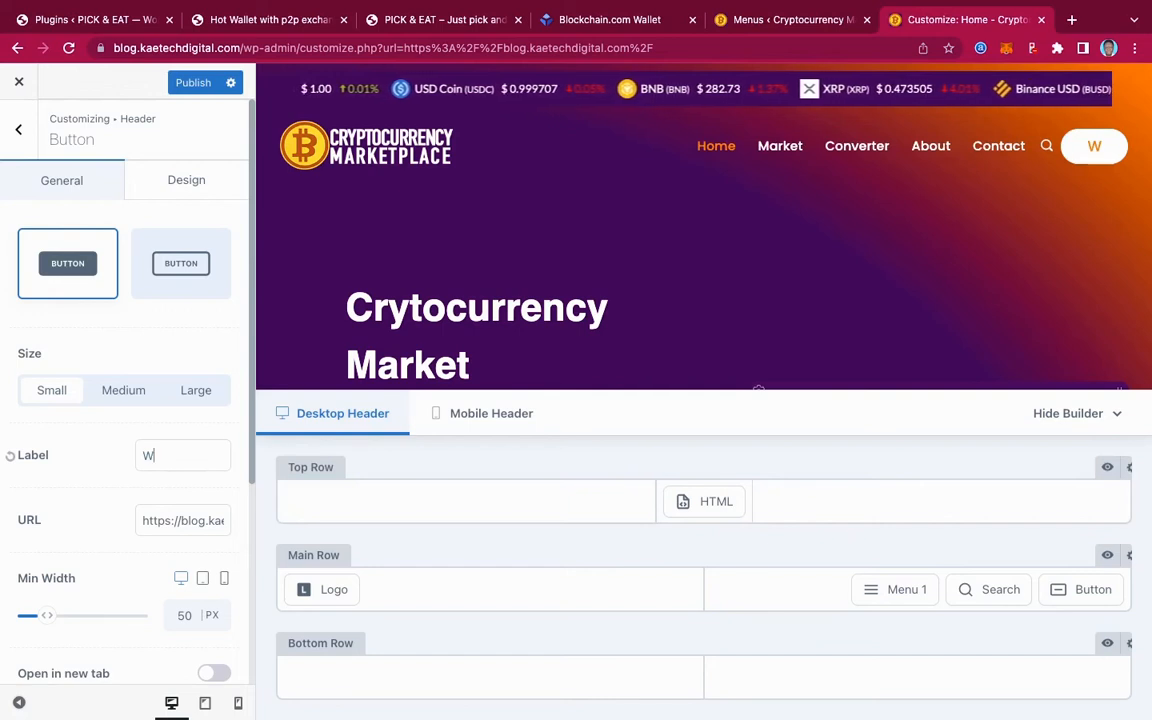
{"action": "type", "text": "allet"}
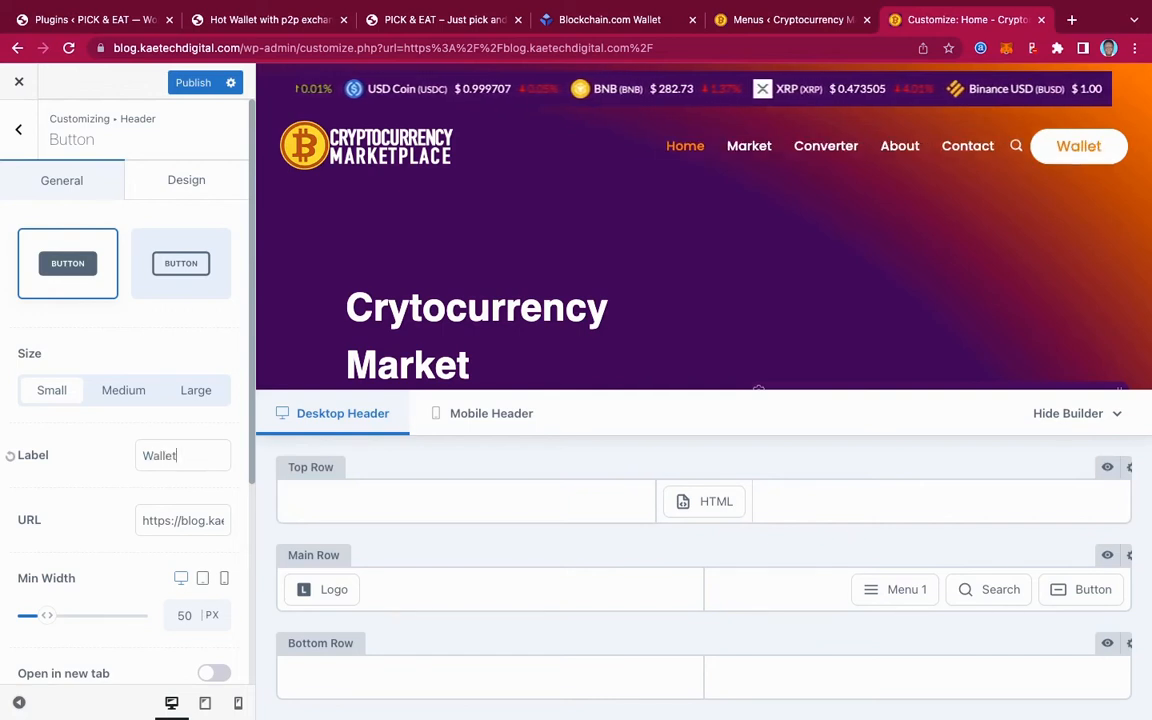
Step: Replace the header button's URL with the copied mcwallet page address, publish the change and close the customizer
{"action": "triple_click", "coordinate": [174, 527]}
{"action": "key", "text": "ctrl+v"}
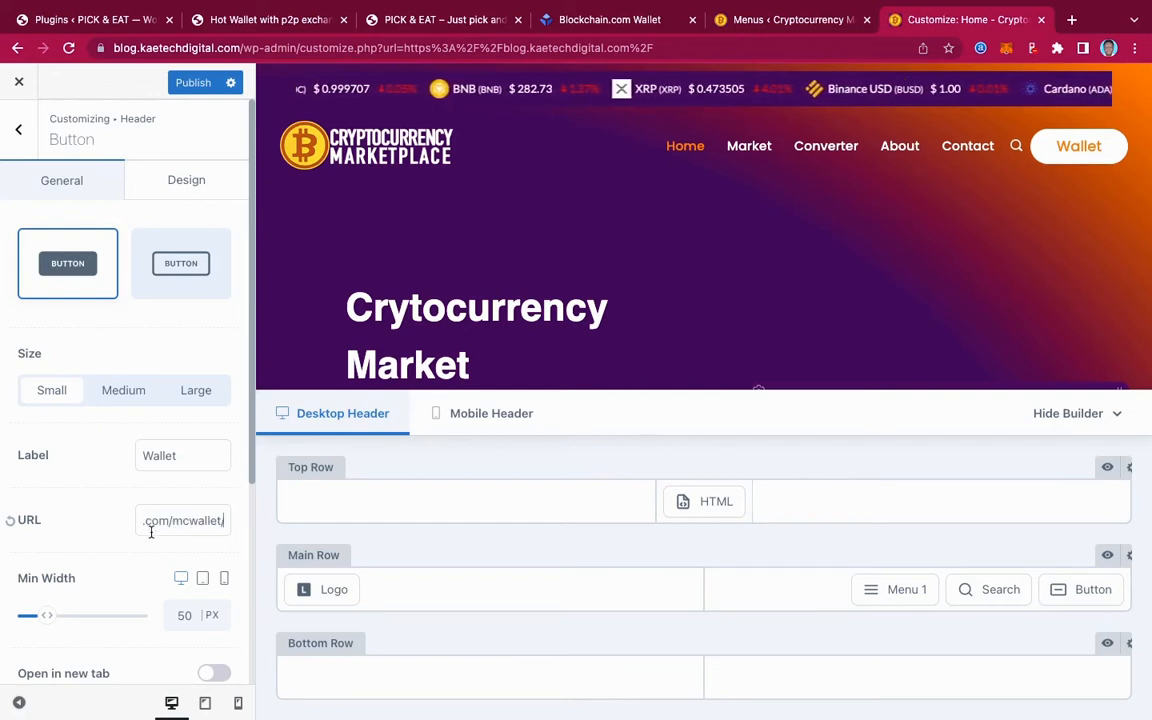
{"action": "left_click", "coordinate": [189, 86]}
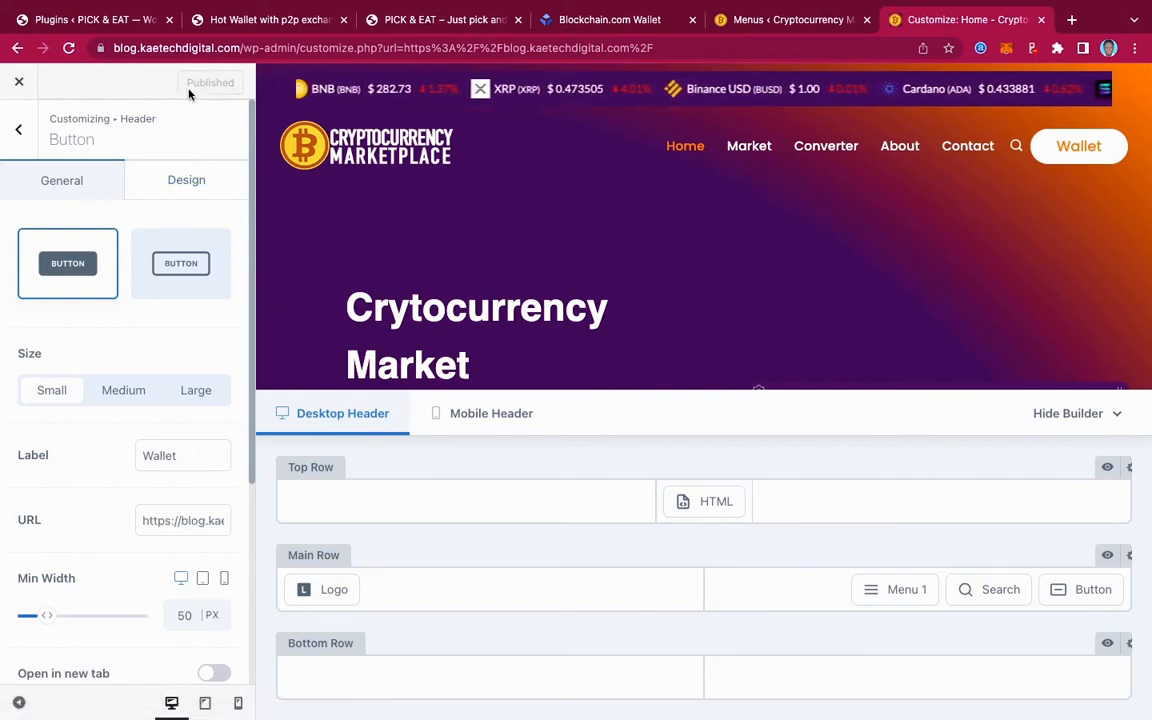
{"action": "left_click", "coordinate": [21, 86]}
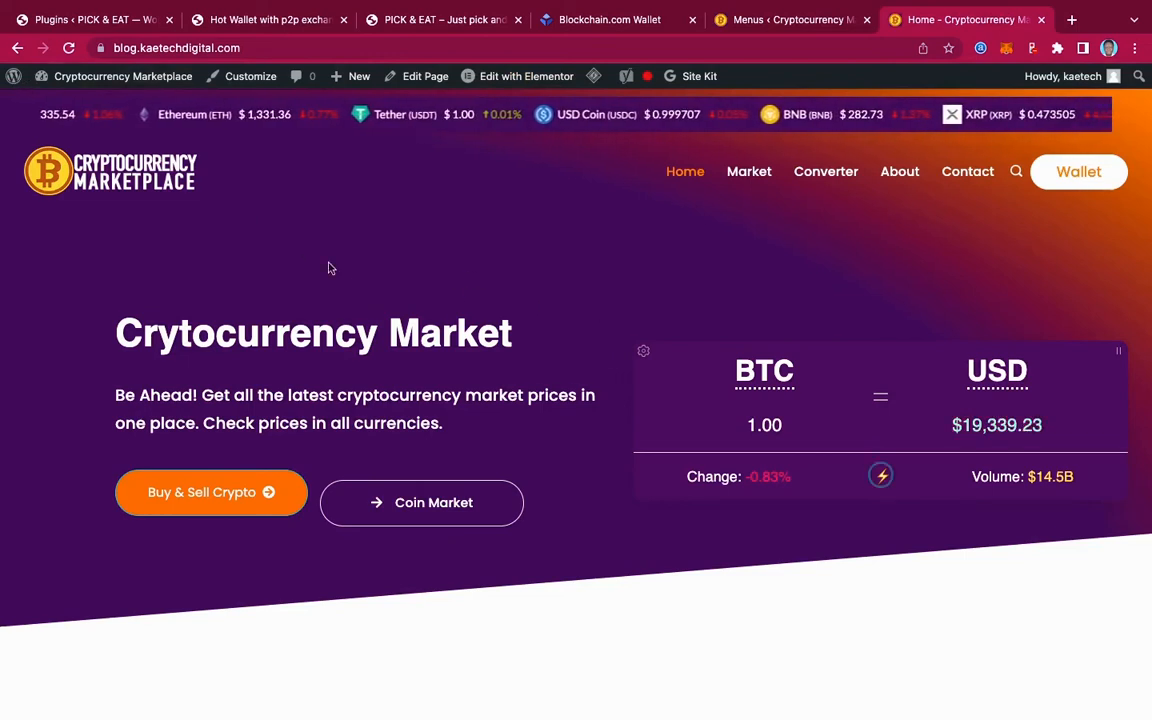
Step: Reopen the header customizer, open the button settings of the mobile header's Offcanvas area, and set its URL to the copied mcwallet page address
{"action": "left_click", "coordinate": [242, 79]}
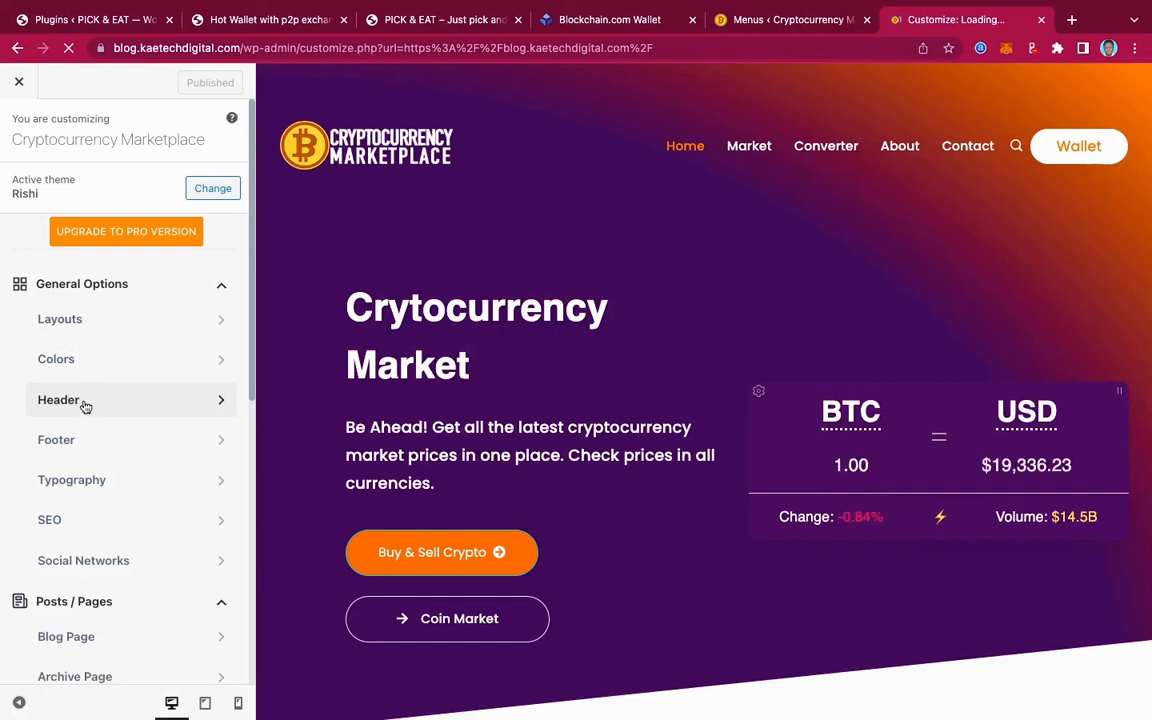
{"action": "left_click", "coordinate": [85, 401]}
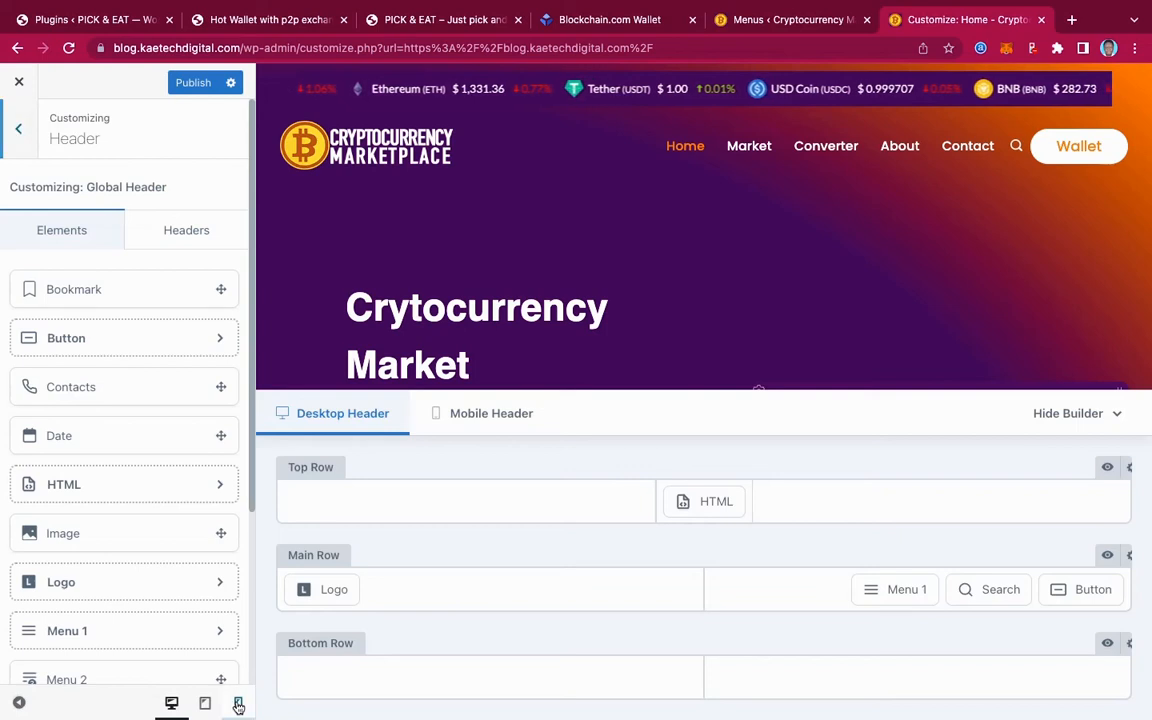
{"action": "left_click", "coordinate": [238, 704]}
{"action": "mouse_move", "coordinate": [375, 545]}
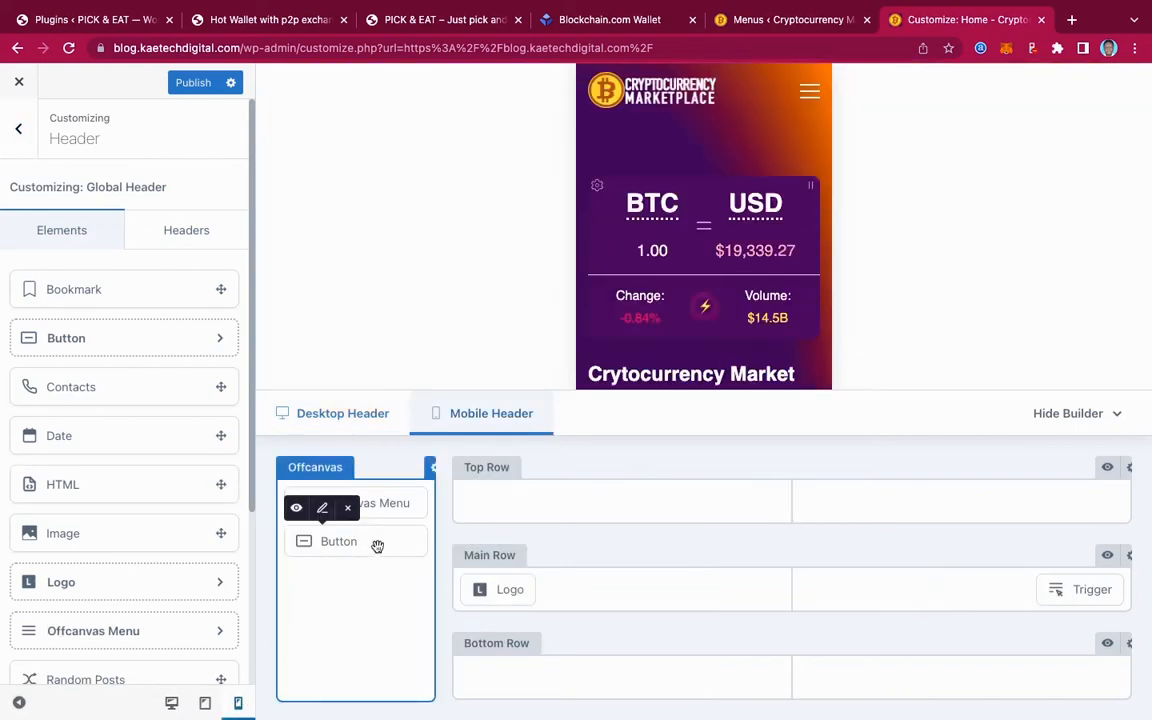
{"action": "left_click", "coordinate": [322, 510]}
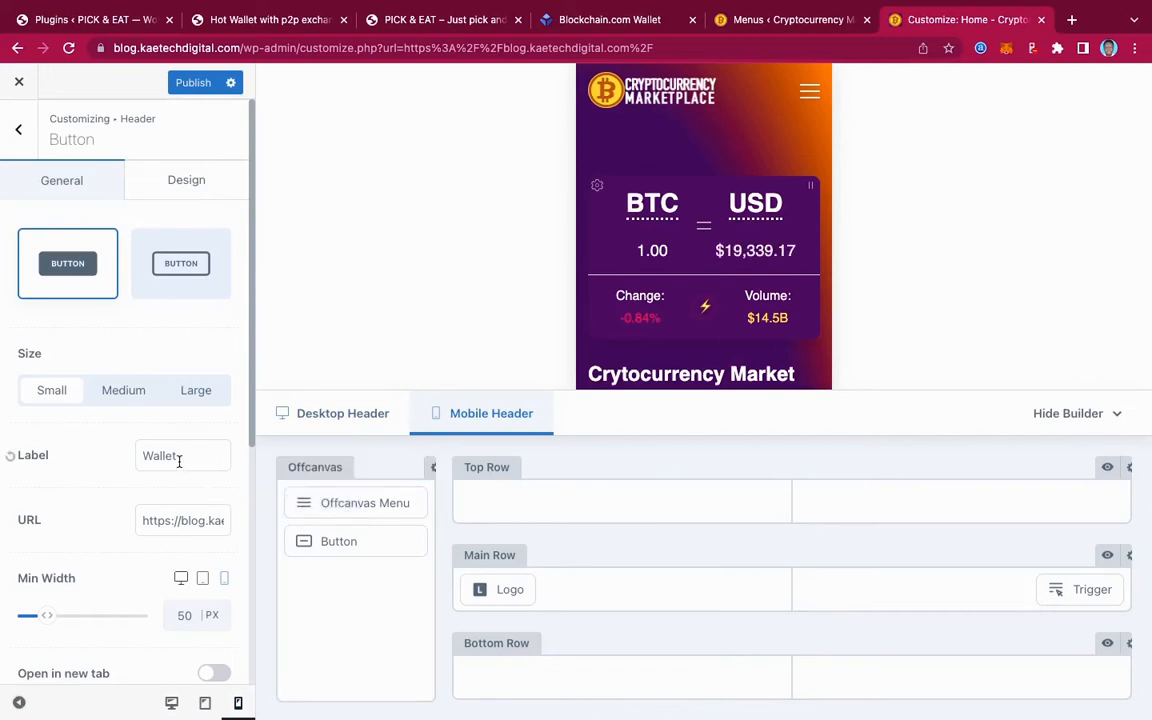
{"action": "triple_click", "coordinate": [185, 521]}
{"action": "key", "text": "super+v"}
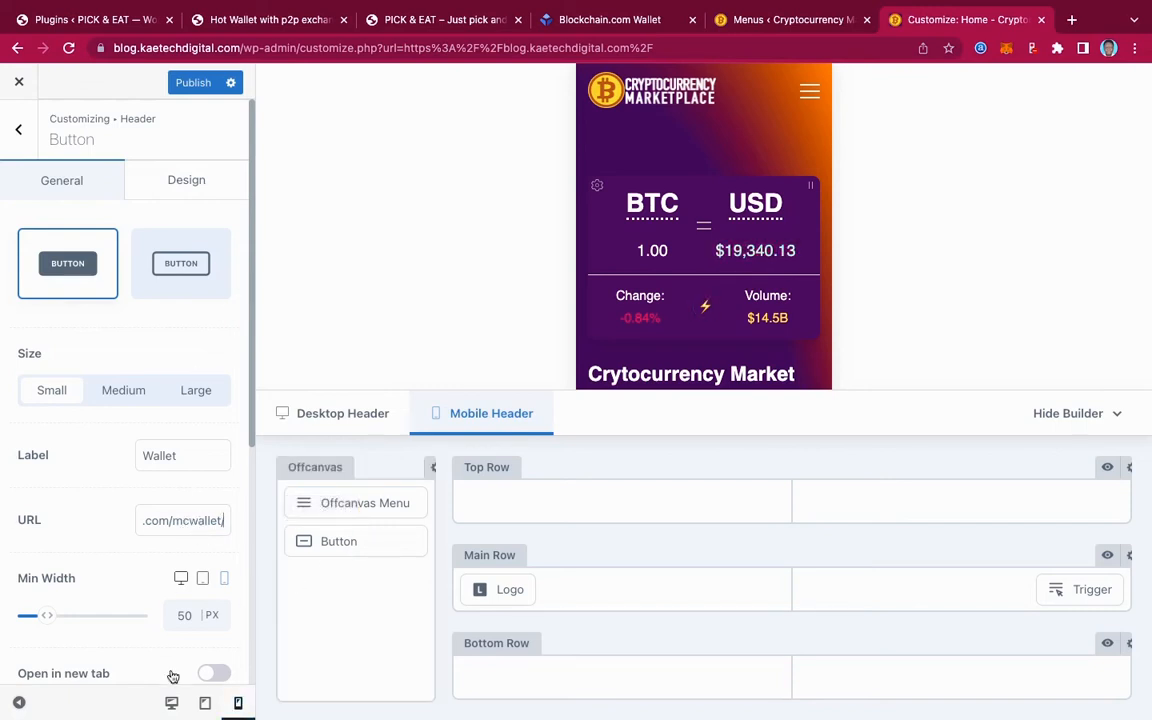
Step: Check the off-canvas menu in the tablet preview, publish the header changes and close the customizer
{"action": "left_click", "coordinate": [207, 704]}
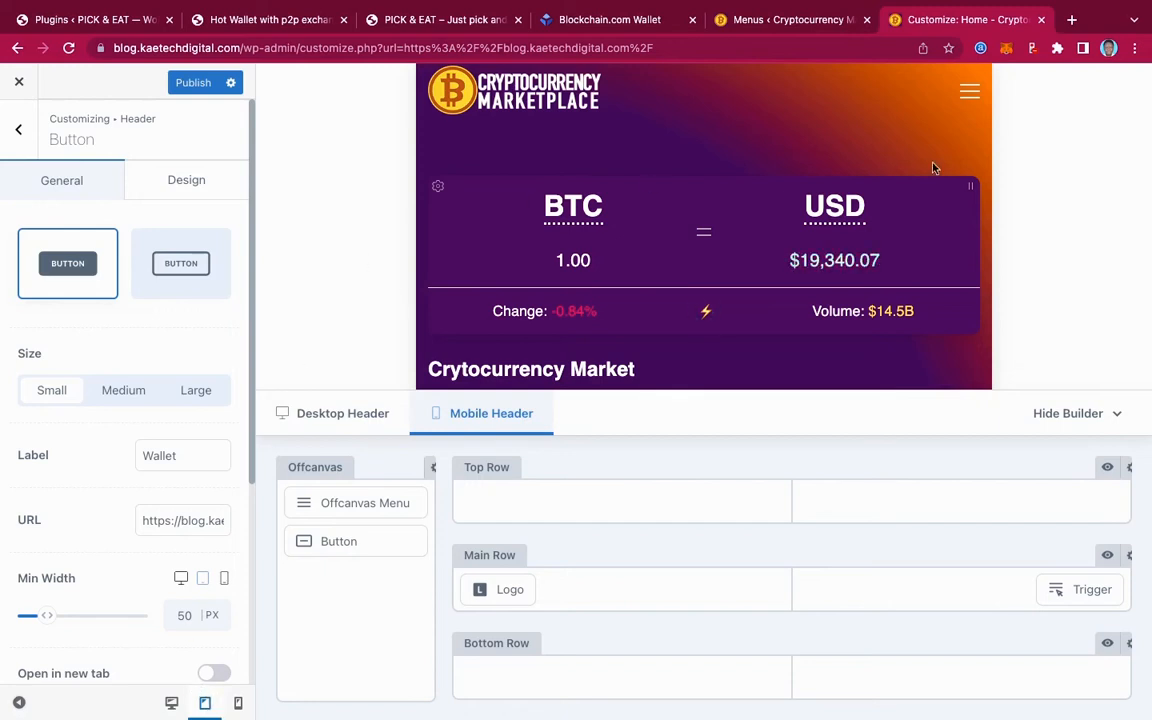
{"action": "left_click", "coordinate": [969, 93]}
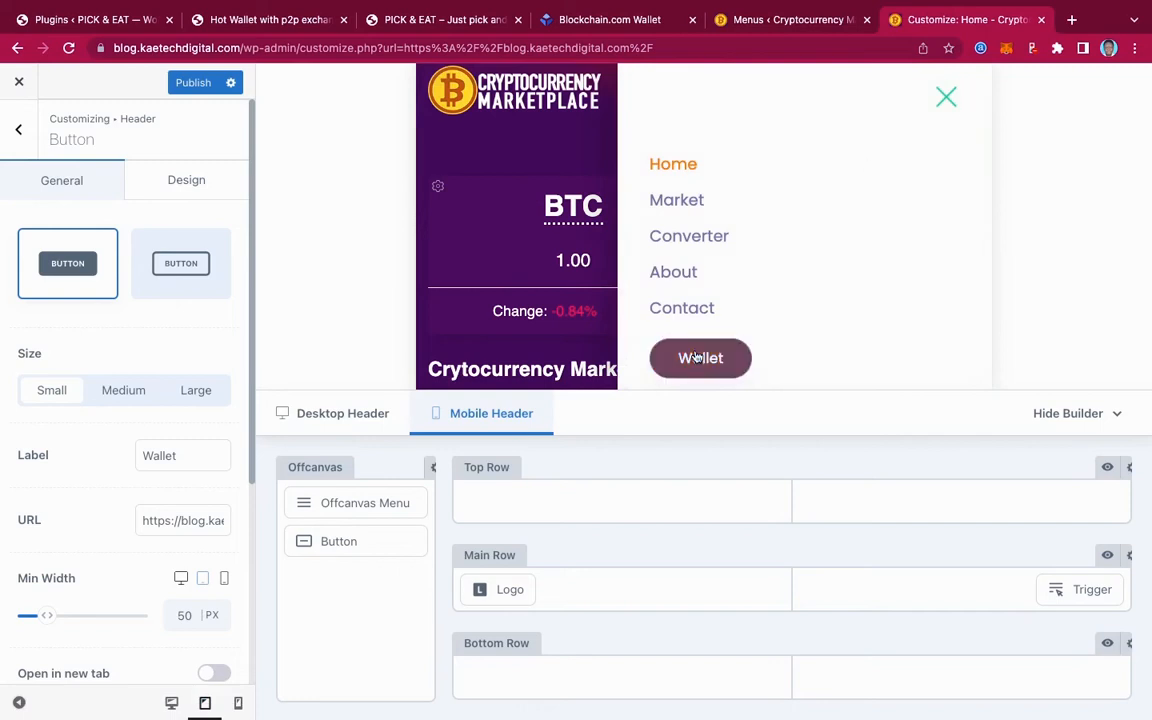
{"action": "left_click", "coordinate": [942, 96]}
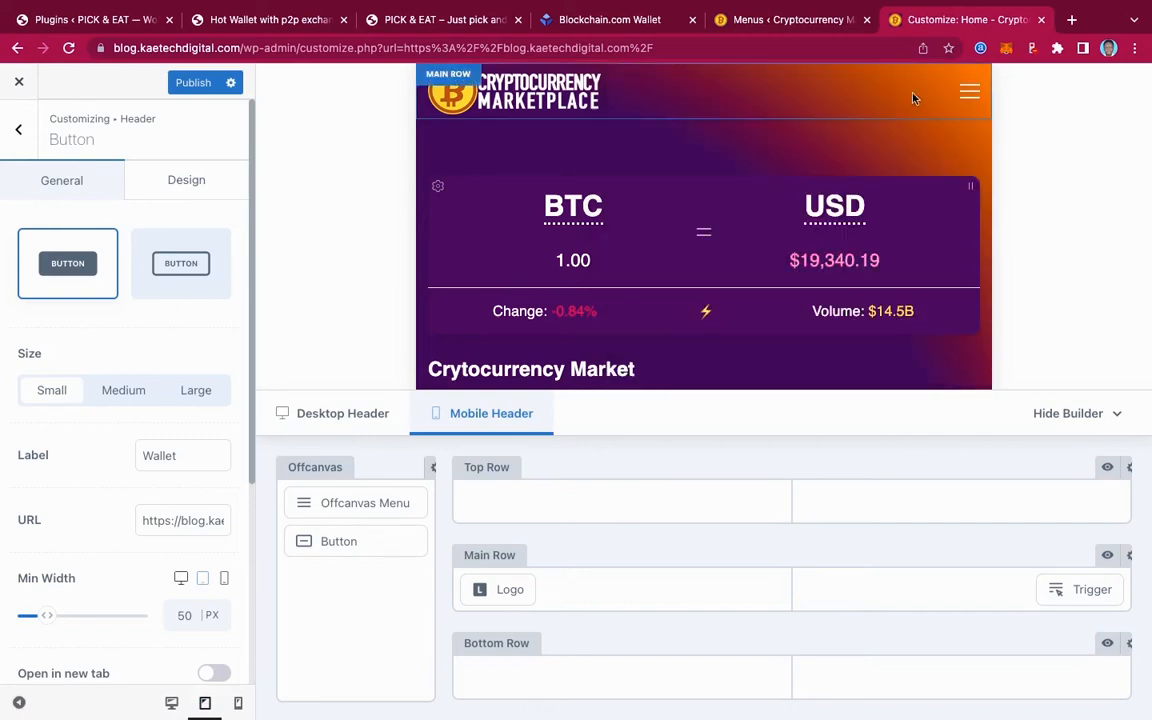
{"action": "left_click", "coordinate": [188, 83]}
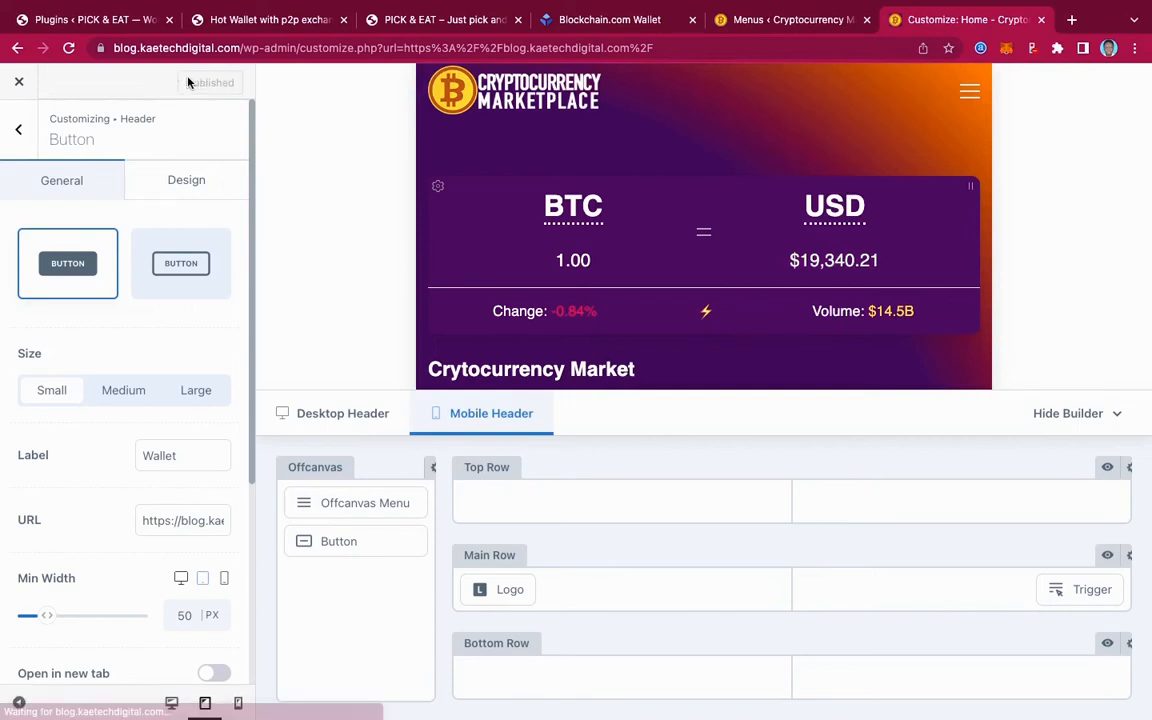
{"action": "left_click", "coordinate": [18, 82]}
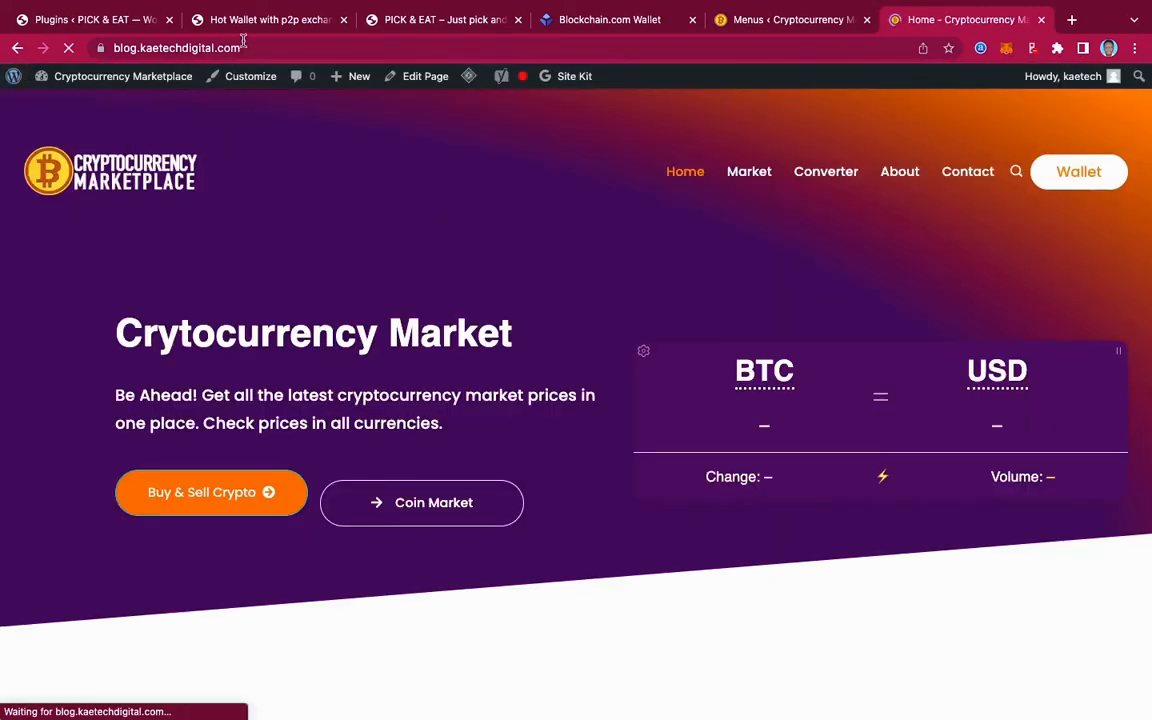
Step: Open the marketplace home page in the Incognito window, follow its Wallet button as a logged-out visitor, and open the registration page
{"action": "left_click", "coordinate": [249, 46]}
{"action": "key", "text": "super+c"}
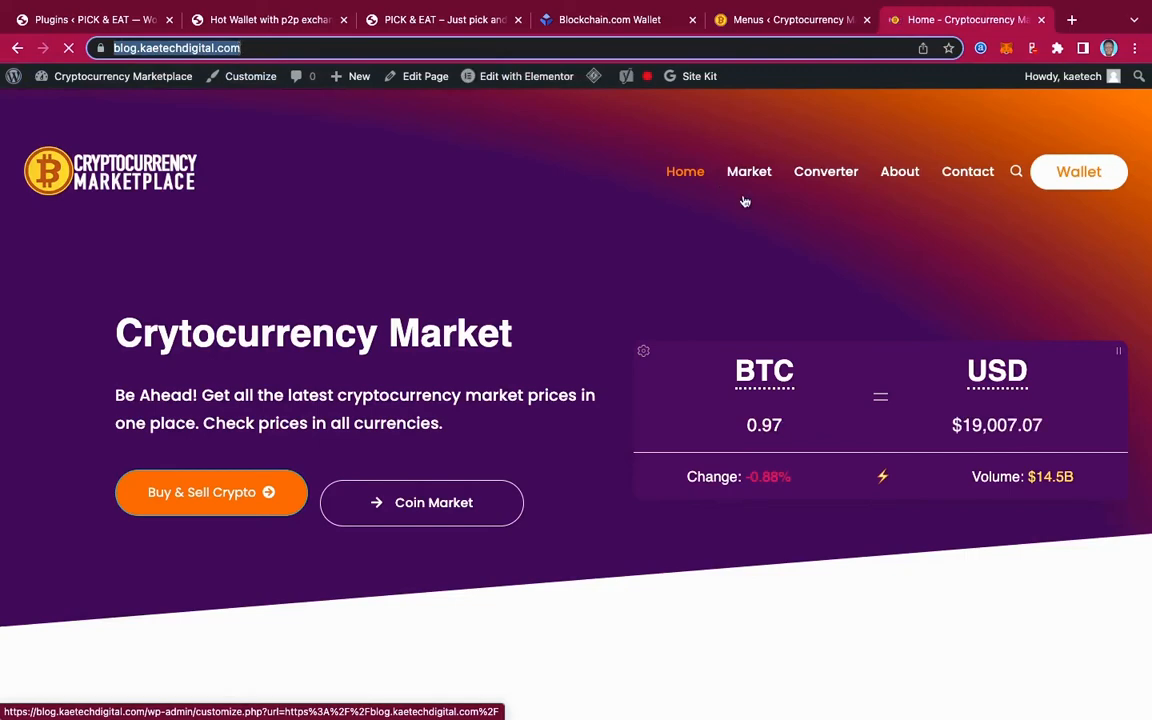
{"action": "key", "text": "ctrl+Right"}
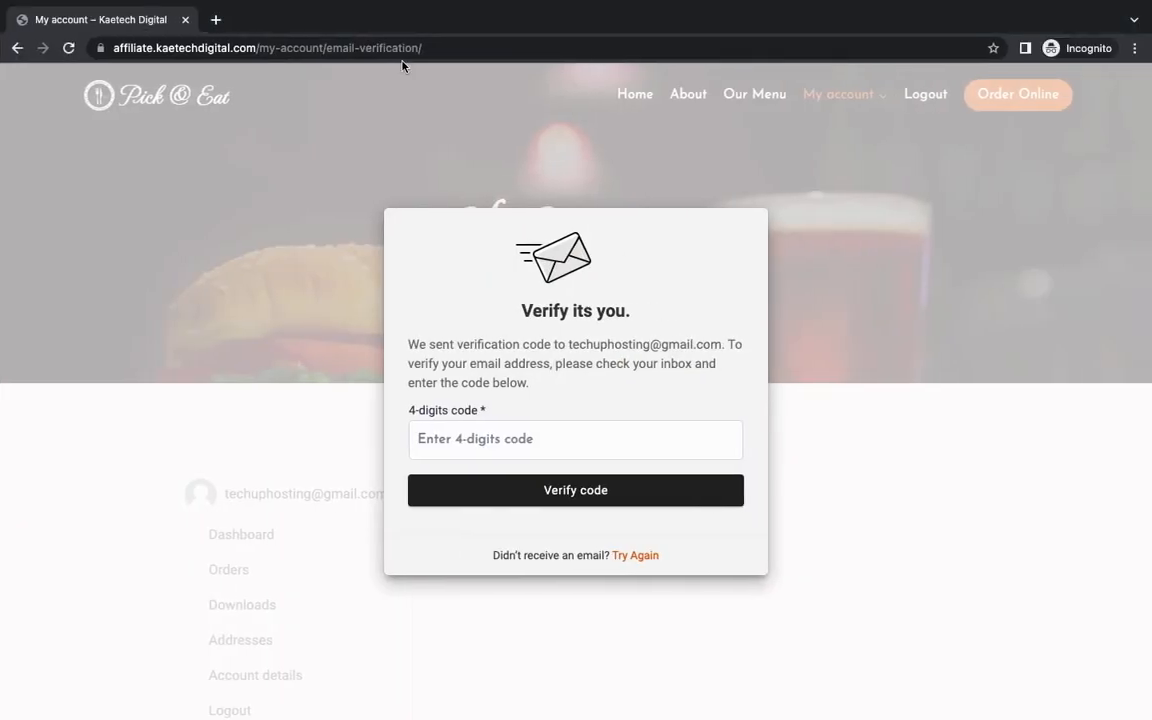
{"action": "left_click", "coordinate": [429, 51]}
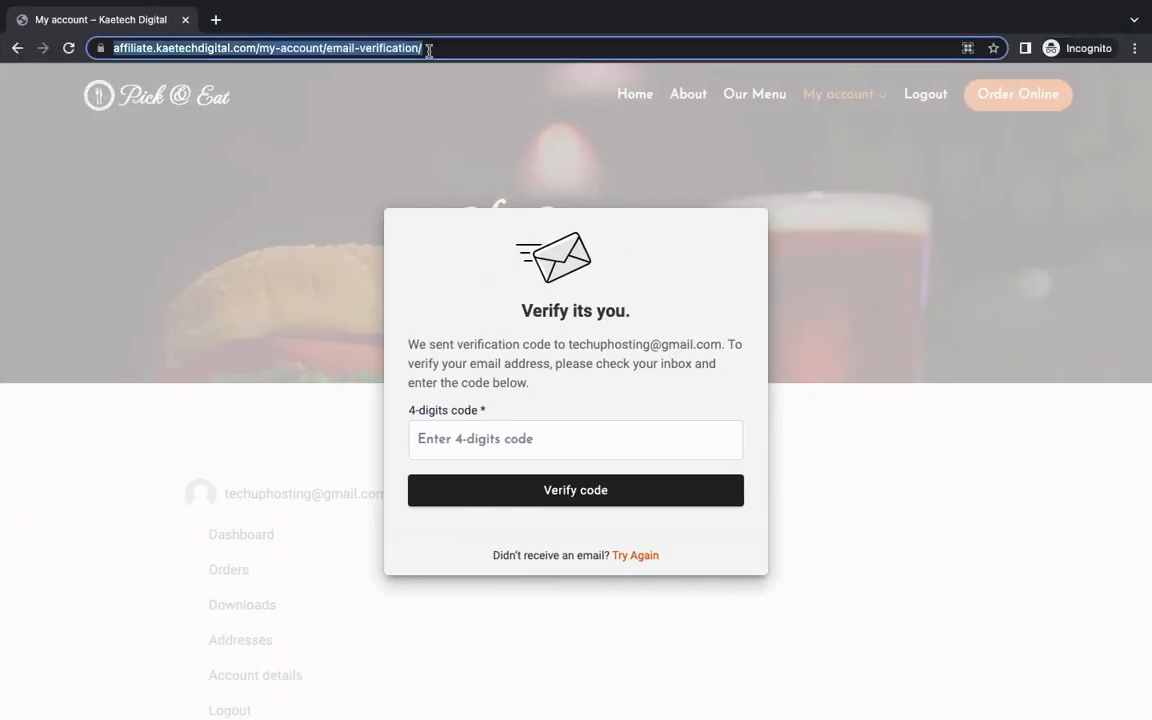
{"action": "key", "text": "super+v"}
{"action": "key", "text": "Return"}
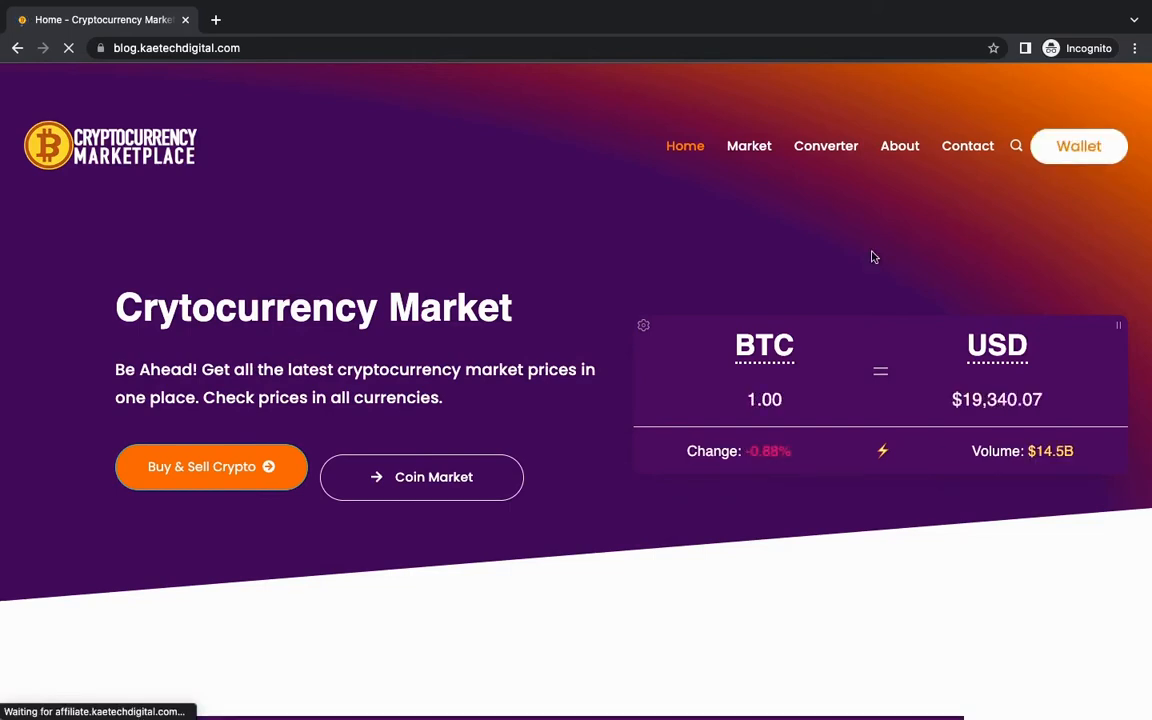
{"action": "left_click", "coordinate": [1088, 147]}
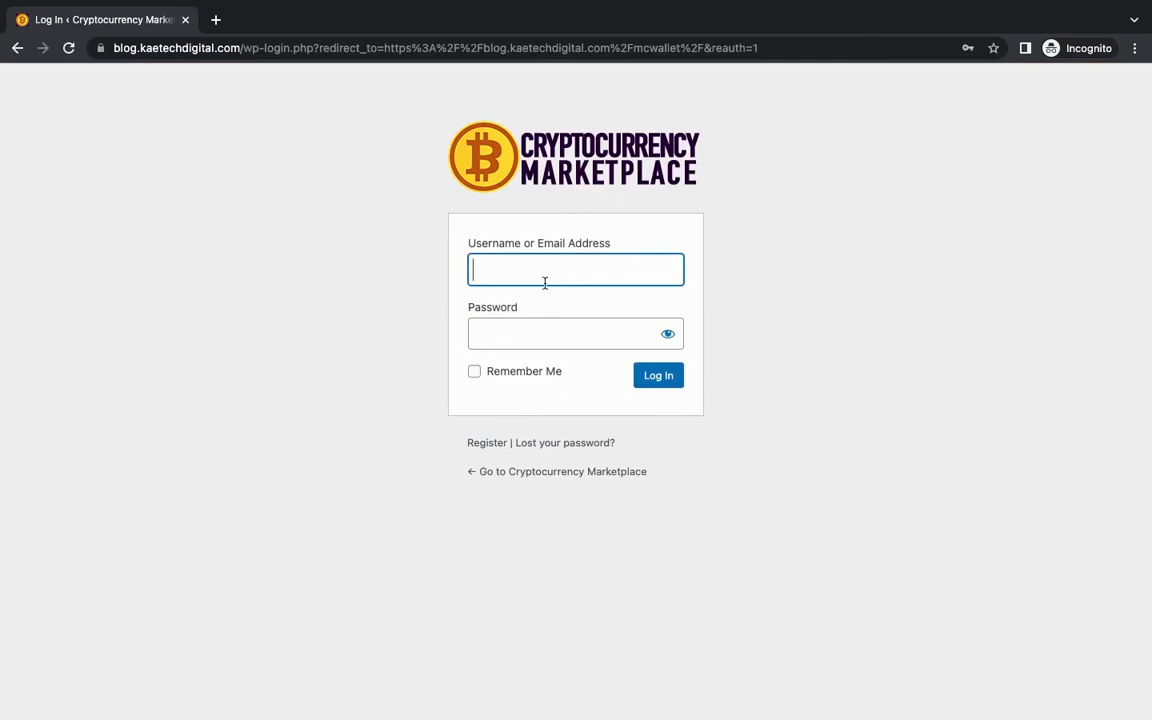
{"action": "left_click", "coordinate": [488, 444]}
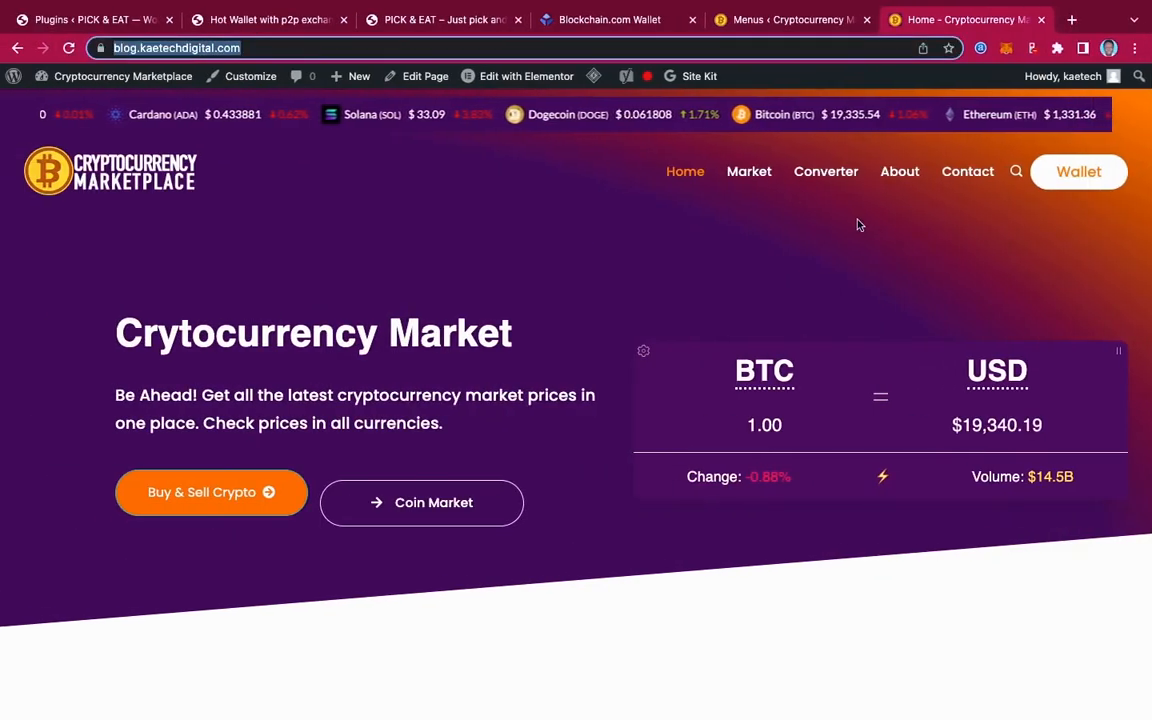
Step: Open the marketplace's wallet page through the header's Wallet link and go through the welcome tour to its end
{"action": "left_click", "coordinate": [1077, 172]}
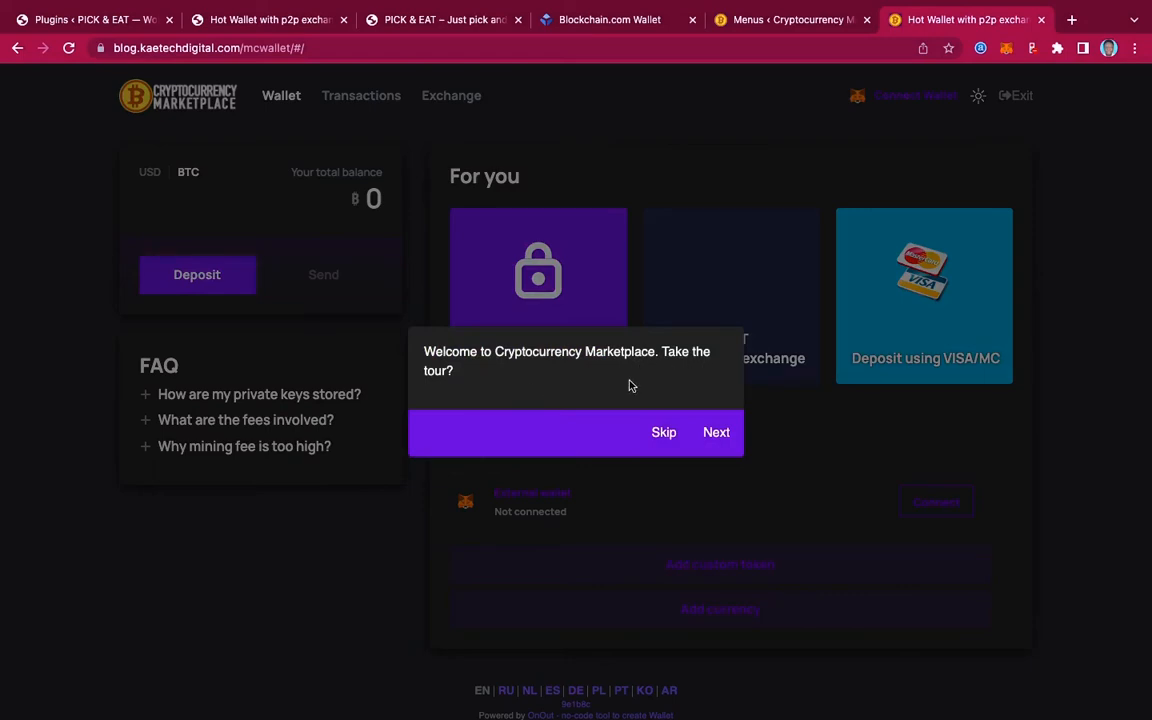
{"action": "left_click", "coordinate": [717, 432]}
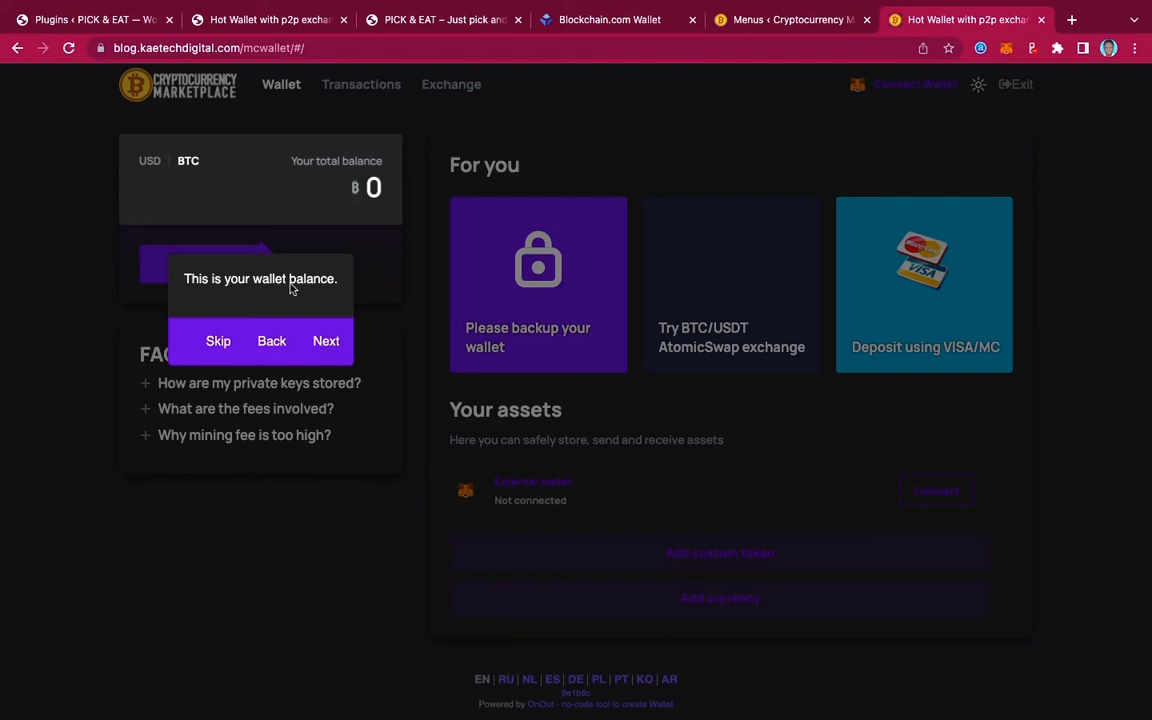
{"action": "left_click", "coordinate": [326, 341]}
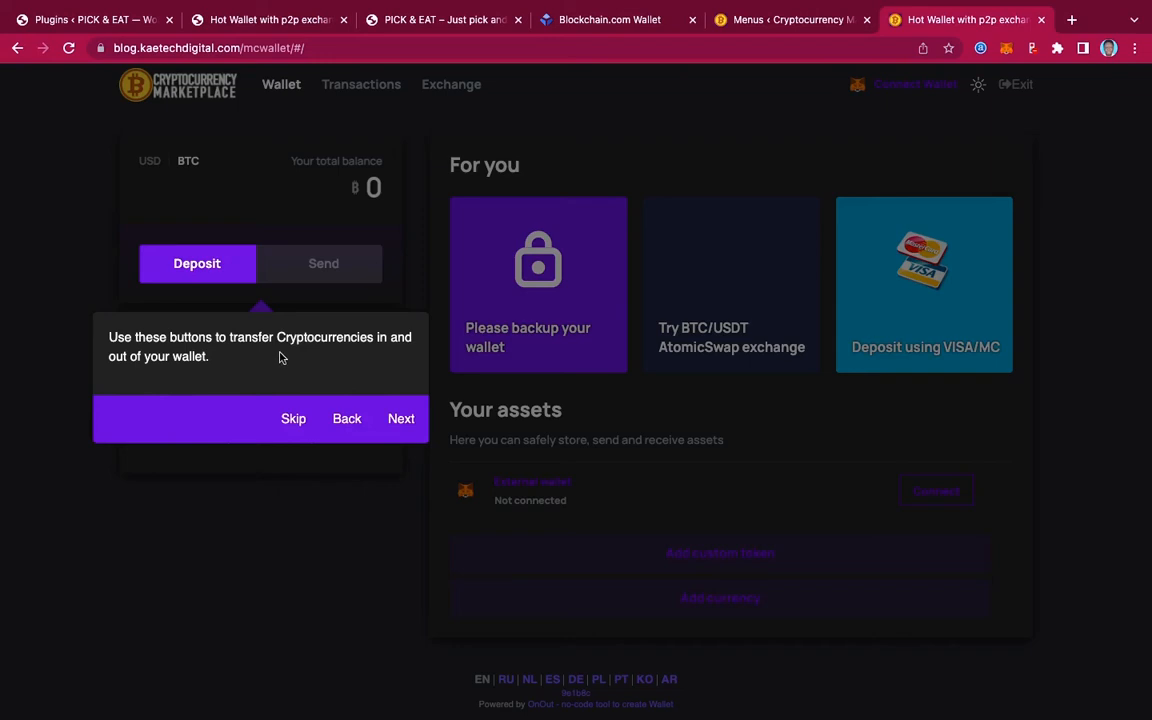
{"action": "left_click", "coordinate": [393, 418]}
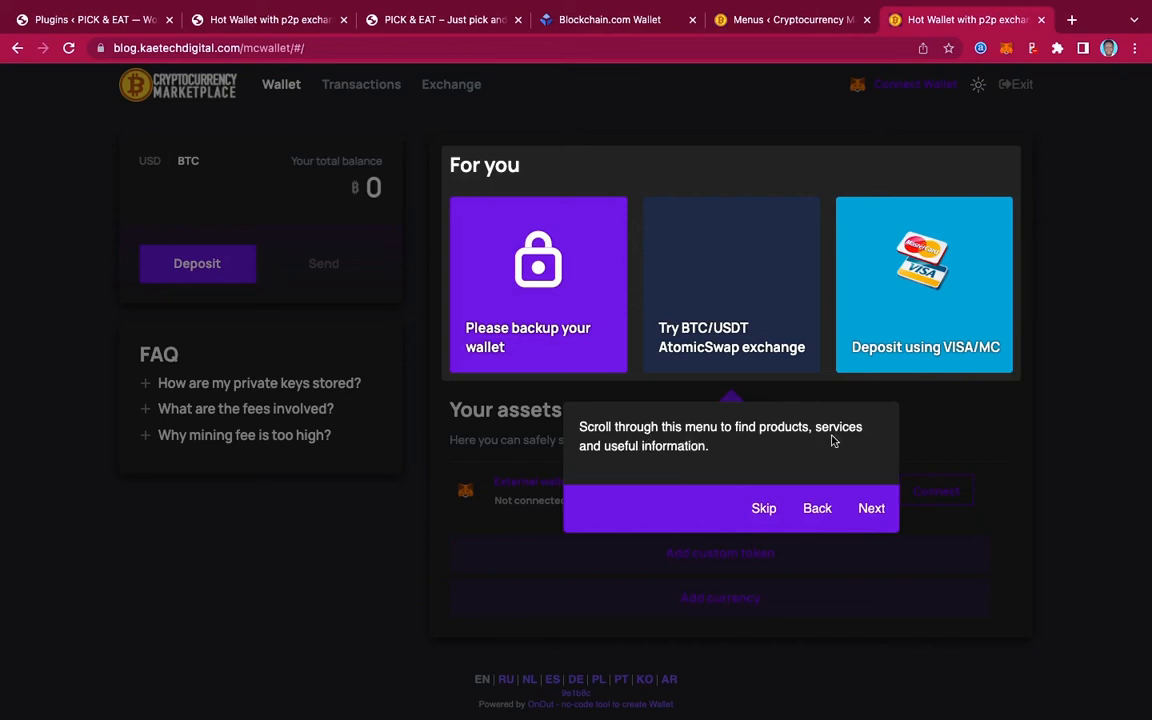
{"action": "left_click", "coordinate": [872, 510]}
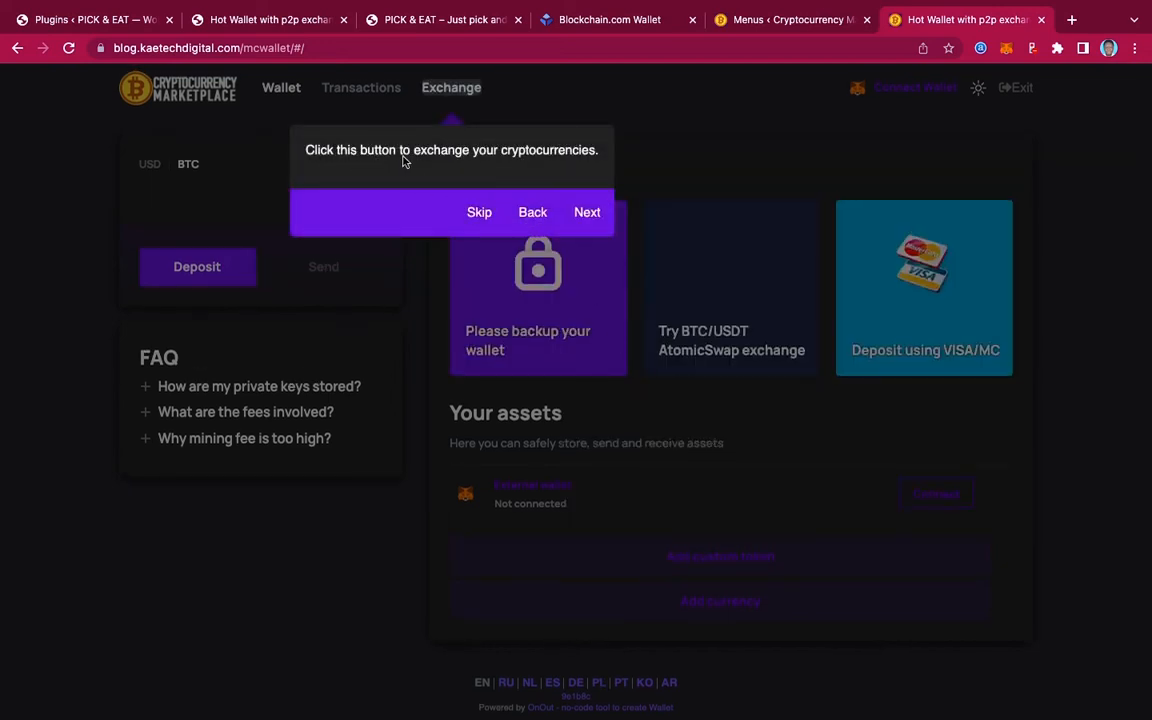
{"action": "left_click", "coordinate": [587, 213]}
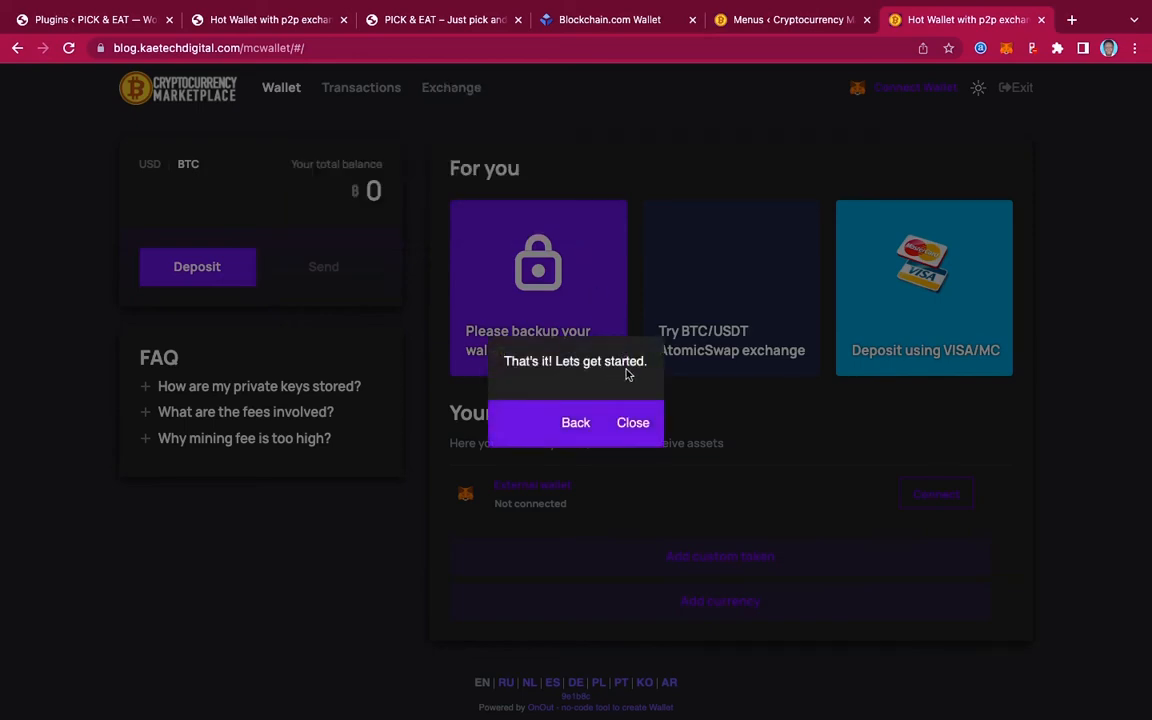
{"action": "left_click", "coordinate": [632, 423]}
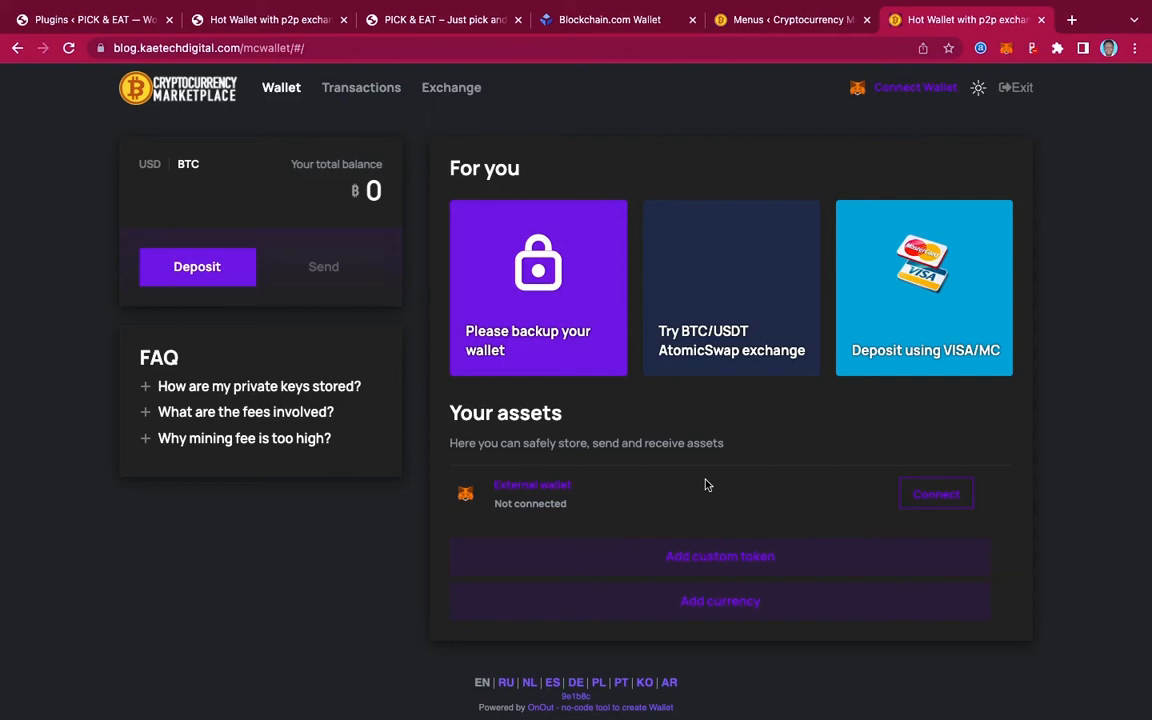
Step: Start the wallet backup, acknowledge the notice, copy the 12-word secret phrase and continue to the word-order check
{"action": "left_click", "coordinate": [540, 282]}
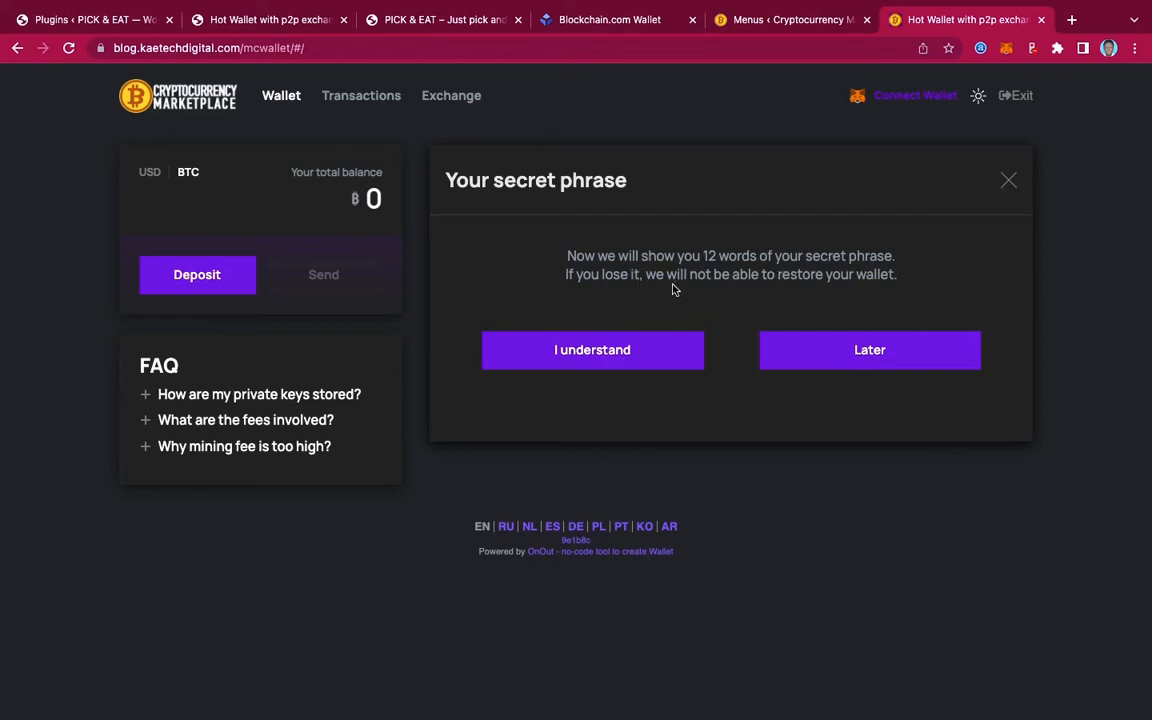
{"action": "left_click", "coordinate": [628, 351]}
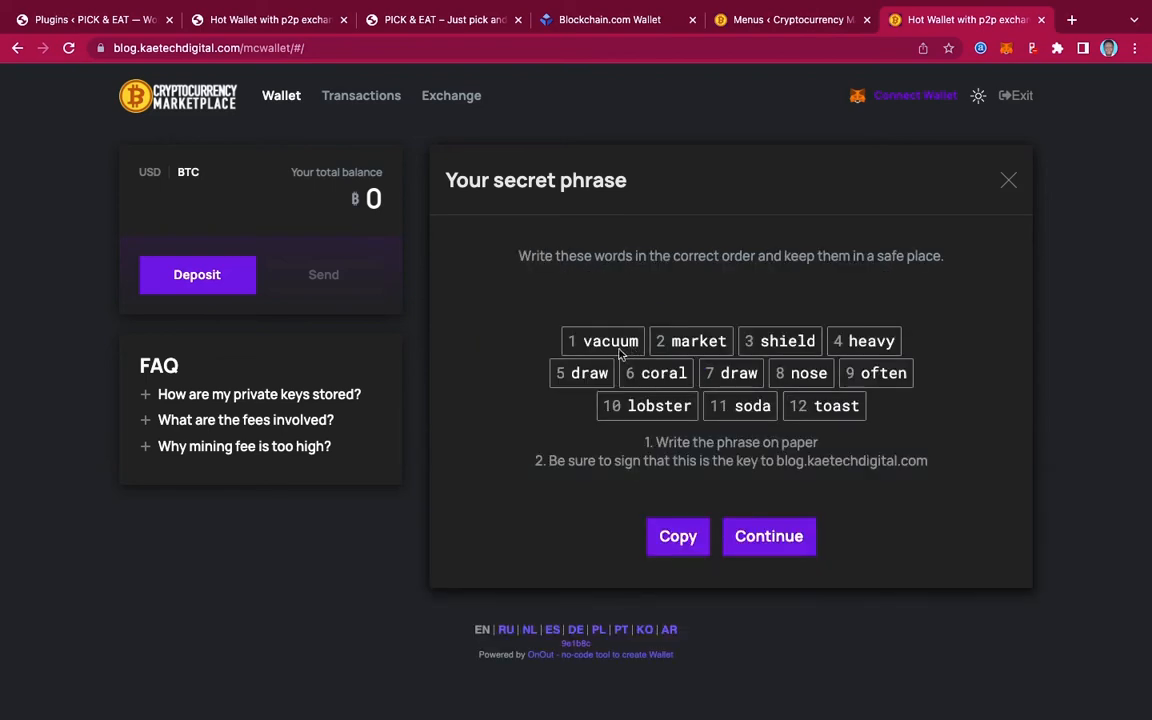
{"action": "left_click", "coordinate": [678, 545]}
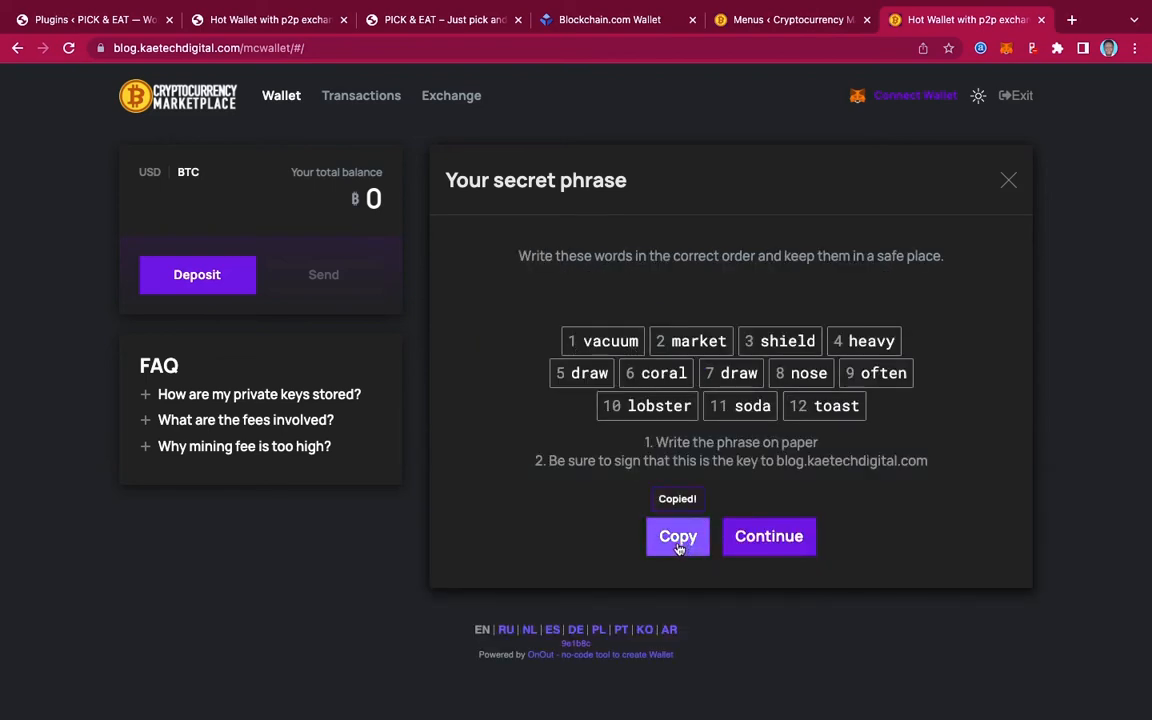
{"action": "left_click", "coordinate": [766, 542]}
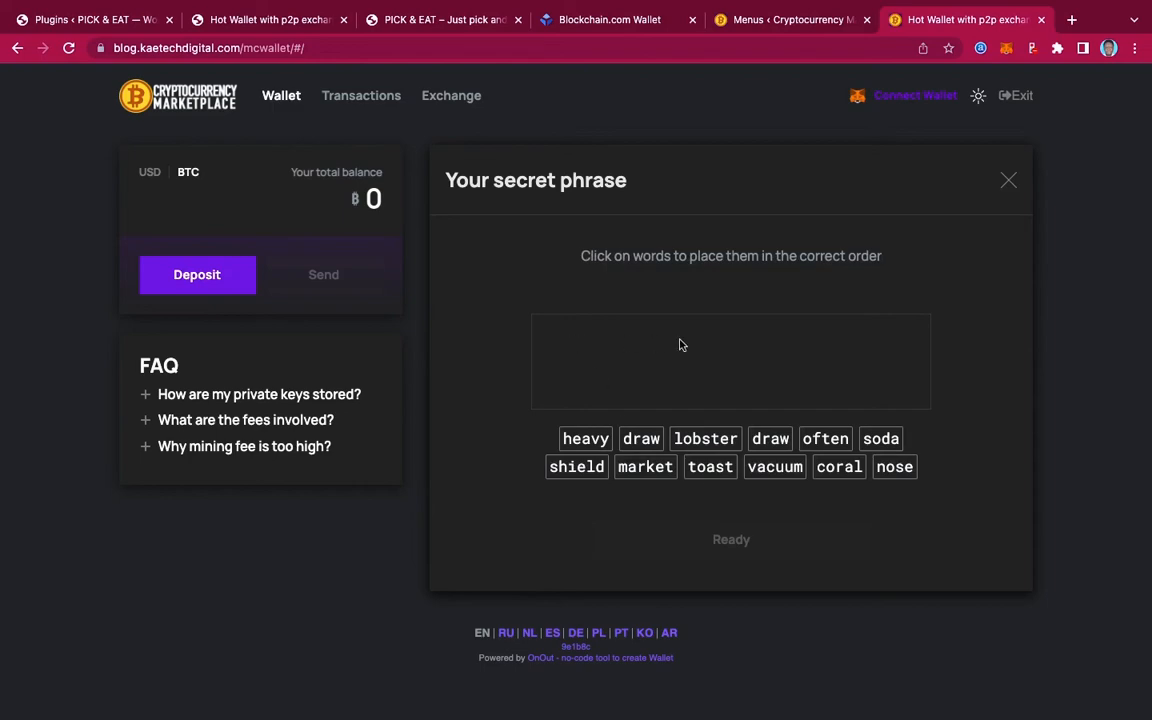
Step: Switch to Notes, paste the copied secret phrase as a new paragraph in the Pick and Eat note, and return to the browser
{"action": "key", "text": "ctrl+Left"}
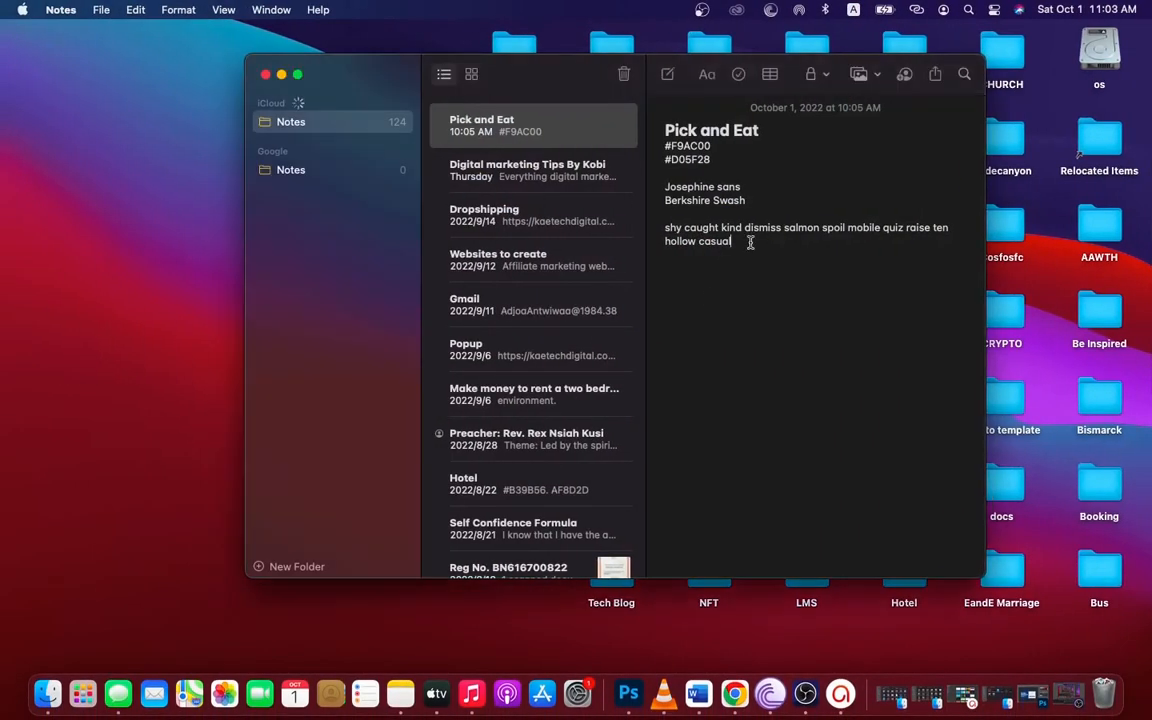
{"action": "key", "text": "Return"}
{"action": "key", "text": "Return"}
{"action": "key", "text": "super+v"}
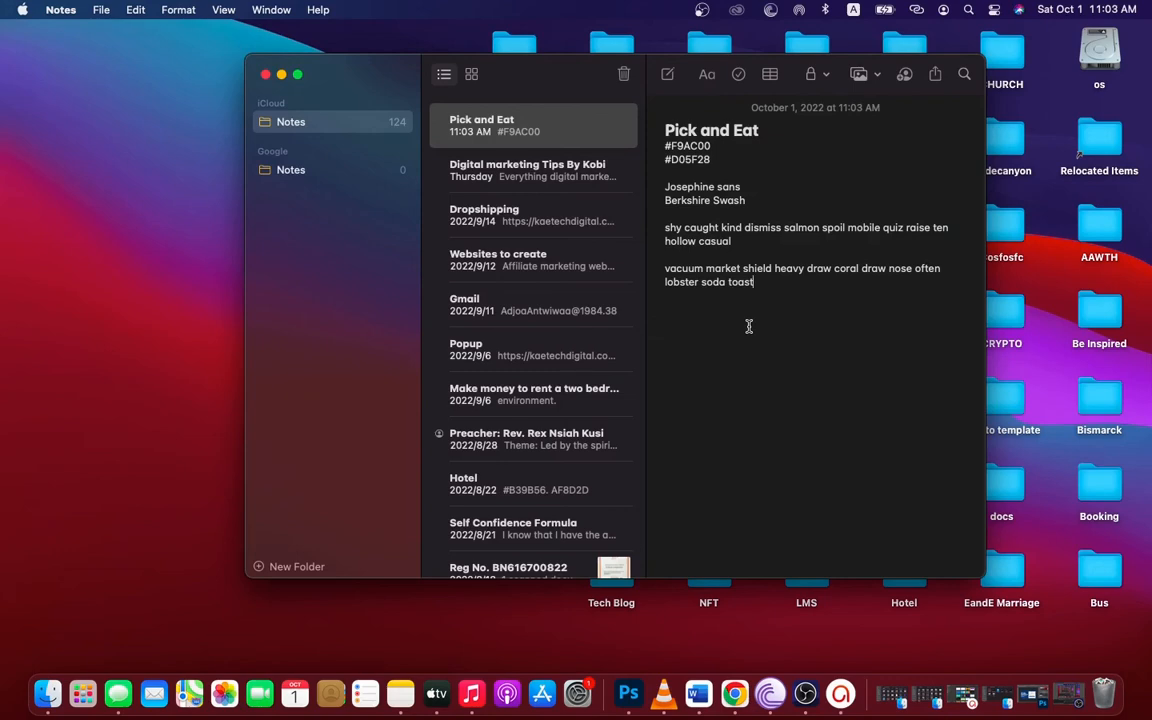
{"action": "key", "text": "ctrl+Right"}
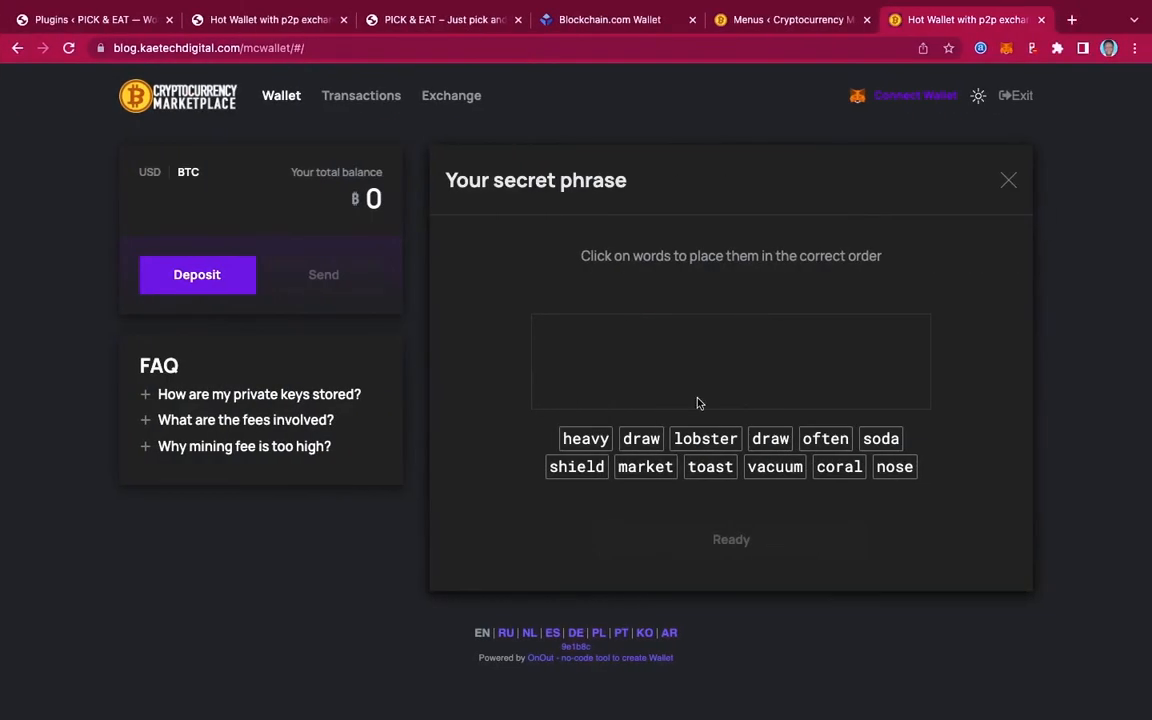
Step: Place the first nine words of the secret phrase in the correct order, checking the sequence against the saved note
{"action": "left_click", "coordinate": [775, 467]}
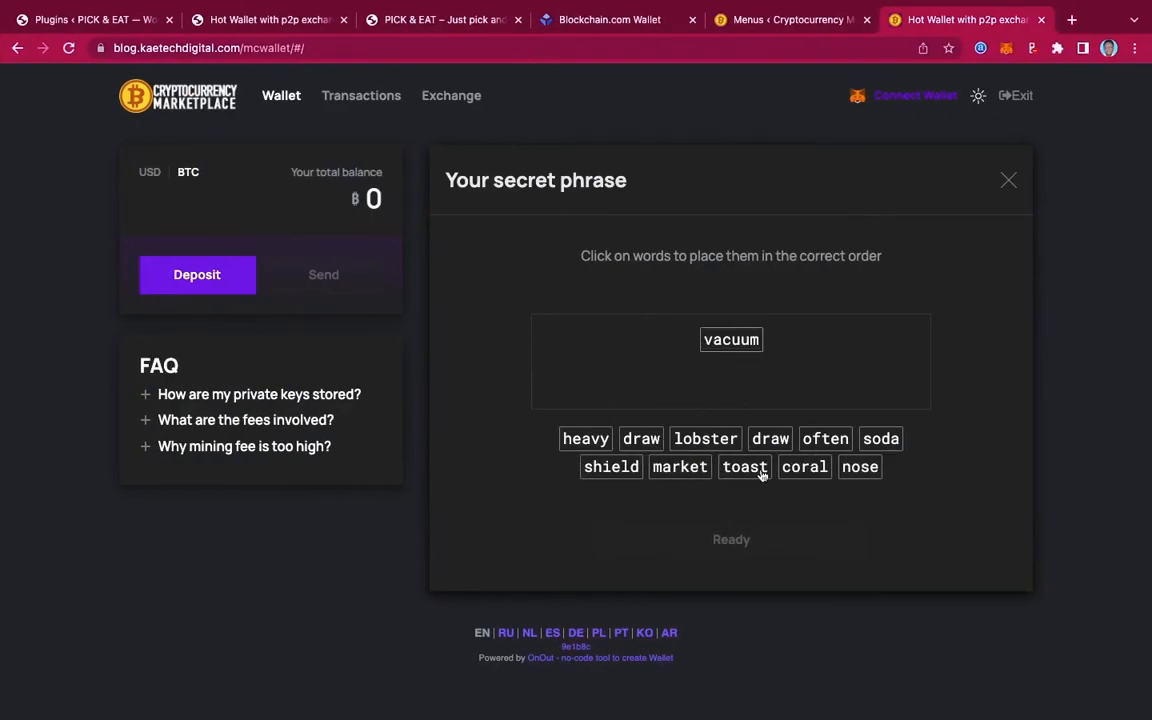
{"action": "left_click", "coordinate": [666, 467]}
{"action": "left_click", "coordinate": [648, 468]}
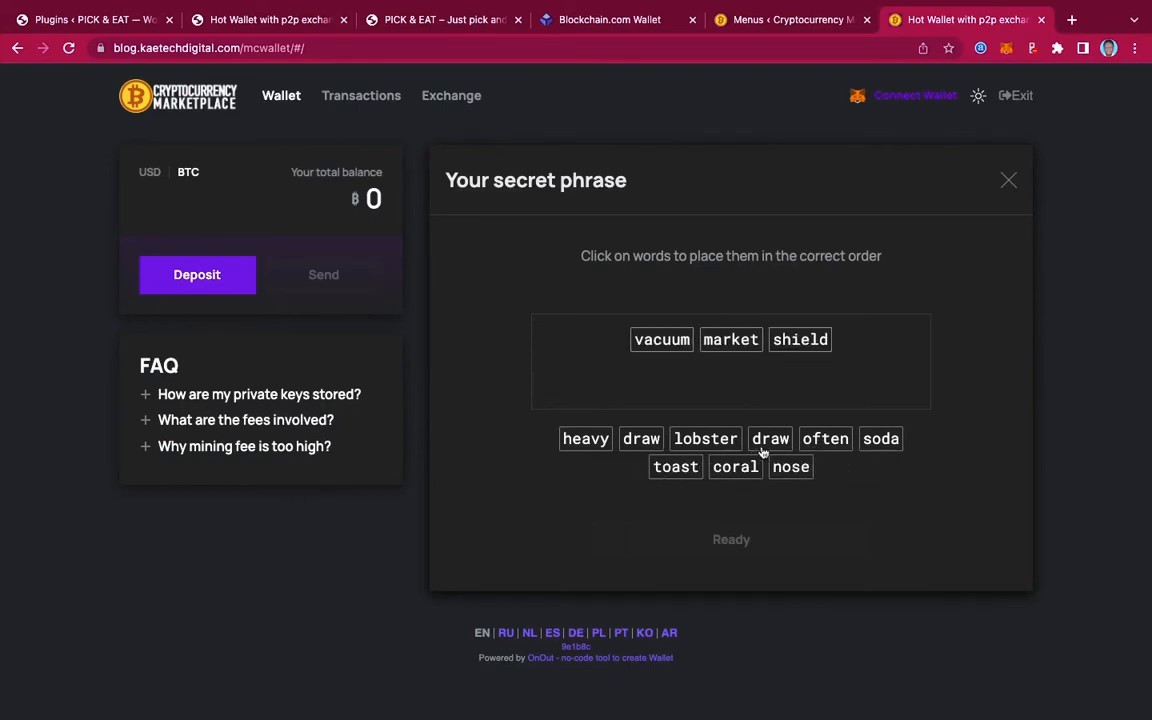
{"action": "left_click", "coordinate": [587, 442]}
{"action": "key", "text": "ctrl+Left"}
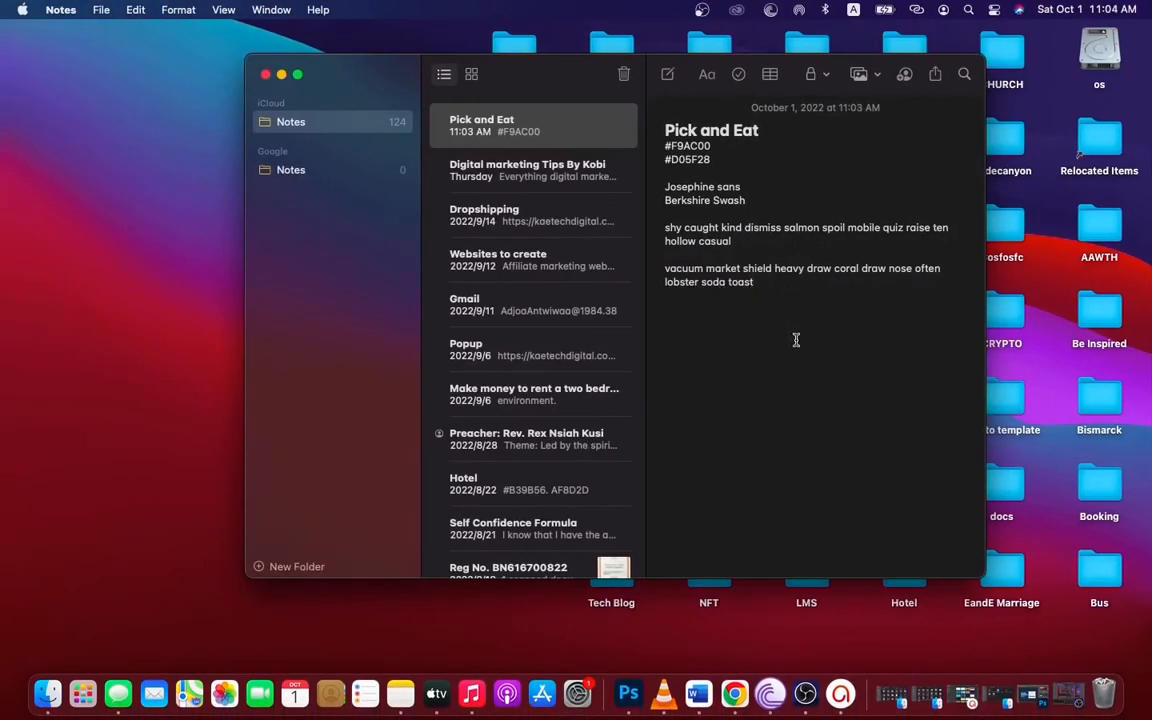
{"action": "key", "text": "ctrl+Right"}
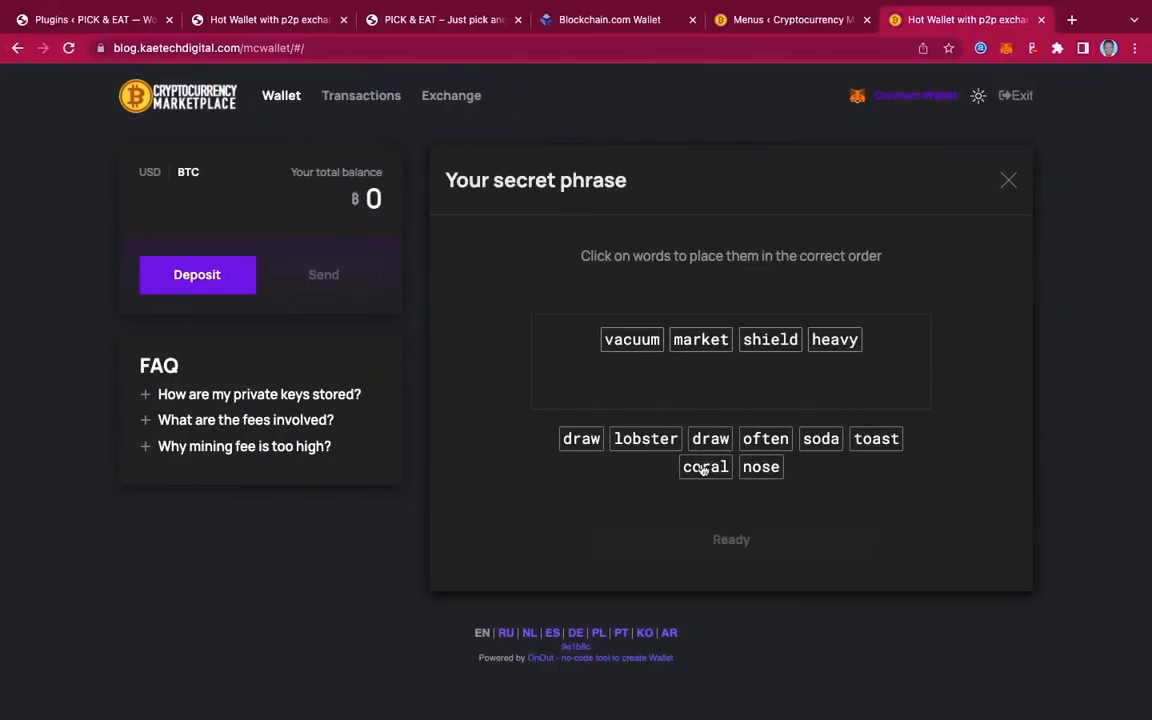
{"action": "left_click", "coordinate": [712, 439]}
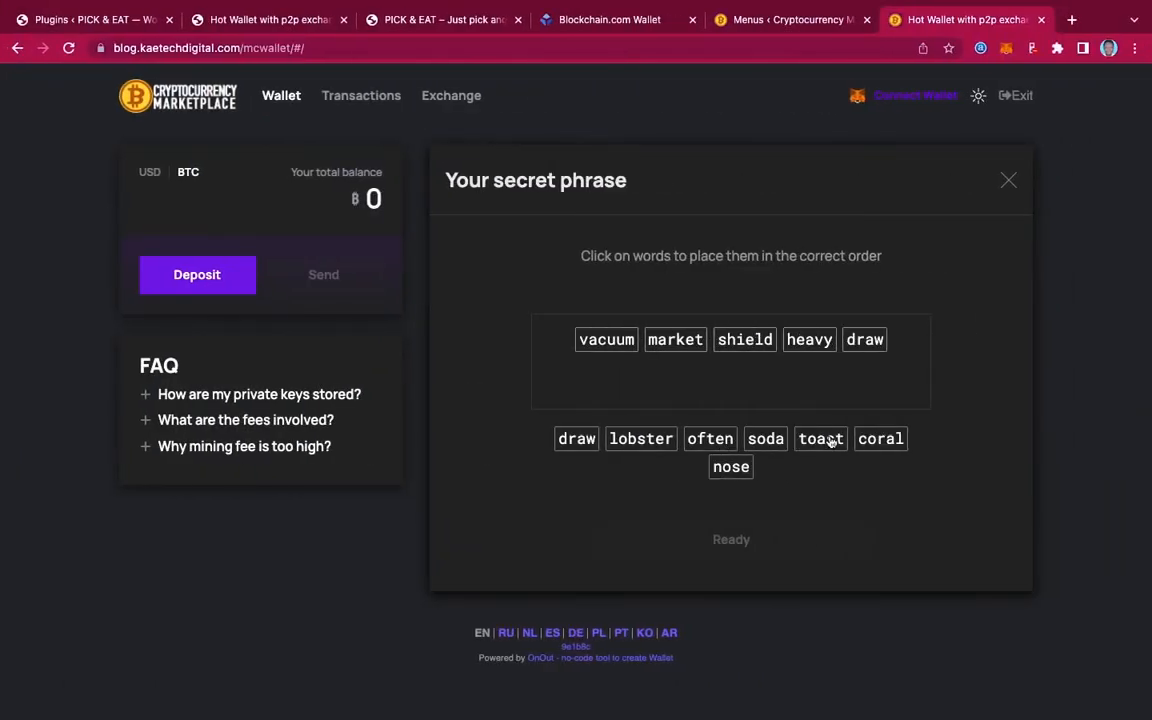
{"action": "left_click", "coordinate": [873, 439]}
{"action": "left_click", "coordinate": [583, 440]}
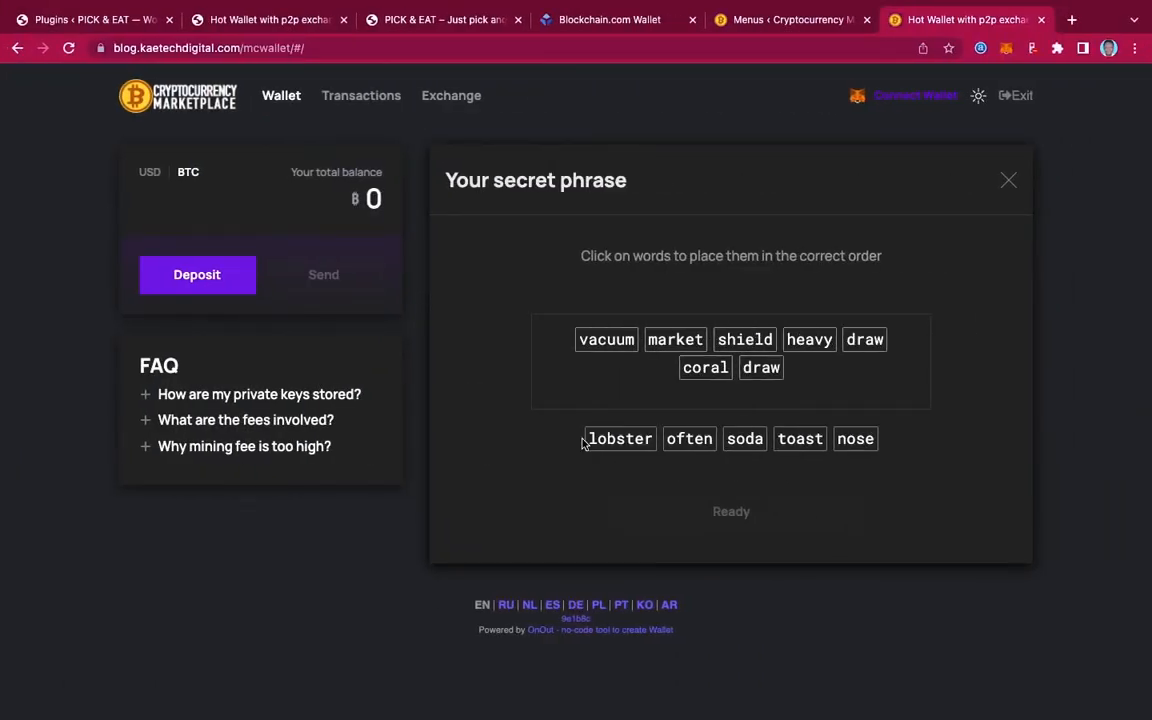
{"action": "left_click", "coordinate": [850, 440]}
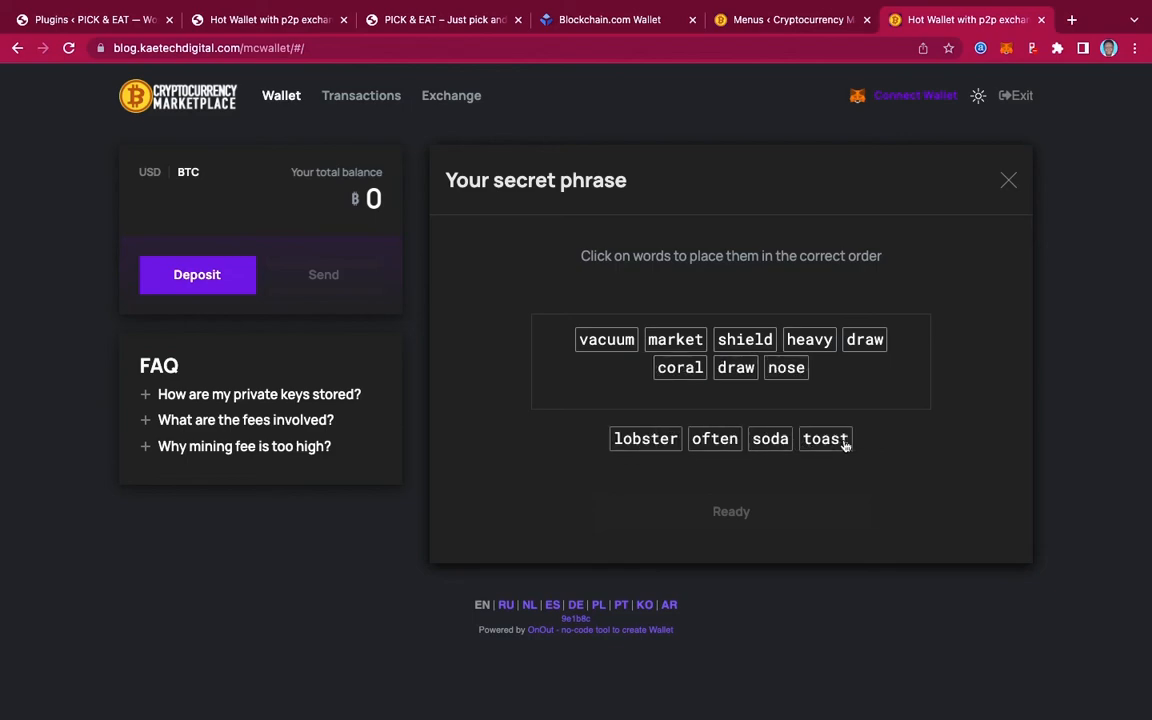
{"action": "left_click", "coordinate": [735, 445]}
Step: Check the saved note again, place the last three secret phrase words in order, and finish the wallet backup
{"action": "key", "text": "ctrl+Left"}
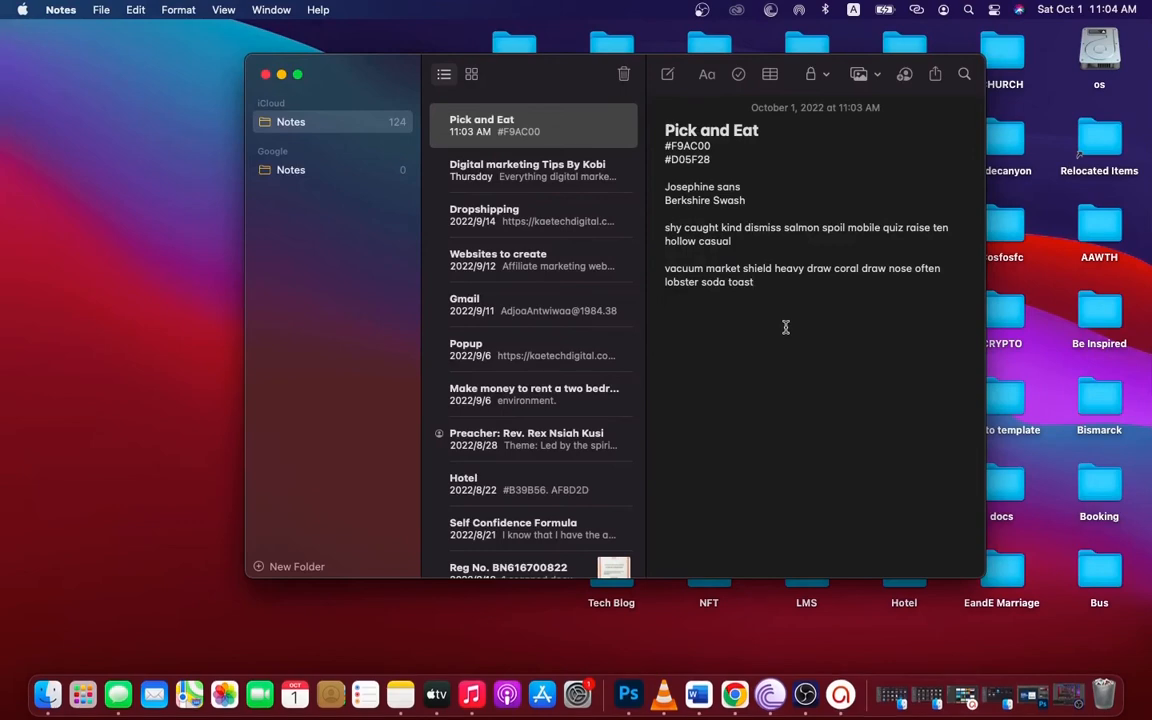
{"action": "key", "text": "ctrl+Right"}
{"action": "left_click", "coordinate": [689, 443]}
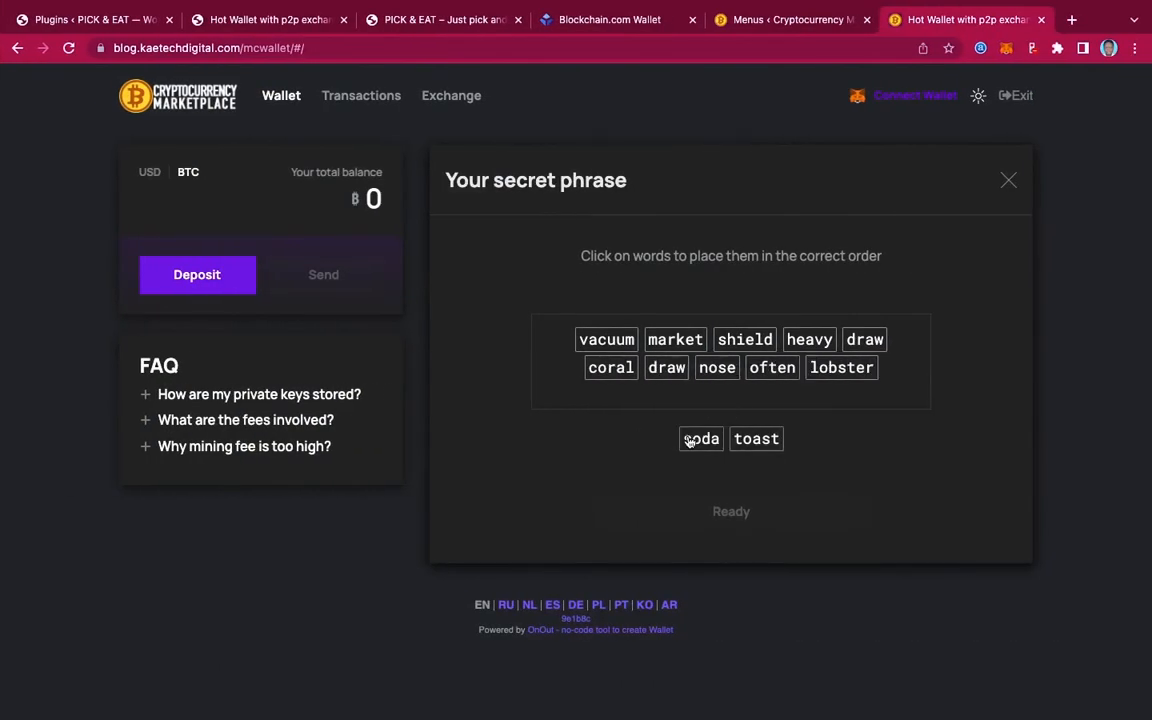
{"action": "left_click", "coordinate": [689, 442]}
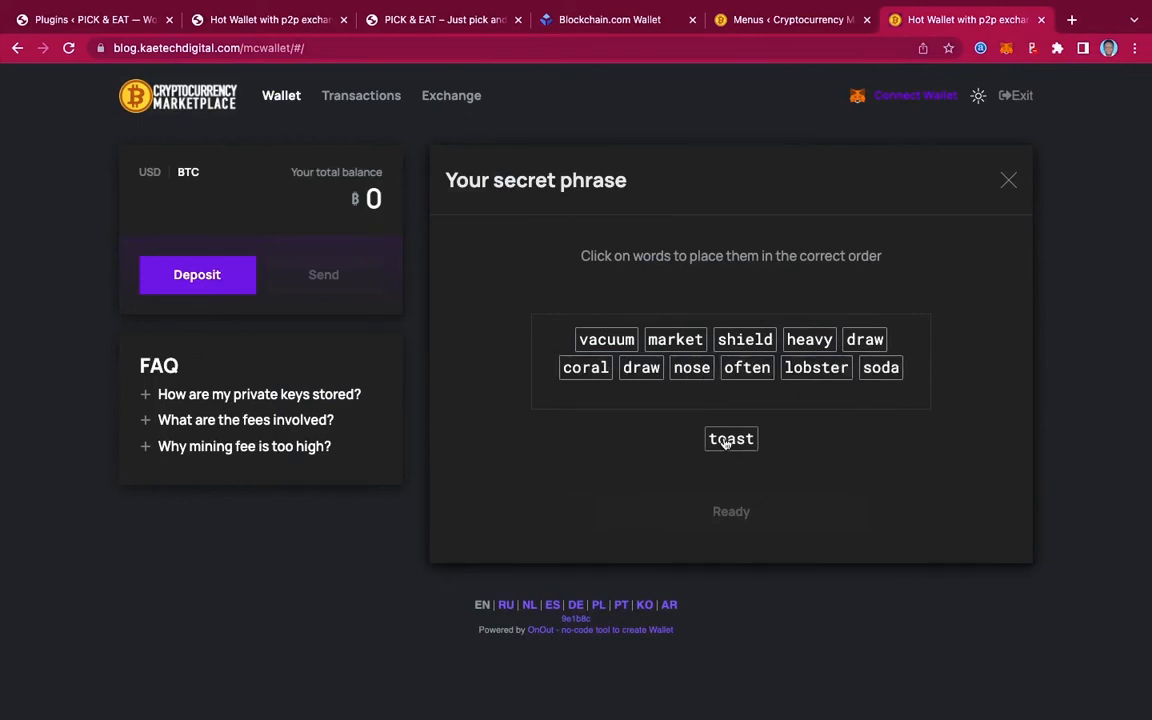
{"action": "left_click", "coordinate": [733, 440]}
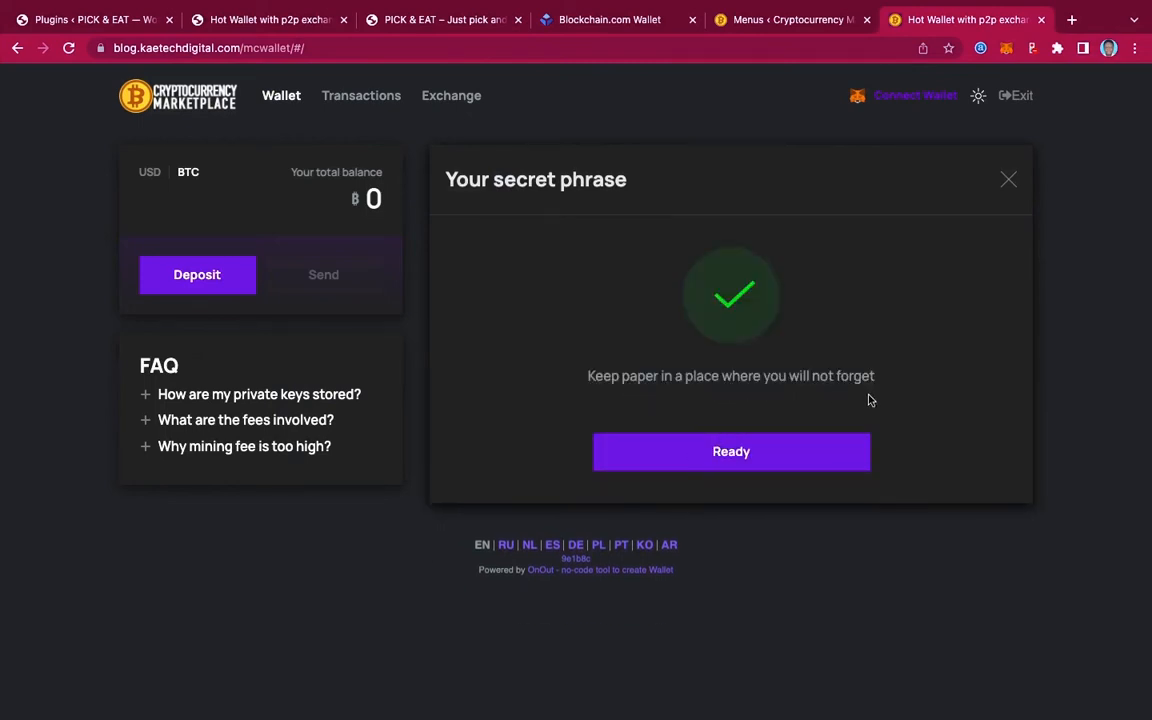
{"action": "left_click", "coordinate": [727, 453]}
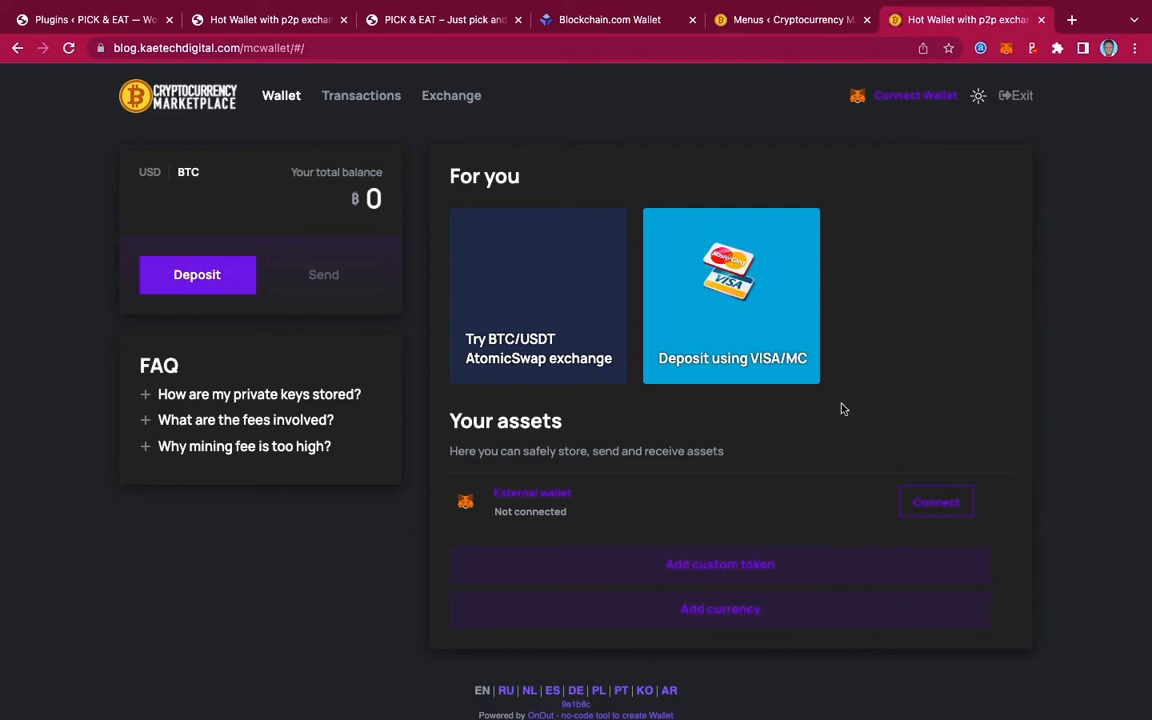
Step: View the wallet's deposit form, close it, and add Bitcoin (BTC) as a currency to the wallet's assets
{"action": "left_click", "coordinate": [199, 278]}
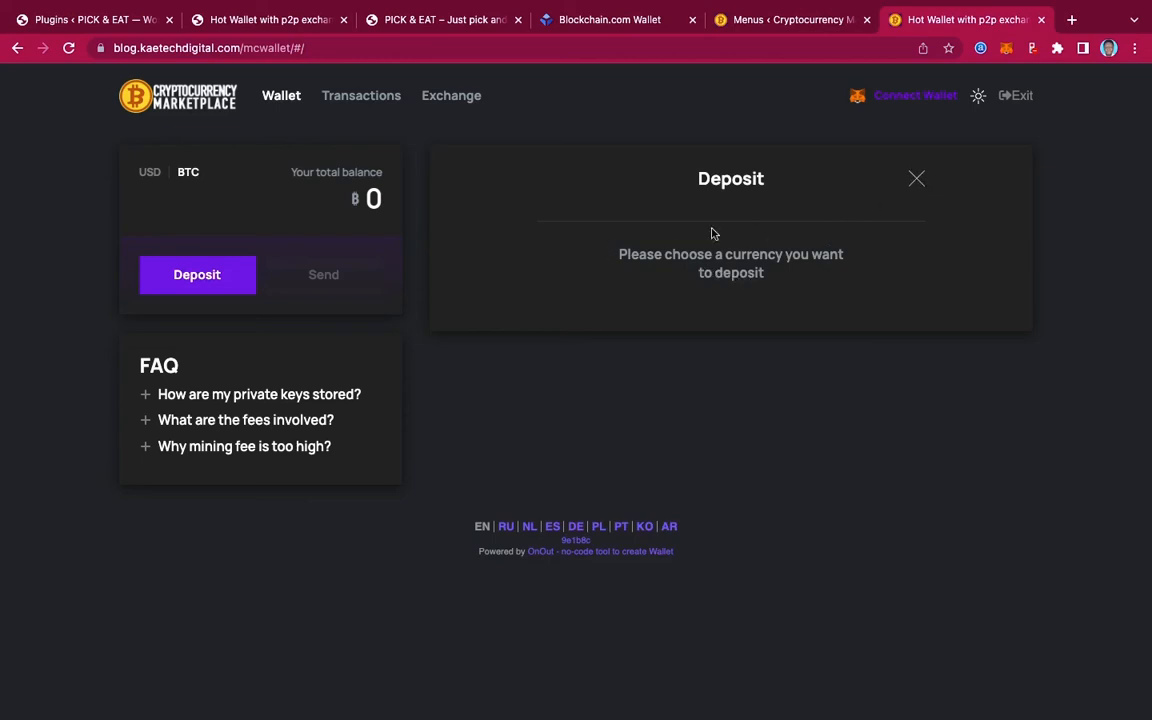
{"action": "left_click", "coordinate": [916, 178]}
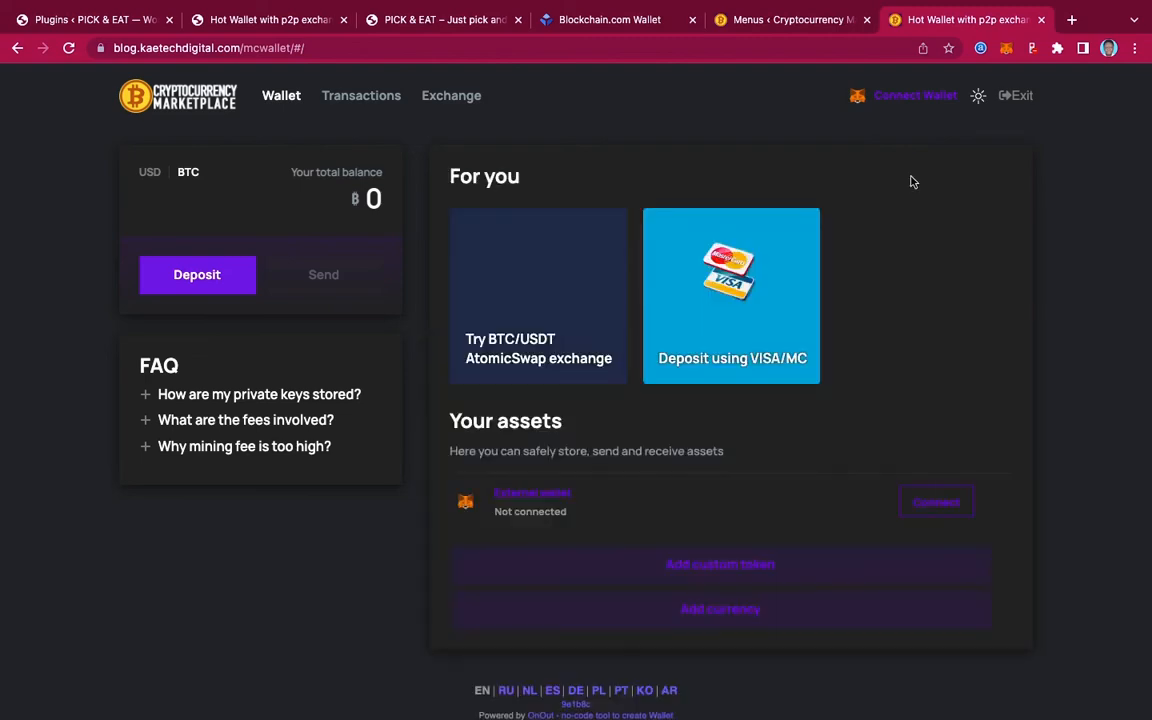
{"action": "left_click", "coordinate": [703, 613]}
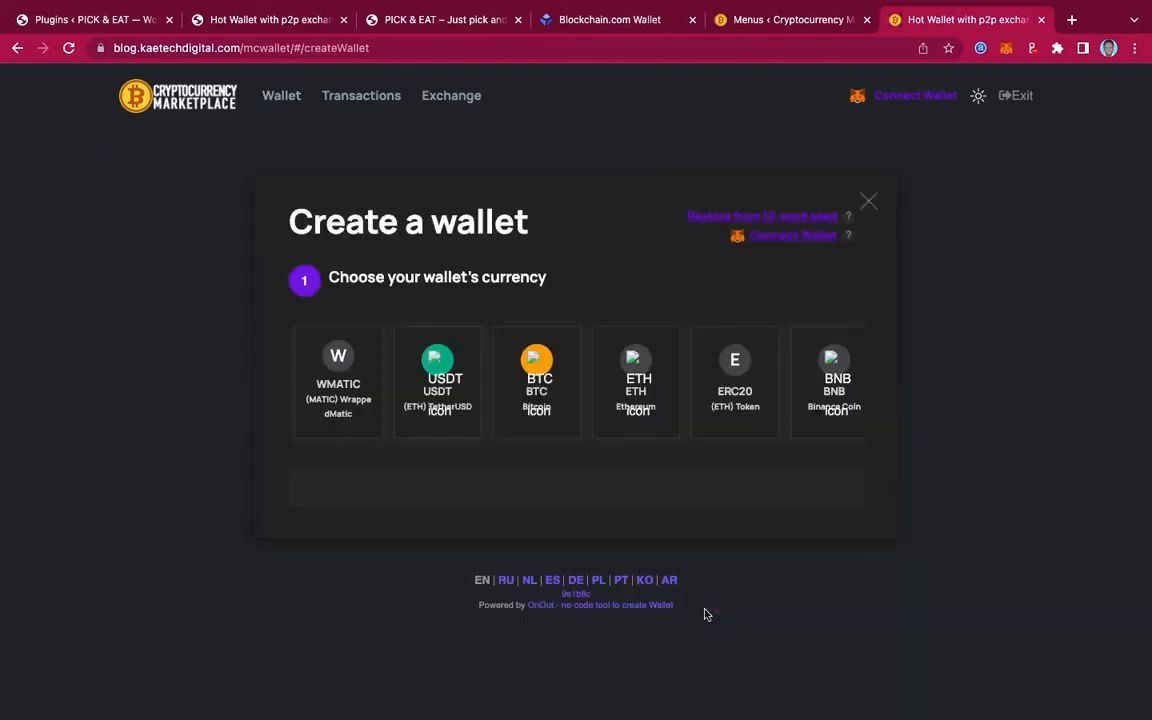
{"action": "left_click", "coordinate": [541, 366]}
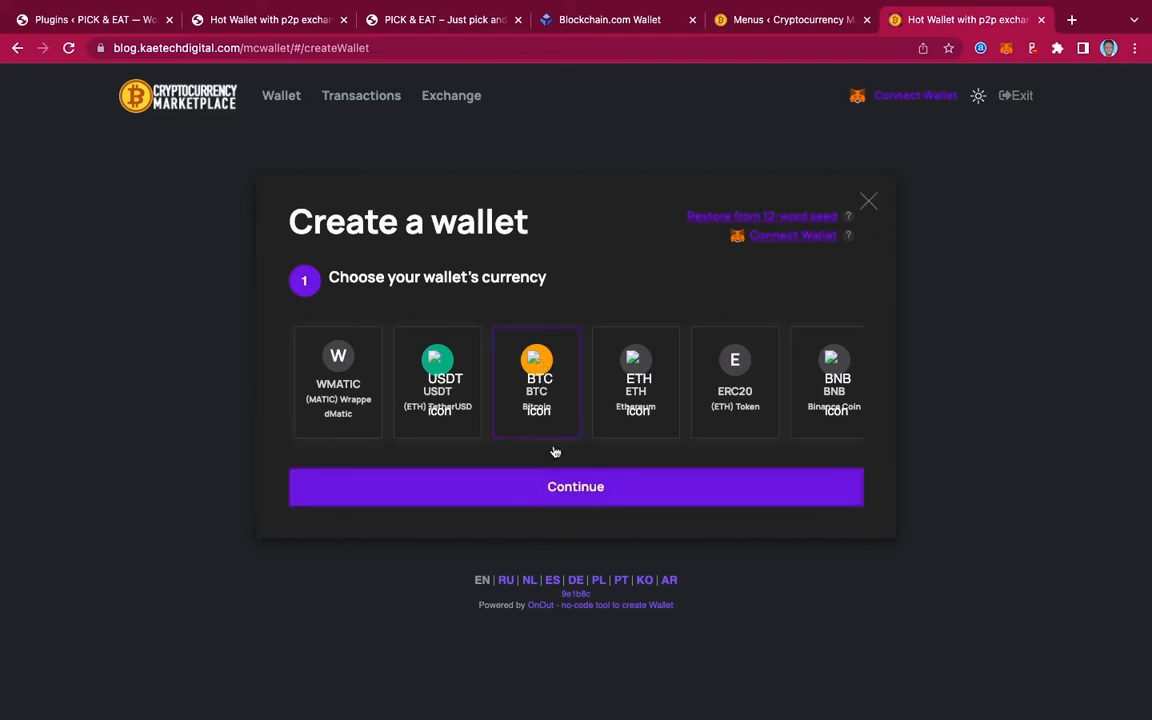
{"action": "left_click", "coordinate": [580, 490]}
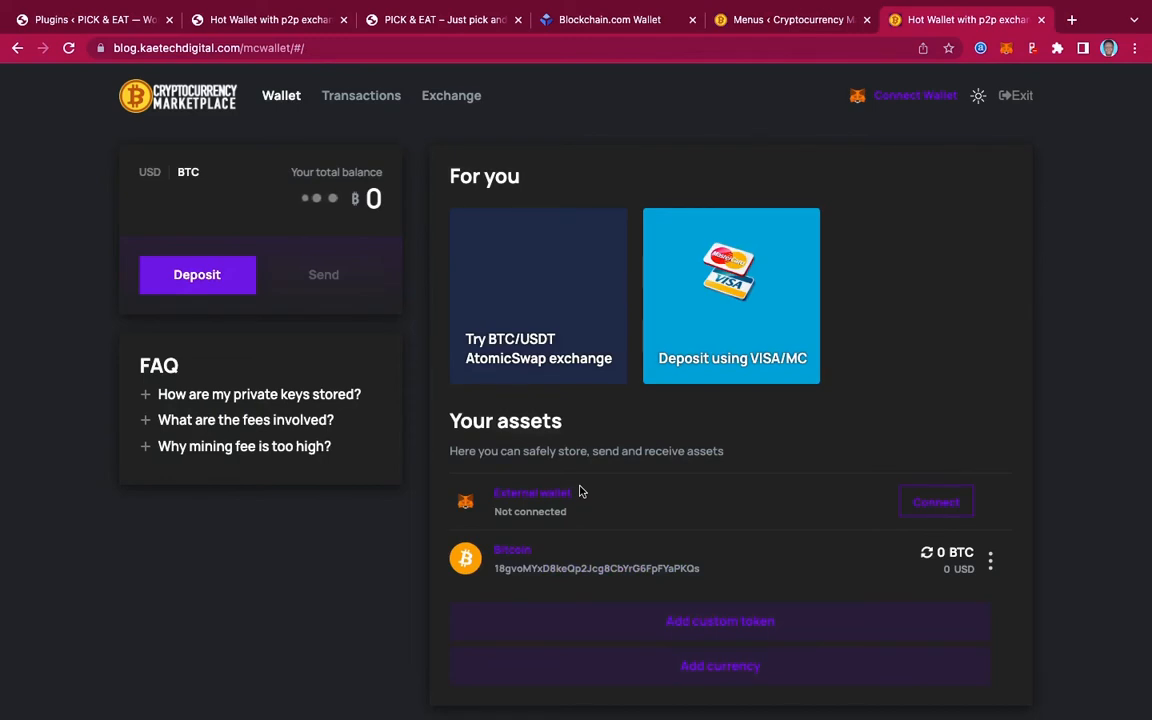
Step: Review the currencies offered for another wallet without adding one, and compare the marketplace wallet with the Pick & Eat site's wallet
{"action": "left_click_drag", "start_coordinate": [580, 490], "coordinate": [605, 581]}
{"action": "left_click_drag", "start_coordinate": [586, 581], "coordinate": [720, 678]}
{"action": "left_click", "coordinate": [720, 666]}
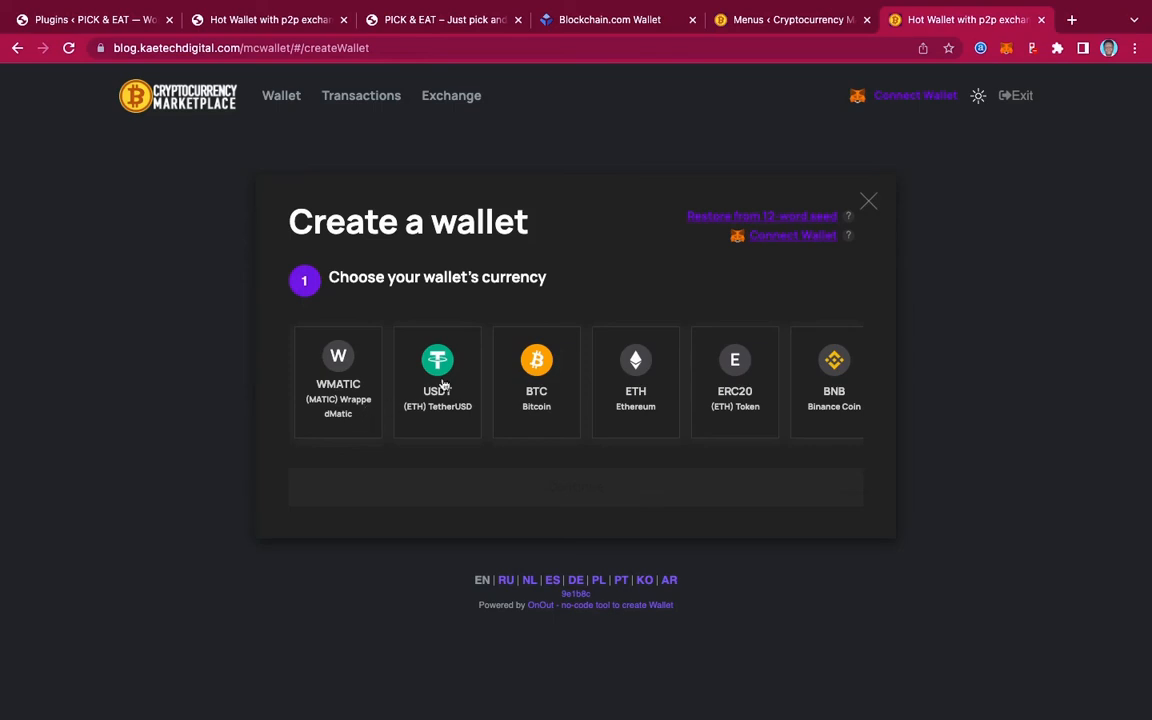
{"action": "left_click", "coordinate": [868, 198]}
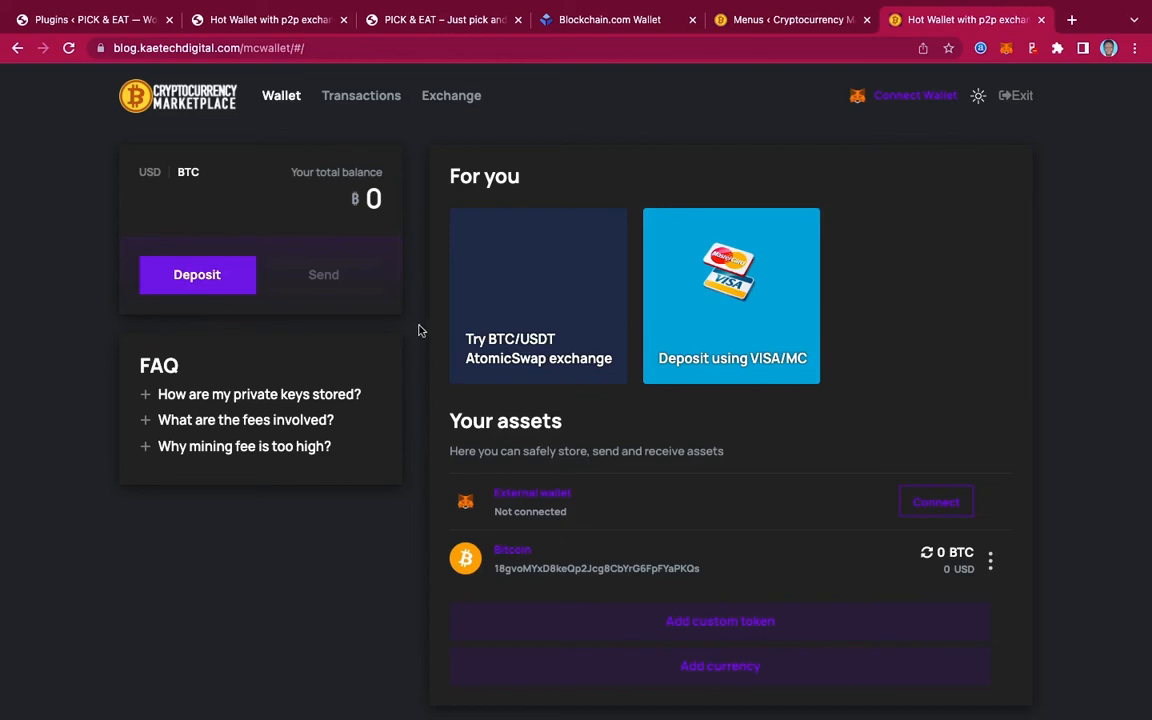
{"action": "left_click", "coordinate": [273, 25]}
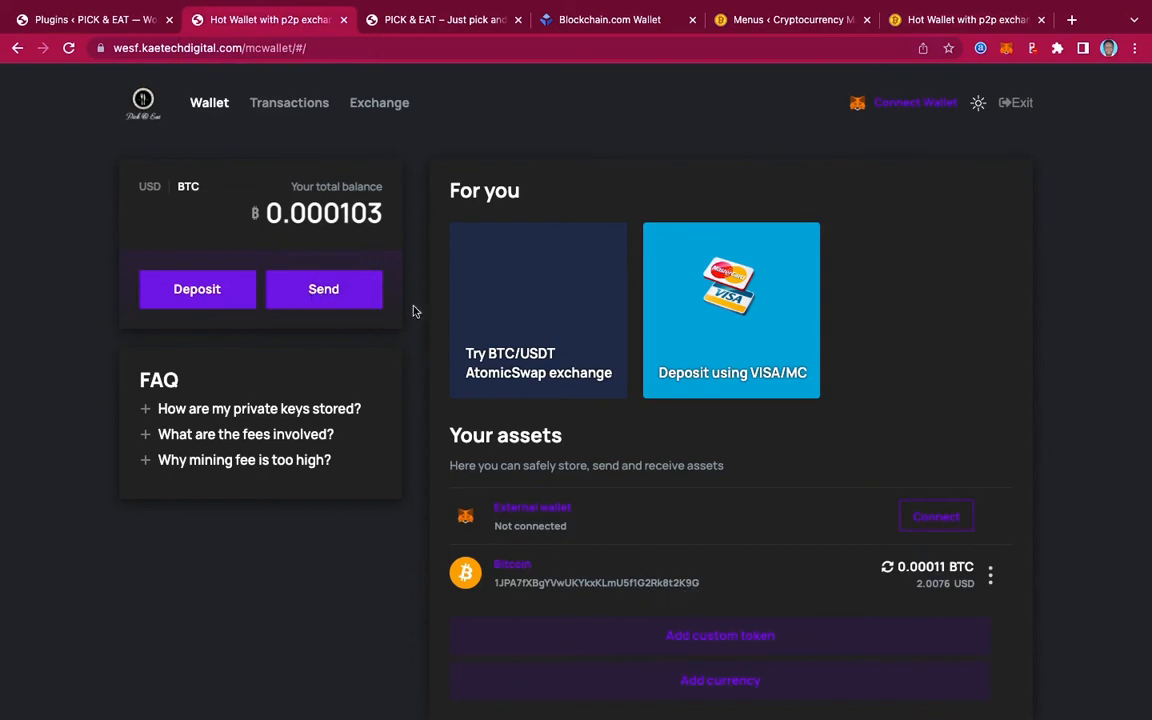
{"action": "left_click", "coordinate": [955, 22]}
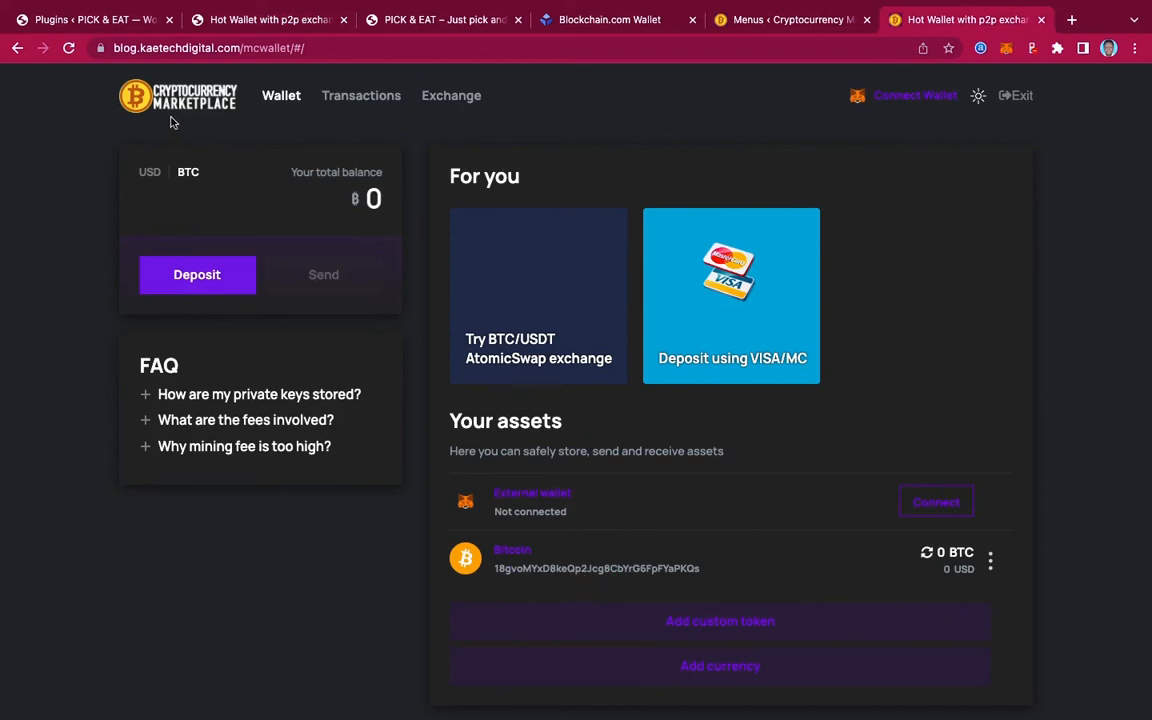
Step: Copy the Cryptocurrency Marketplace wallet's Bitcoin address and enter it as the recipient in the Pick & Eat wallet's BTC send form
{"action": "left_click", "coordinate": [256, 22]}
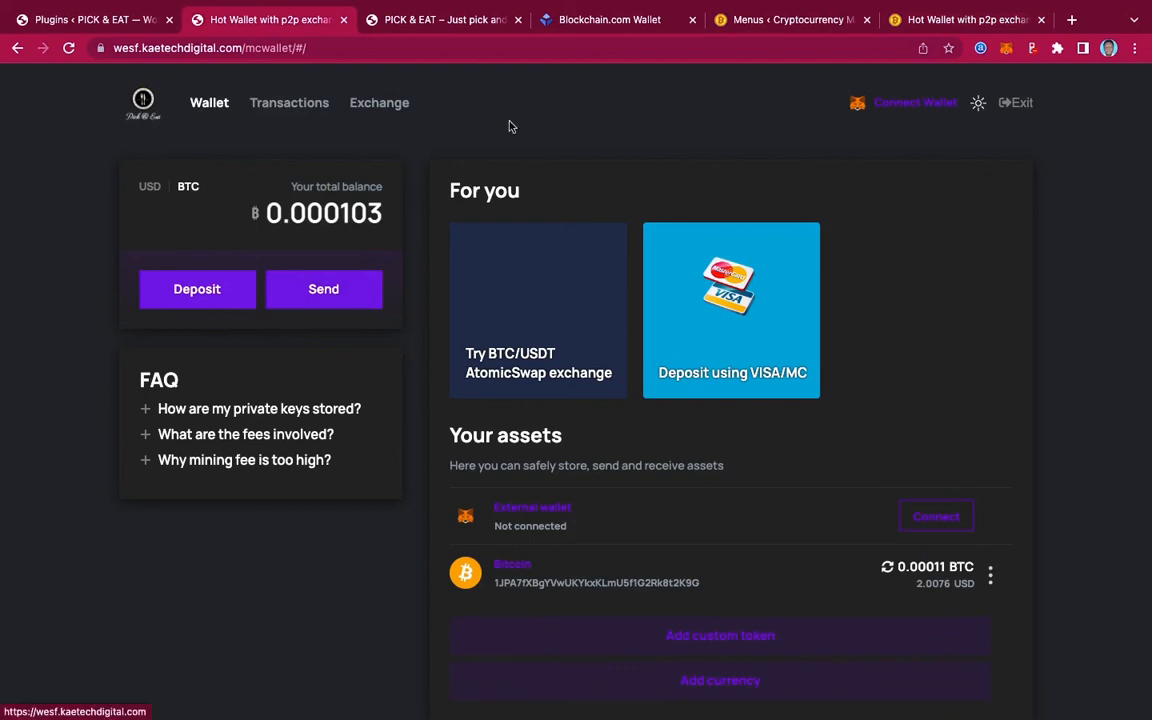
{"action": "left_click", "coordinate": [938, 27]}
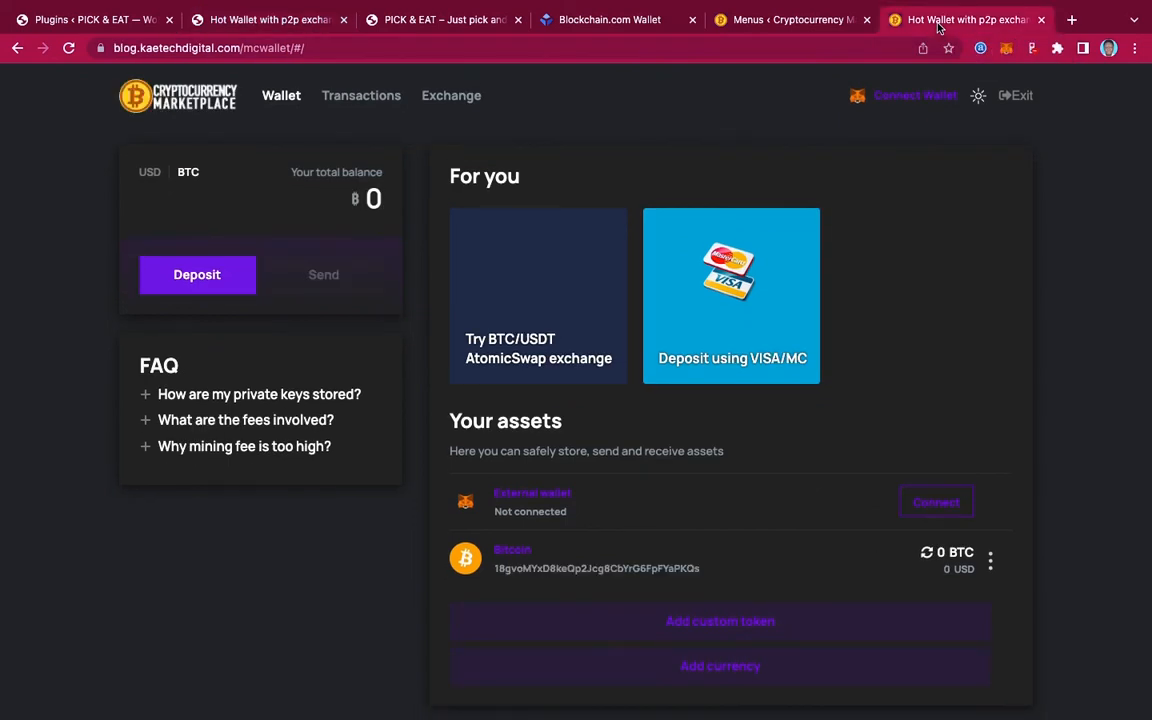
{"action": "left_click", "coordinate": [652, 569]}
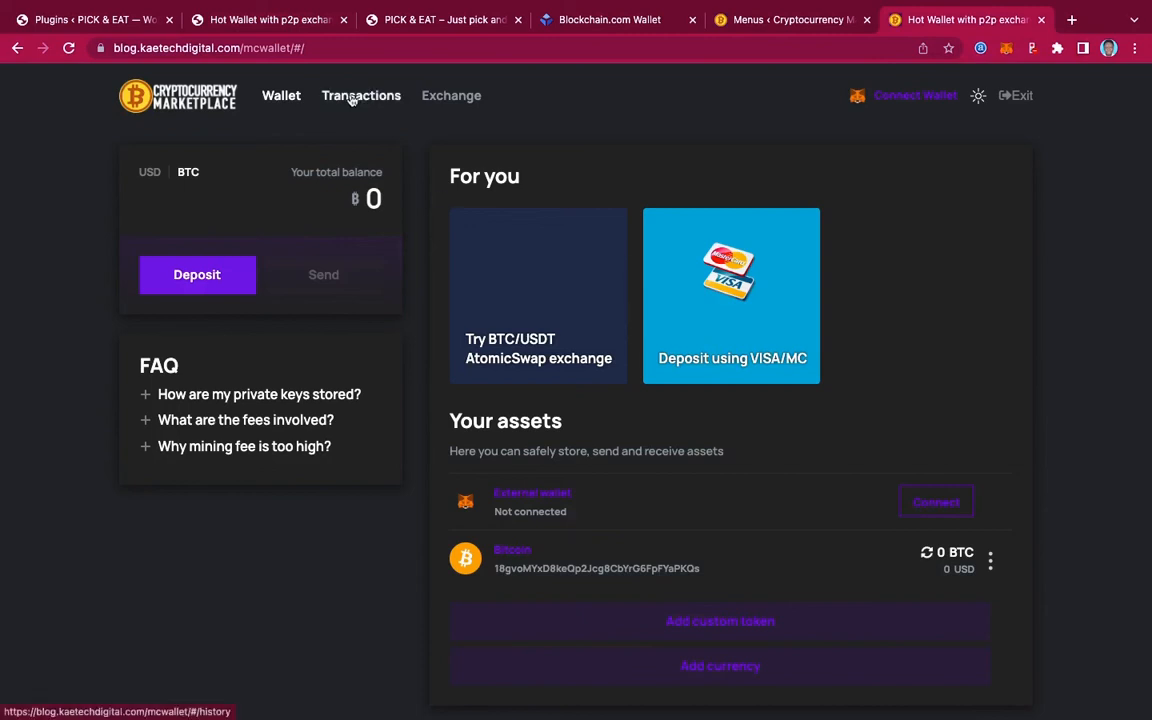
{"action": "left_click", "coordinate": [288, 21]}
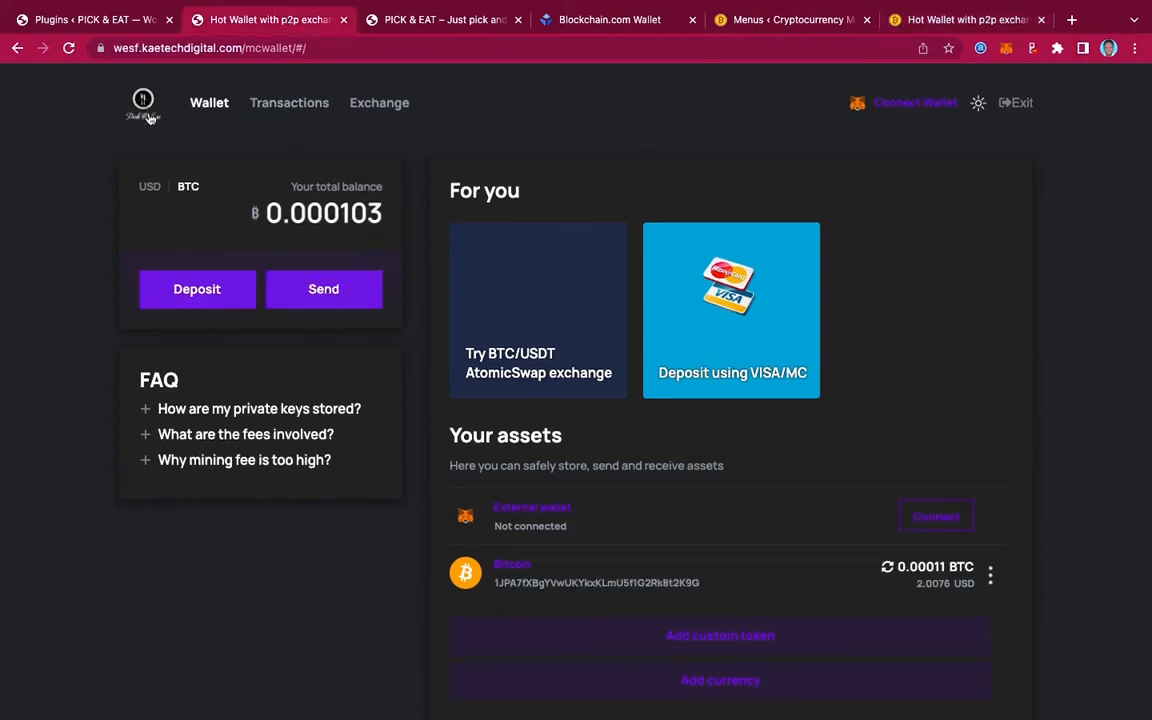
{"action": "left_click", "coordinate": [329, 291]}
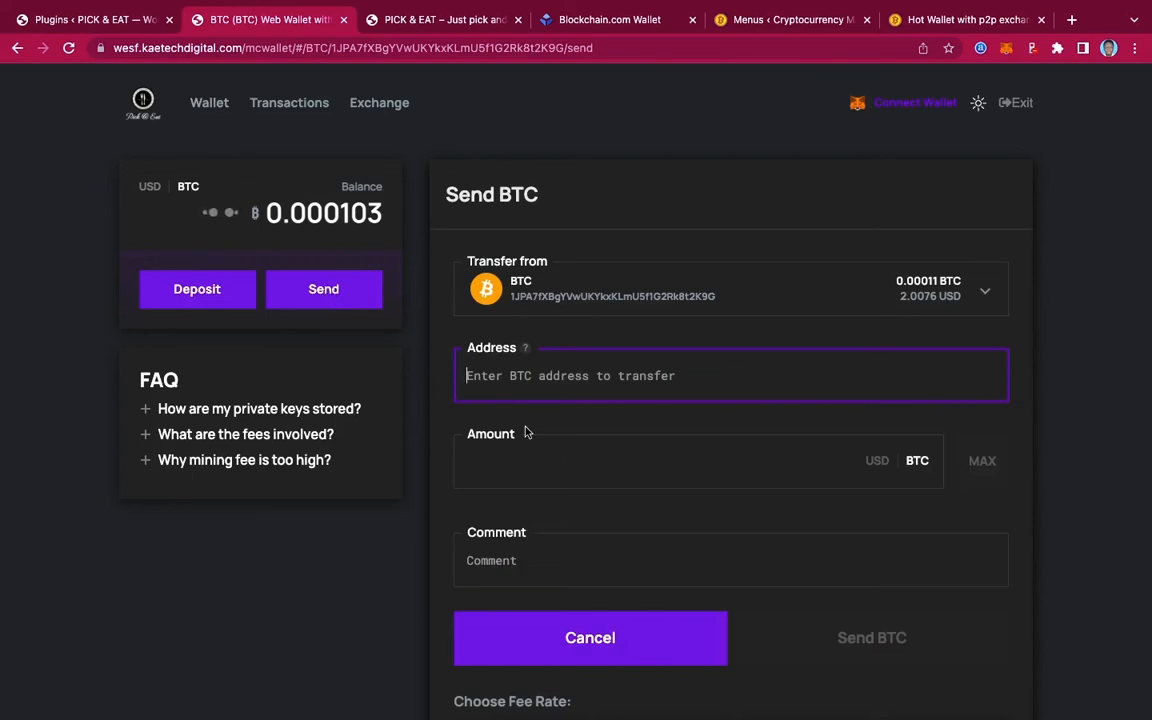
{"action": "key", "text": "super+v"}
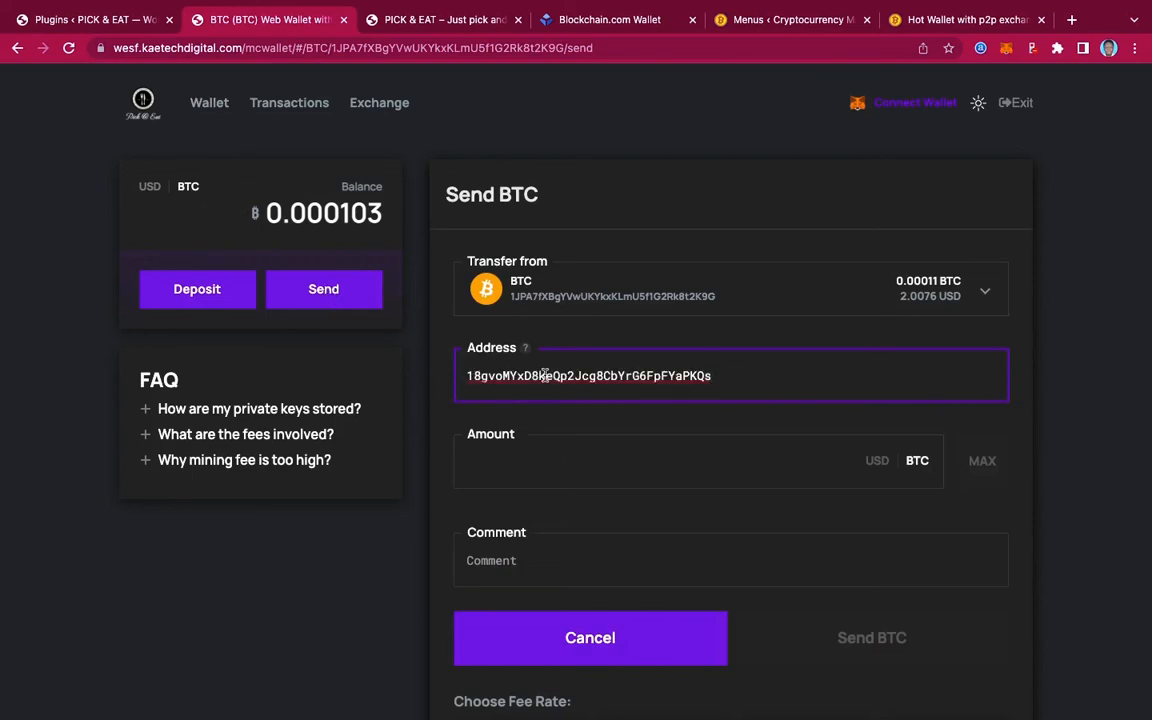
Step: Switch the transfer amount's currency to USD and set the amount to 1.2
{"action": "left_click", "coordinate": [876, 461]}
{"action": "left_click", "coordinate": [752, 458]}
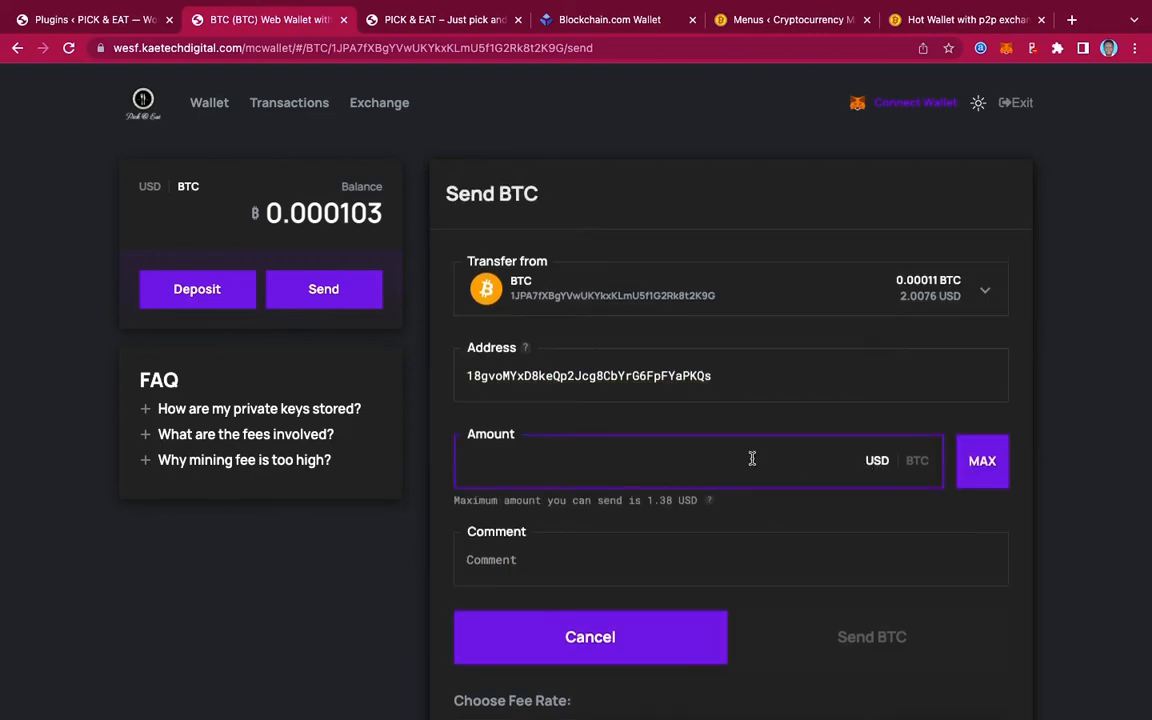
{"action": "type", "text": "1.5"}
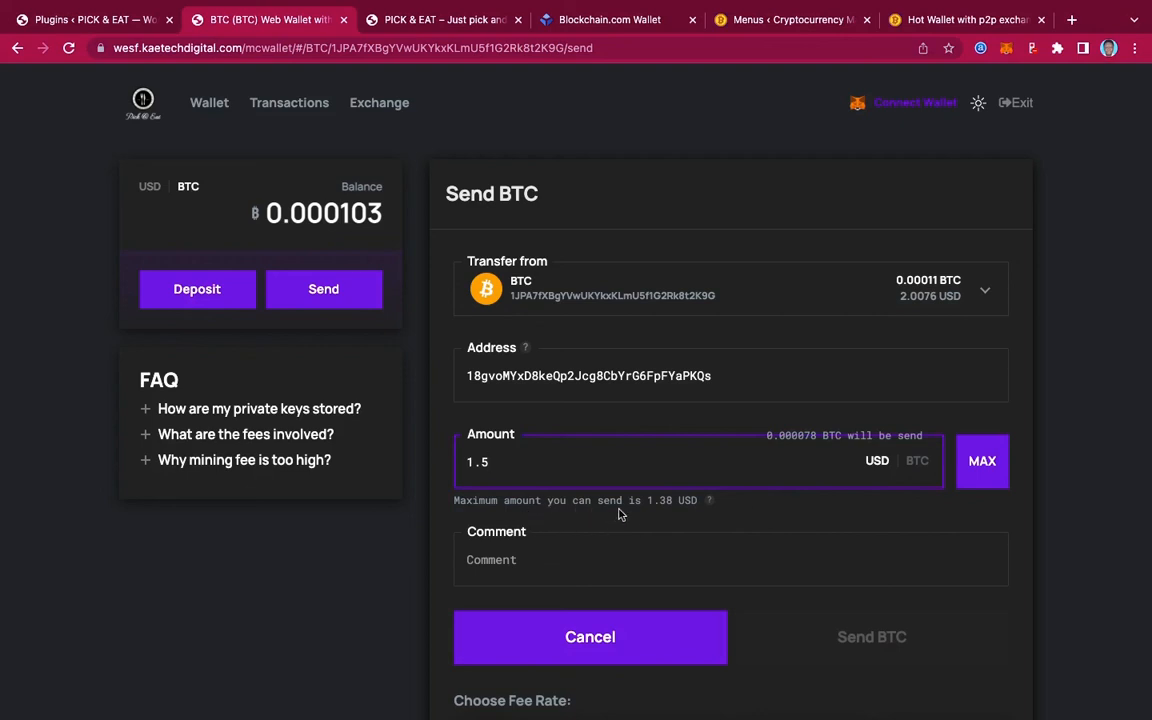
{"action": "mouse_move", "coordinate": [713, 505]}
{"action": "key", "text": "BackSpace"}
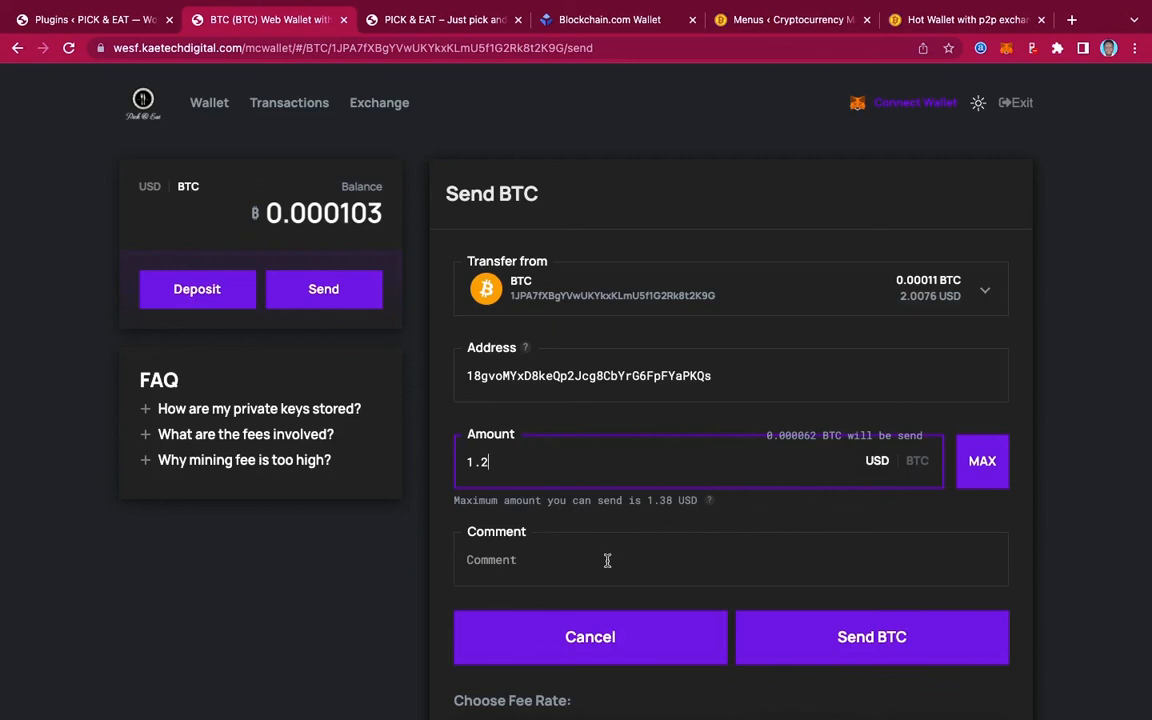
Step: Compare the miner fees of the Slow, Medium and Fast rates for the transfer, leaving Fast selected
{"action": "scroll", "coordinate": [840, 640], "scroll_direction": "down", "scroll_amount": 2}
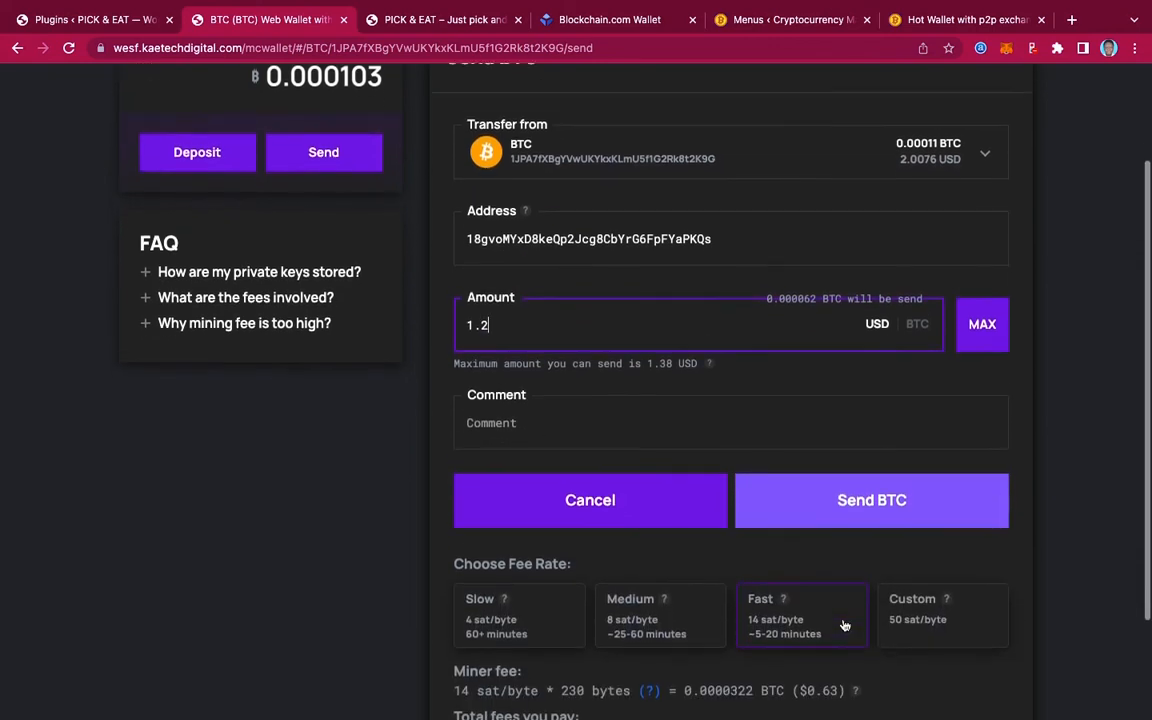
{"action": "scroll", "coordinate": [844, 626], "scroll_direction": "down", "scroll_amount": 1}
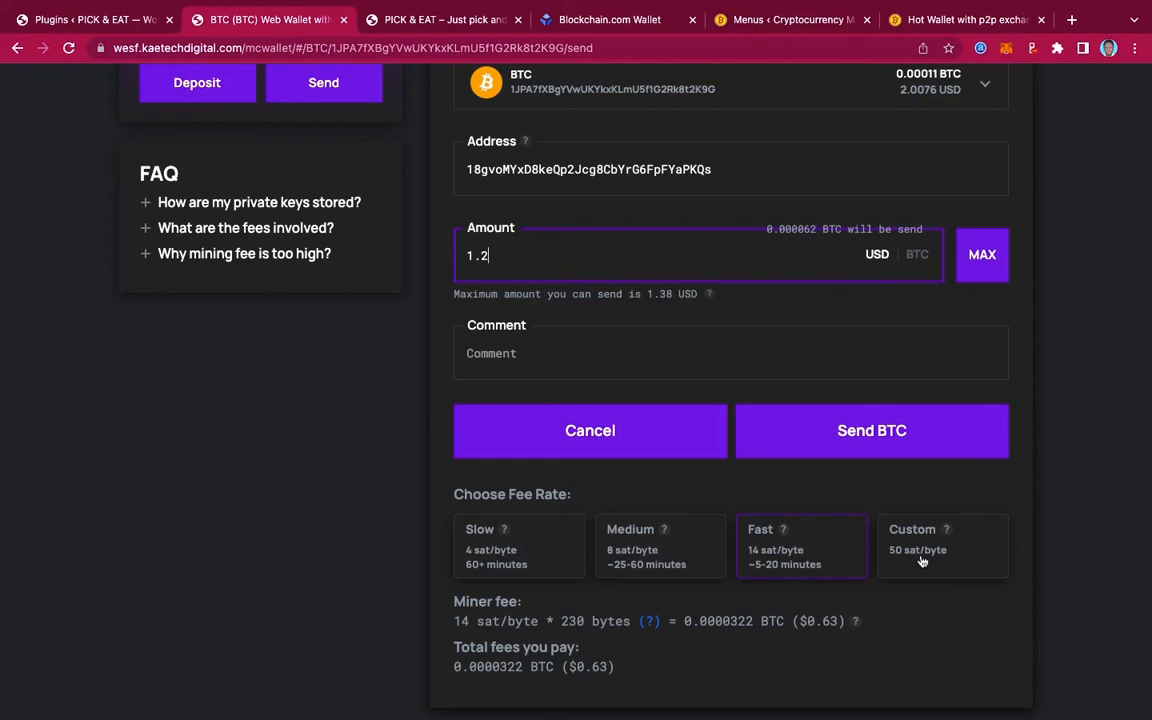
{"action": "scroll", "coordinate": [921, 561], "scroll_direction": "down", "scroll_amount": 1}
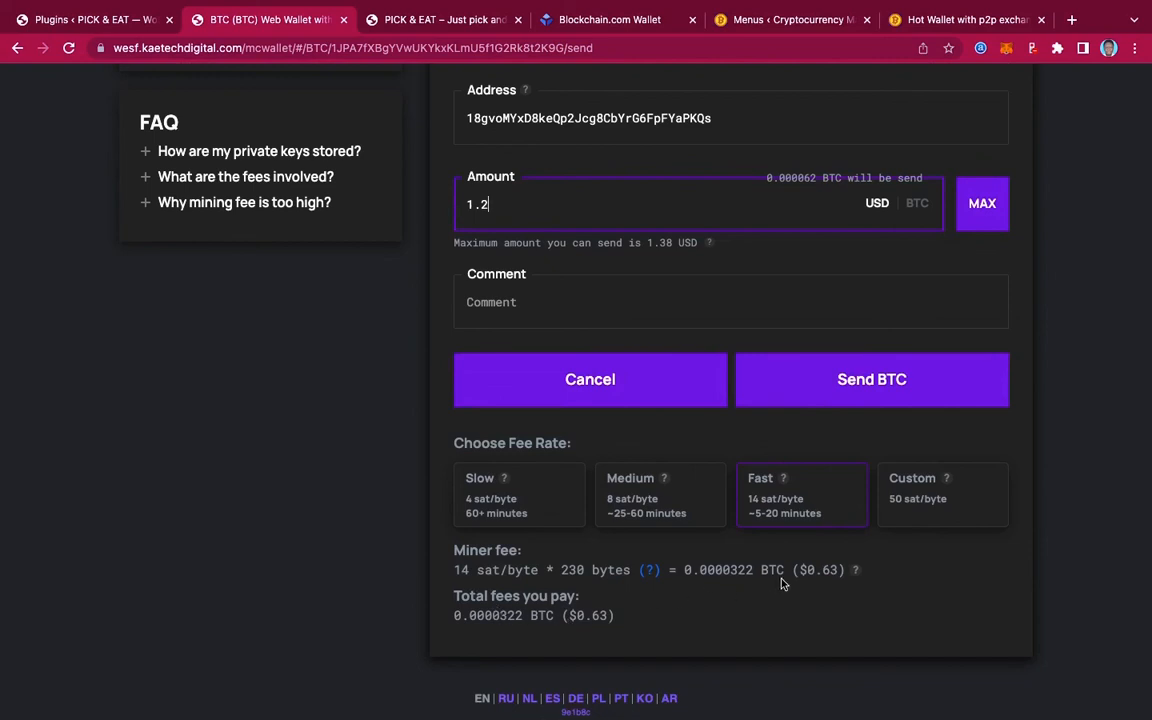
{"action": "left_click", "coordinate": [638, 492]}
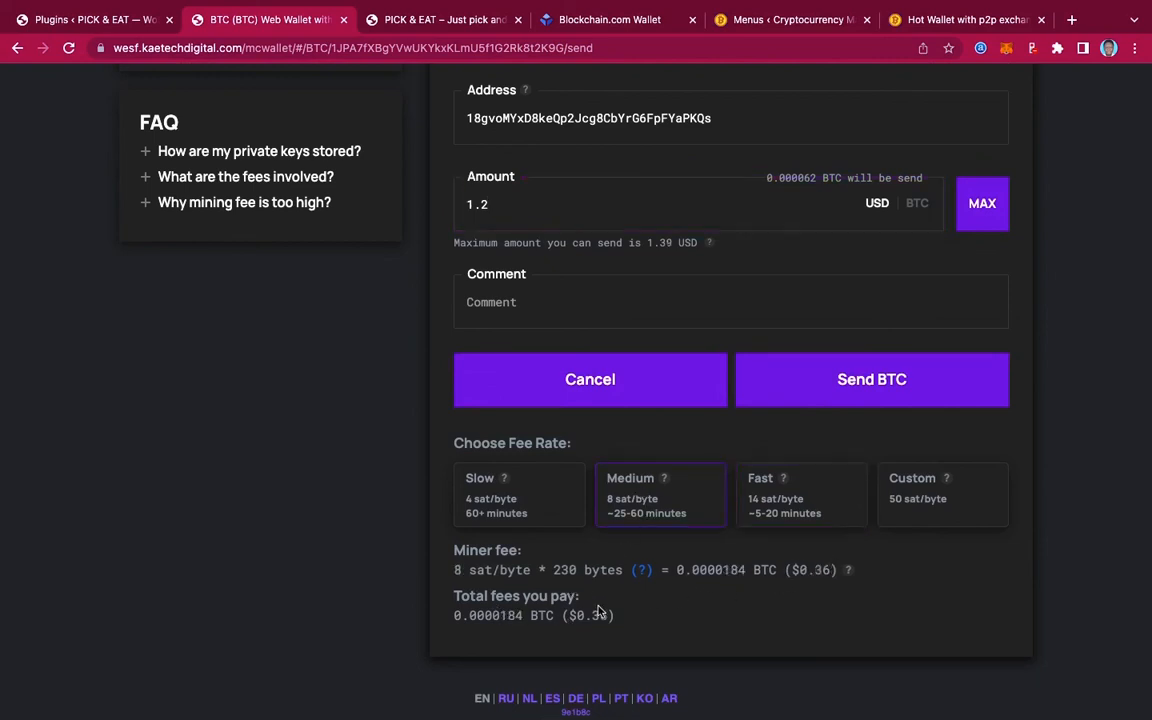
{"action": "left_click", "coordinate": [523, 505]}
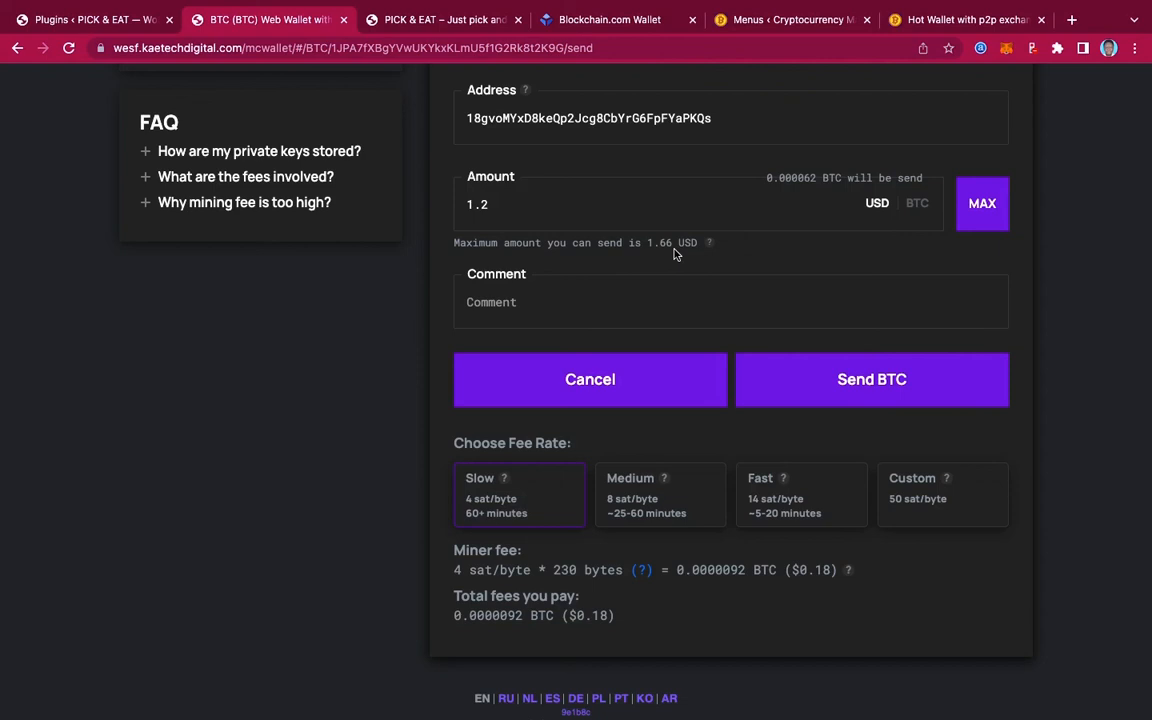
{"action": "left_click", "coordinate": [784, 500]}
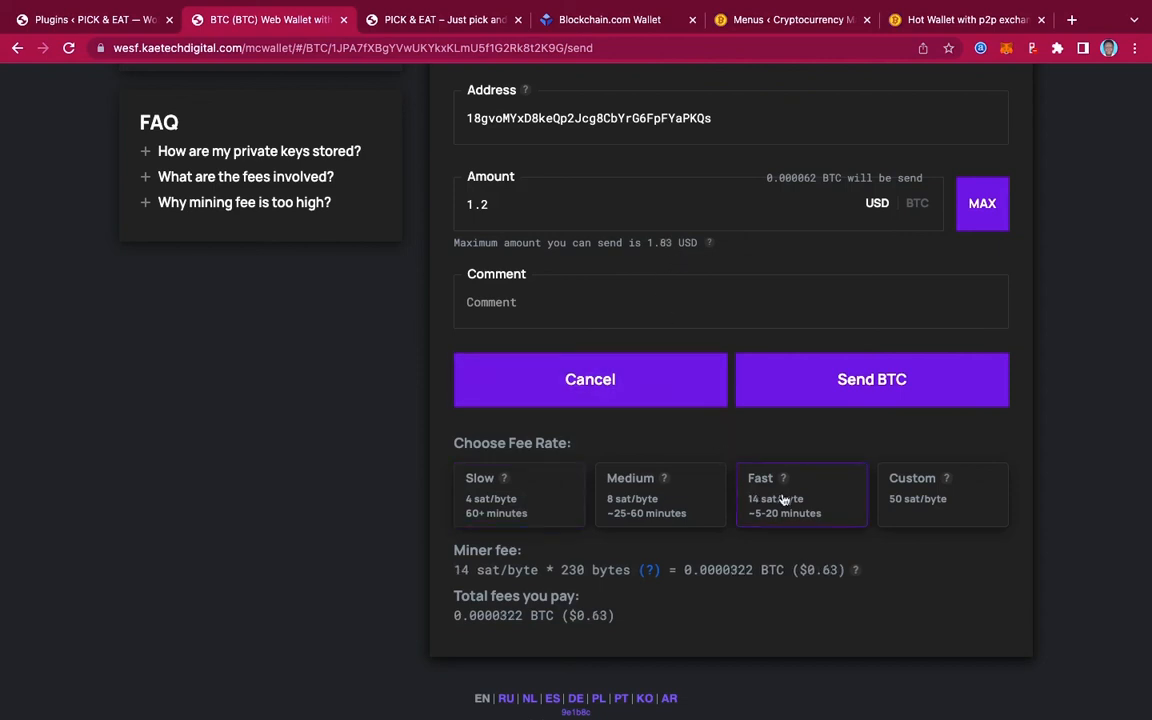
{"action": "scroll", "coordinate": [784, 500], "scroll_direction": "up", "scroll_amount": 2}
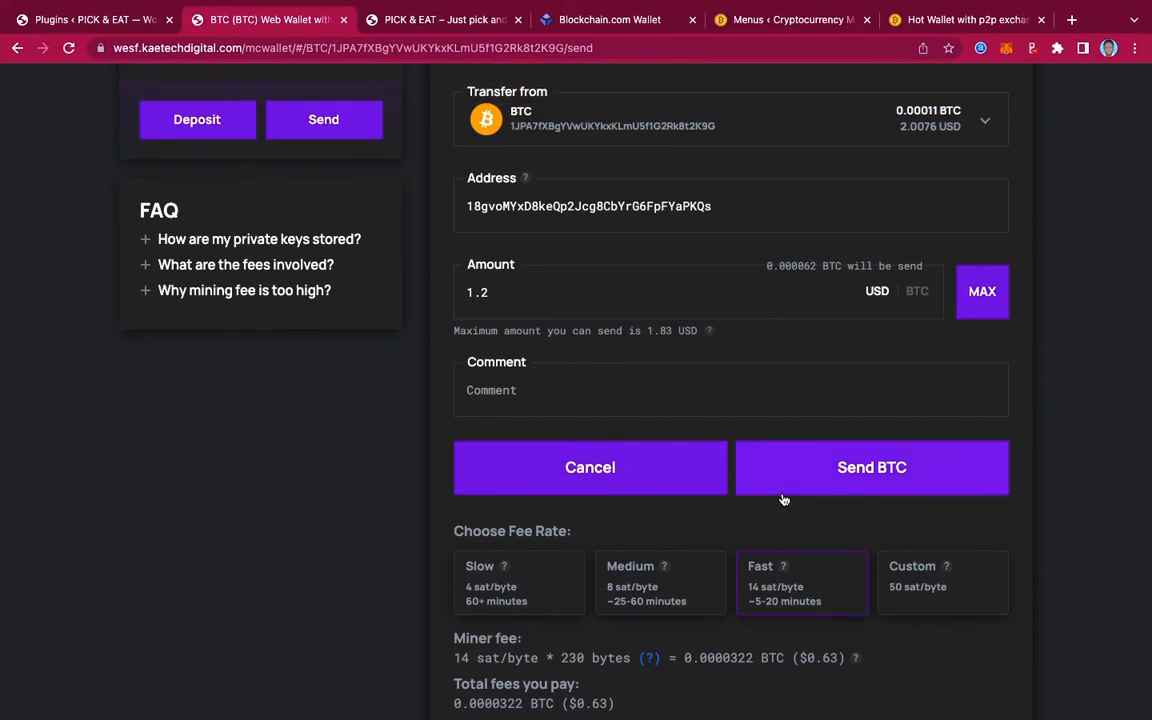
{"action": "scroll", "coordinate": [784, 500], "scroll_direction": "down", "scroll_amount": 1}
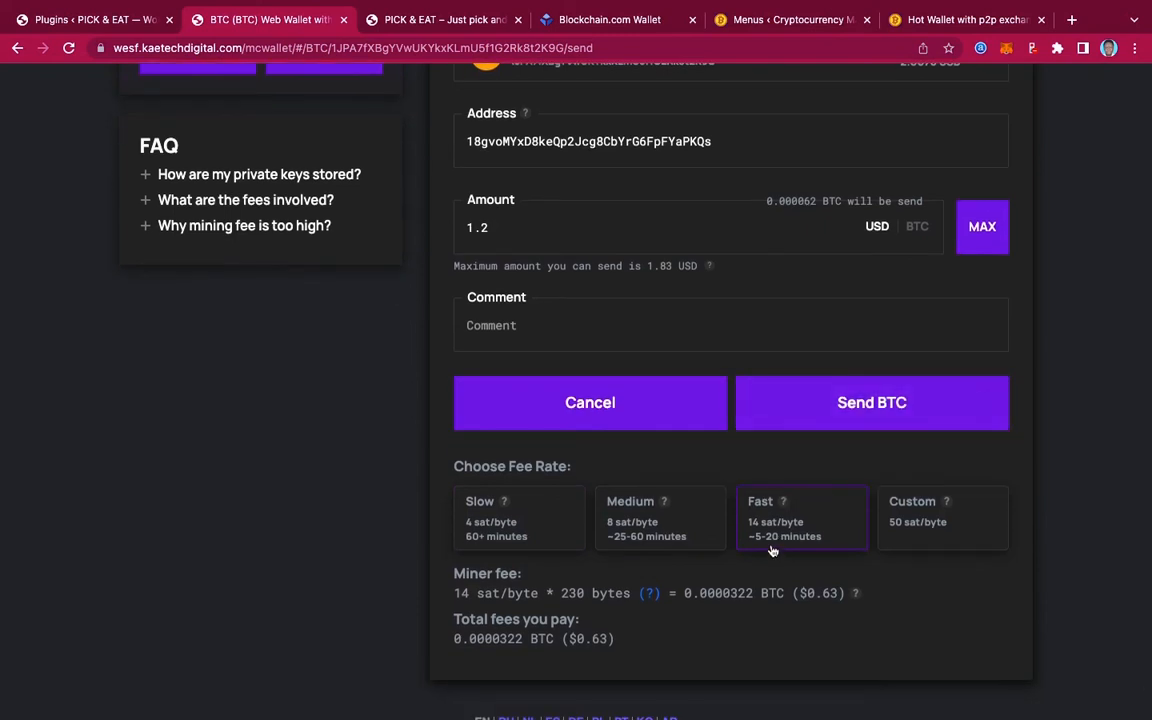
{"action": "left_click", "coordinate": [683, 525]}
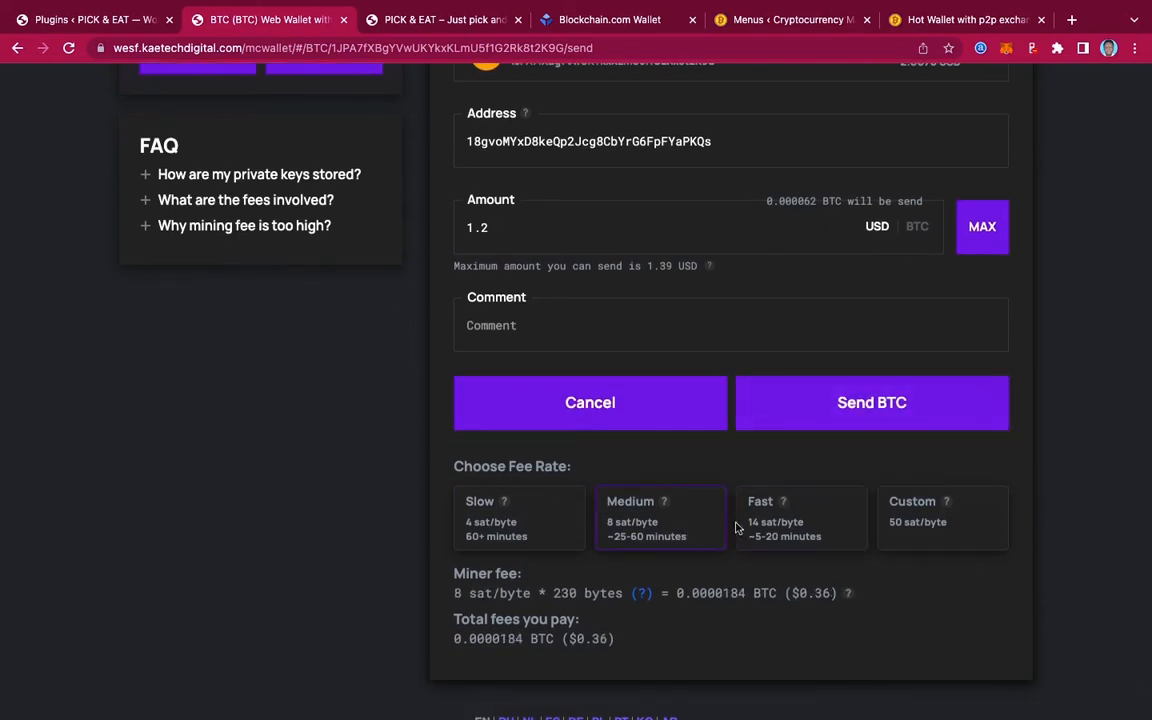
{"action": "left_click", "coordinate": [789, 531]}
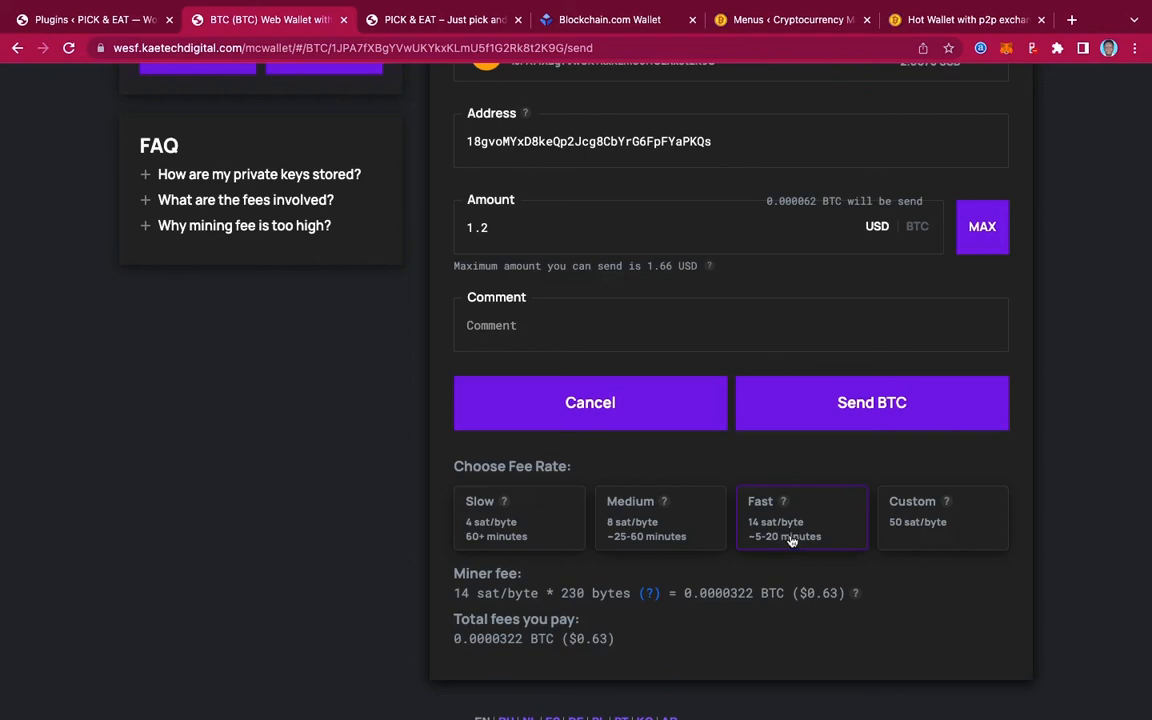
{"action": "left_click", "coordinate": [680, 533]}
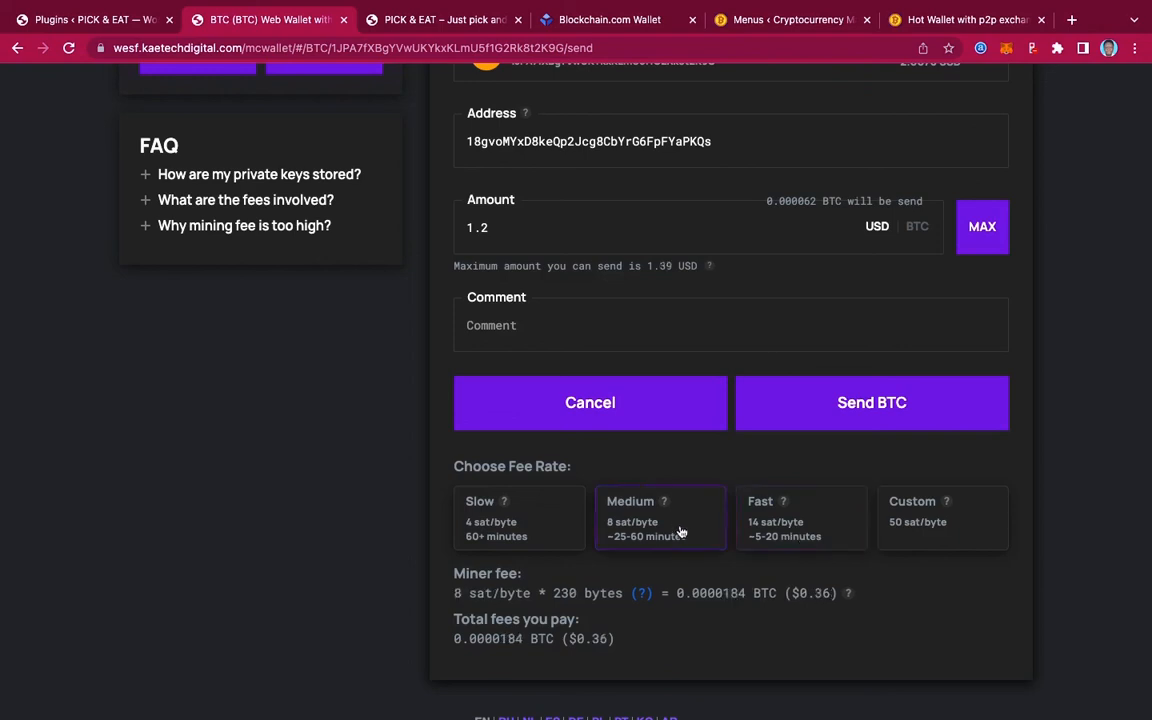
{"action": "left_click", "coordinate": [800, 532]}
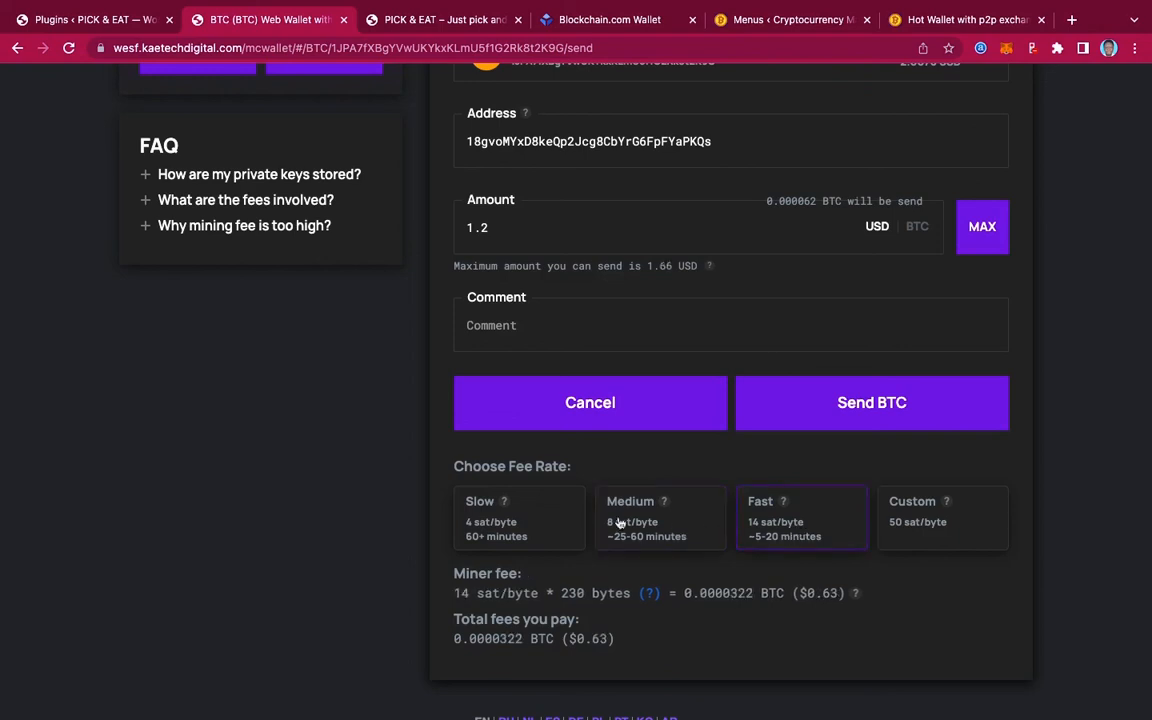
{"action": "left_click", "coordinate": [543, 519]}
{"action": "left_click", "coordinate": [802, 531]}
Step: Add a short greeting comment with the sender's name to the transfer and send the BTC
{"action": "scroll", "coordinate": [650, 330], "scroll_direction": "up", "scroll_amount": 2}
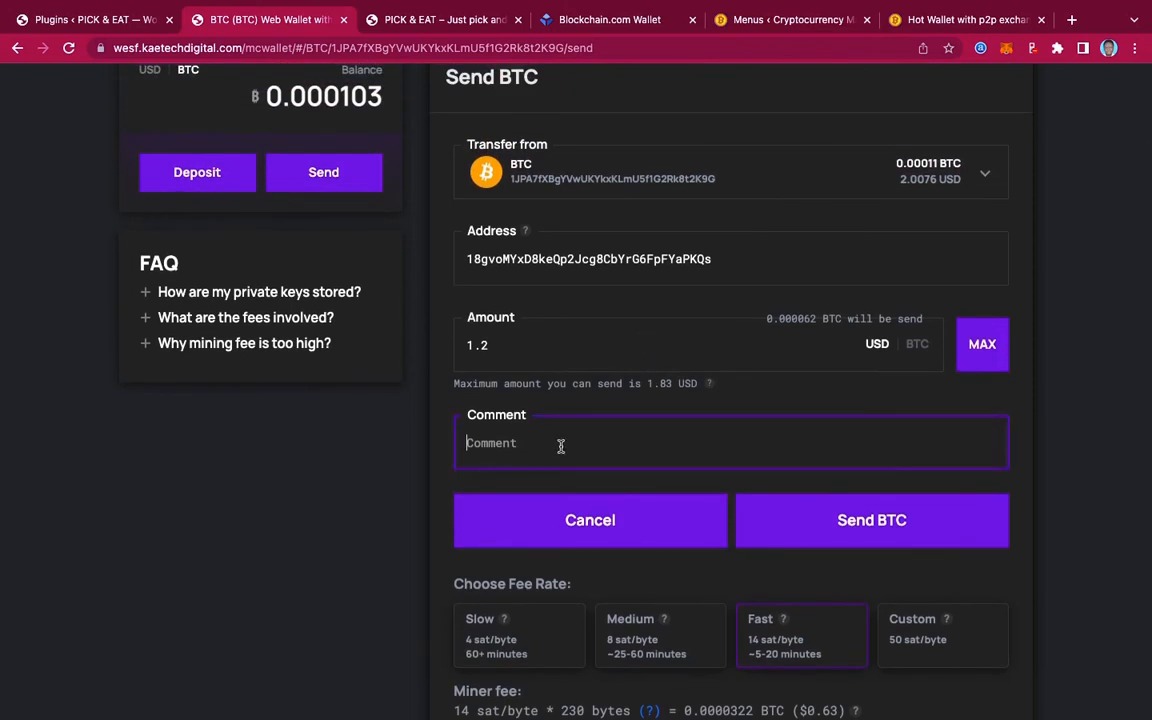
{"action": "type", "text": "Hi this Kobi"}
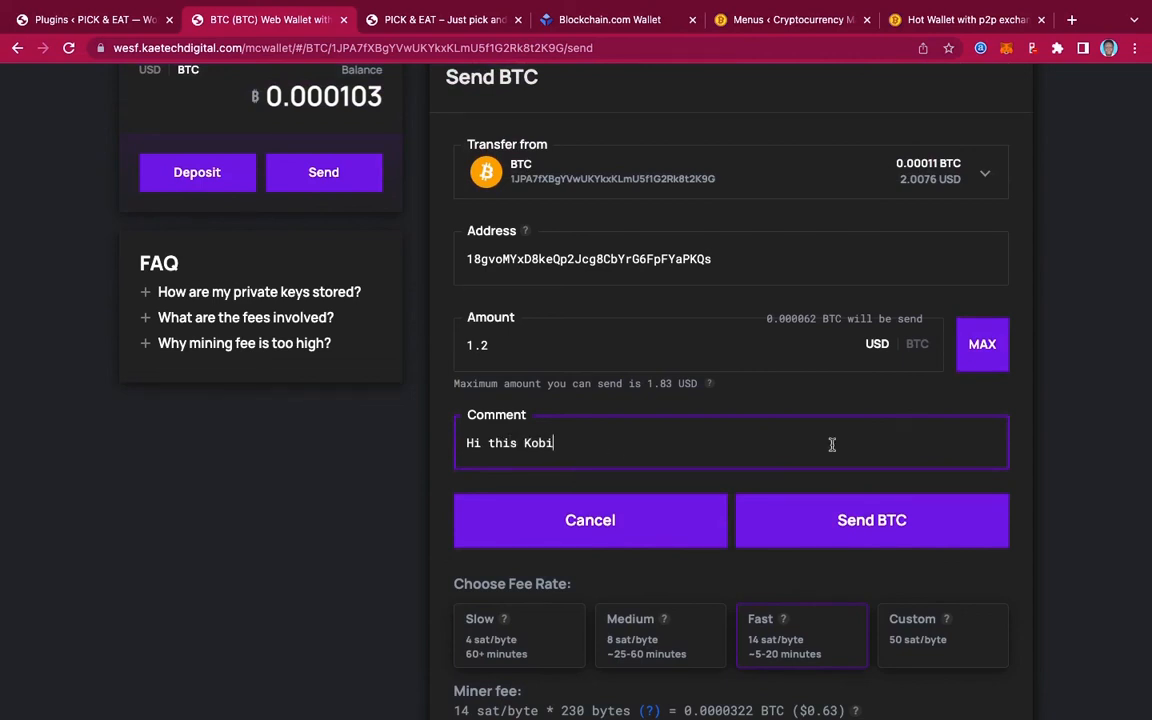
{"action": "left_click", "coordinate": [890, 524]}
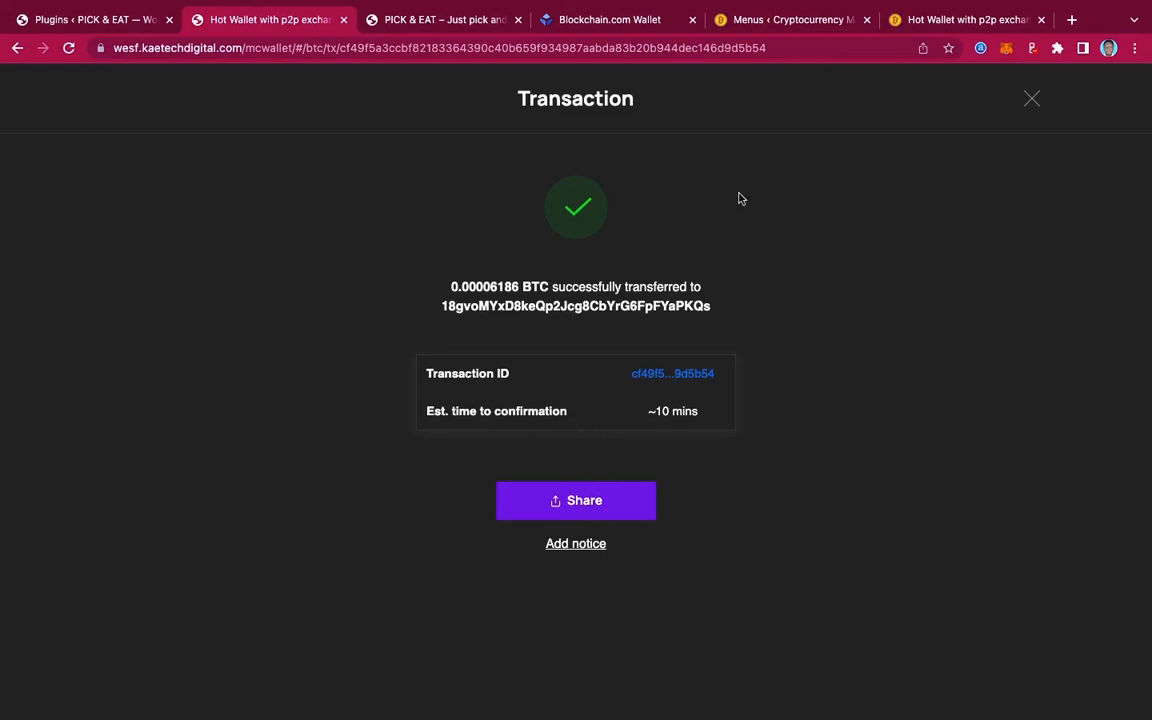
Step: Reload the Cryptocurrency Marketplace wallet to check its balance, and close the transfer confirmation in the Pick & Eat wallet
{"action": "left_click", "coordinate": [777, 63]}
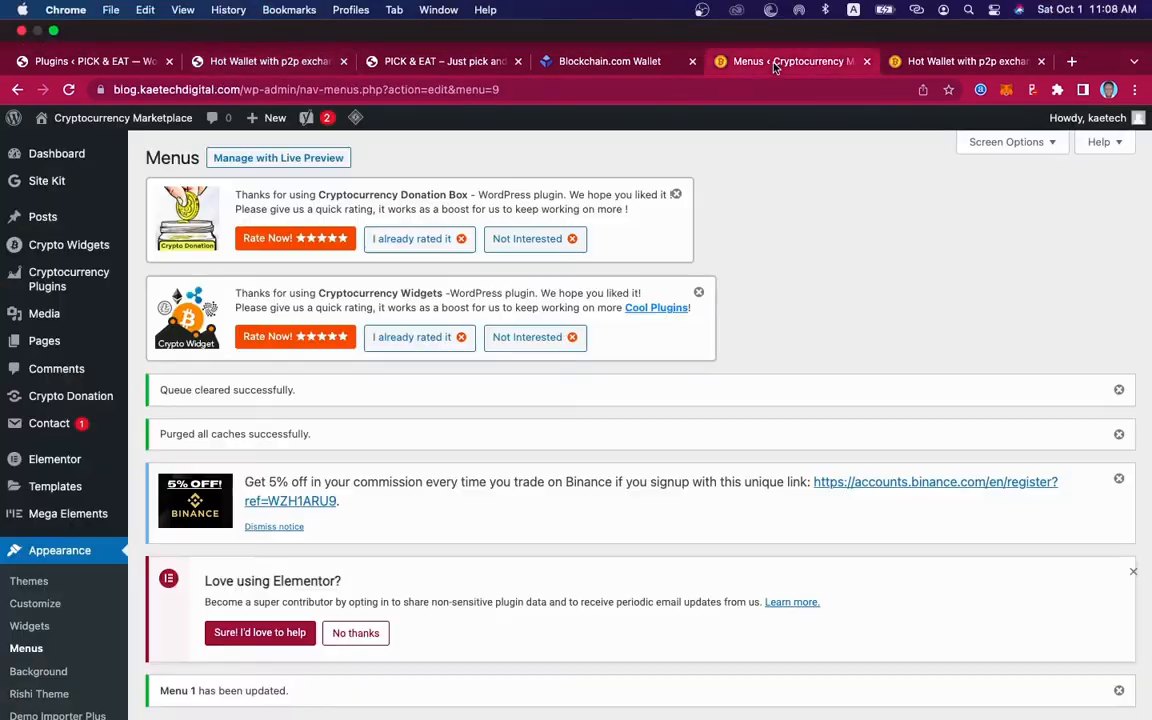
{"action": "left_click", "coordinate": [934, 58]}
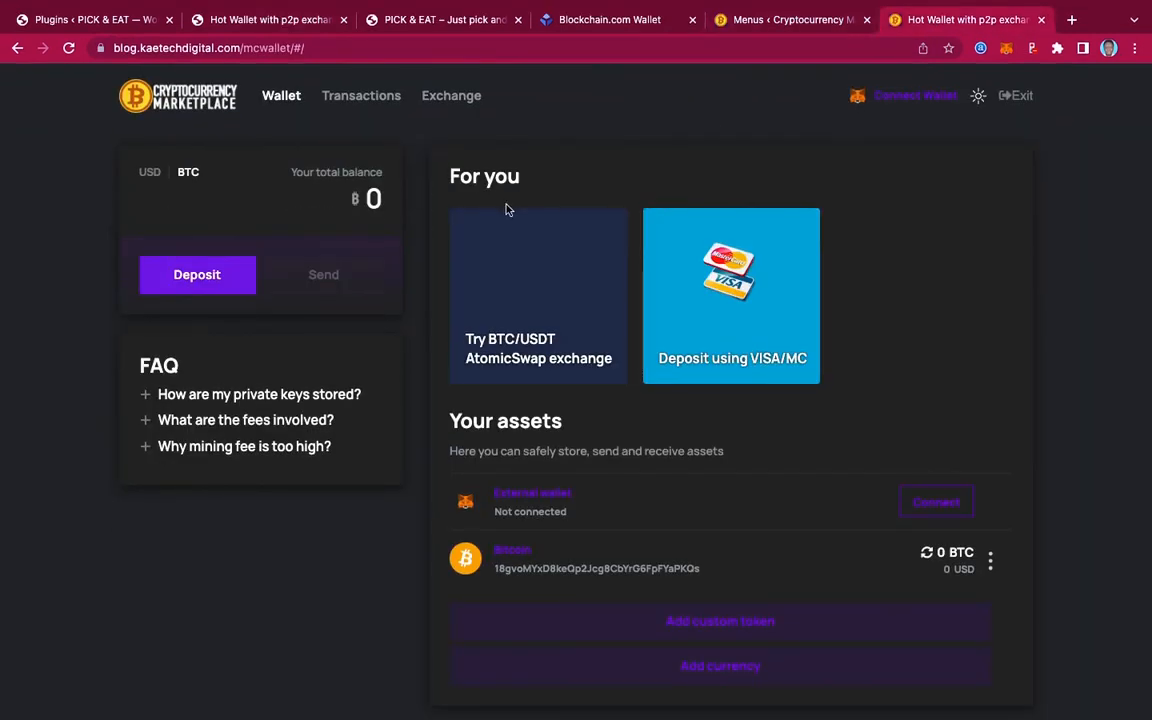
{"action": "left_click", "coordinate": [68, 49]}
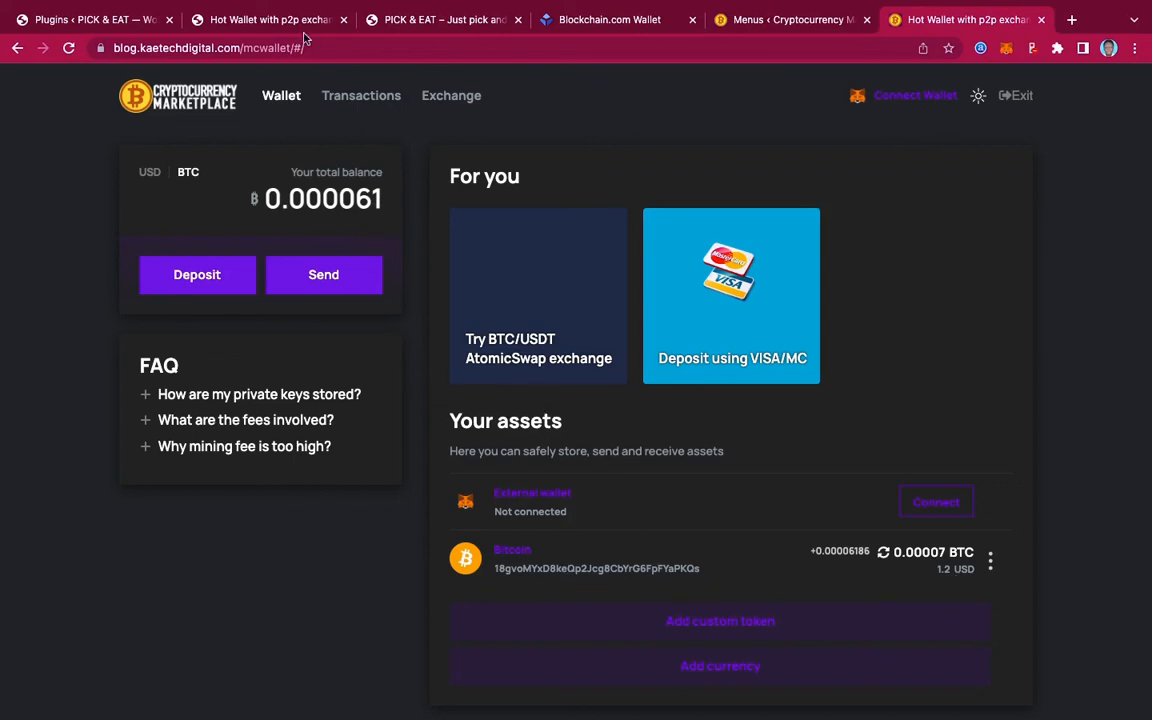
{"action": "left_click", "coordinate": [273, 20]}
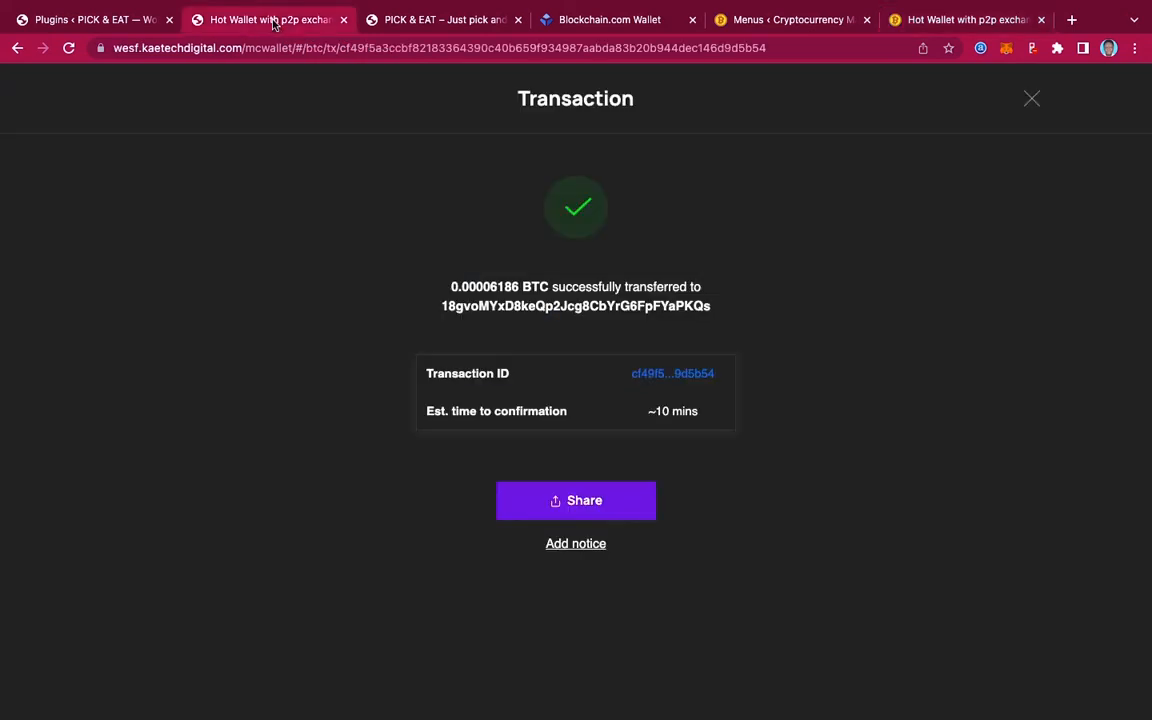
{"action": "left_click", "coordinate": [1031, 98]}
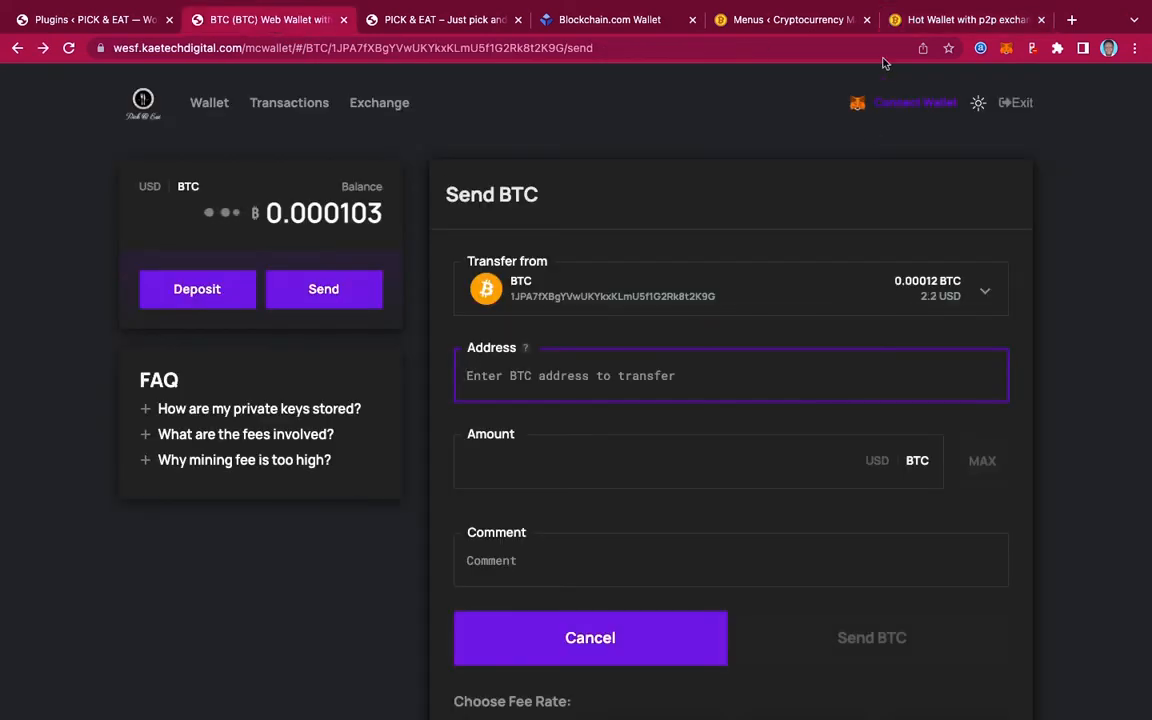
Step: Review the transaction histories of the Cryptocurrency Marketplace wallet and the Pick & Eat wallet for the transfer
{"action": "left_click", "coordinate": [940, 20]}
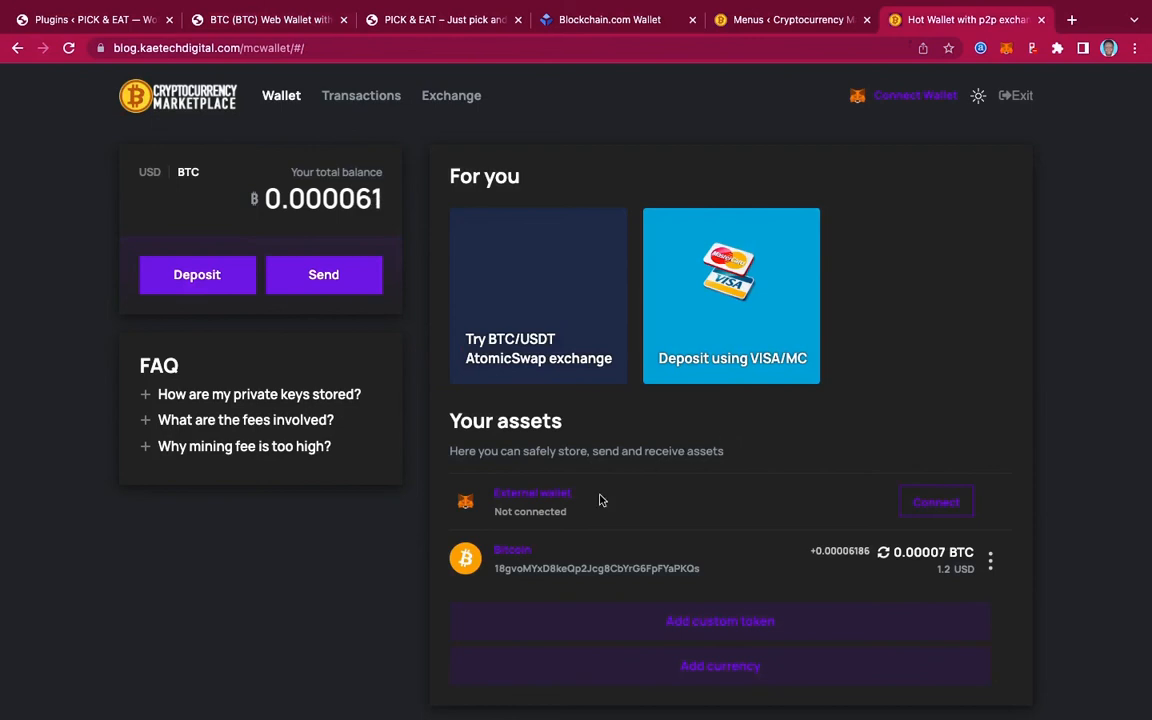
{"action": "left_click", "coordinate": [362, 97]}
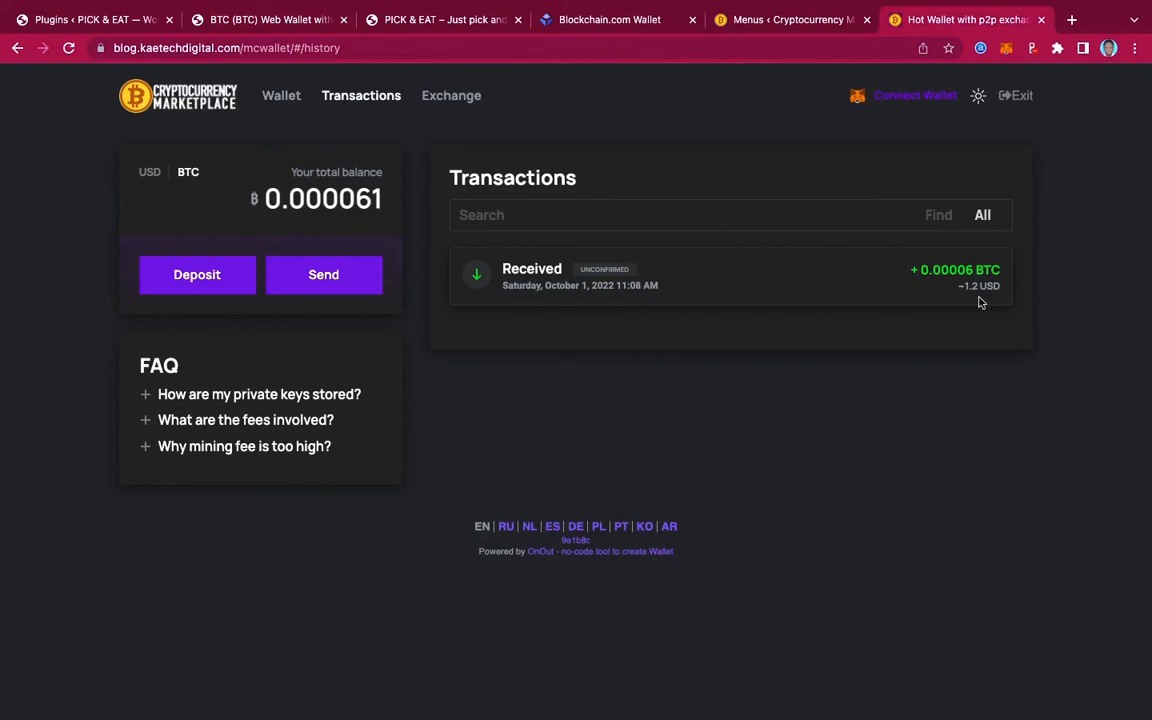
{"action": "left_click", "coordinate": [246, 22]}
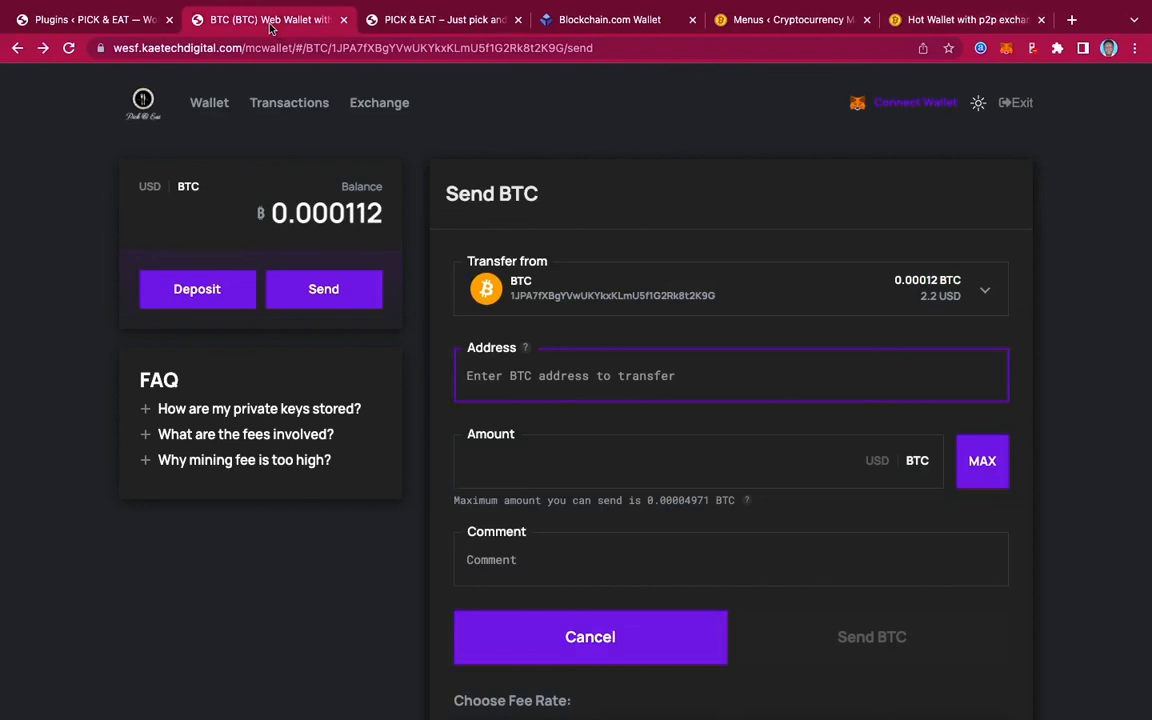
{"action": "left_click", "coordinate": [273, 108]}
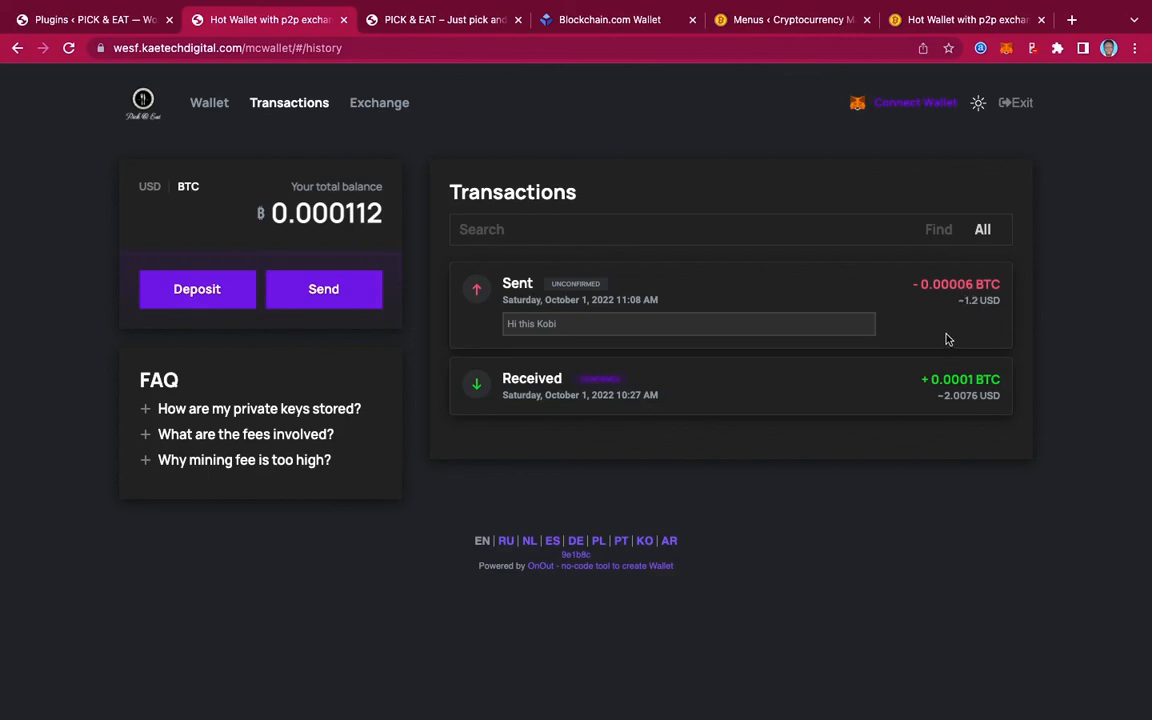
Step: Return to the Cryptocurrency Marketplace wallet and open the site's home page
{"action": "left_click", "coordinate": [946, 20]}
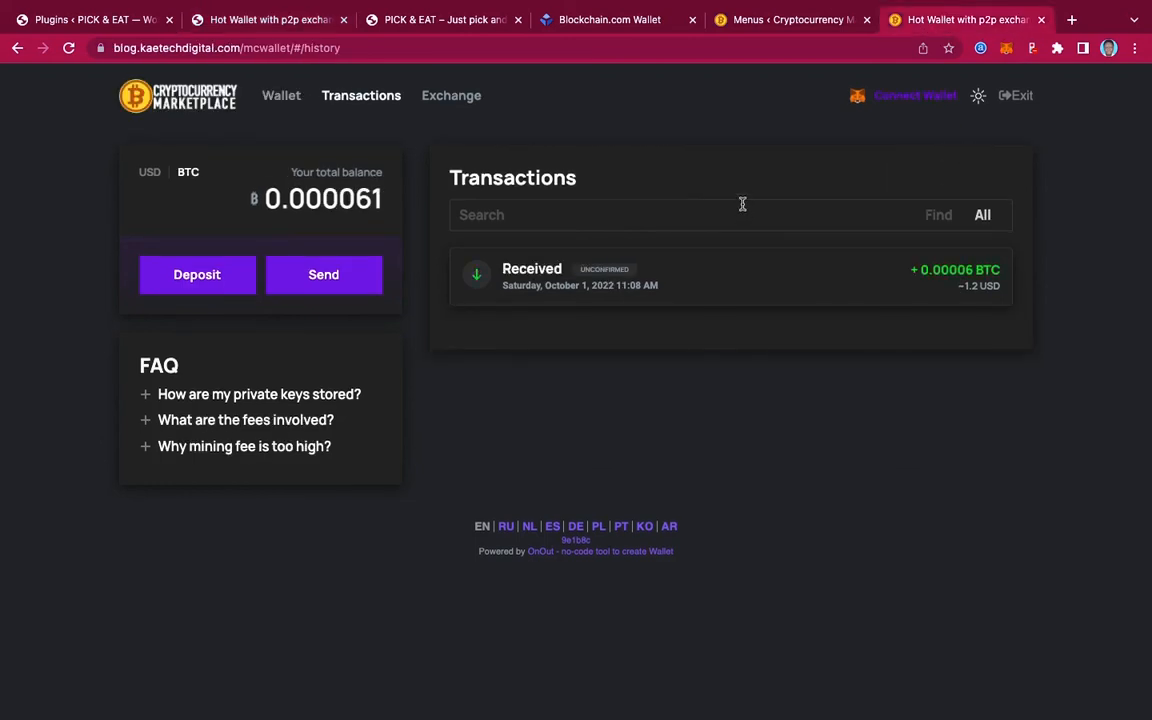
{"action": "left_click", "coordinate": [200, 92]}
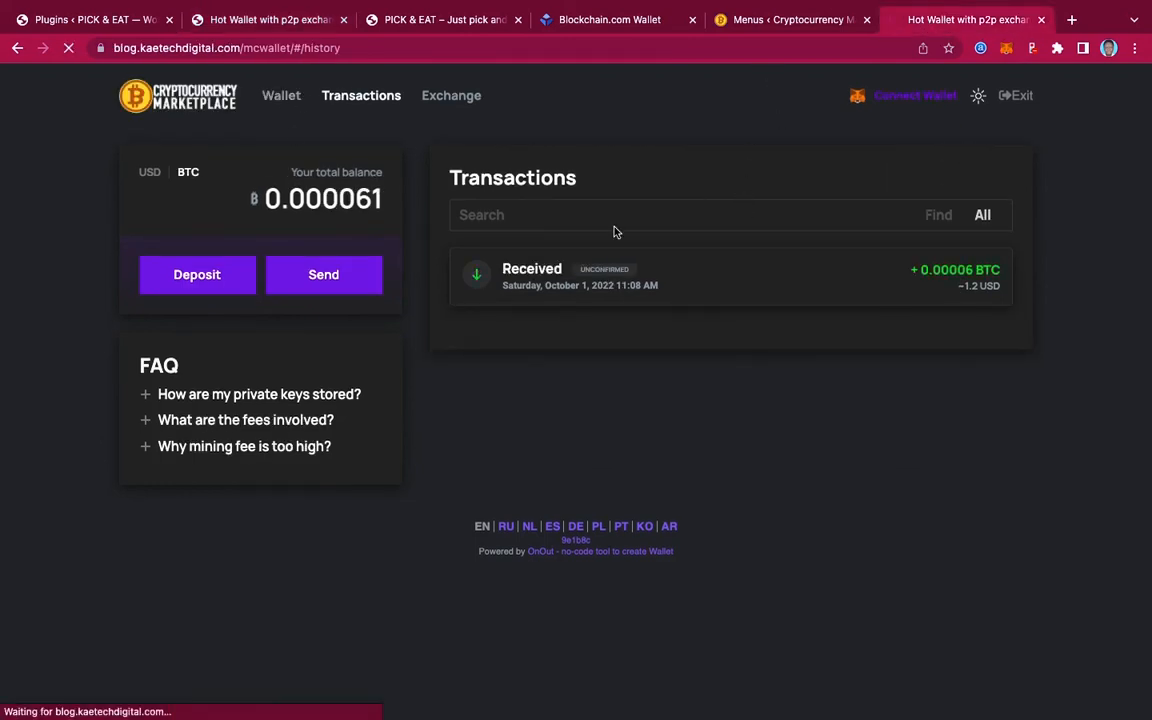